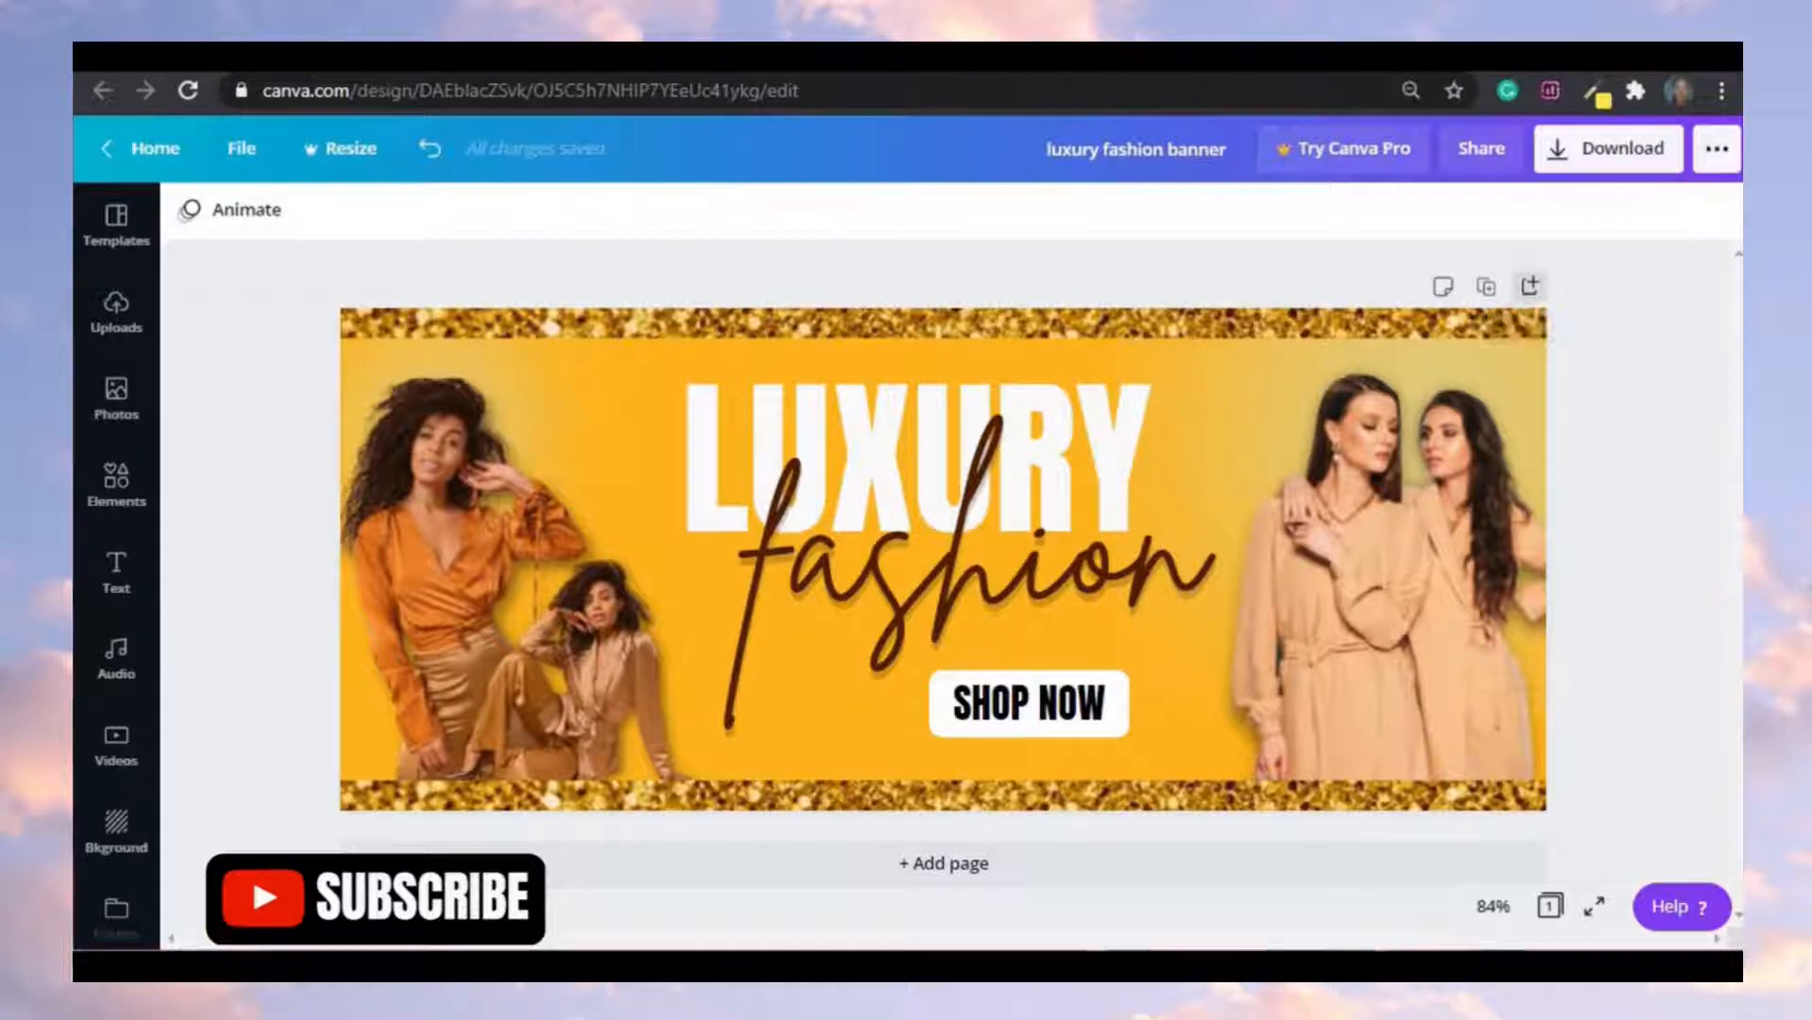
- Add a new page below the finished luxury fashion banner and compare the two pages
left_click(1530, 285)
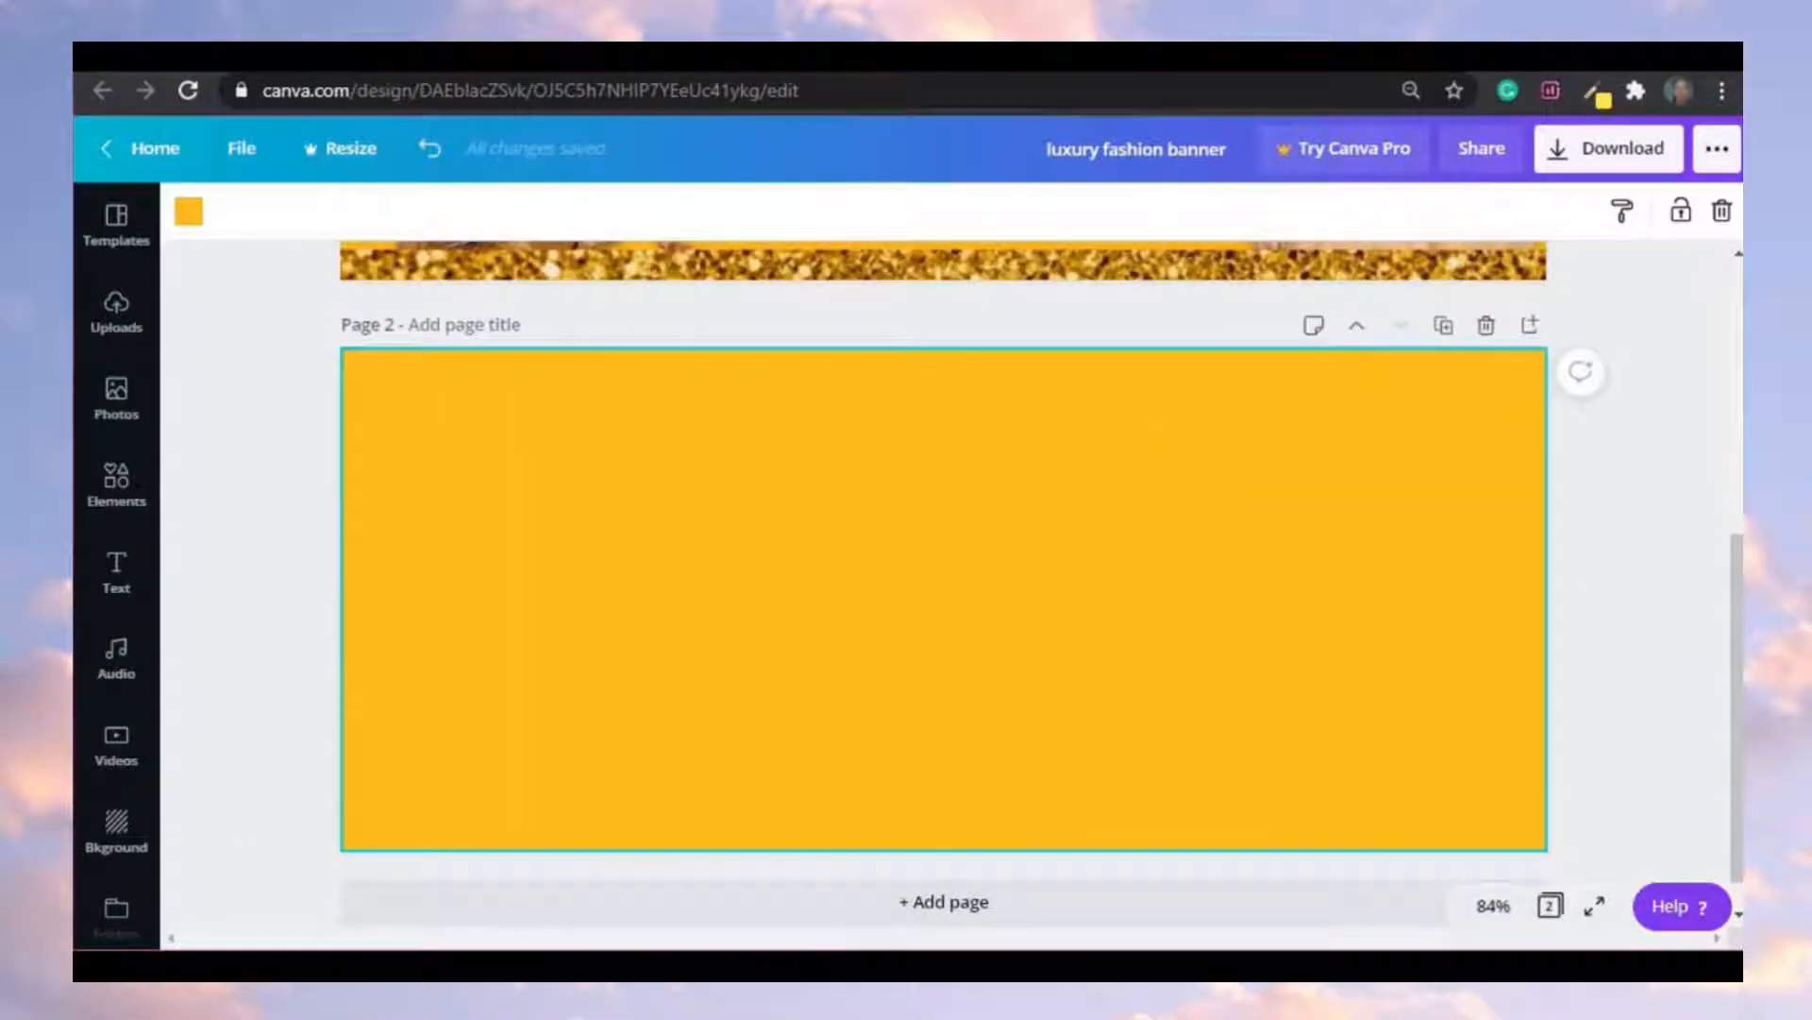
left_click_drag(1737, 708, 1737, 683)
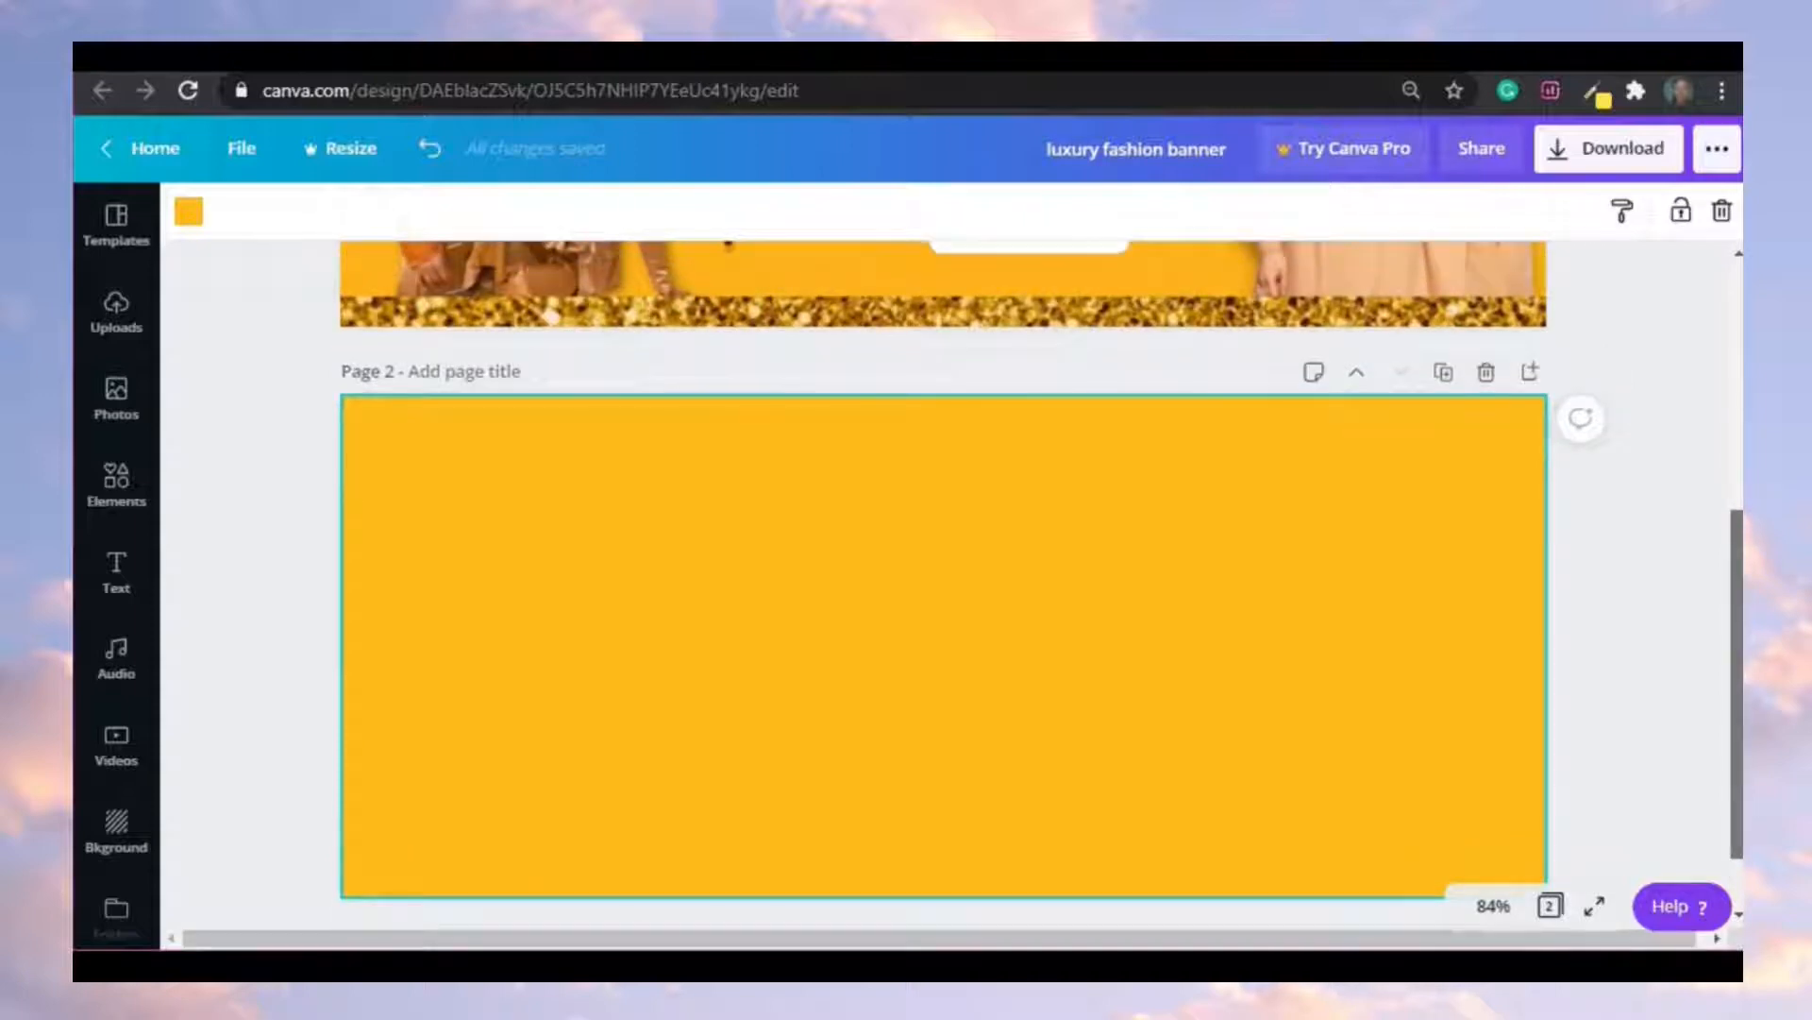
scroll(944, 567, "up", 3)
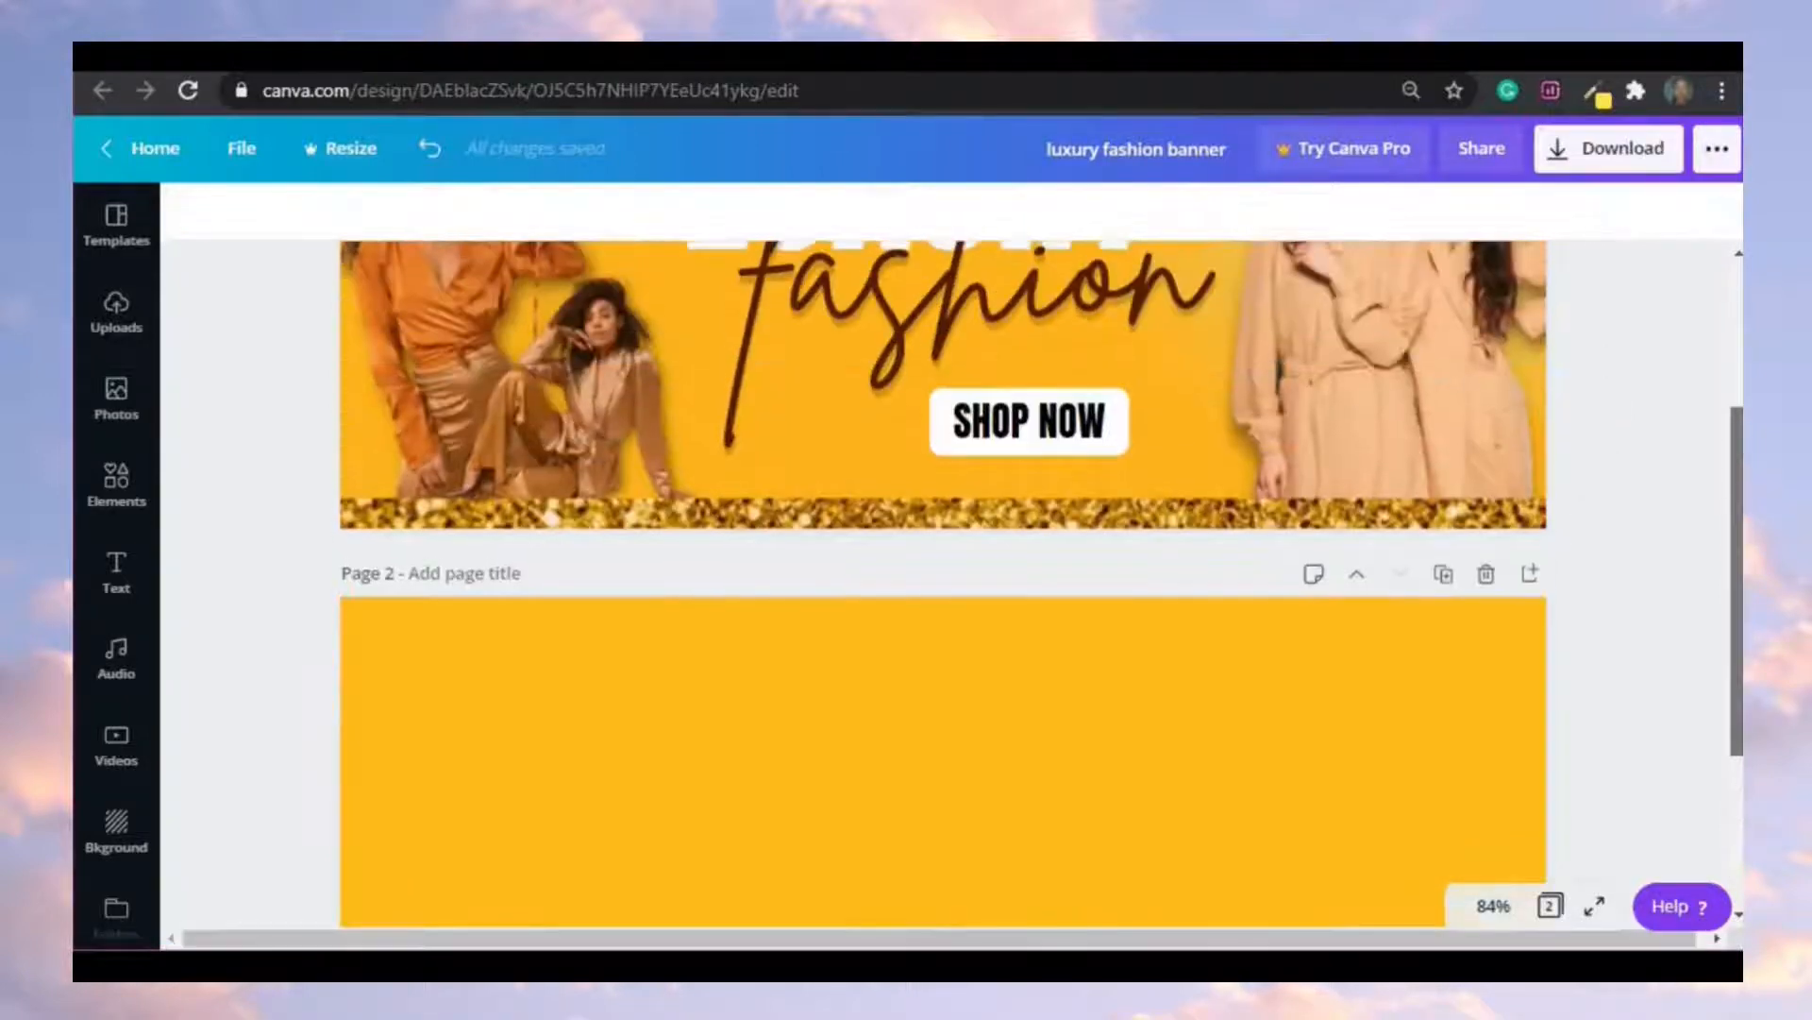
scroll(944, 566, "up", 2)
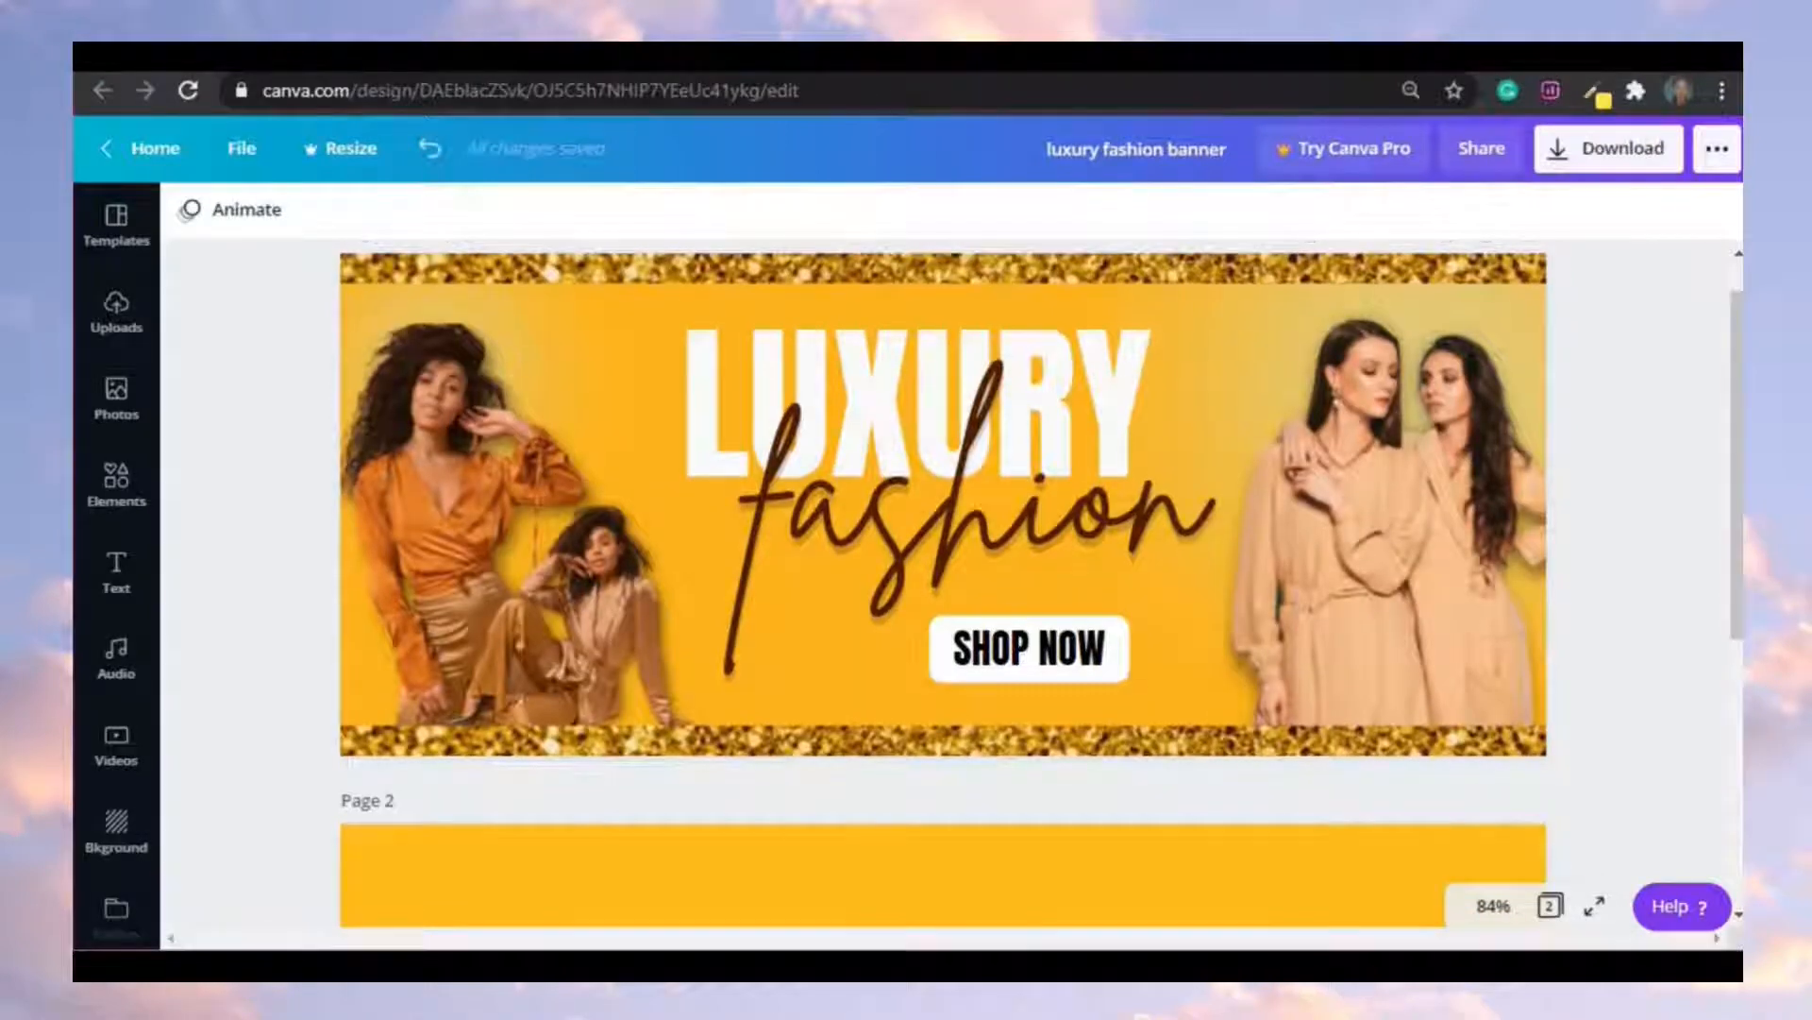
left_click_drag(1736, 346, 1731, 579)
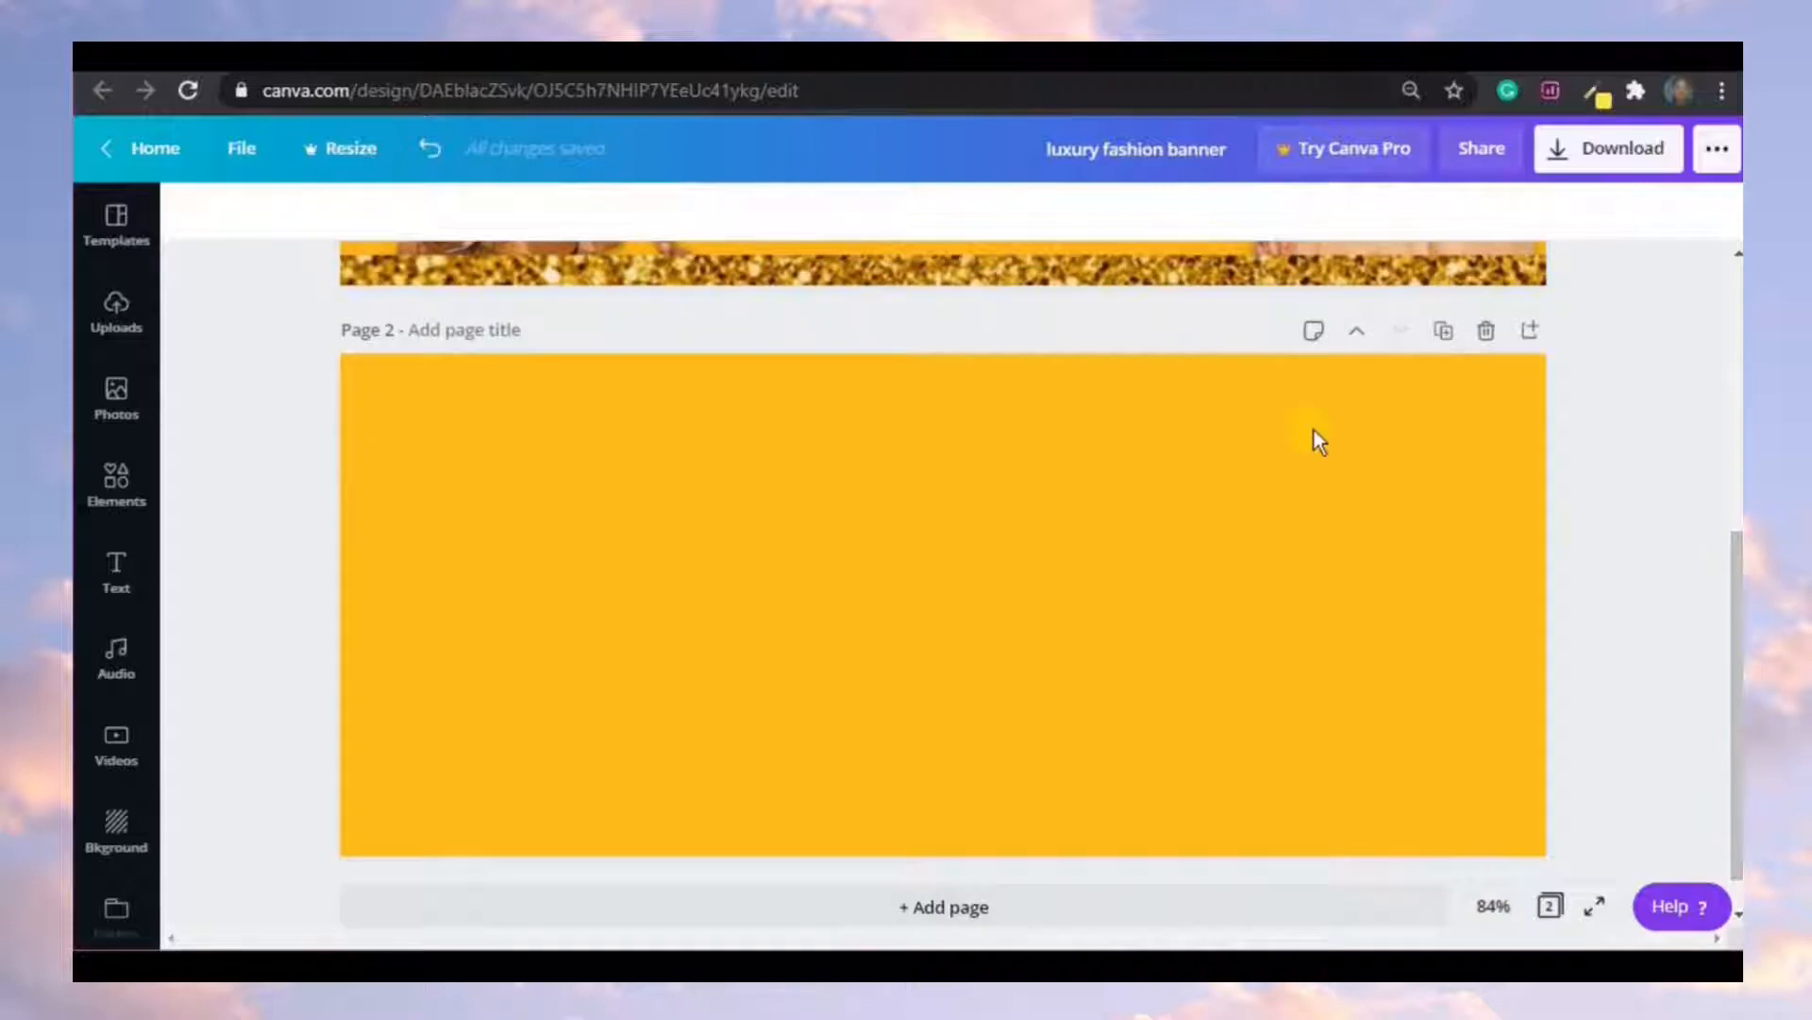
left_click_drag(1736, 543, 1737, 364)
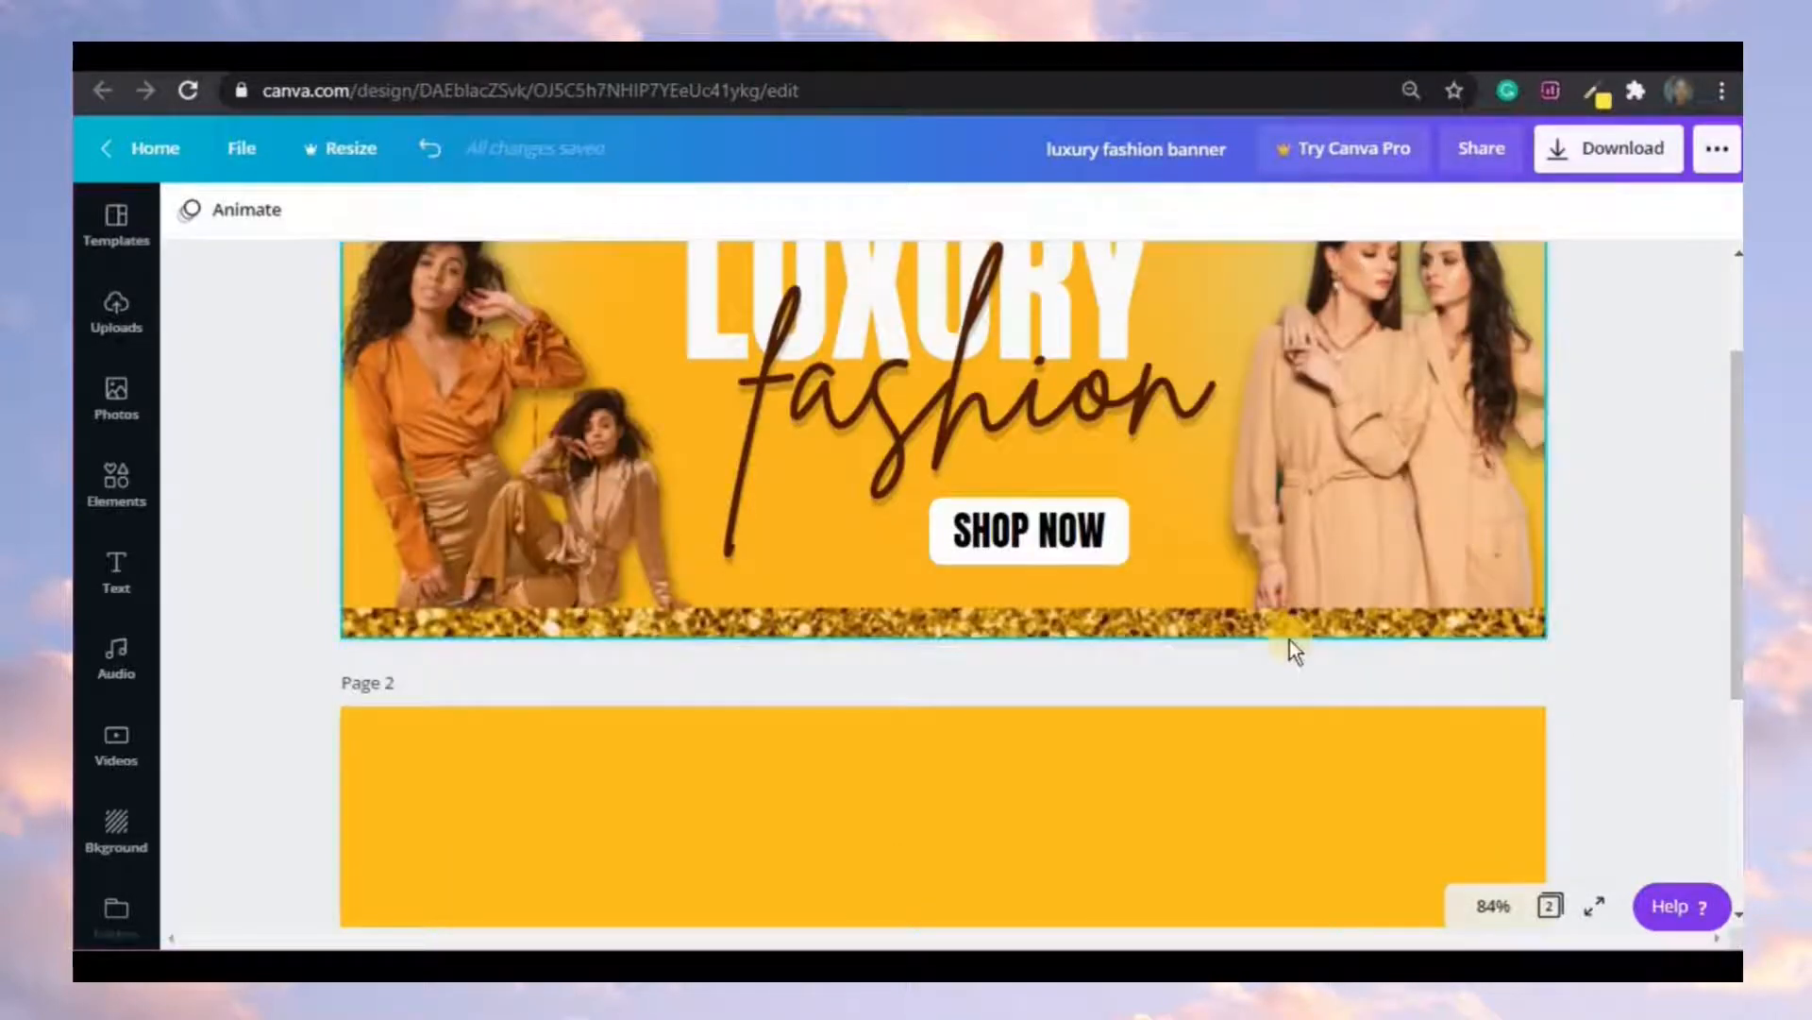
left_click_drag(1728, 545, 1733, 755)
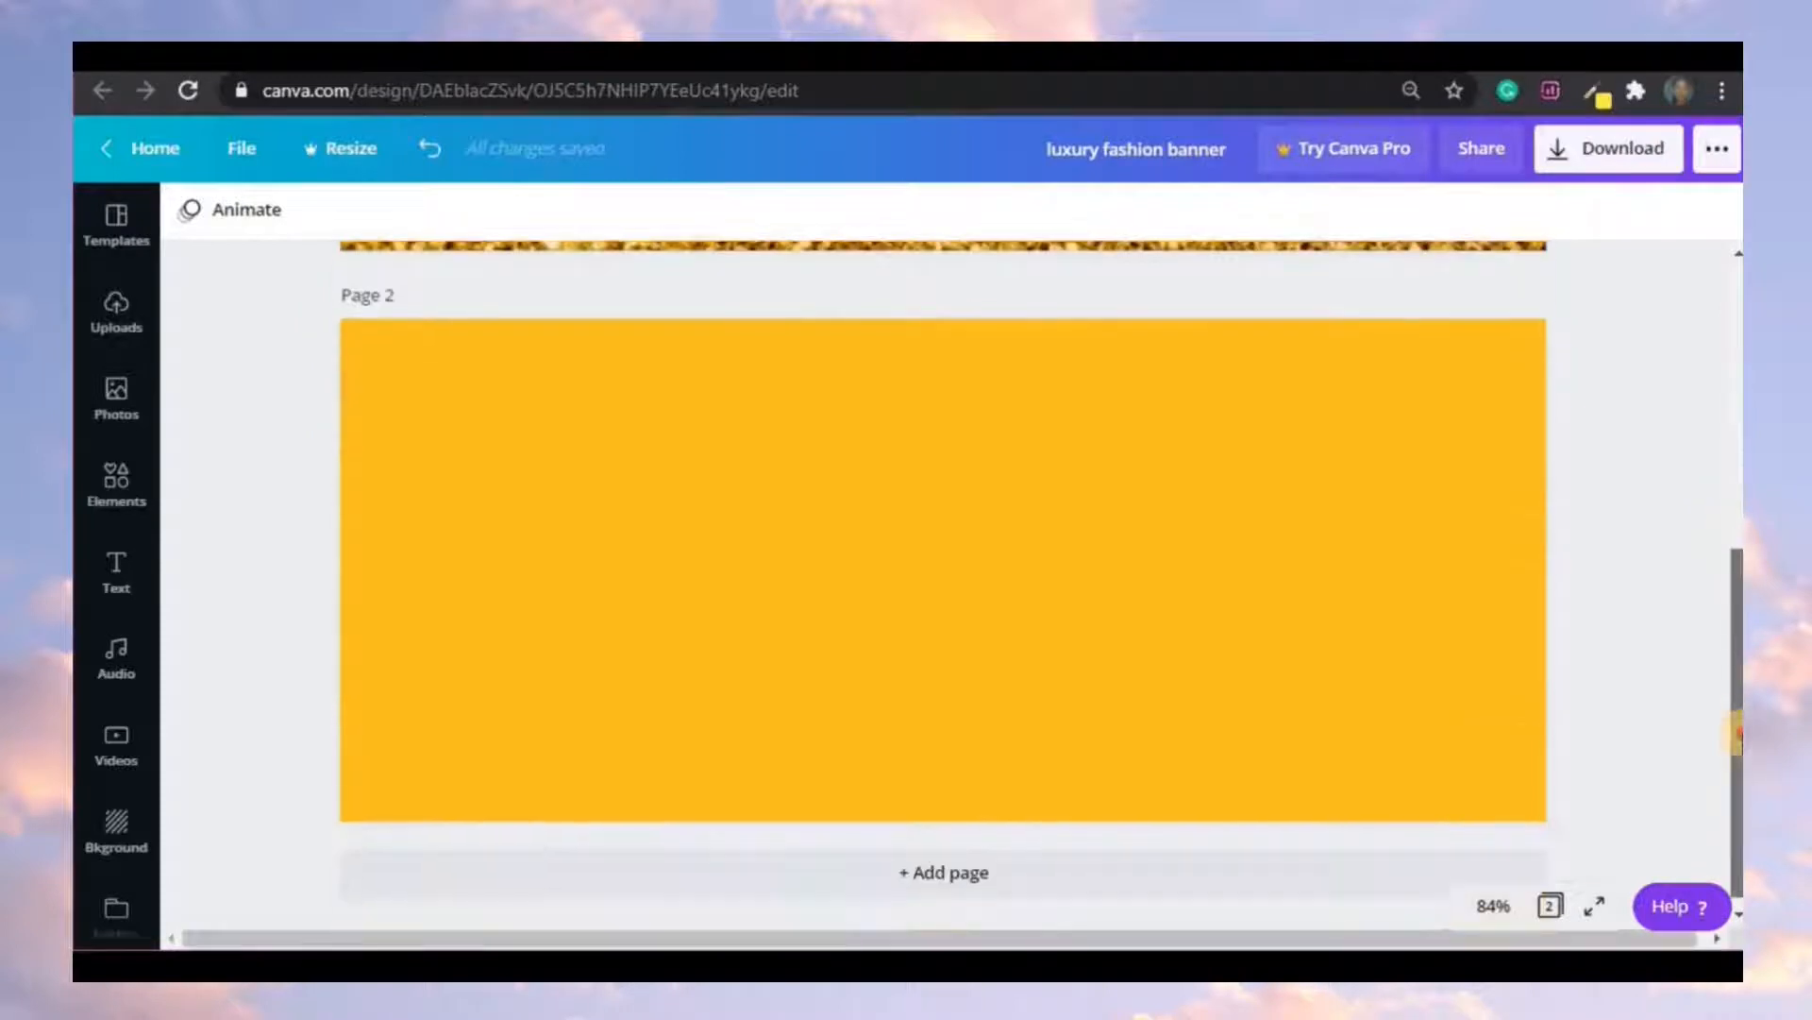
- Place the uploaded gold glitter image on page 2 and delete the extra copy, keeping the one at the page centre
left_click(130, 323)
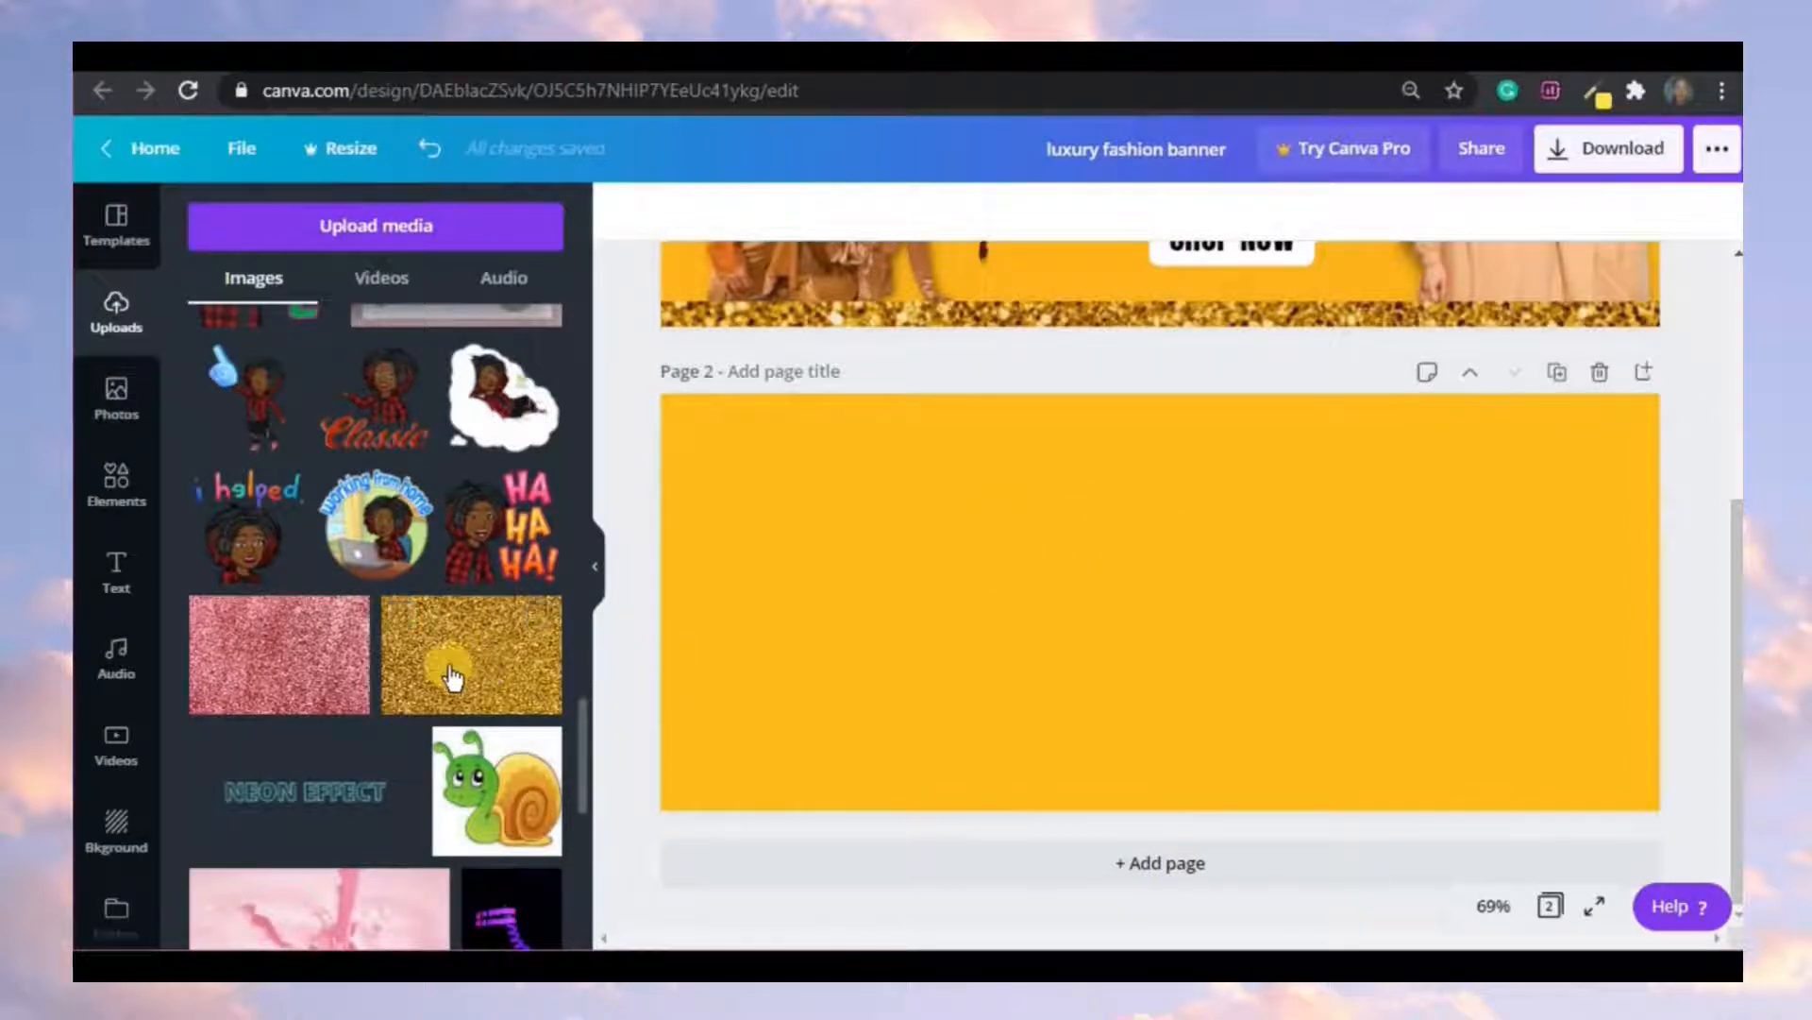
left_click_drag(451, 672, 1044, 591)
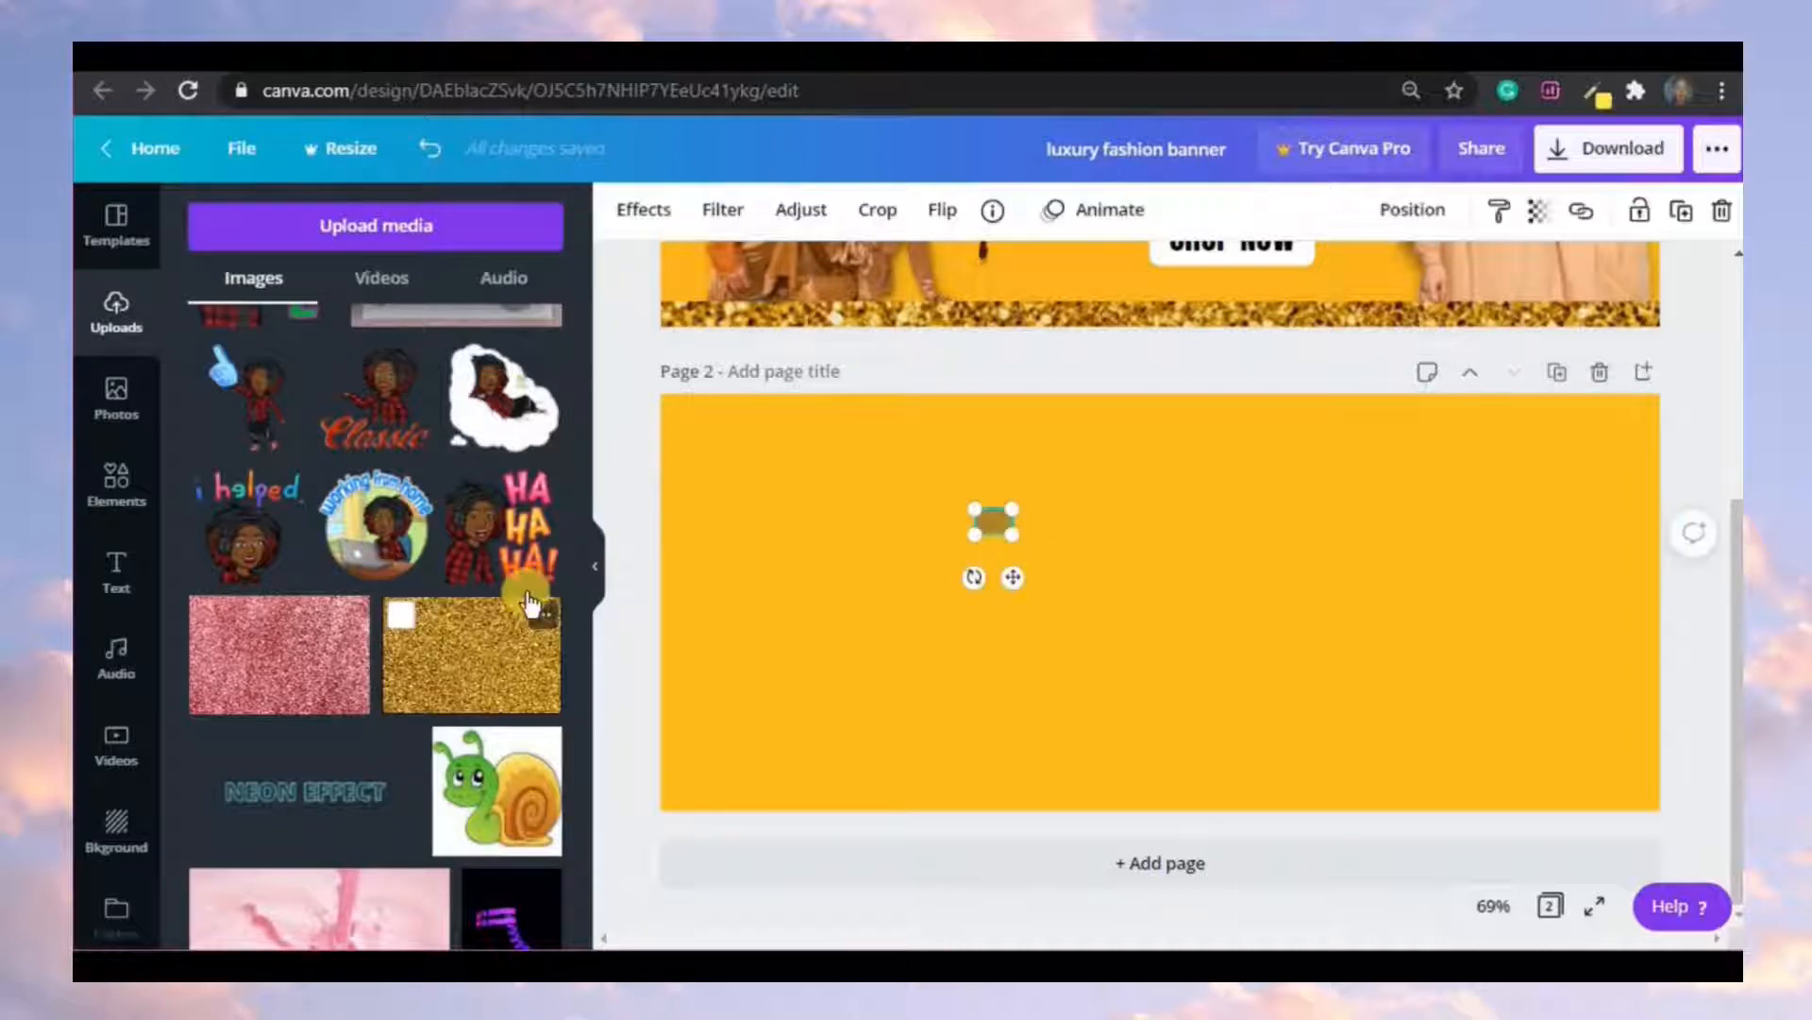
left_click(598, 568)
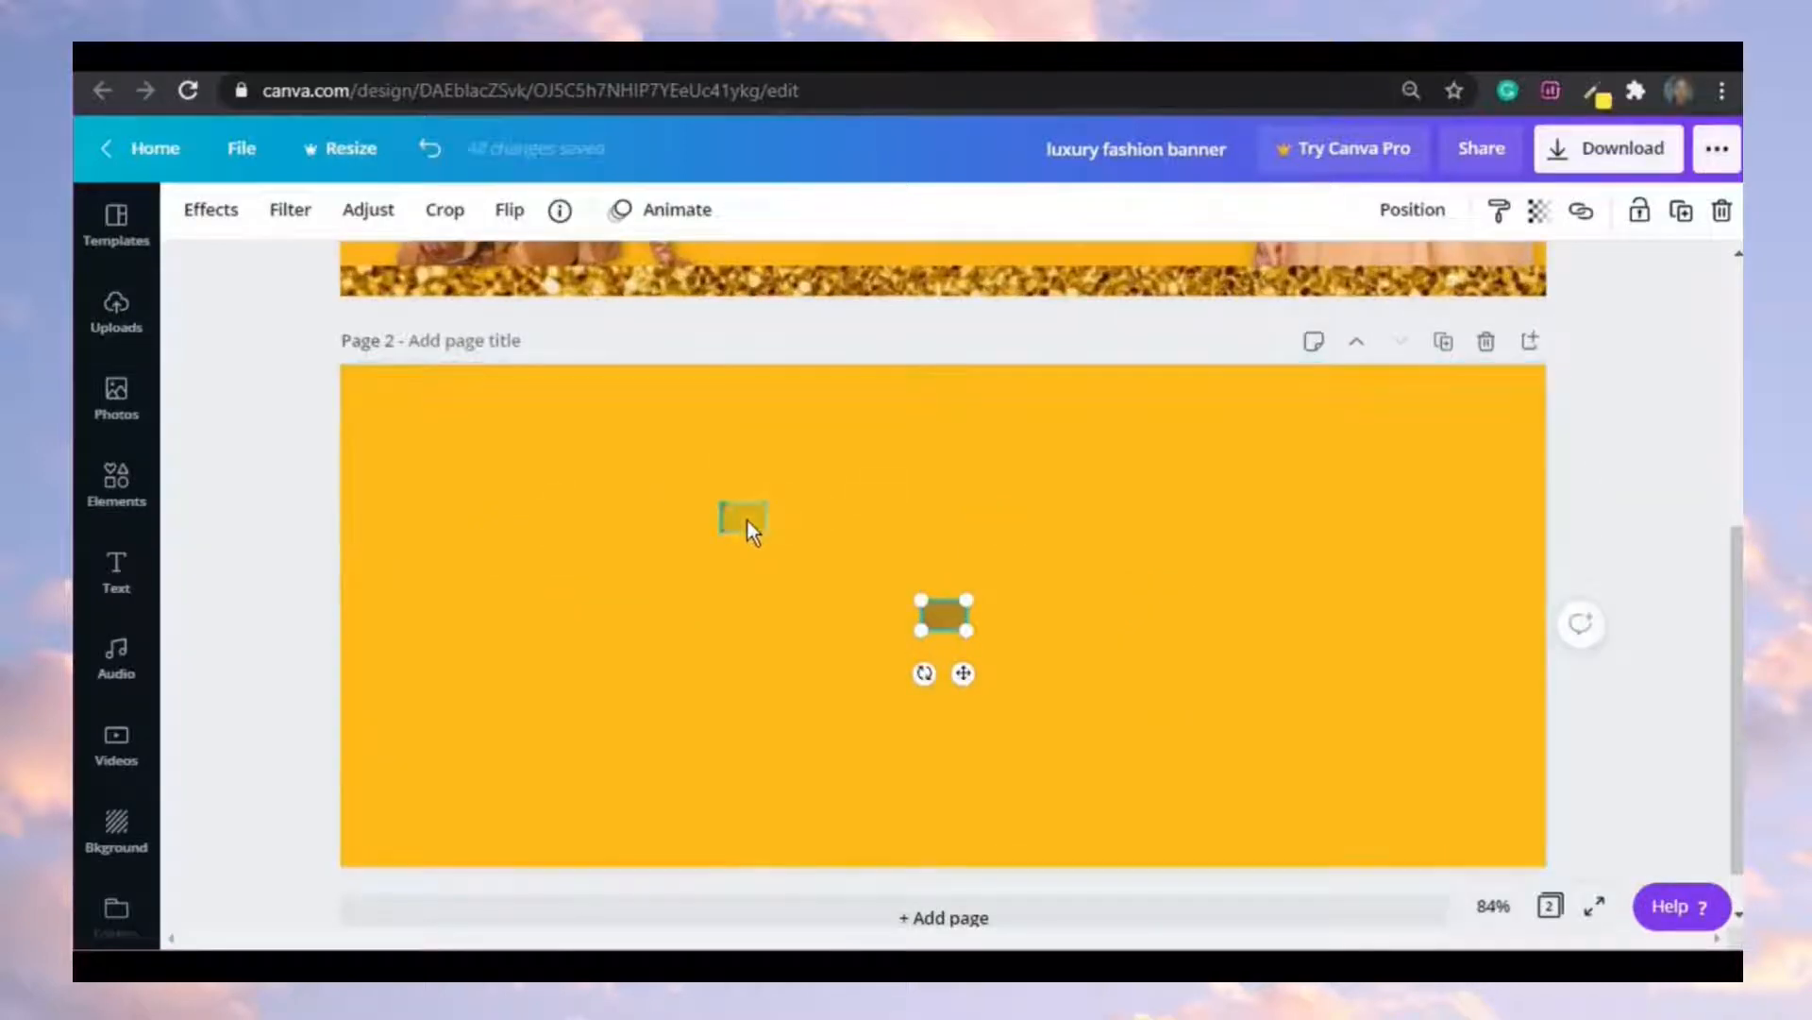
left_click(746, 519)
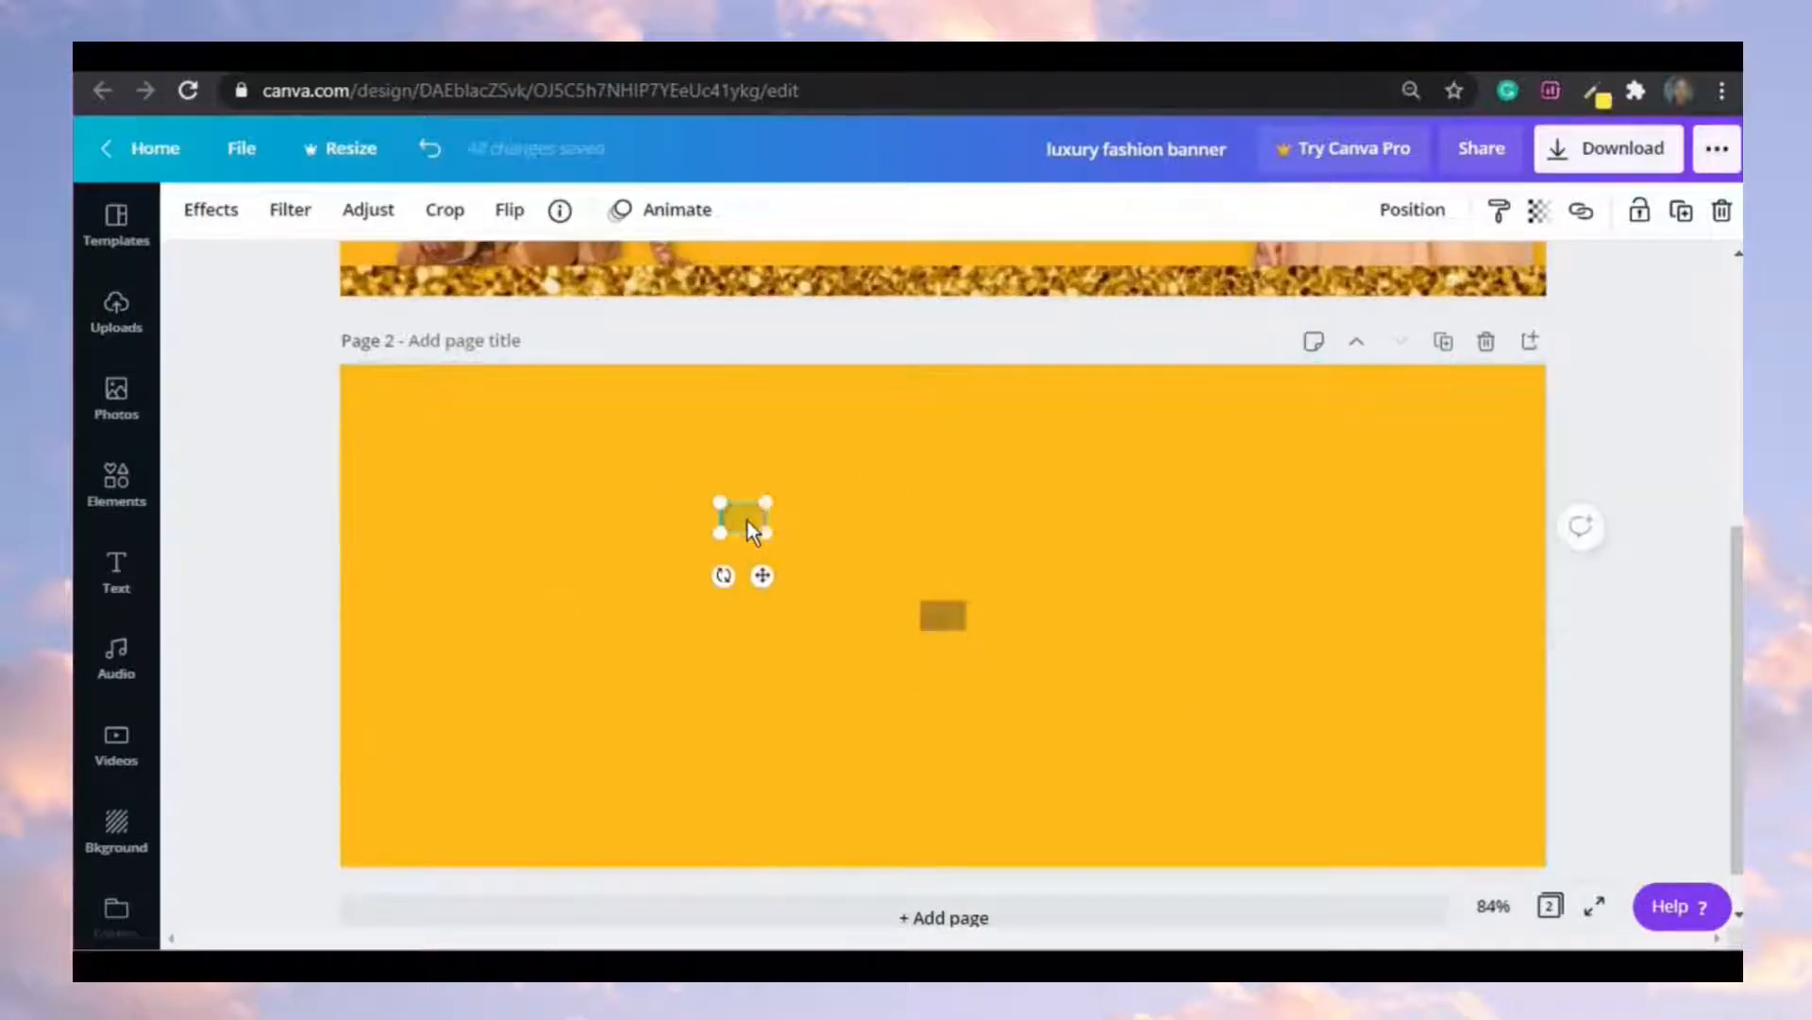
left_click(1724, 205)
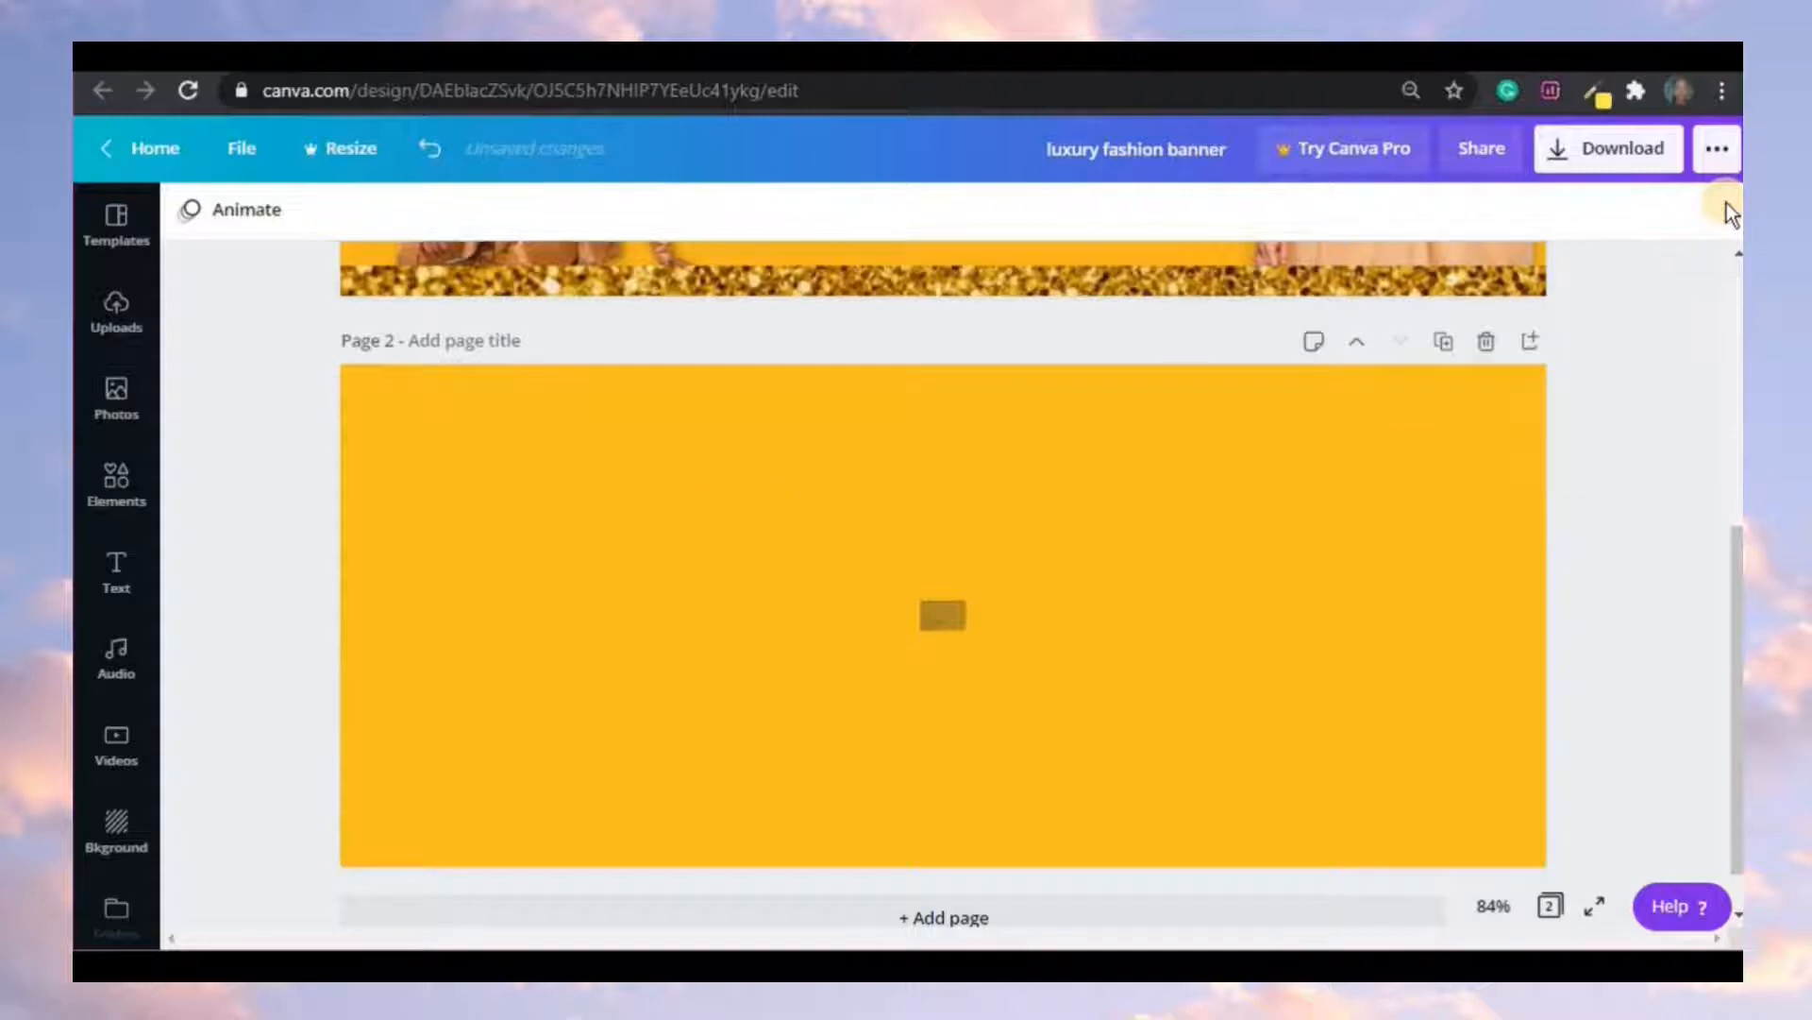
- Enlarge the gold glitter image and stretch it sideways to span the full width of page 2
left_click(950, 623)
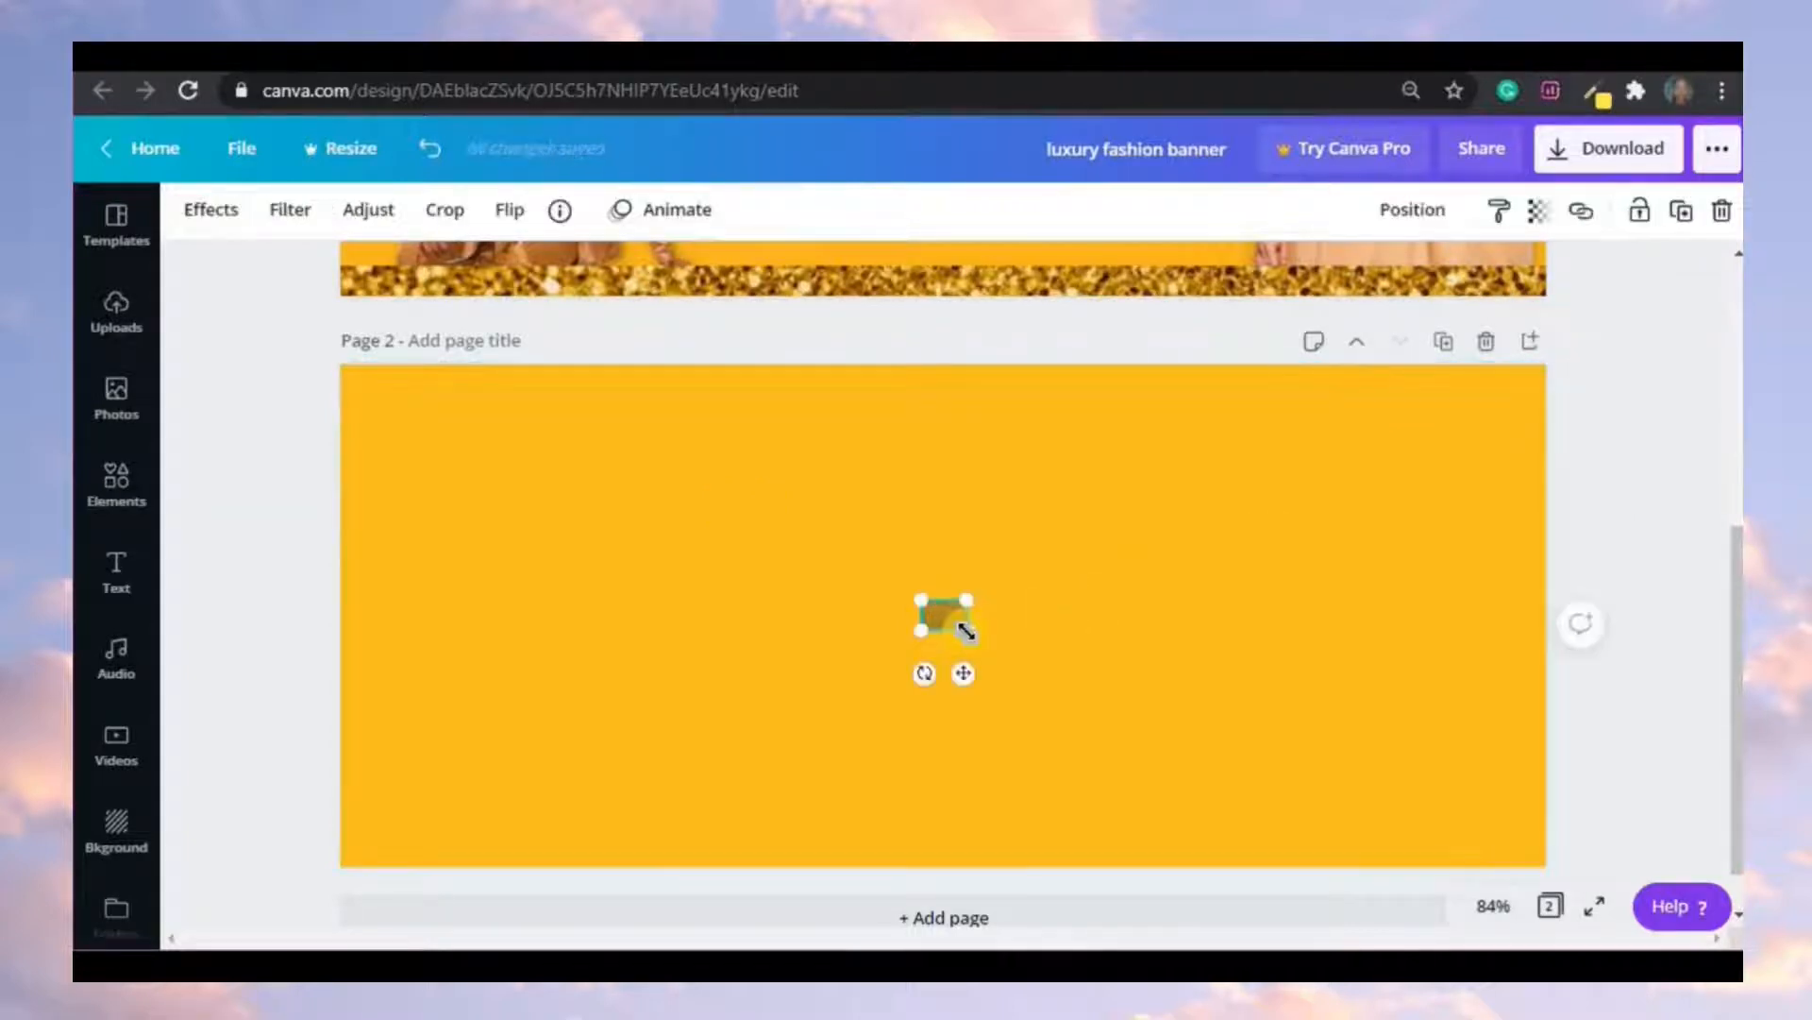
left_click_drag(966, 631, 1307, 738)
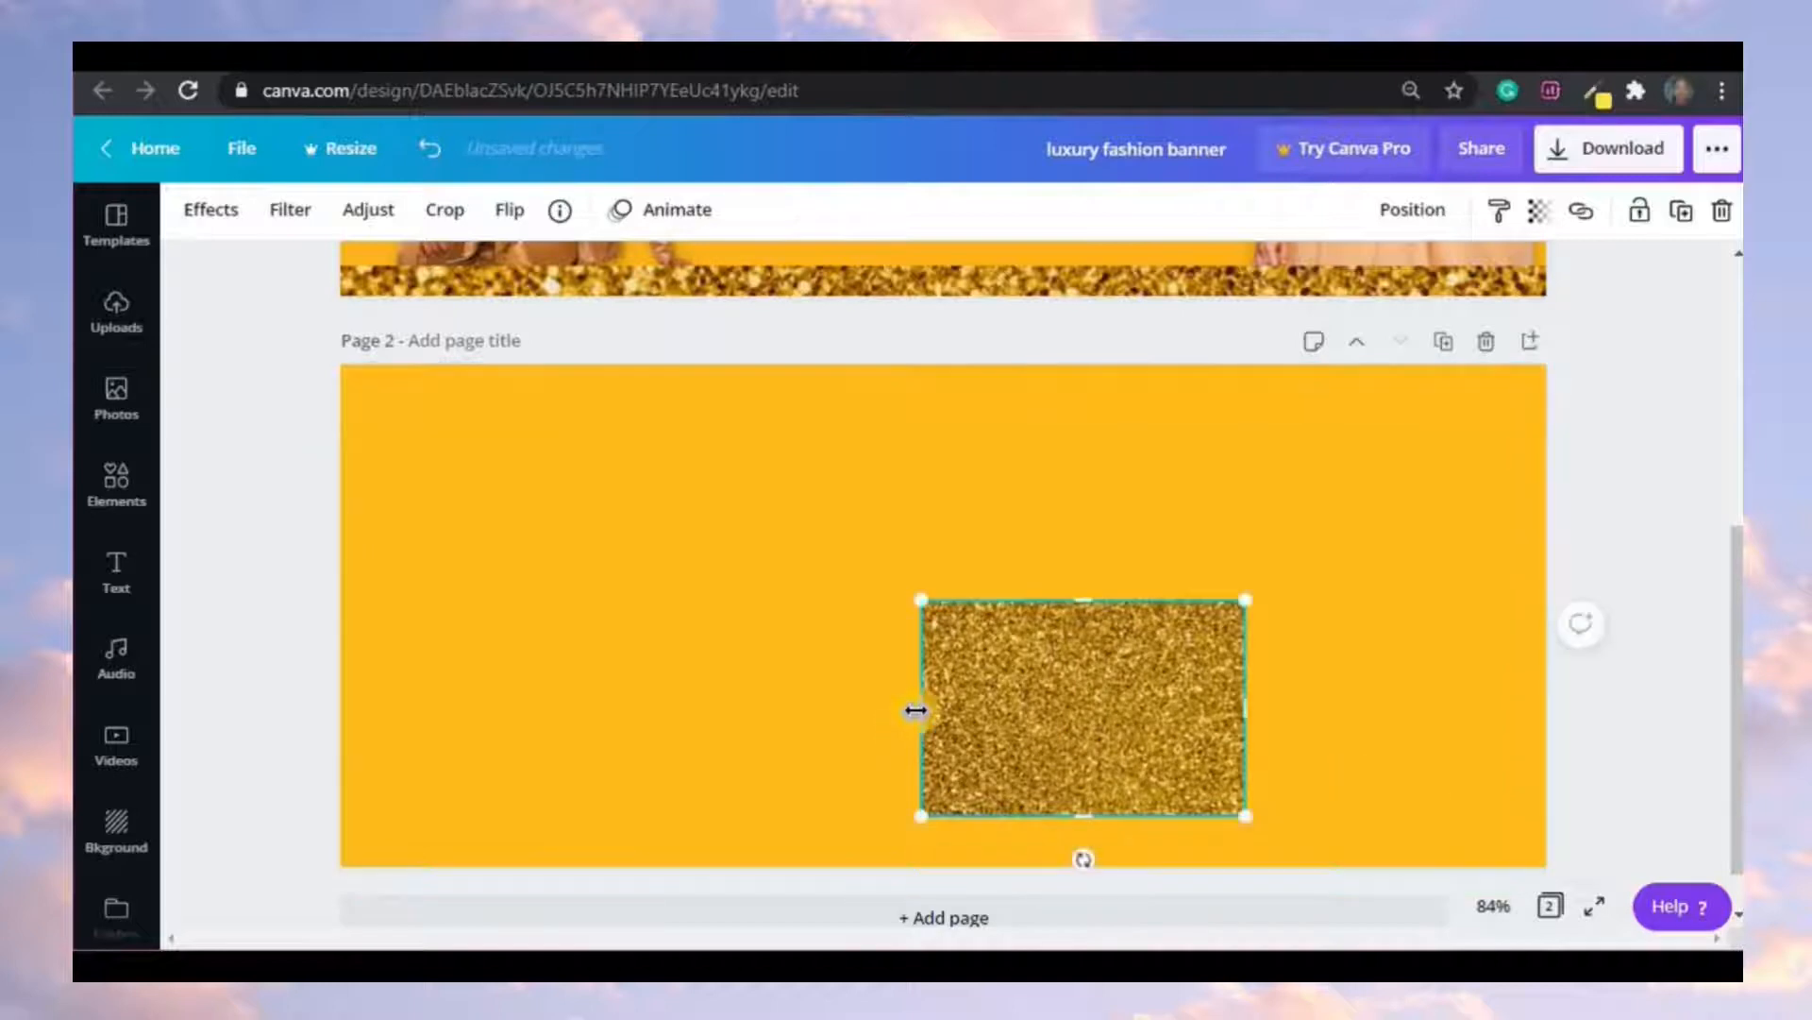
left_click_drag(921, 706, 333, 735)
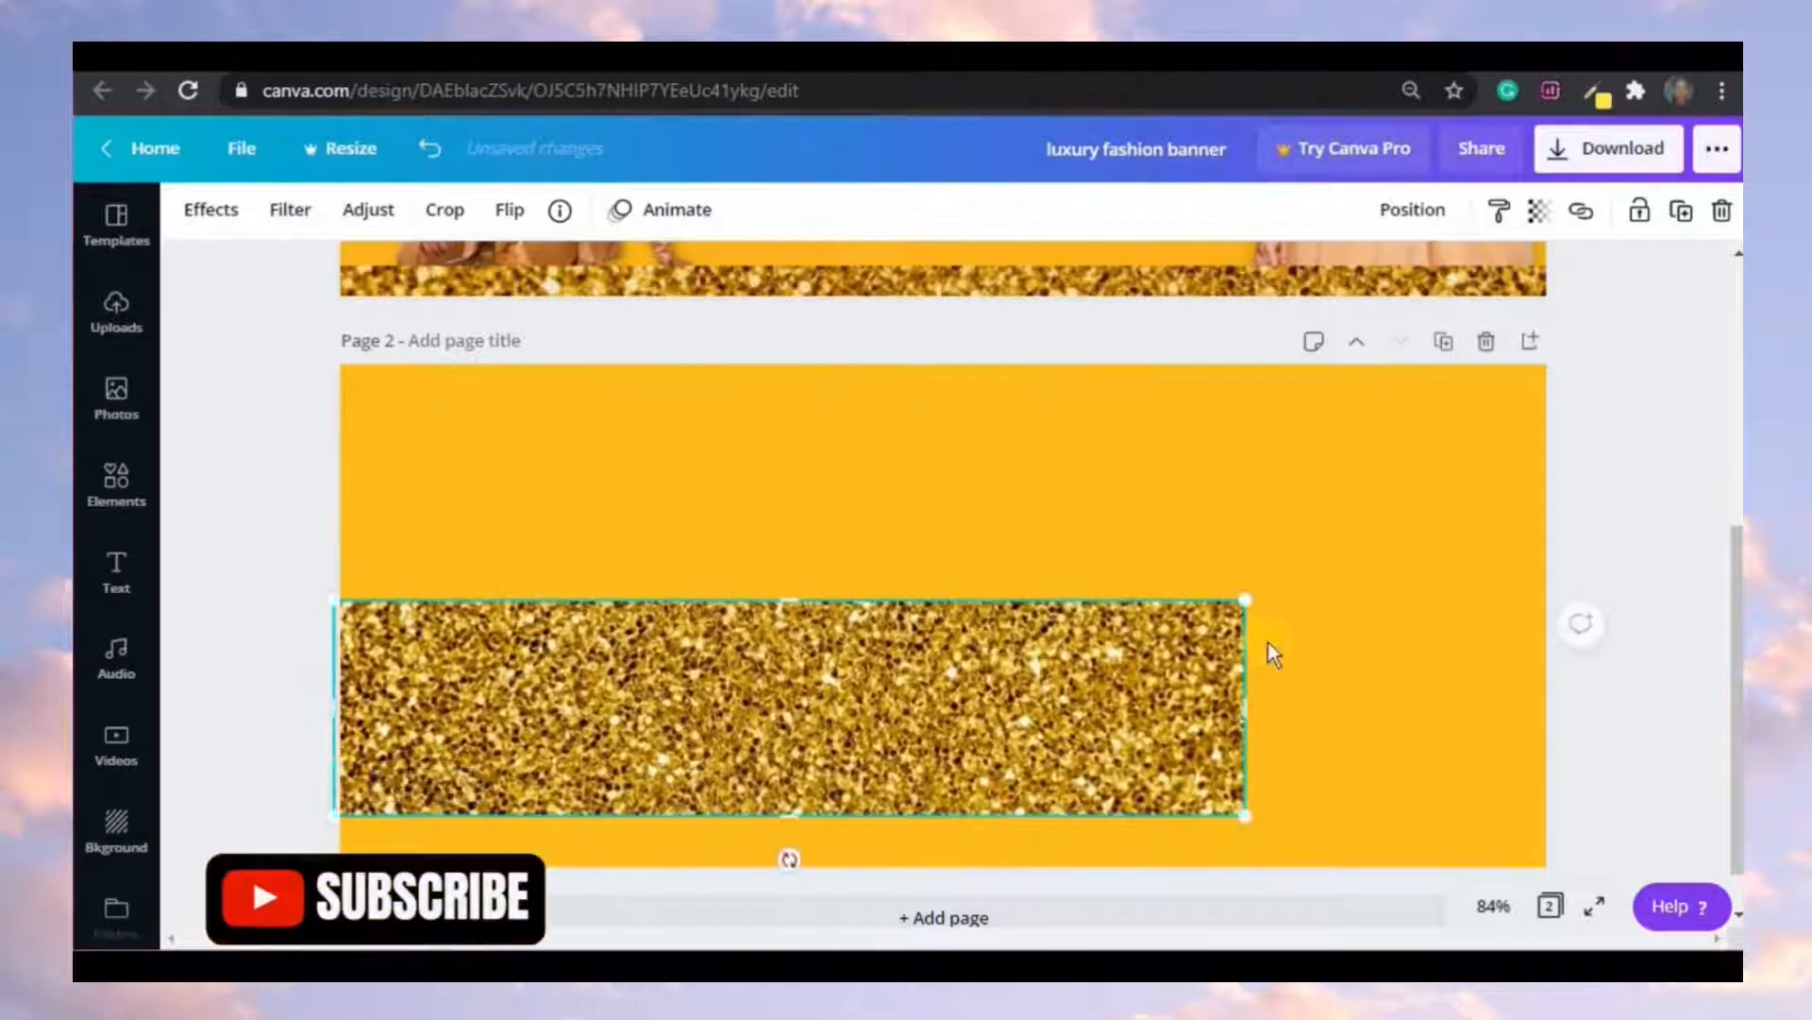
left_click_drag(1248, 704, 1556, 672)
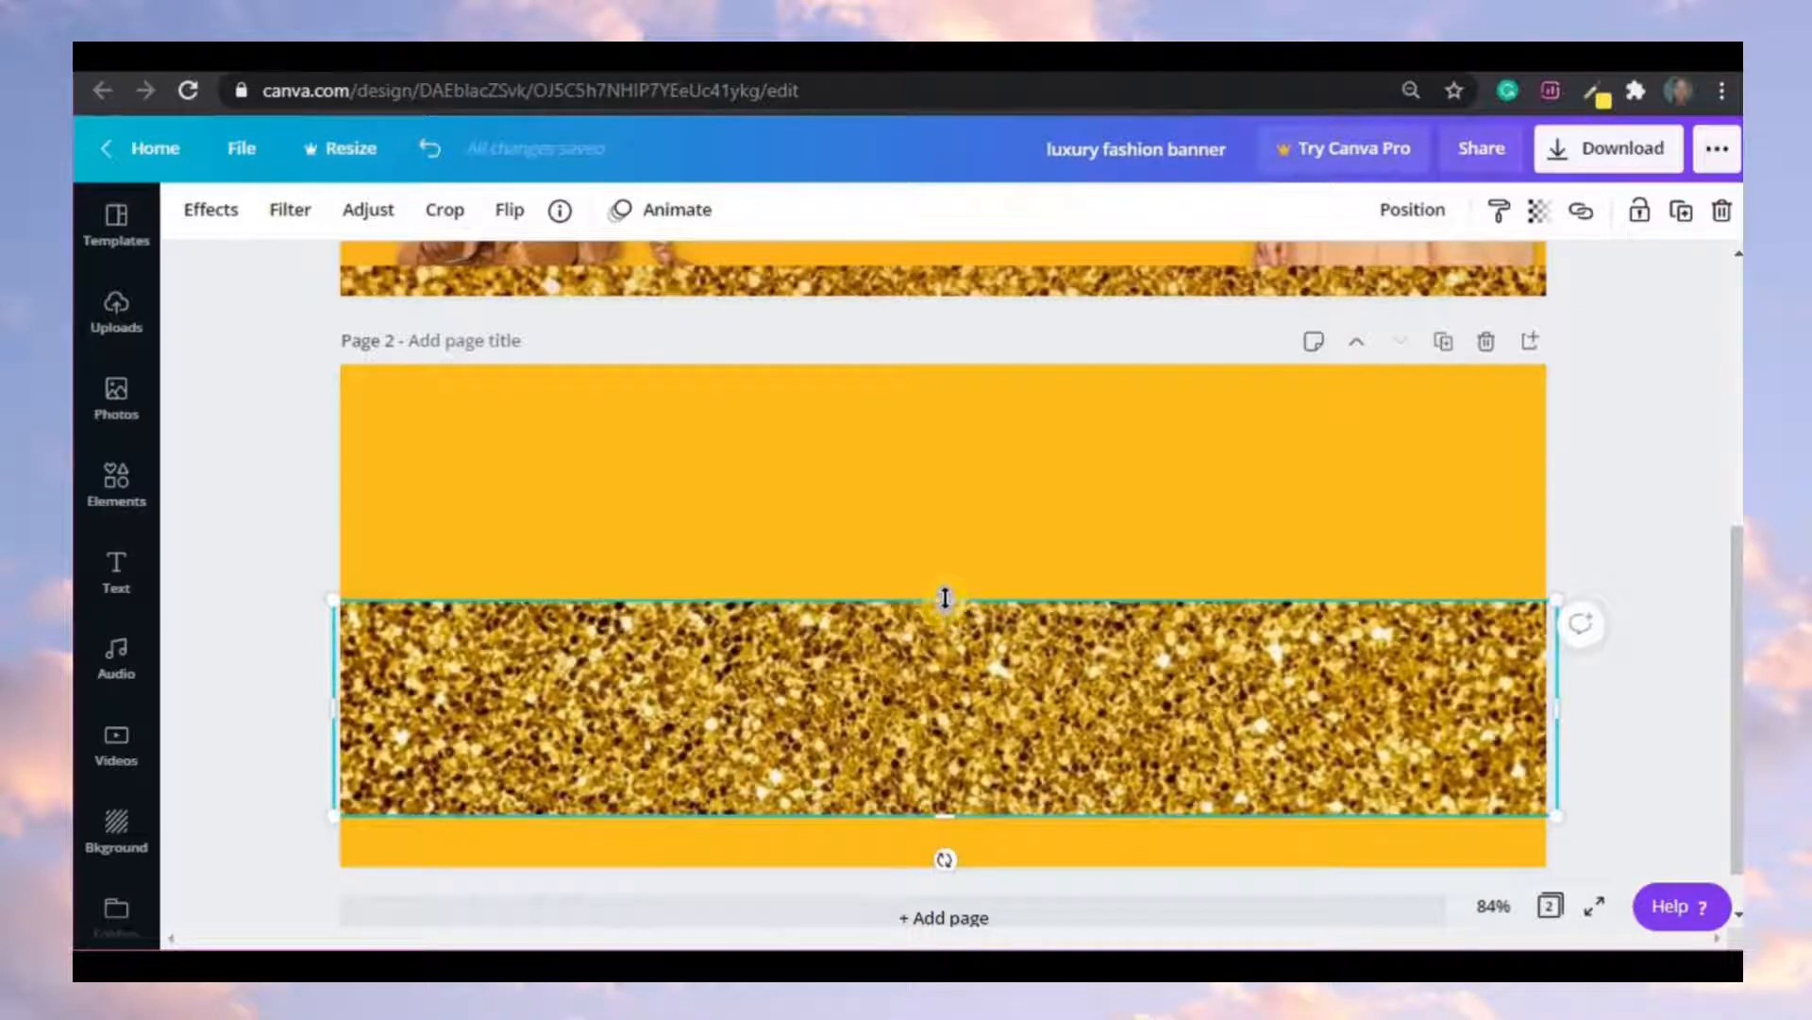
- Reduce the glitter image to a thin strip and align it with the bottom edge of page 2
left_click_drag(945, 605, 954, 777)
left_click_drag(960, 859, 964, 908)
left_click(1140, 642)
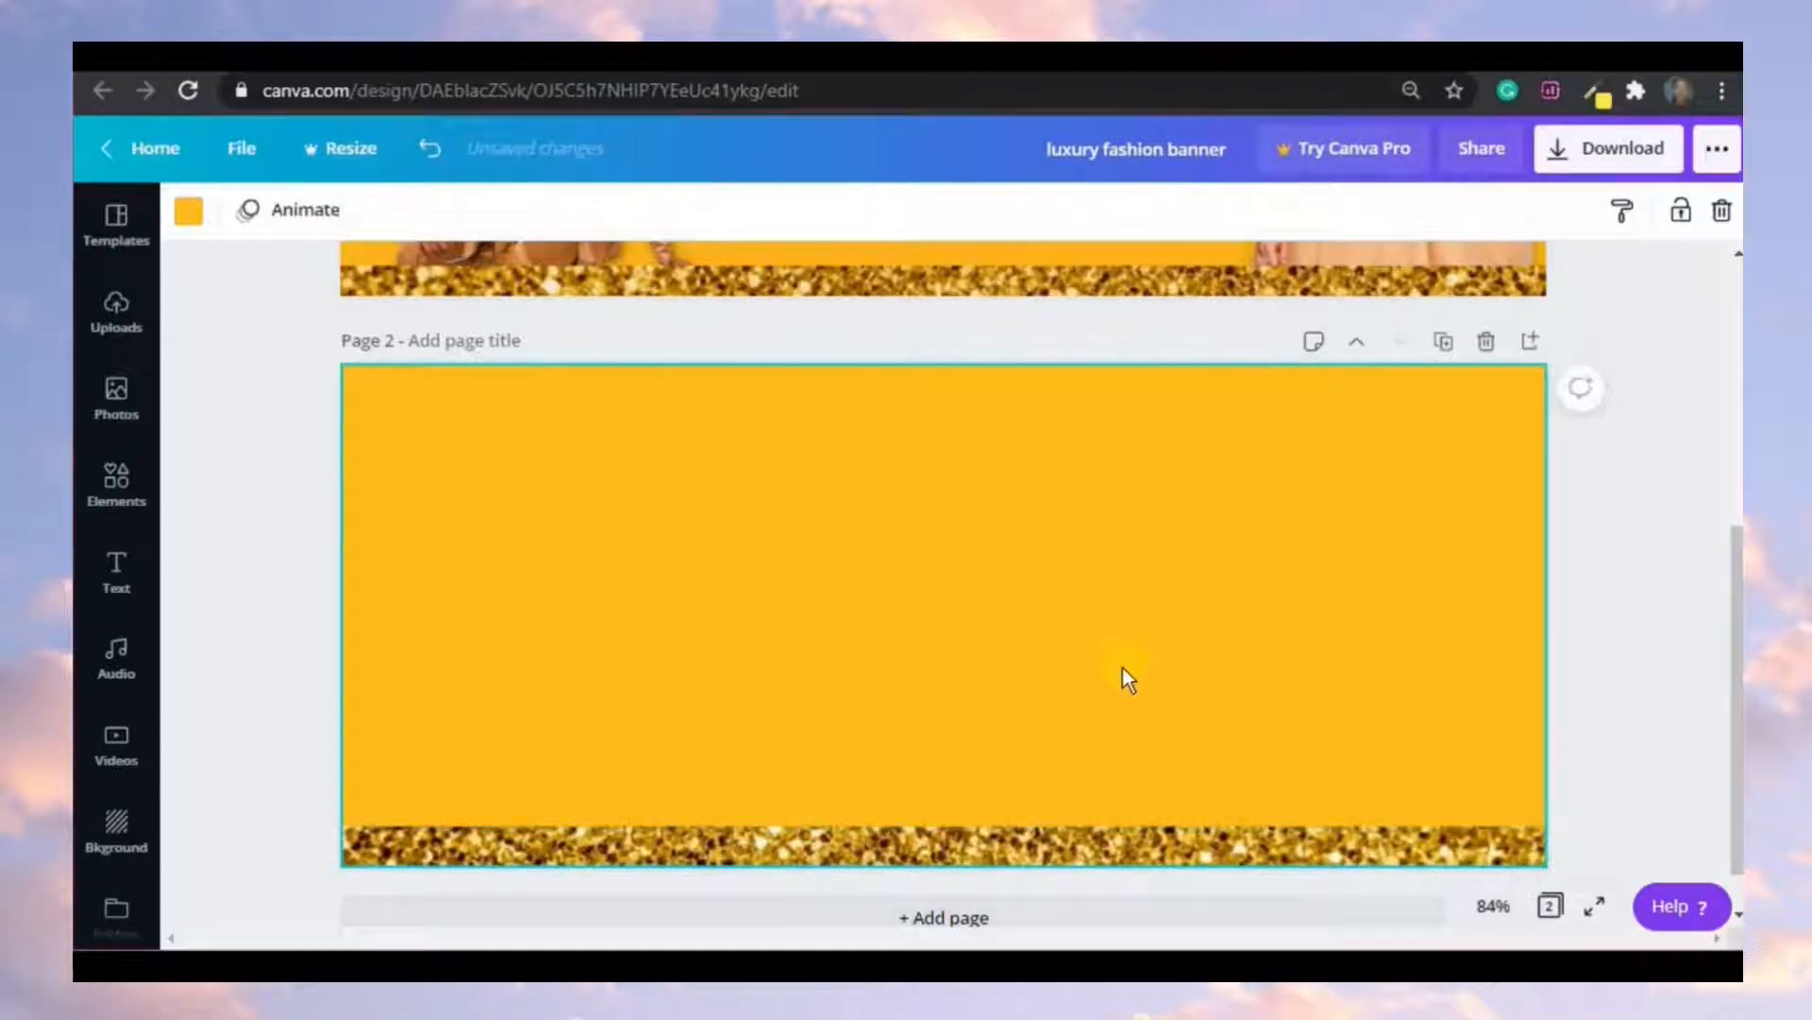
left_click(974, 856)
left_click(947, 843)
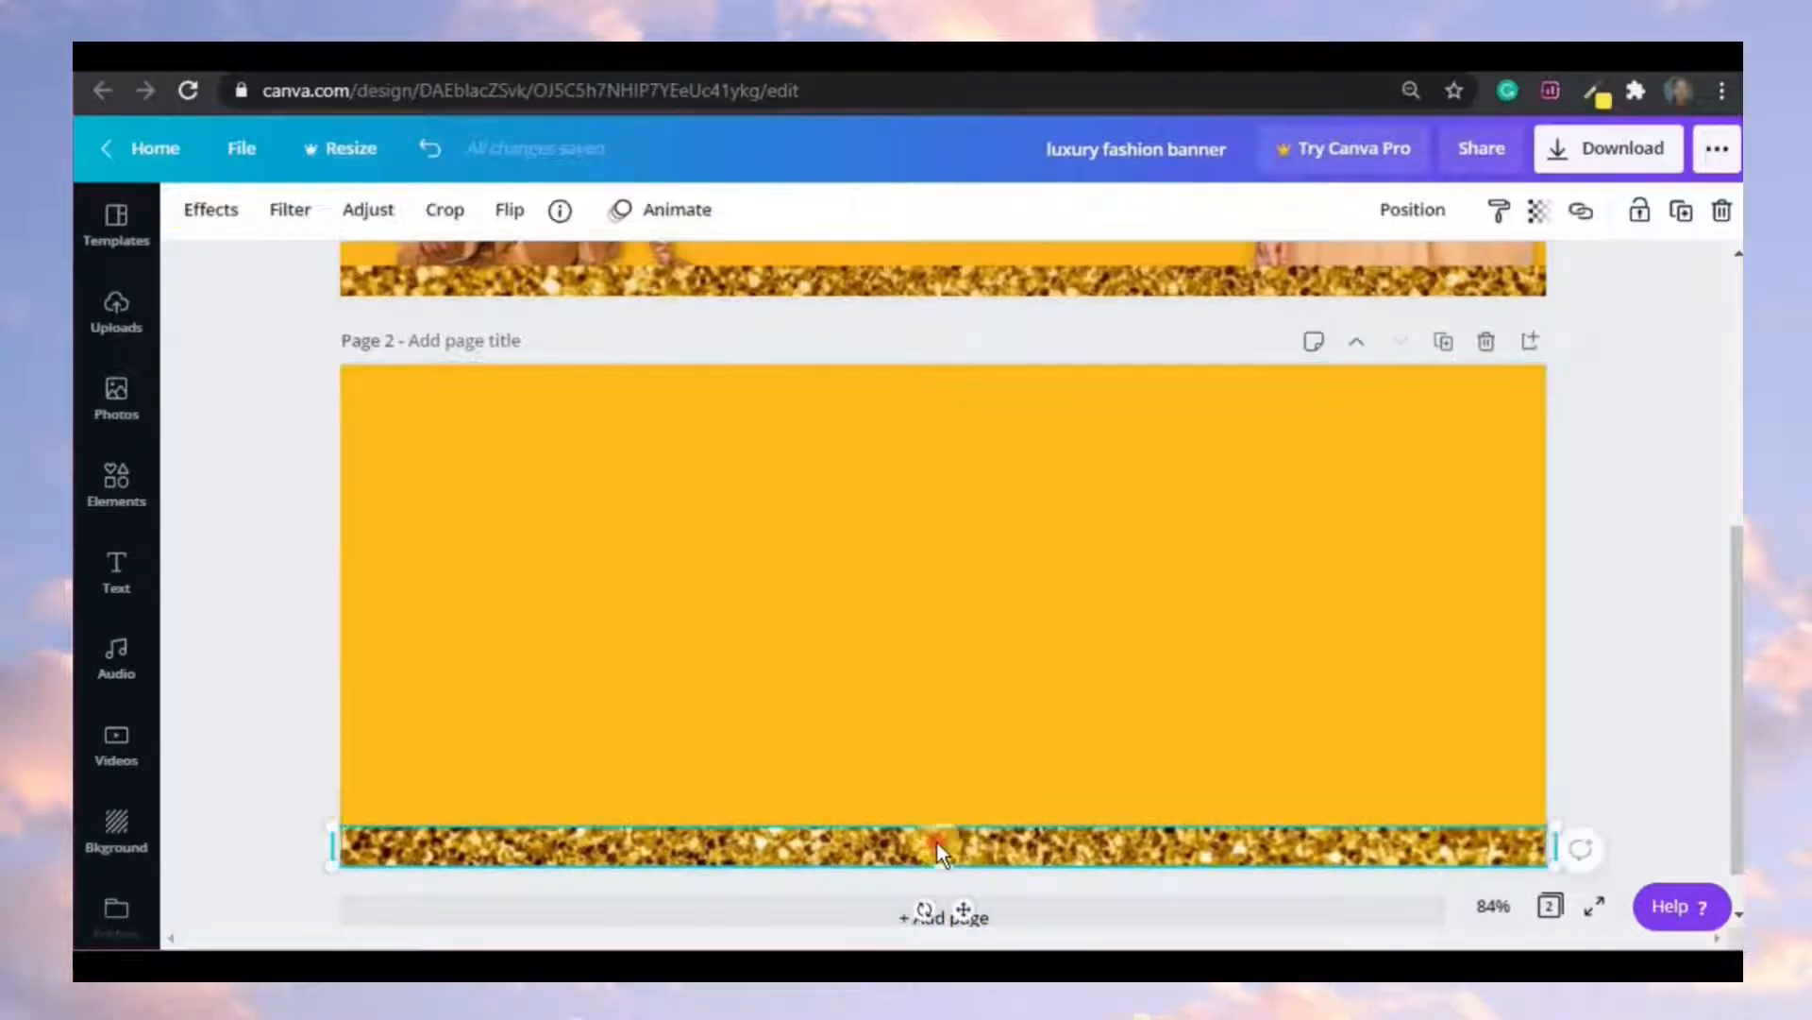
left_click_drag(945, 826, 945, 833)
left_click(983, 765)
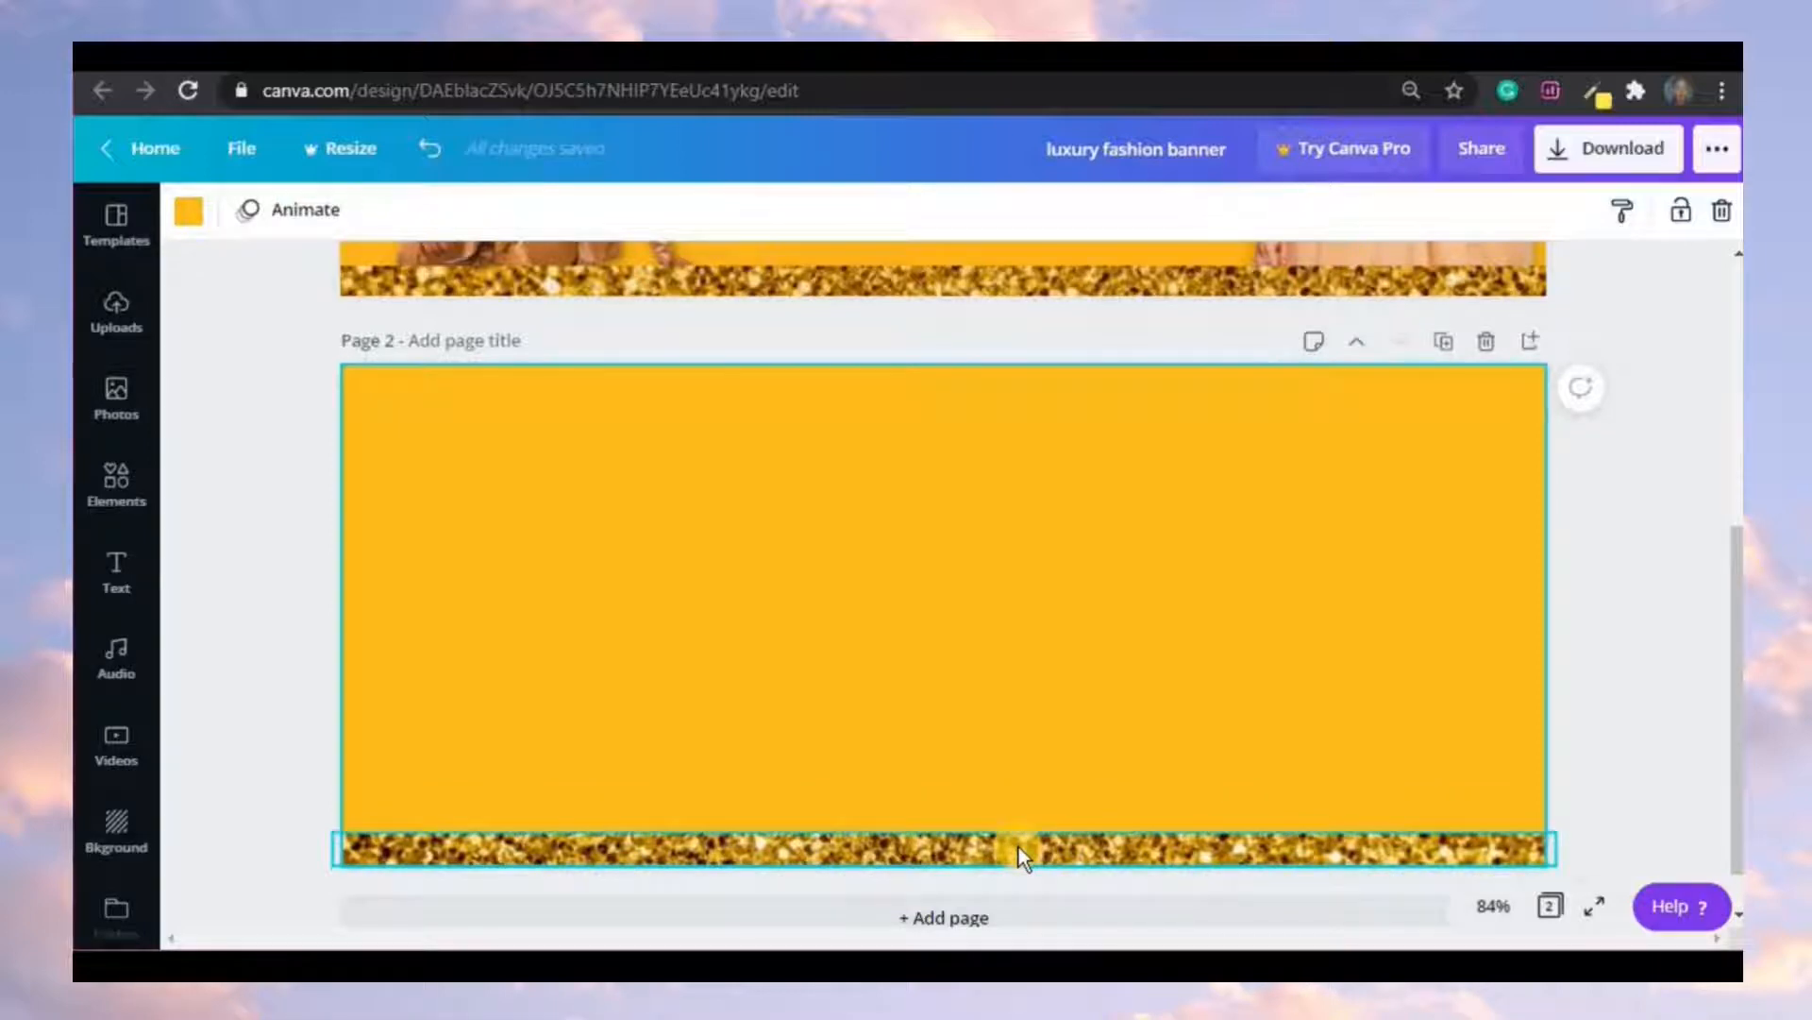
- Duplicate the glitter strip and place the copy along the top edge of page 2
left_click(976, 847)
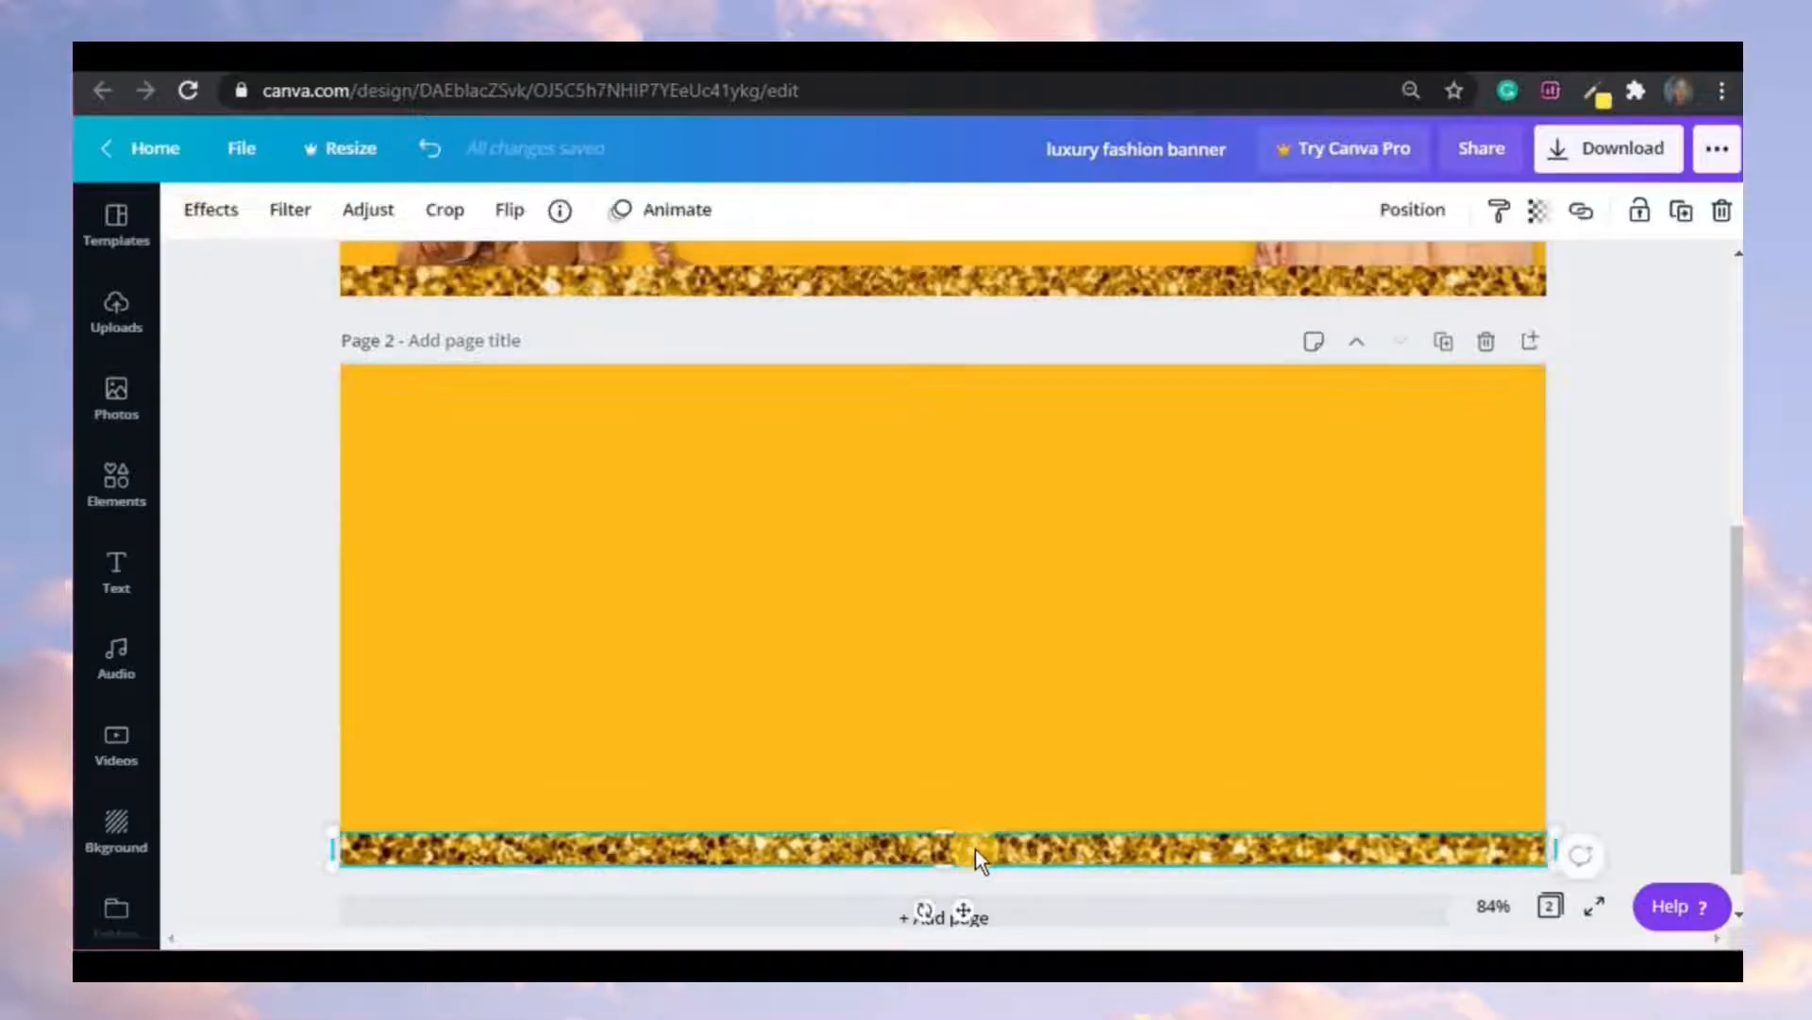
left_click(1681, 213)
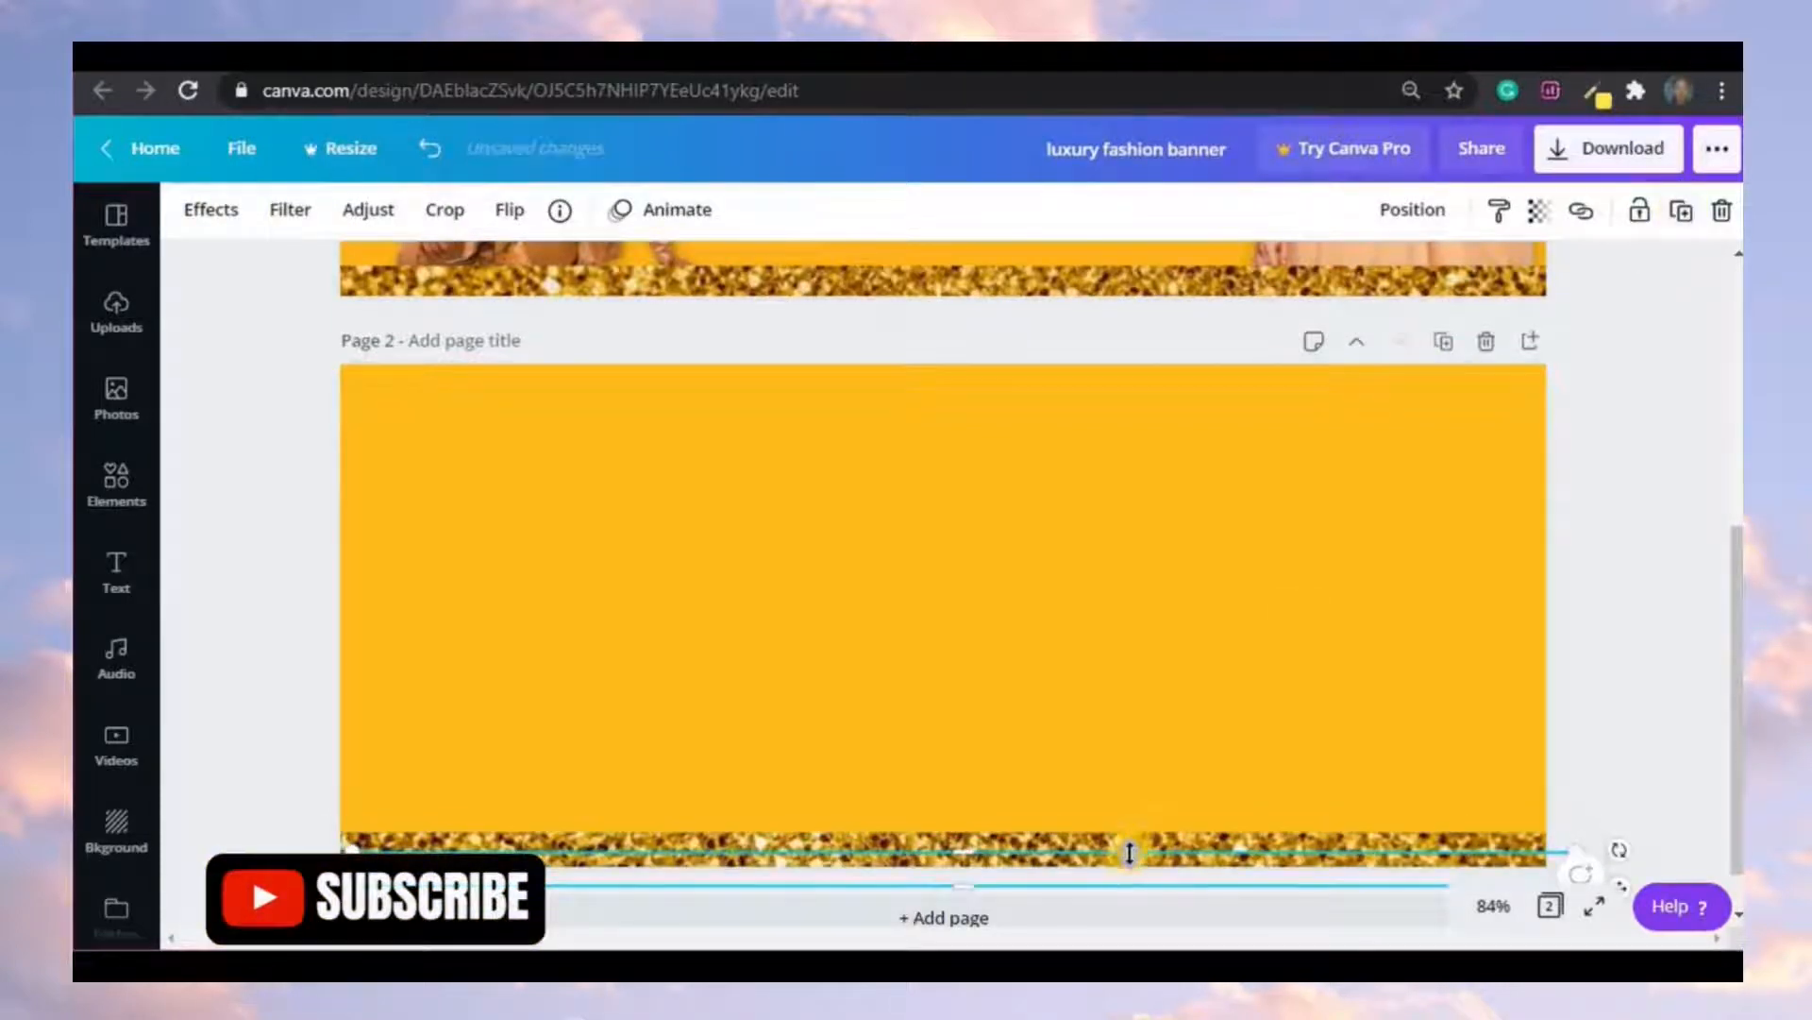
left_click_drag(1126, 861, 1117, 377)
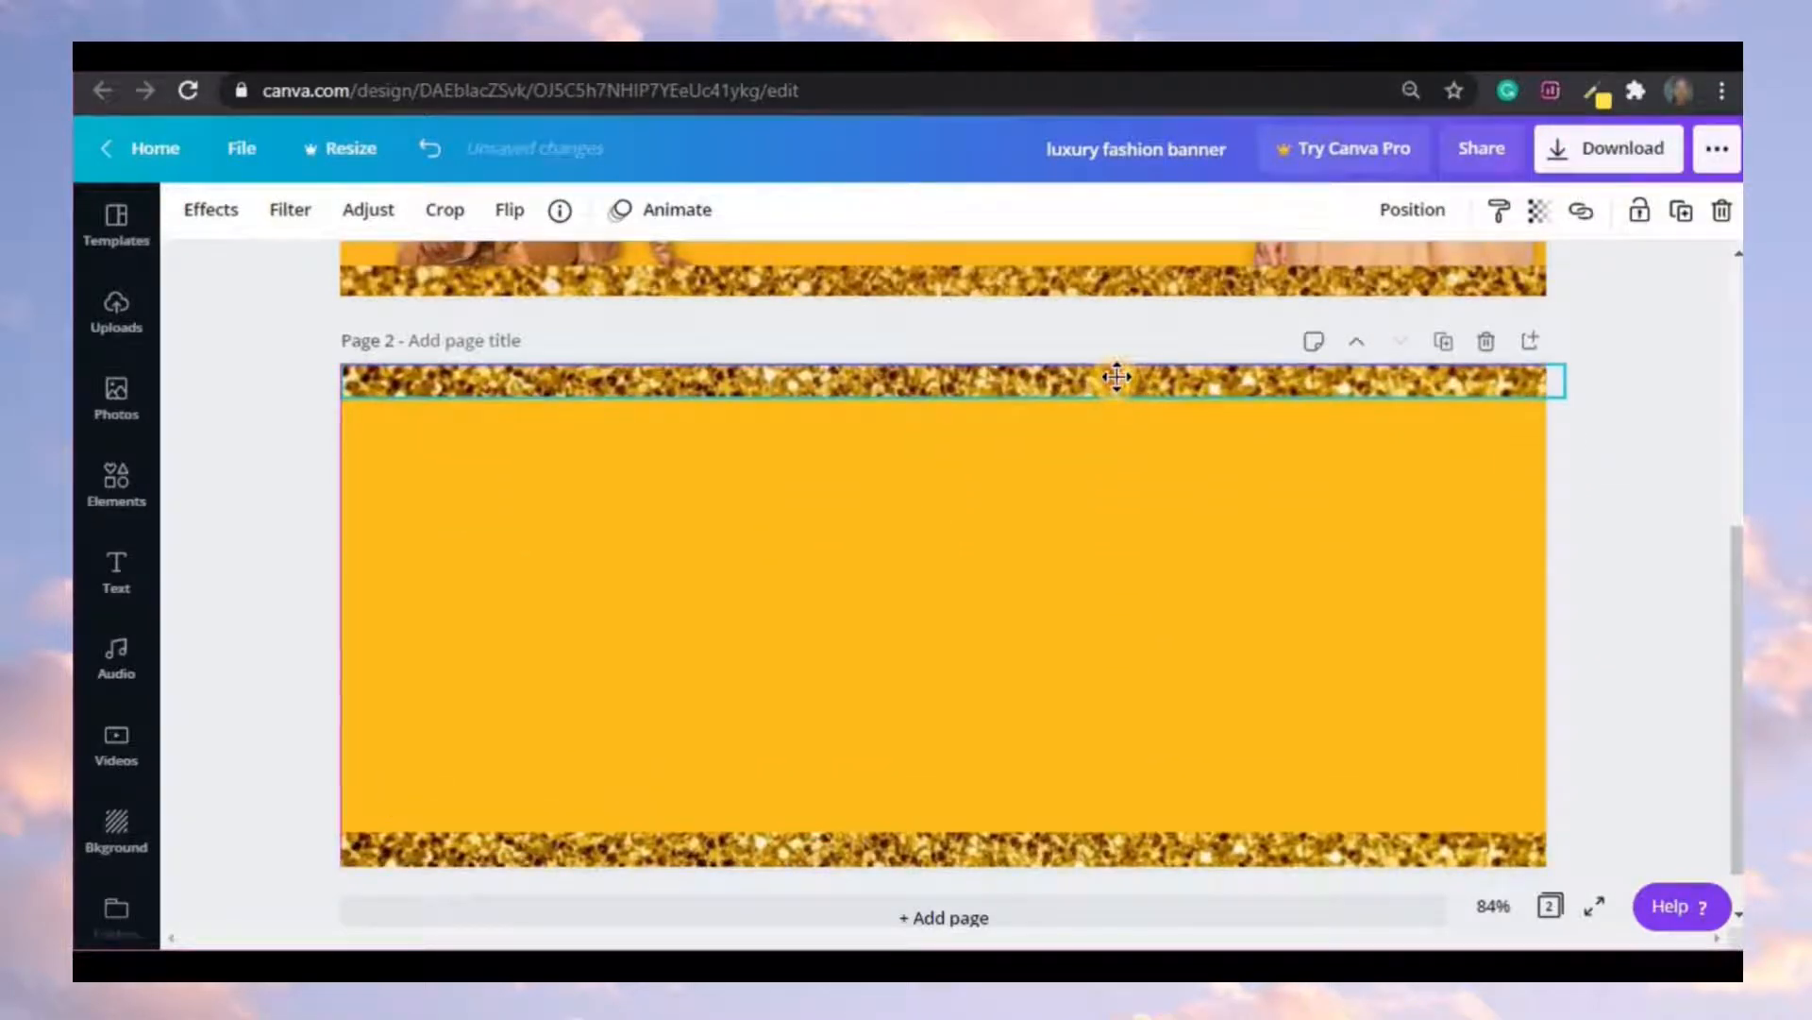
left_click(1631, 489)
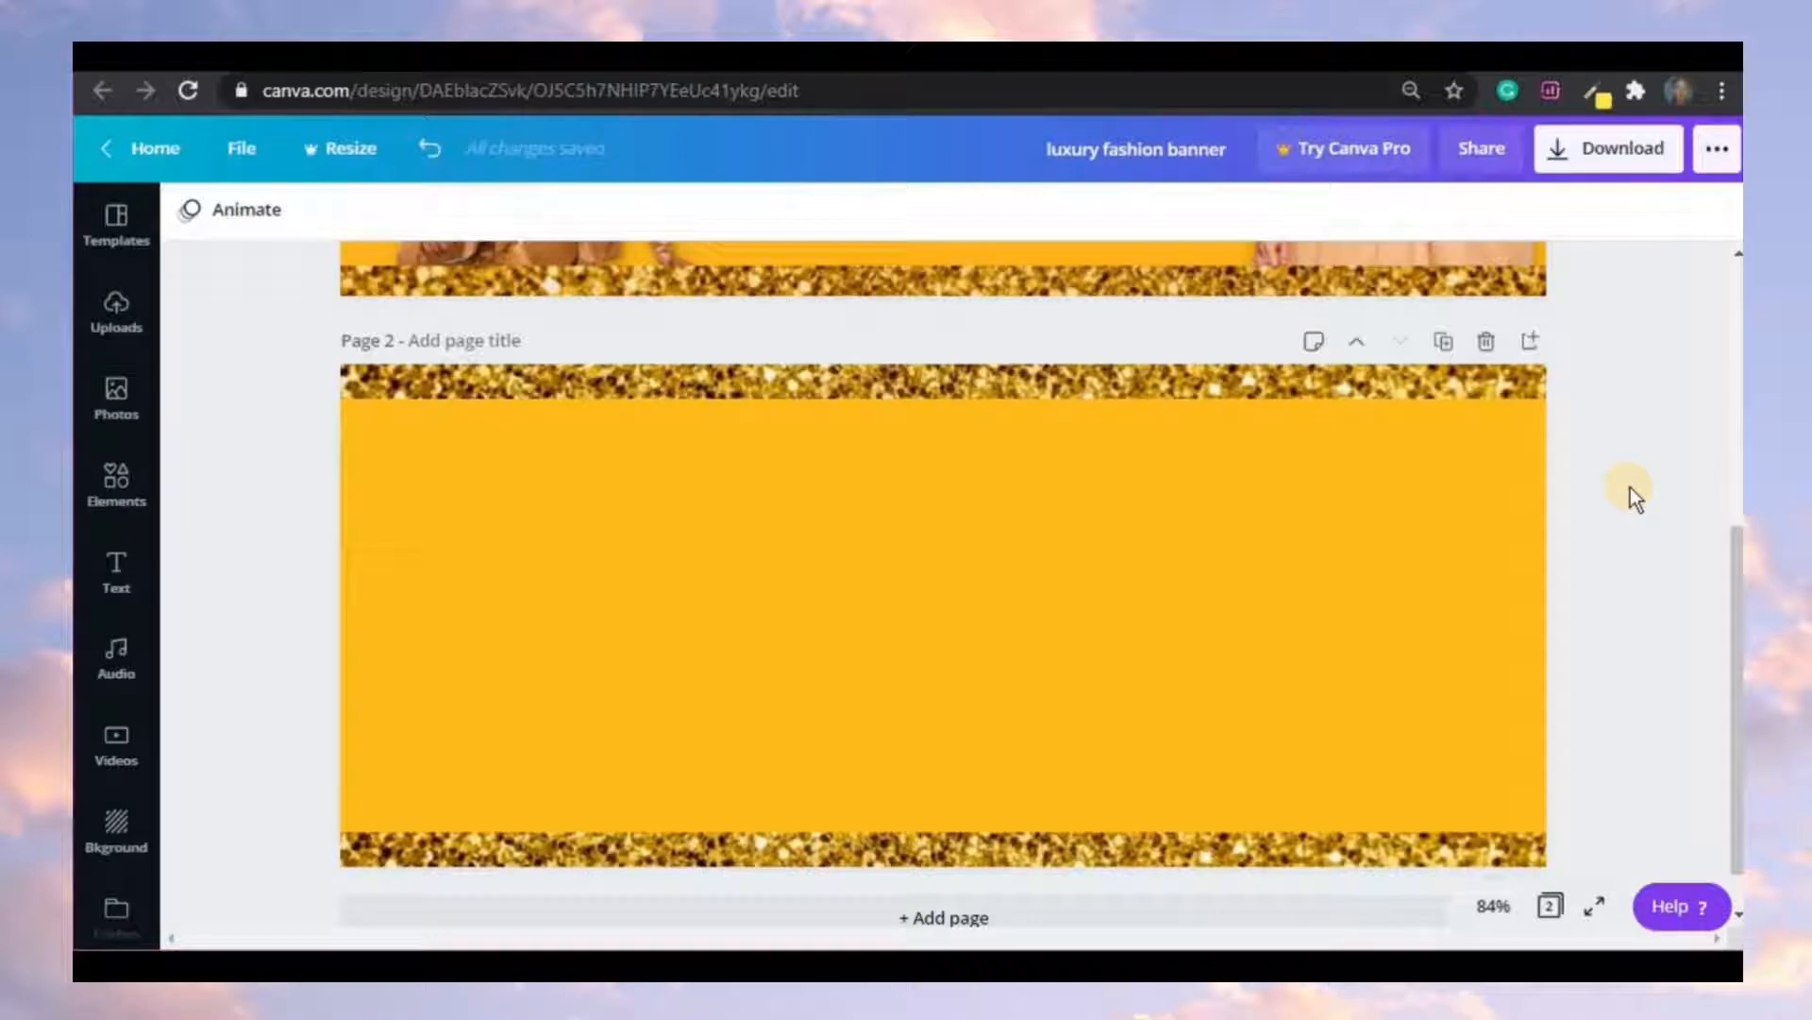
- Lock the upper and lower glitter strips in place, and test the lock by trying to move the upper one
left_click(1489, 397)
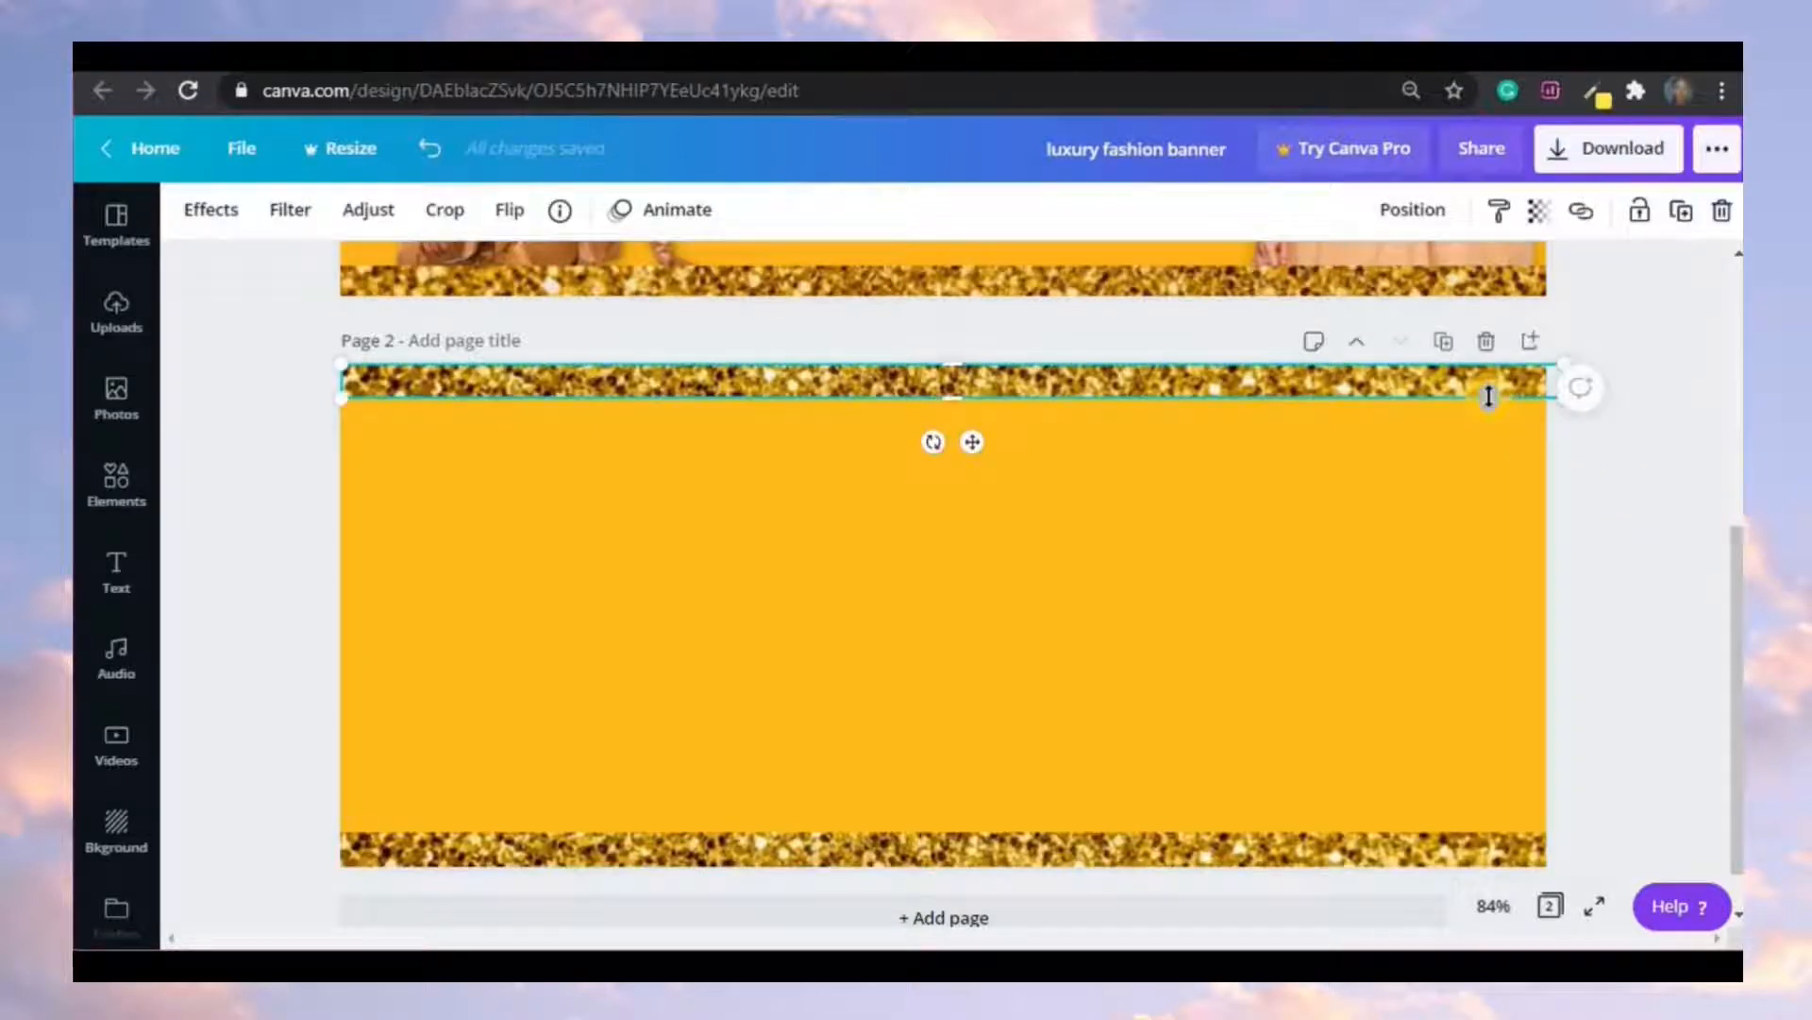
left_click(1640, 227)
left_click(1187, 859)
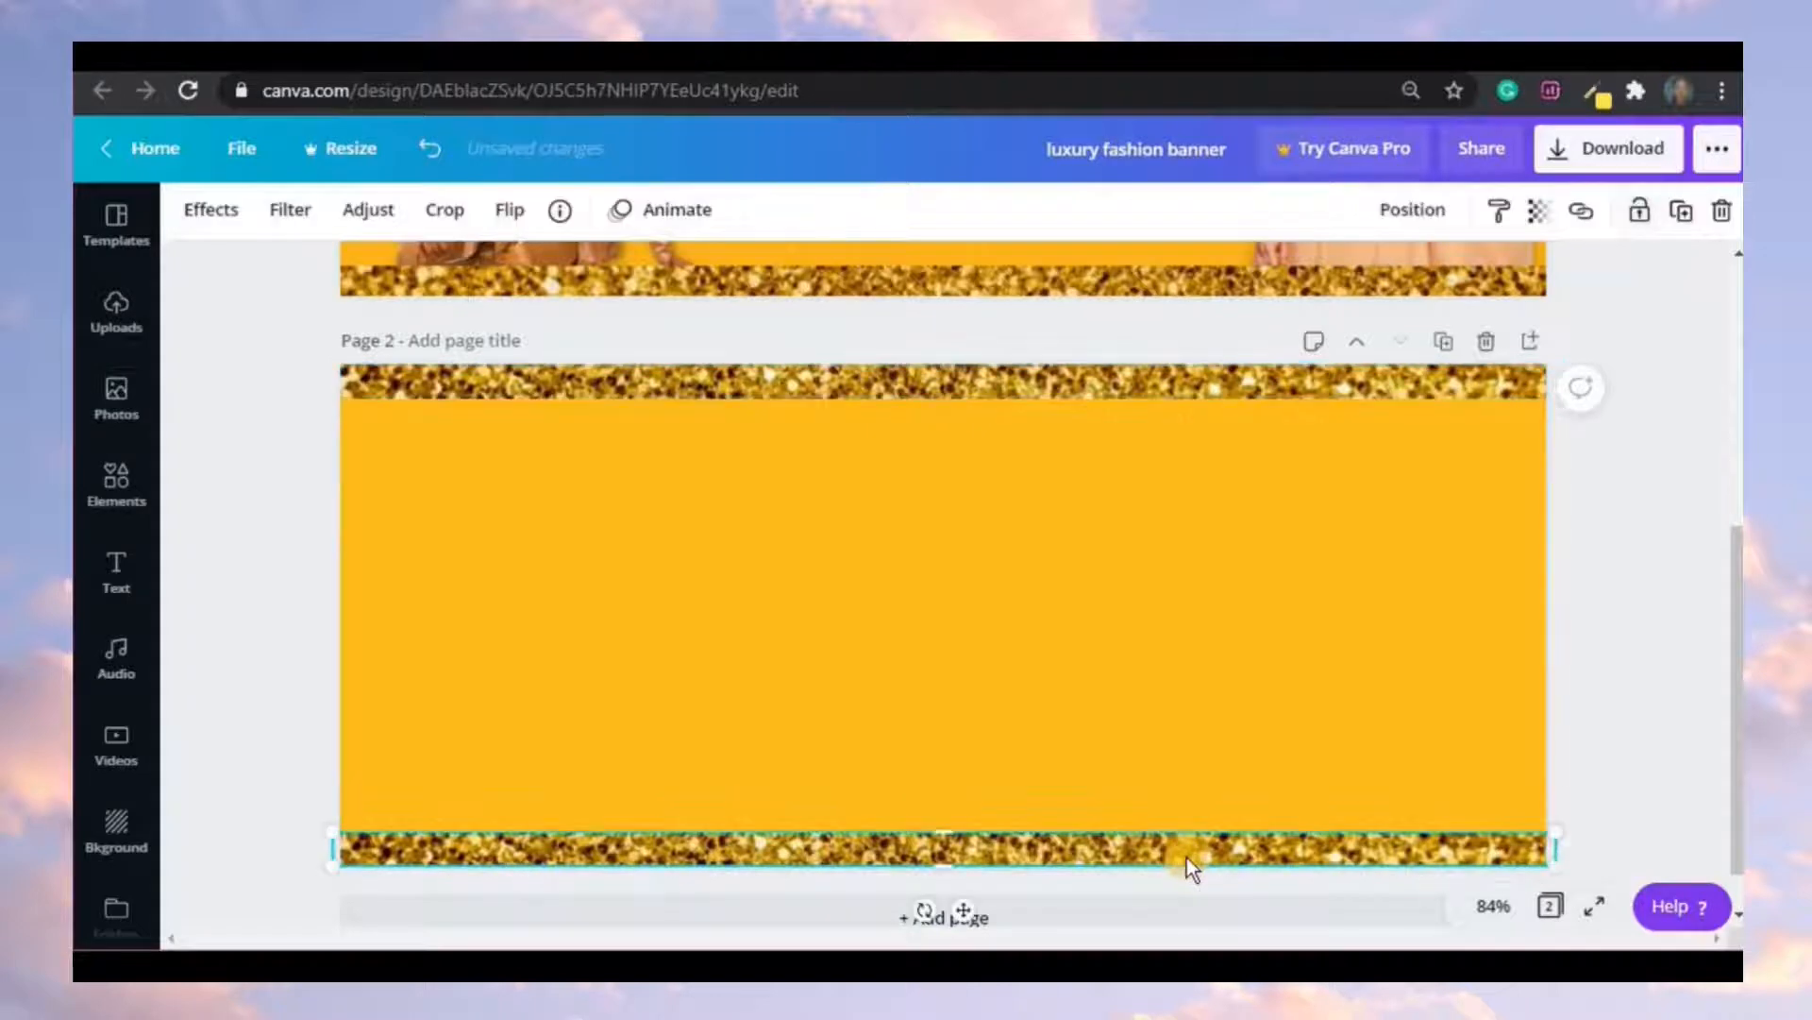
left_click(1645, 217)
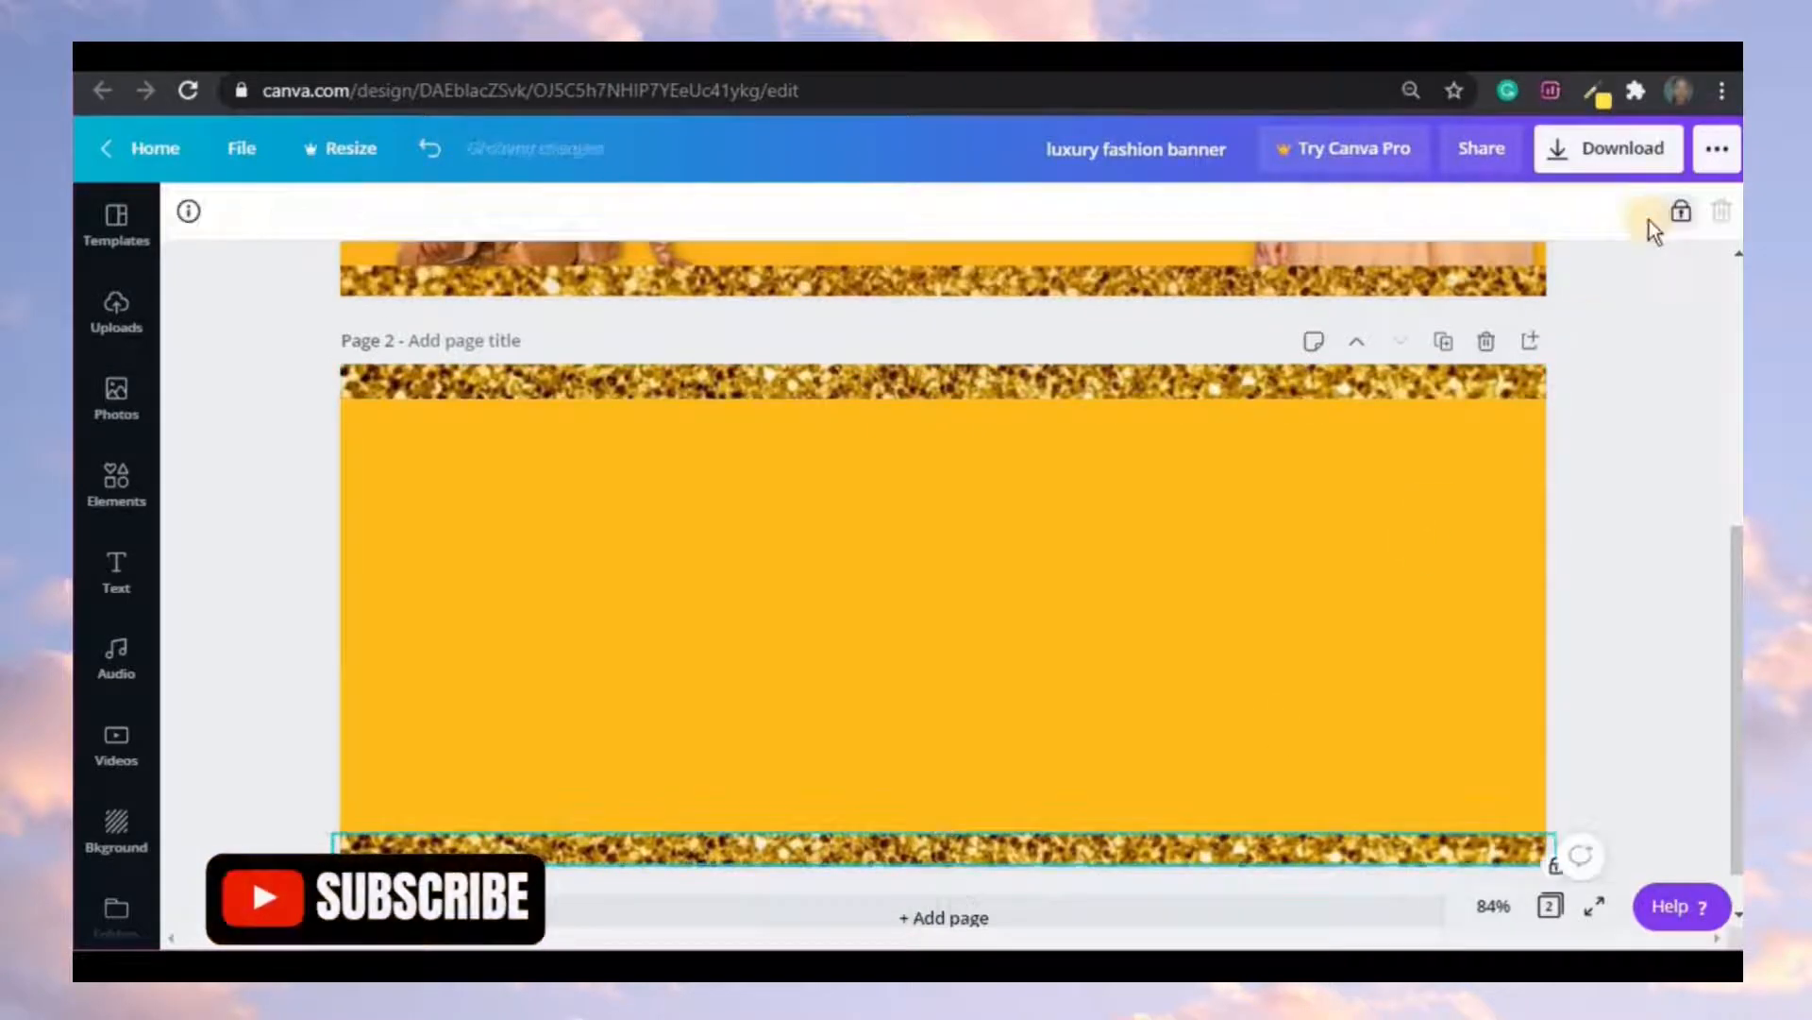
left_click(1396, 395)
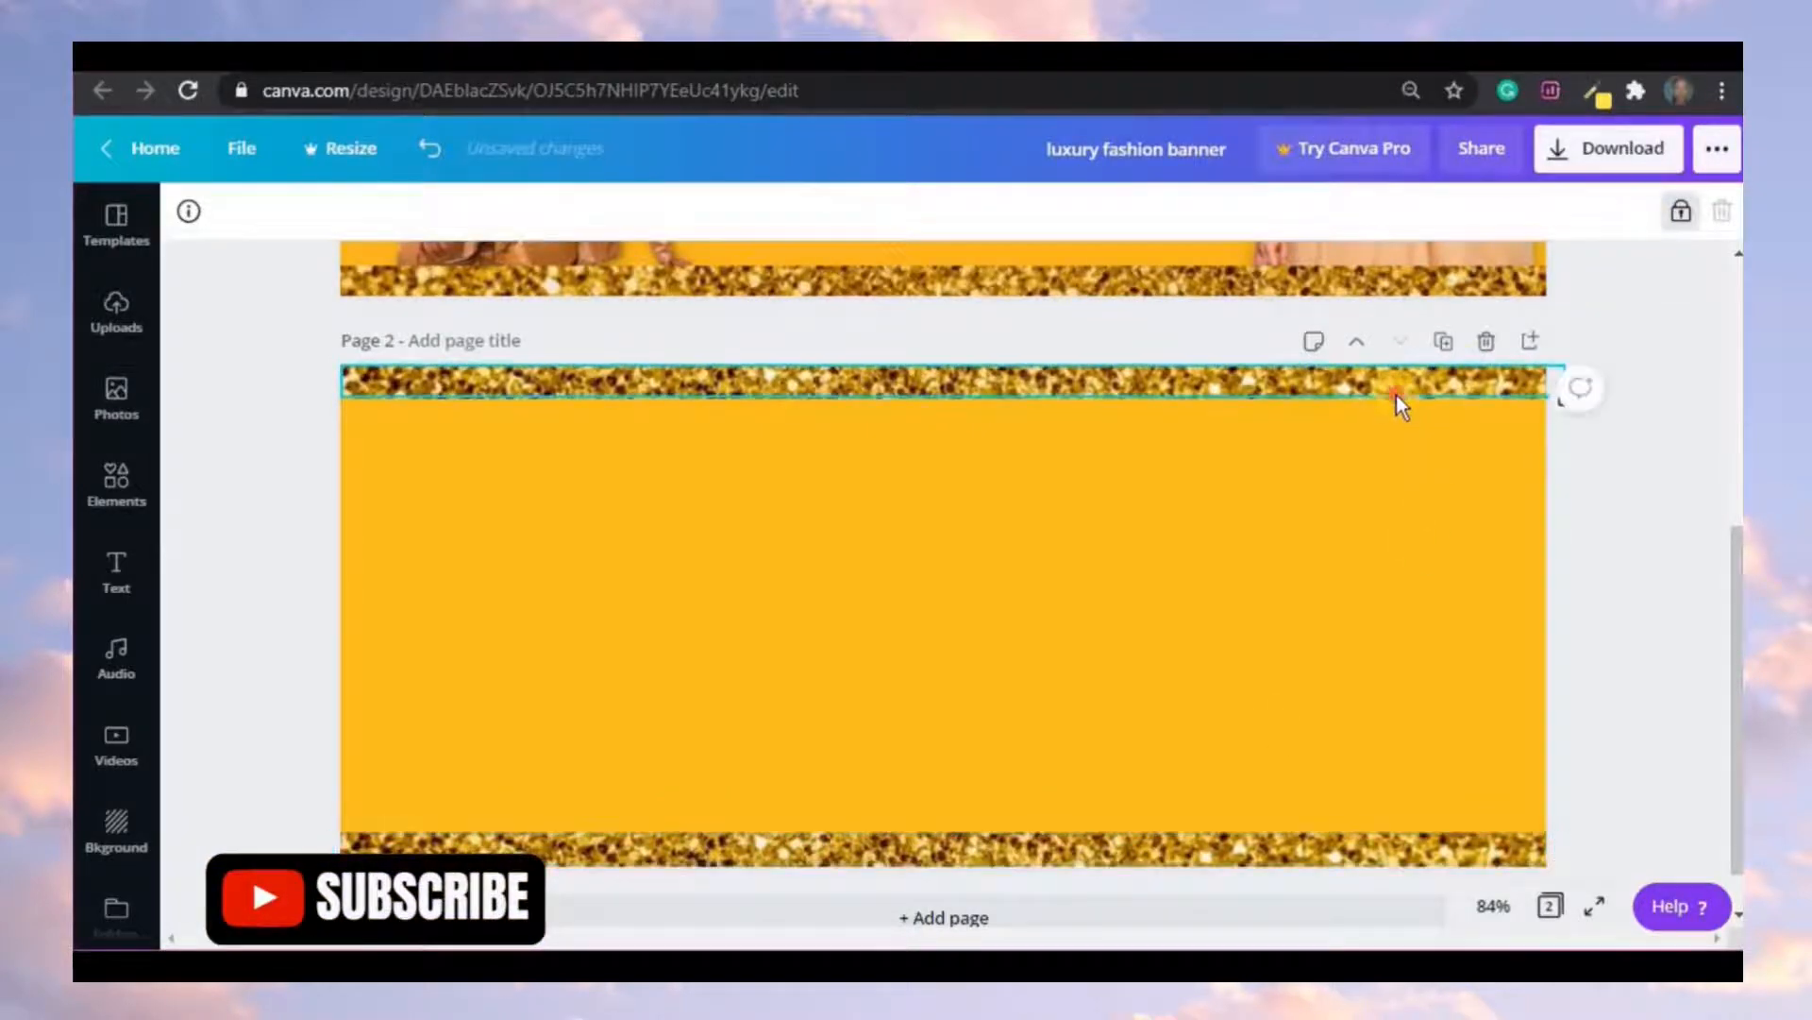
left_click_drag(1397, 395, 1067, 708)
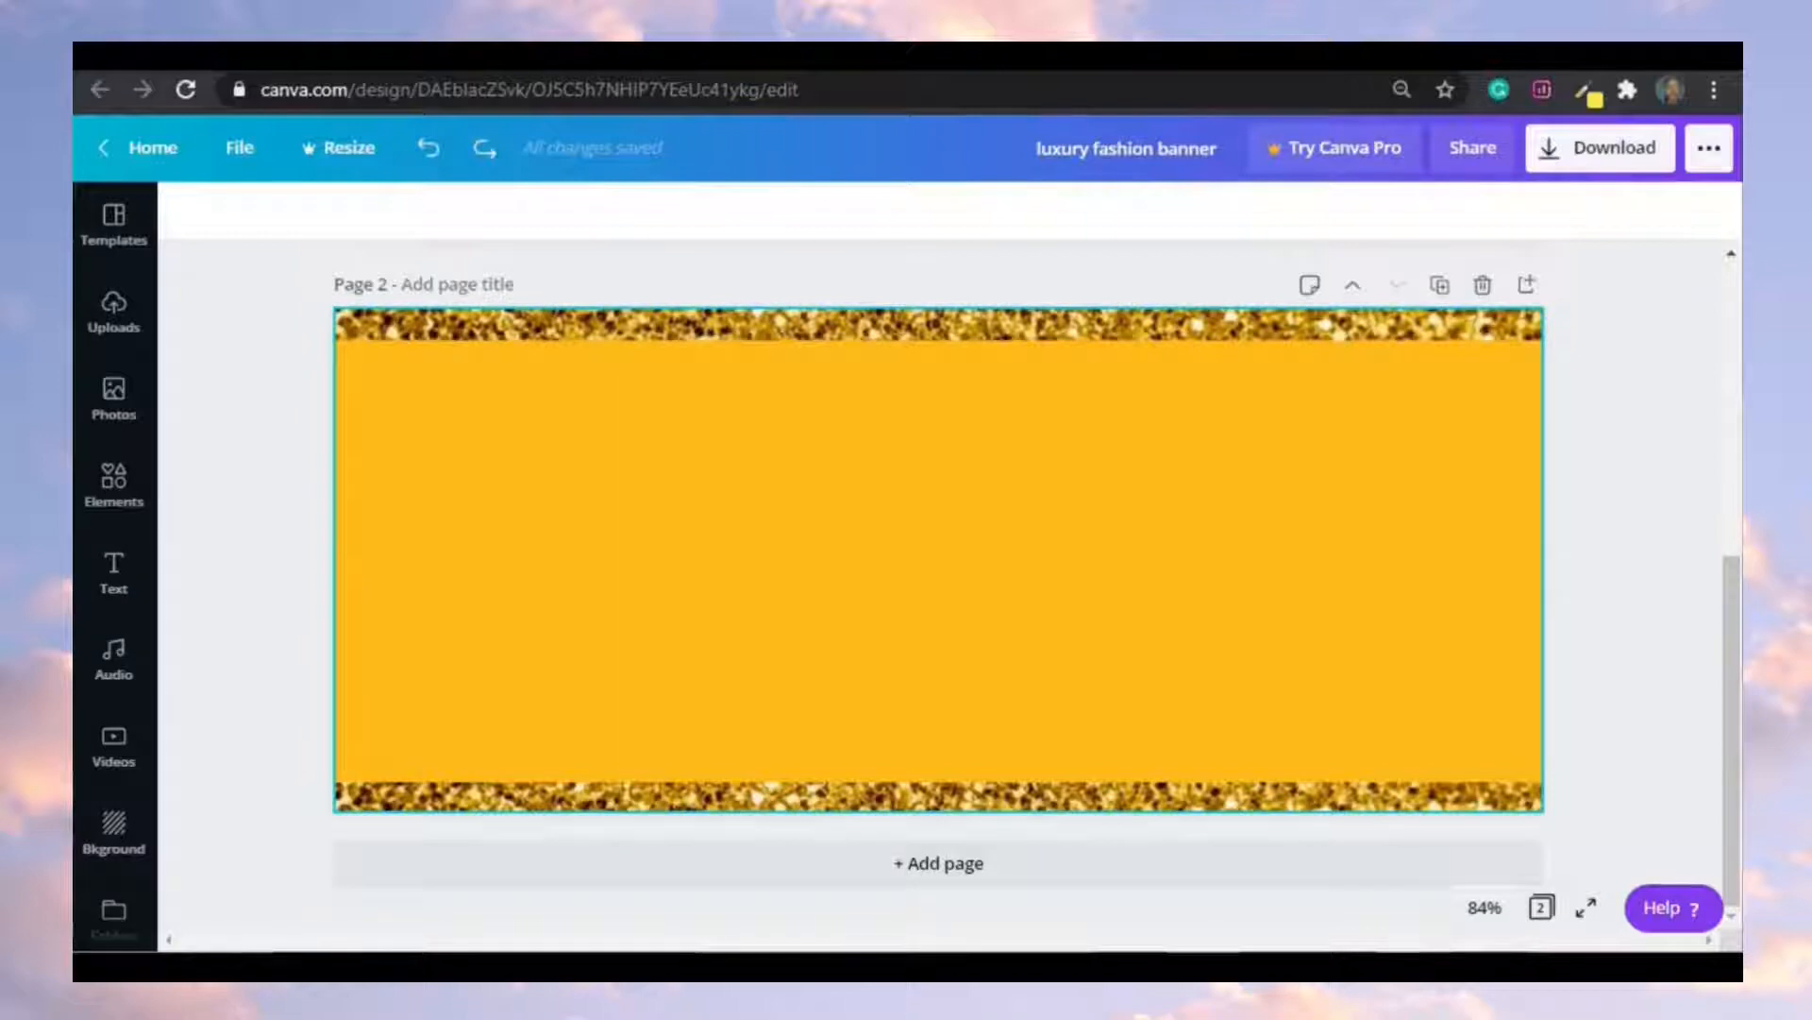
- Add a text box to page 2, enlarge it to a font size of about 61.9, and enter "Luxury"
key("t")
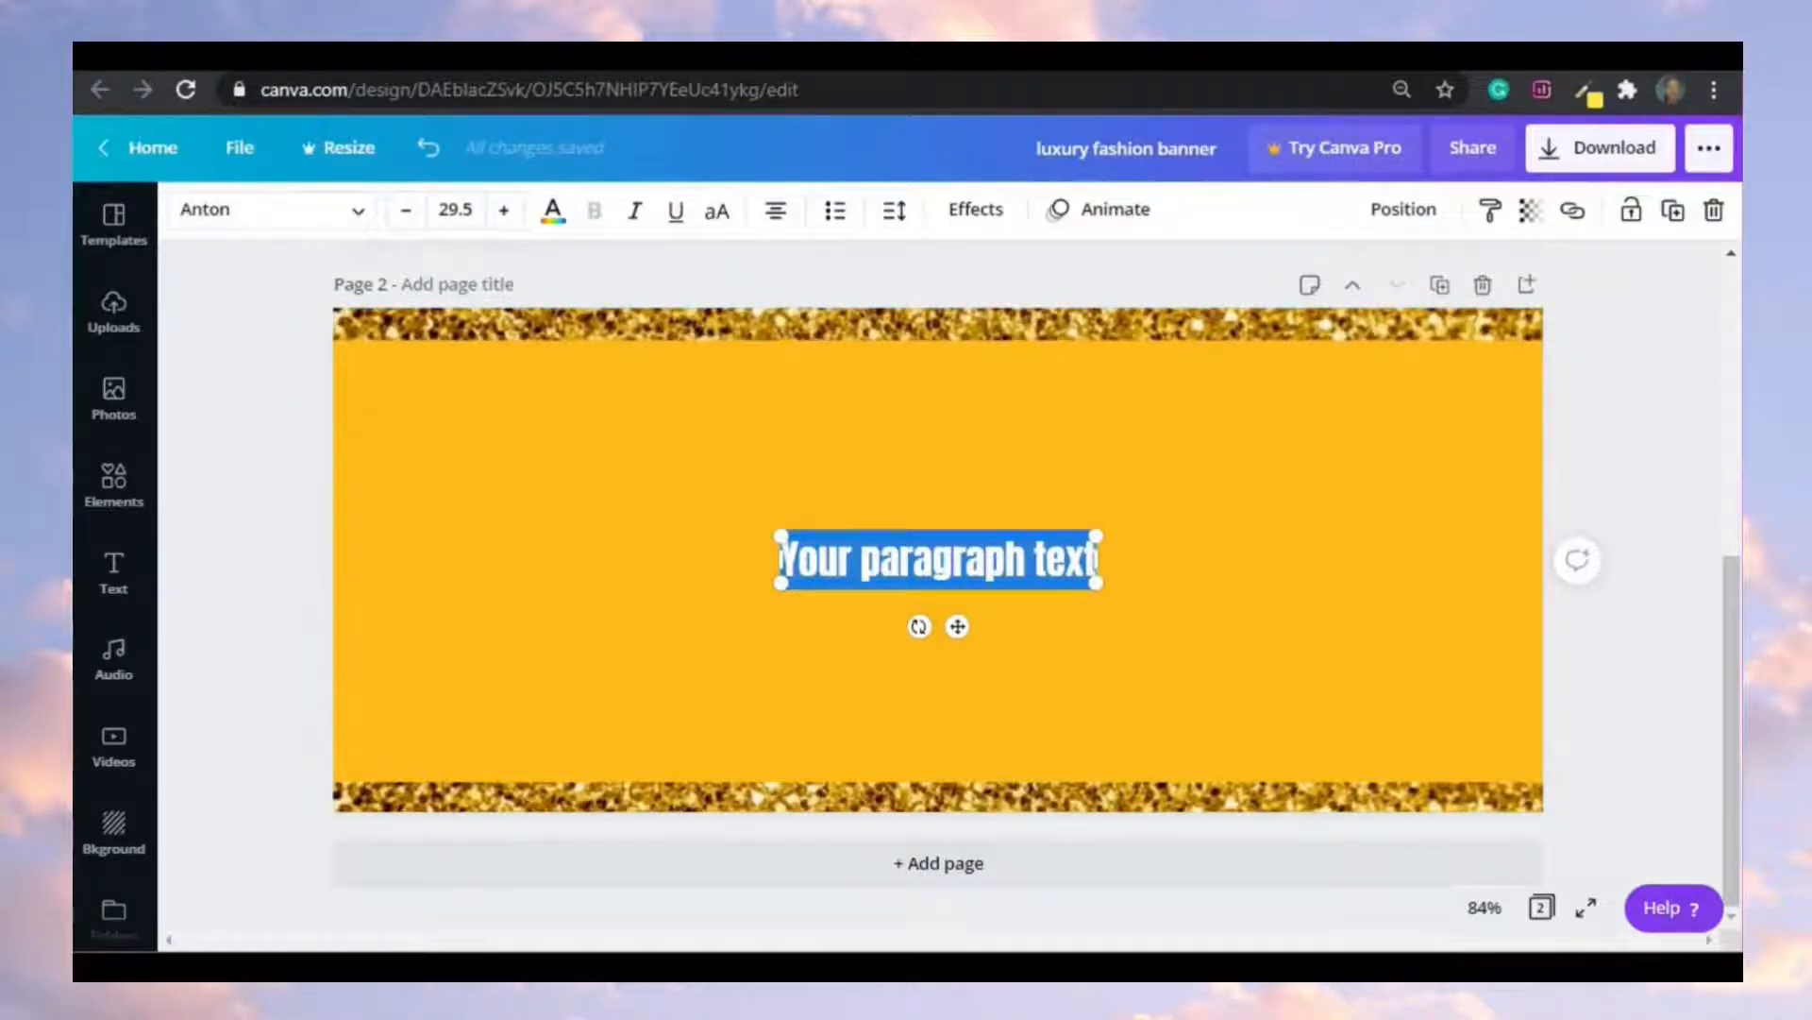
left_click_drag(780, 536, 494, 481)
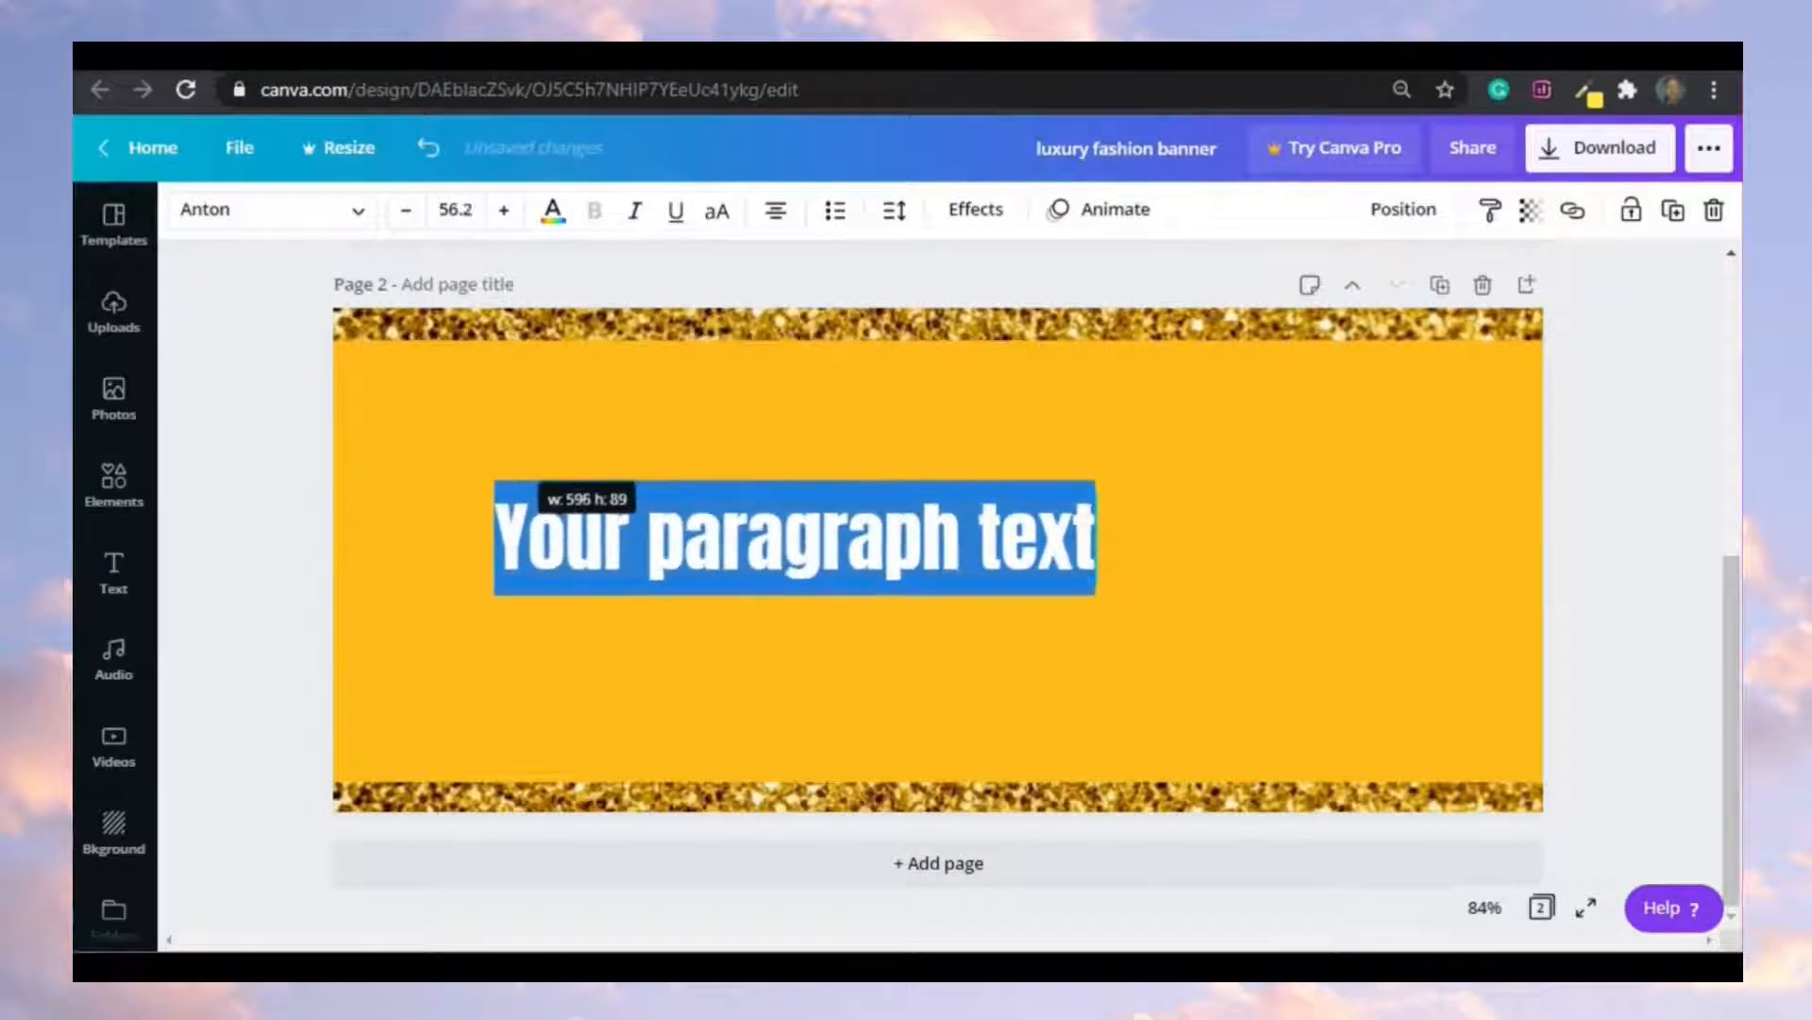
left_click_drag(1095, 594, 1157, 623)
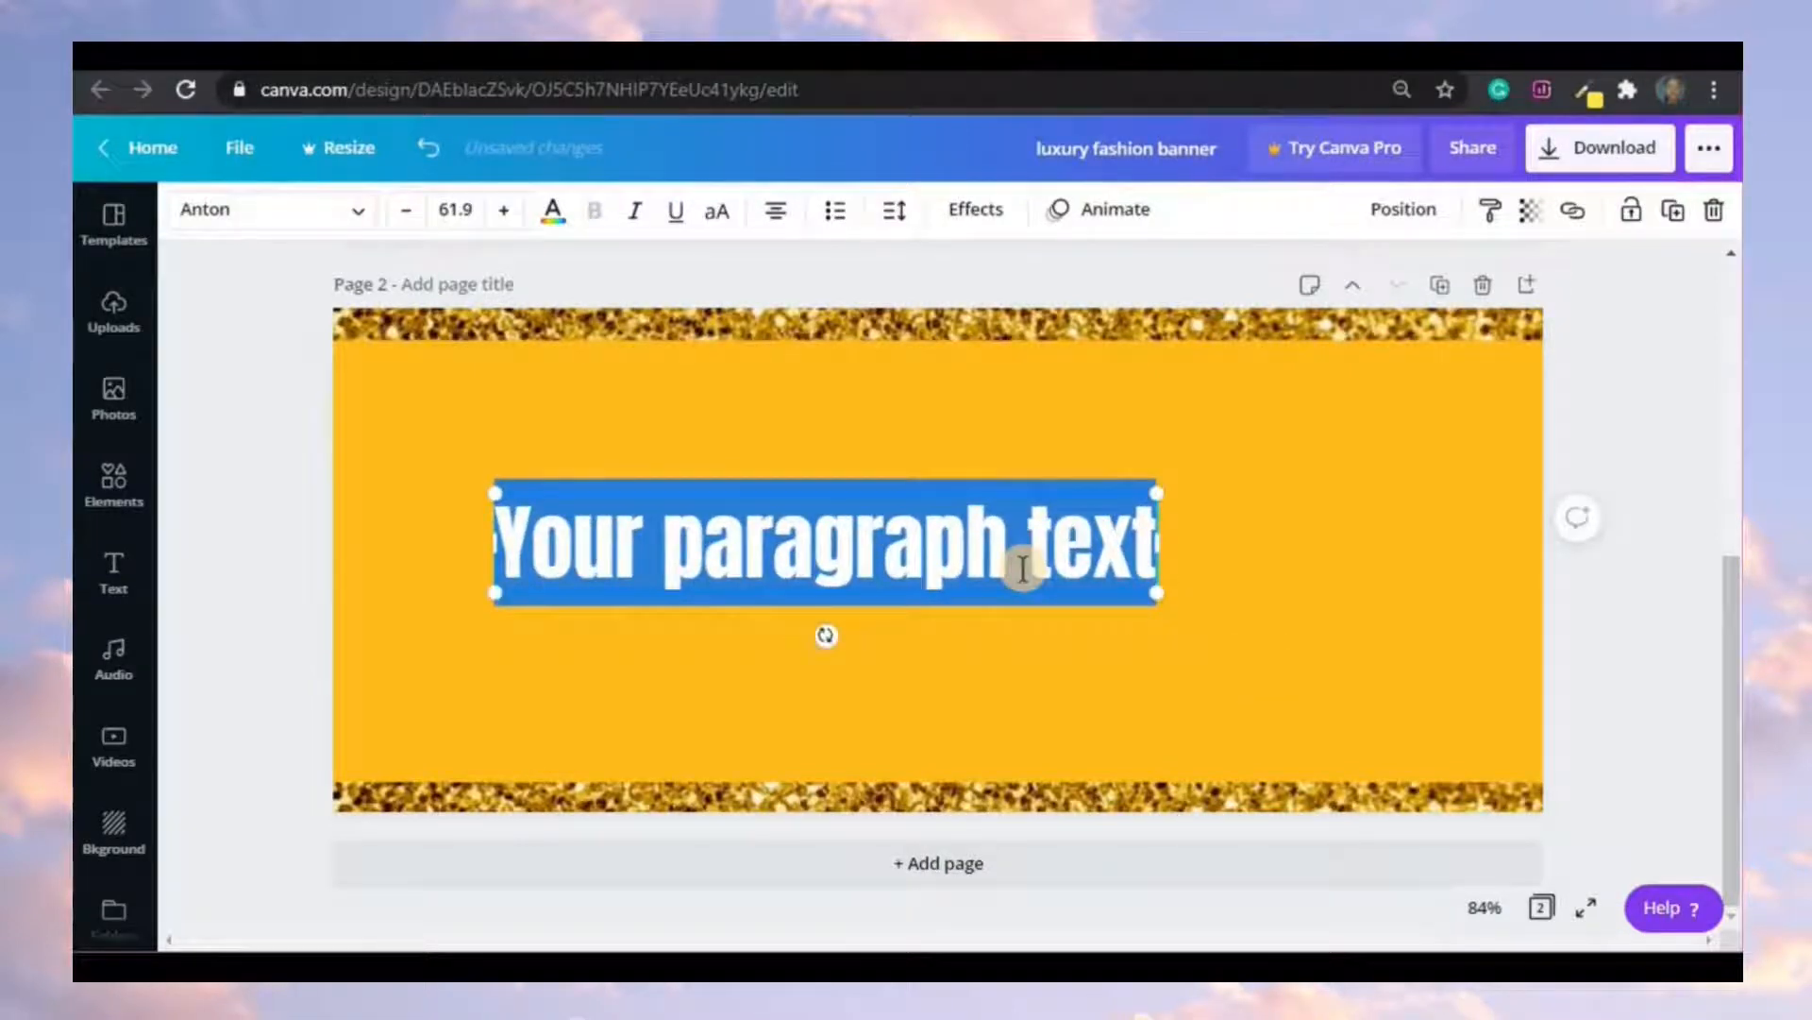
type("Li")
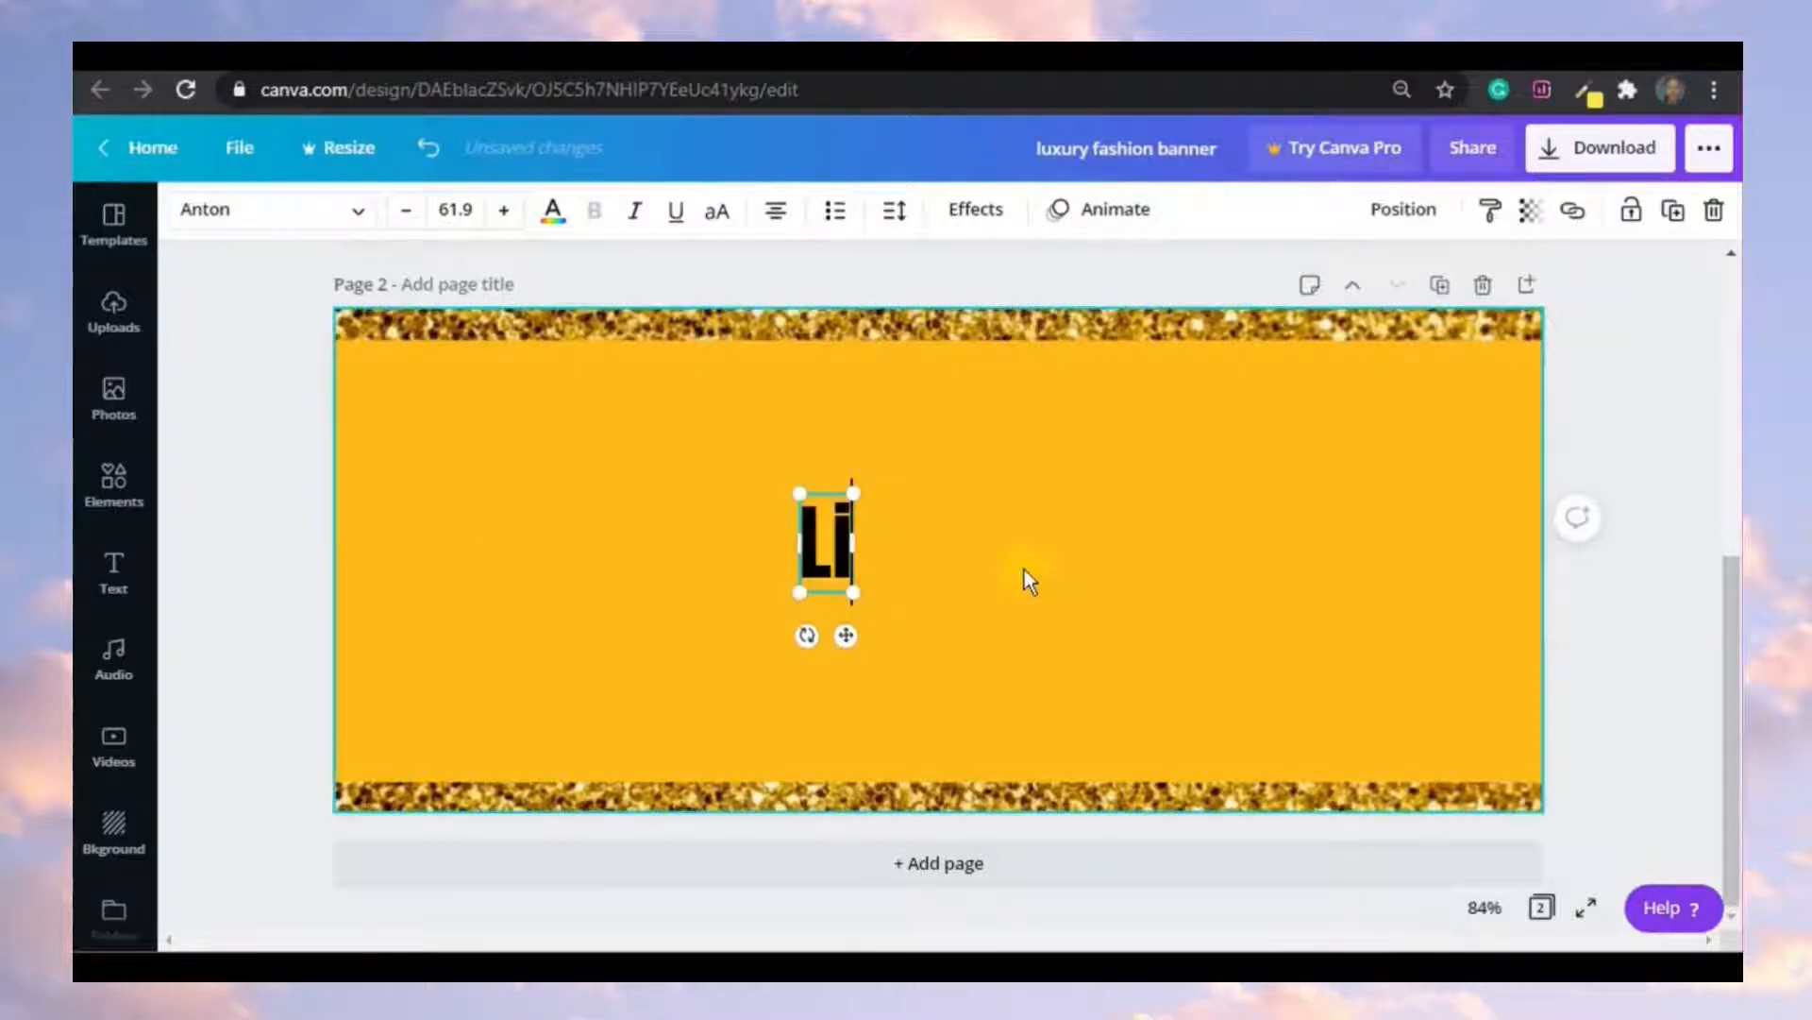
key("BackSpace")
type("uxury")
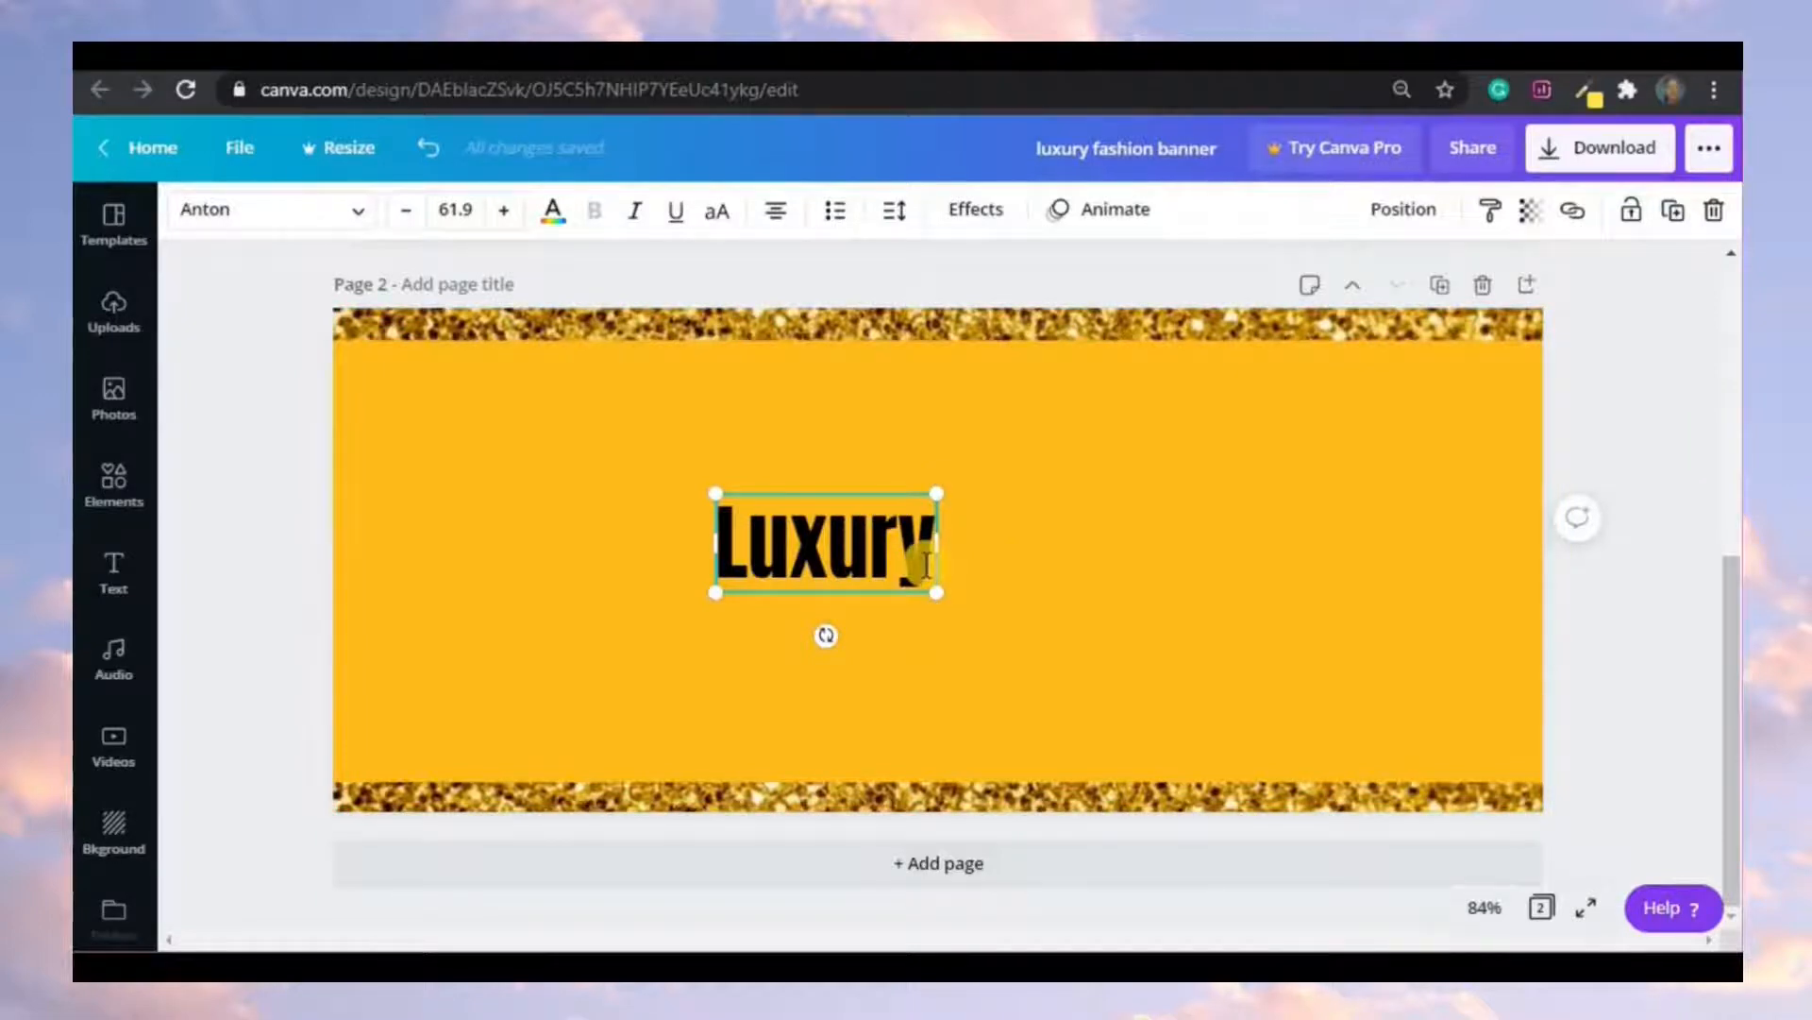
- Switch the "Luxury" heading on page 2 to uppercase and set its font size to 143
left_click(717, 212)
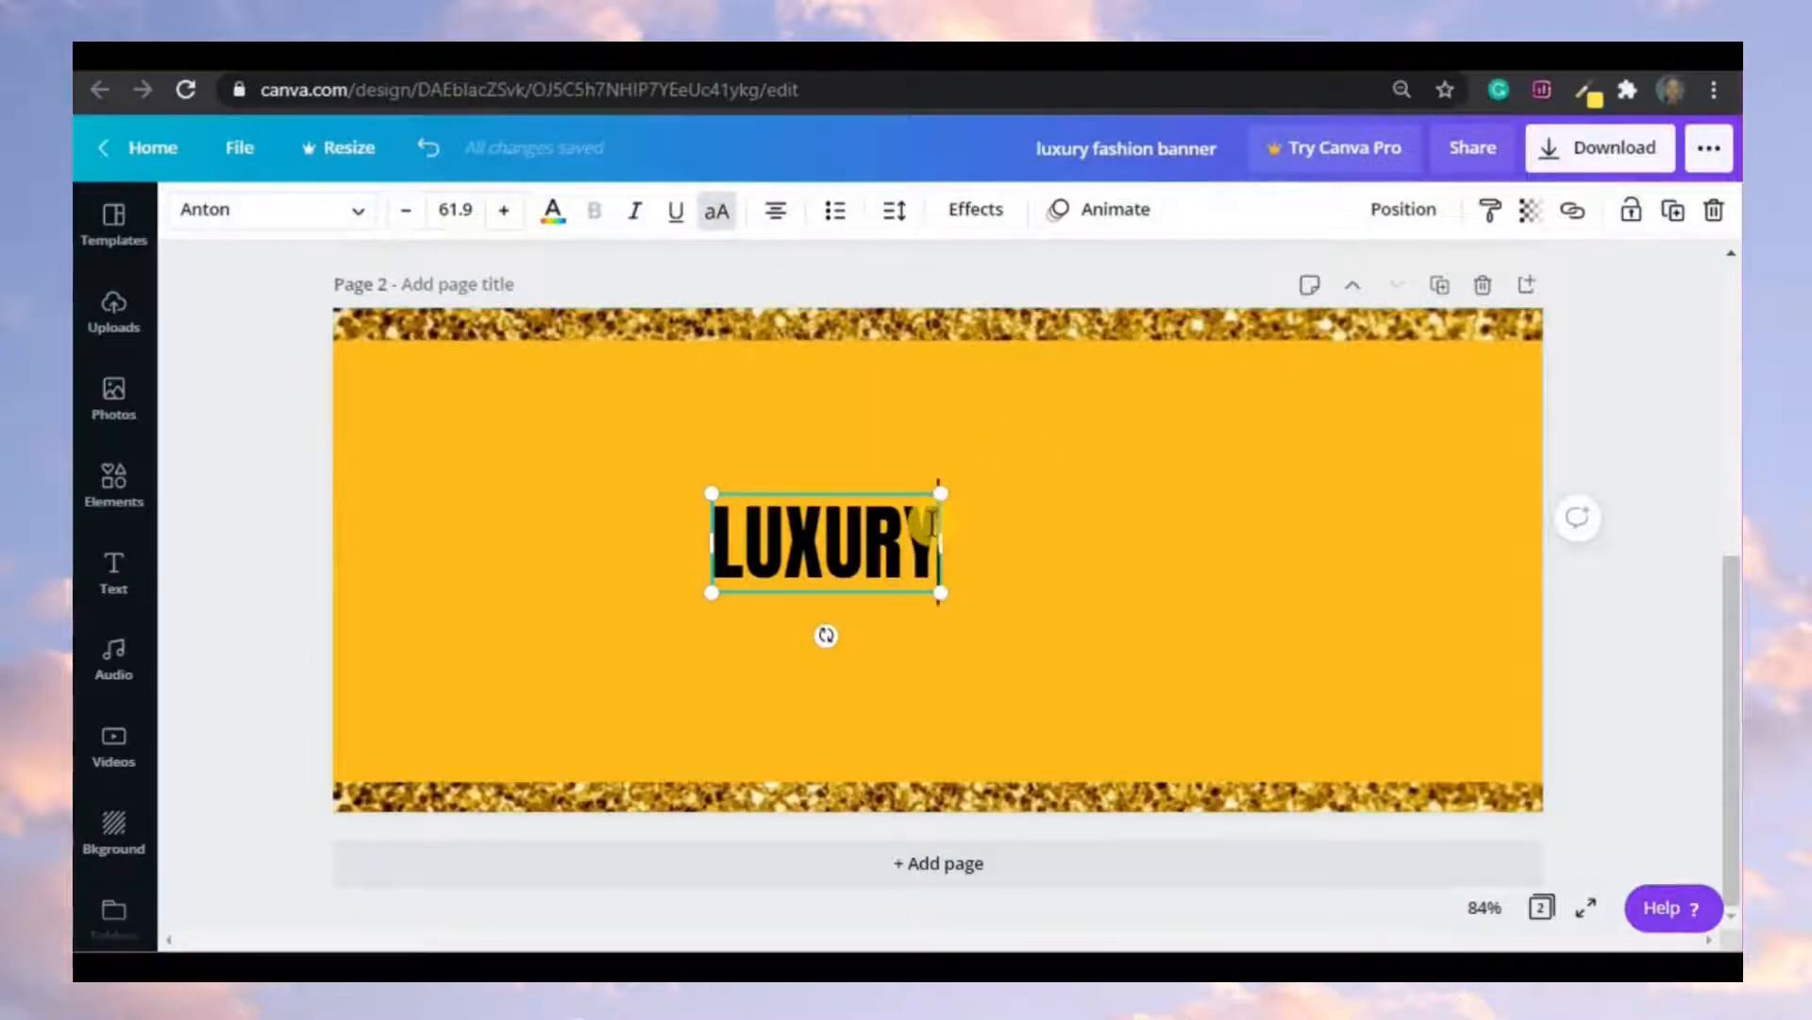
left_click(455, 209)
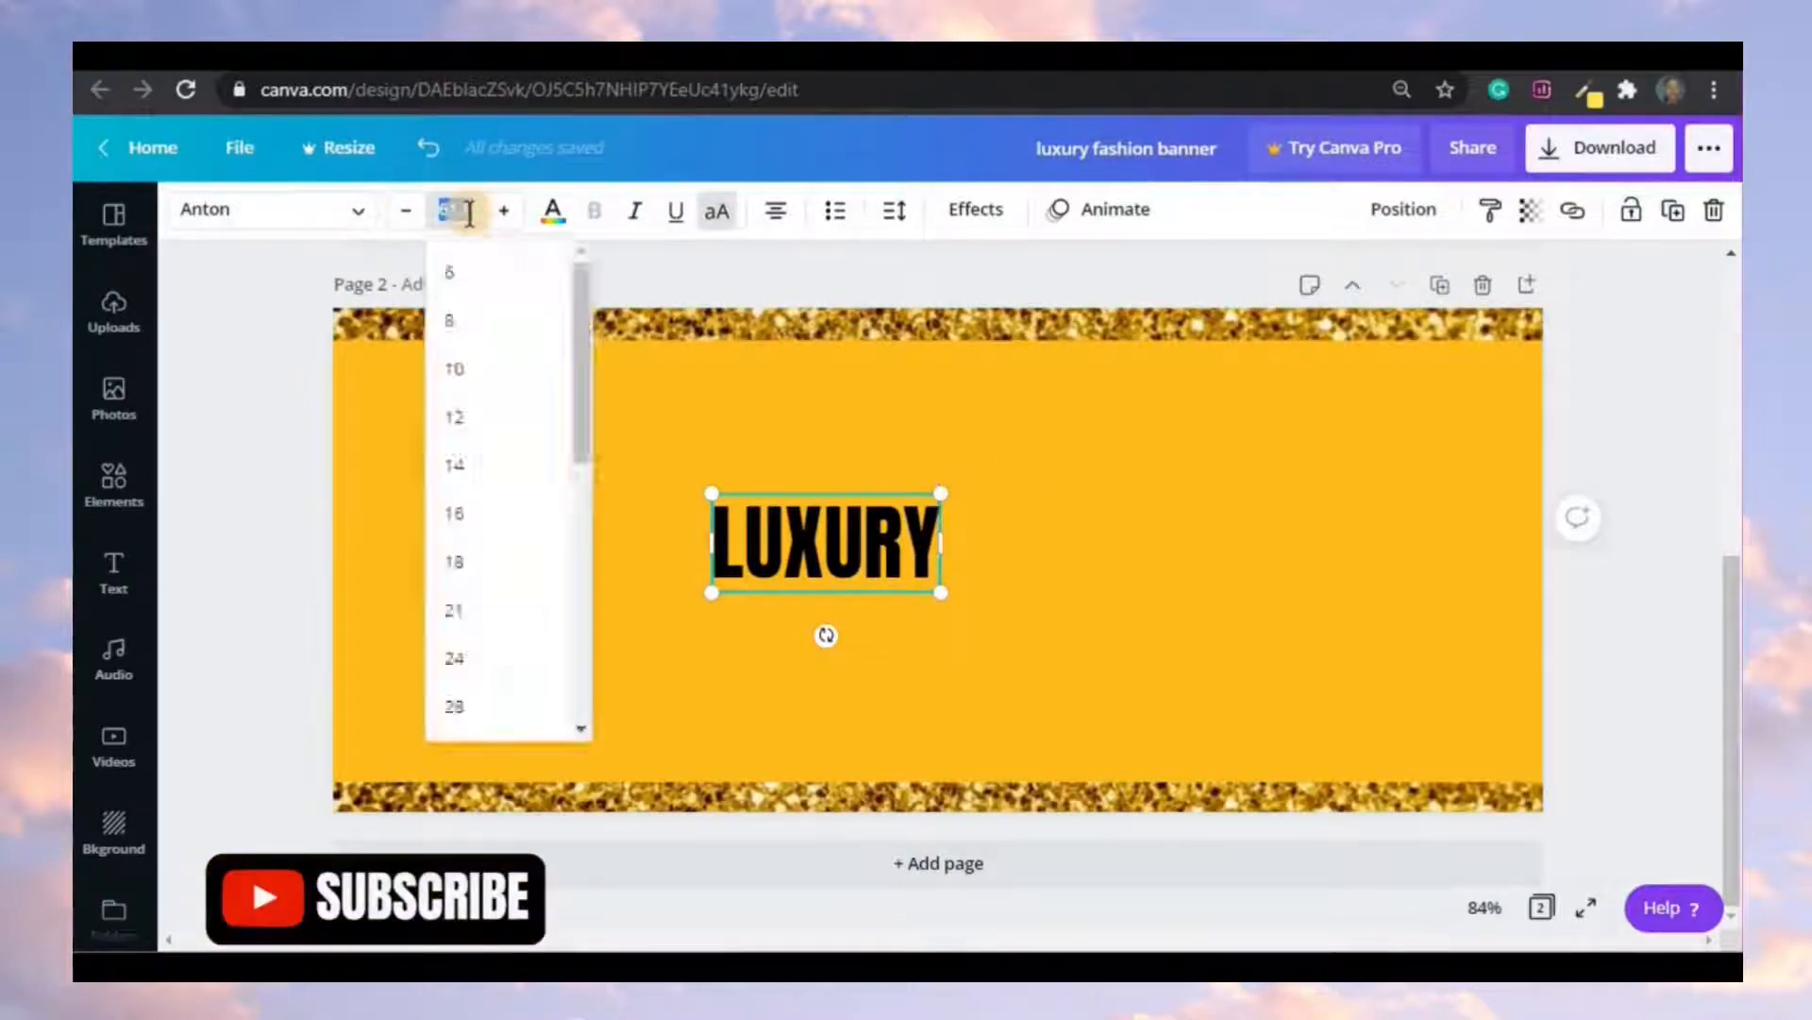
type("140")
key("Return")
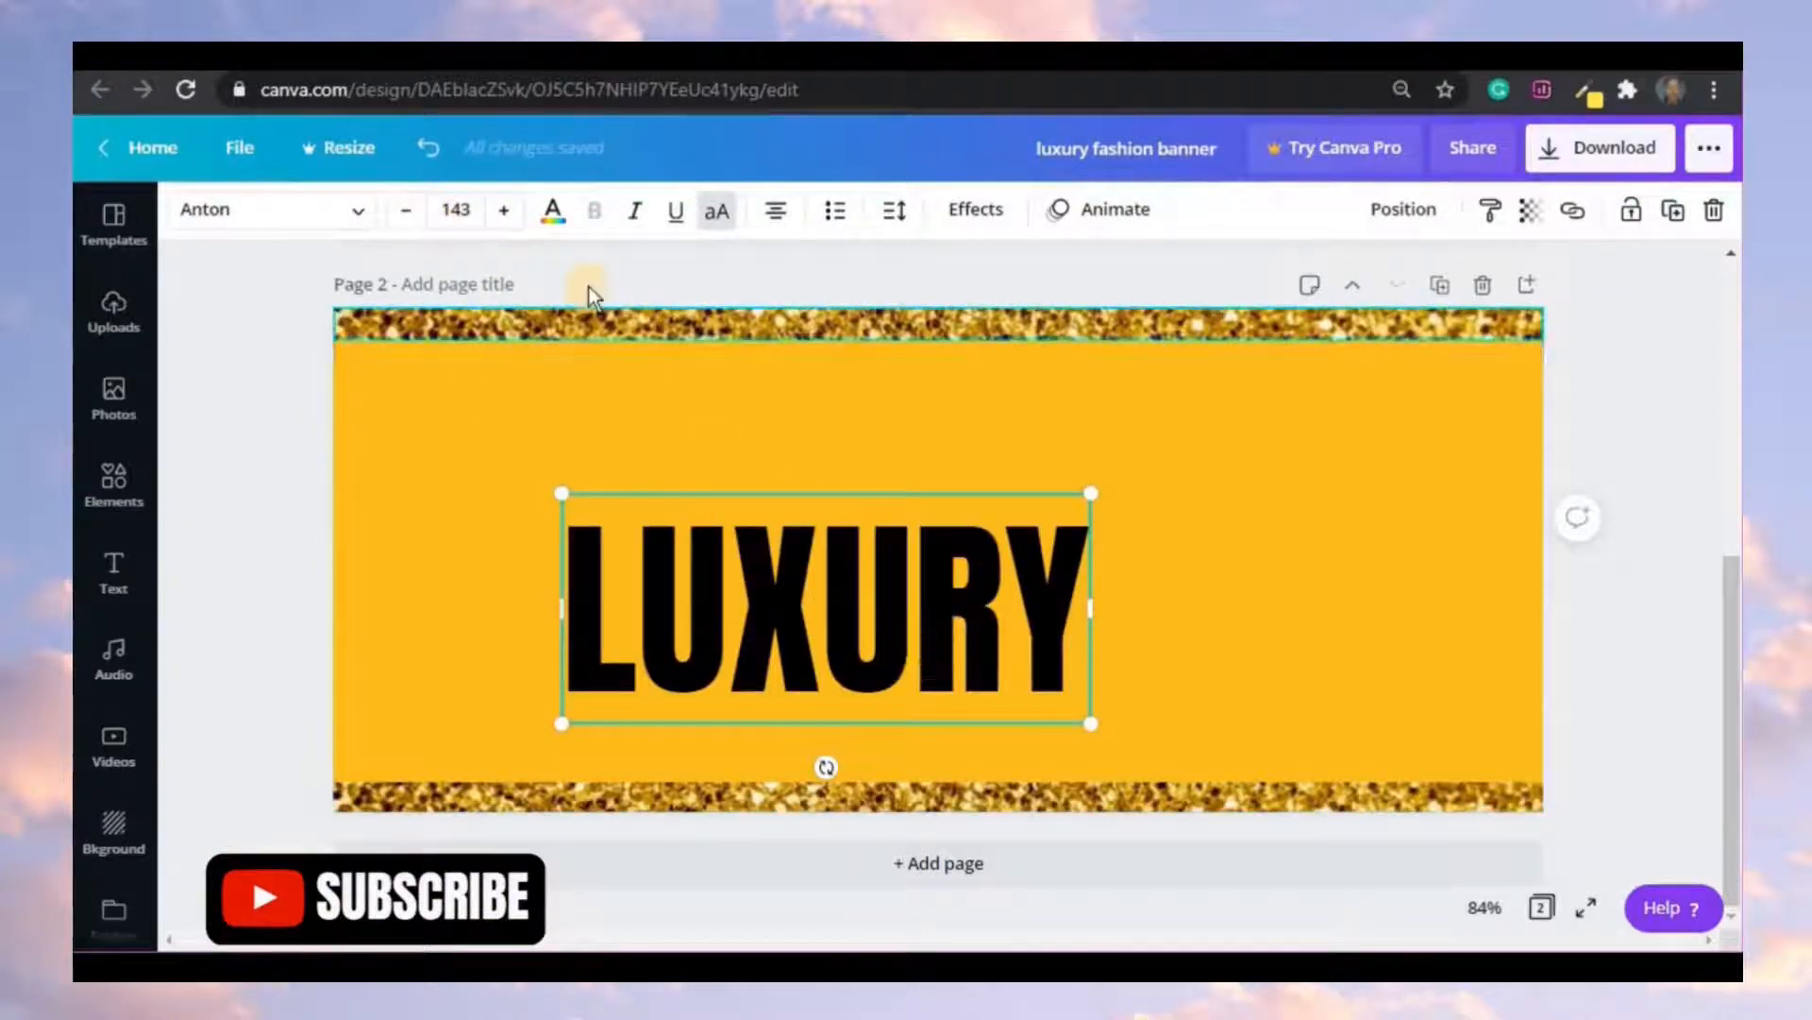
- Change the text colour of the "LUXURY" heading to white (#ffffff)
left_click(553, 210)
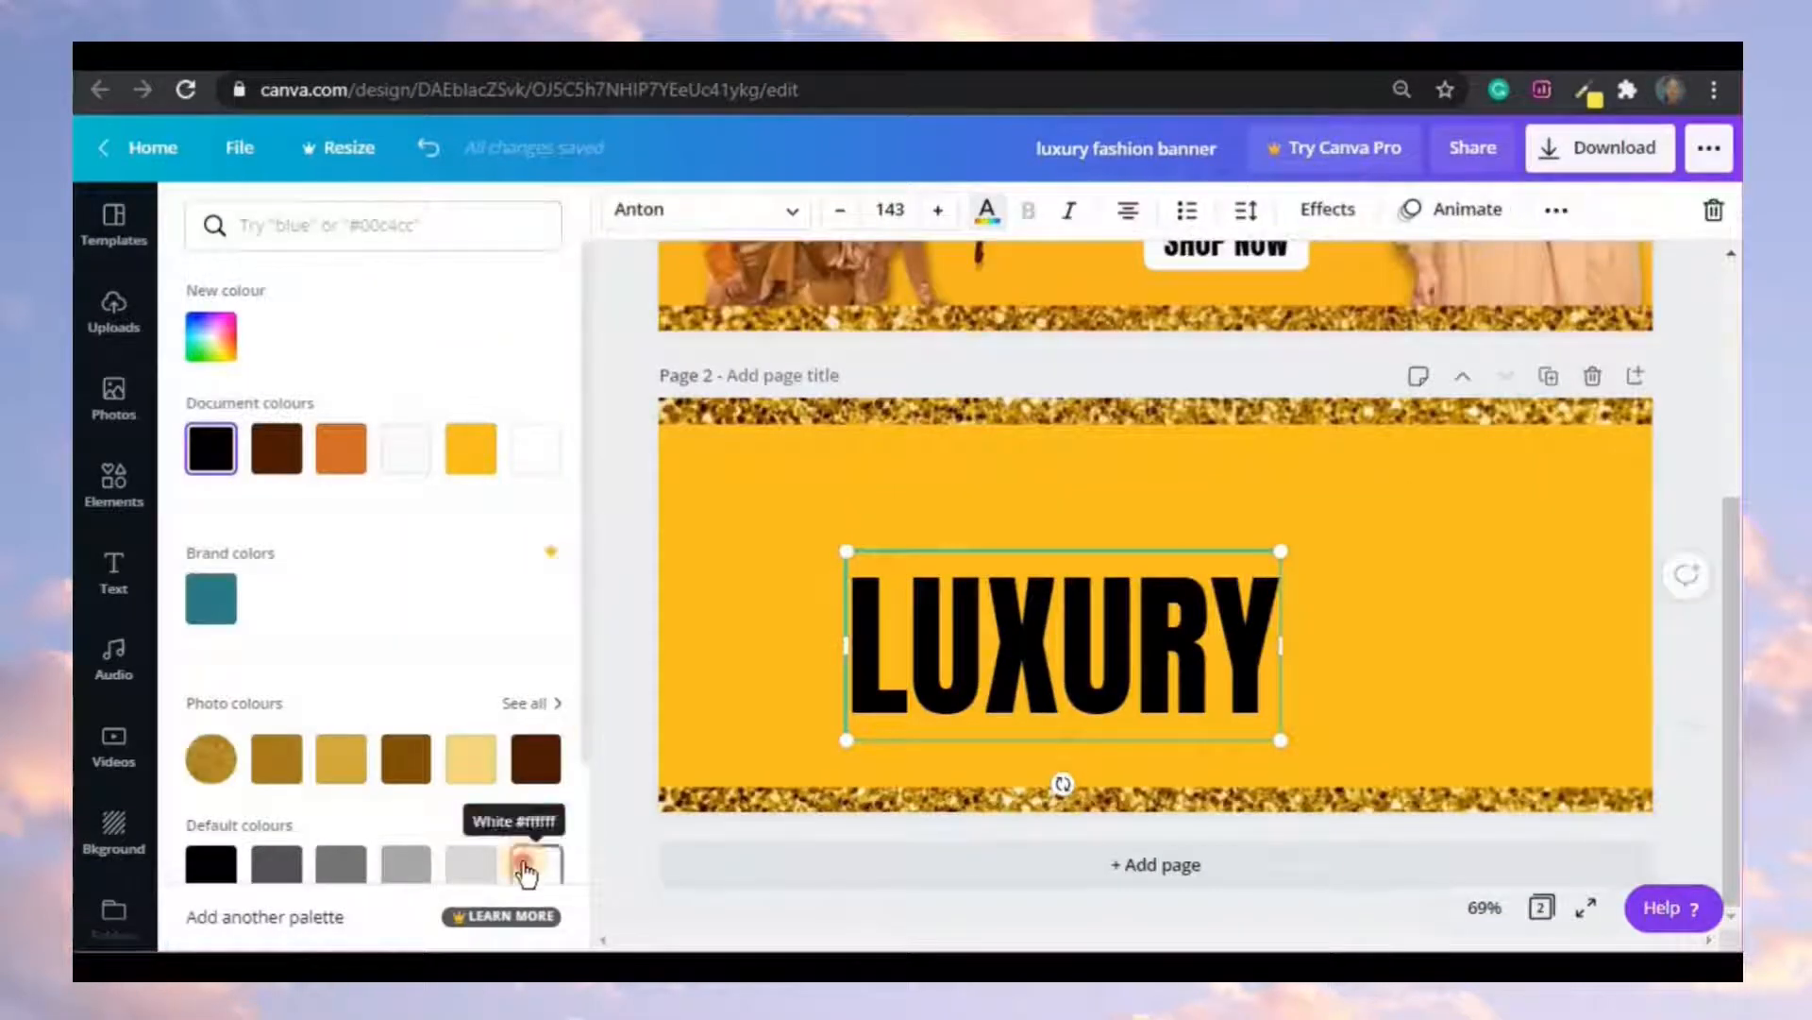
left_click(538, 863)
left_click(647, 690)
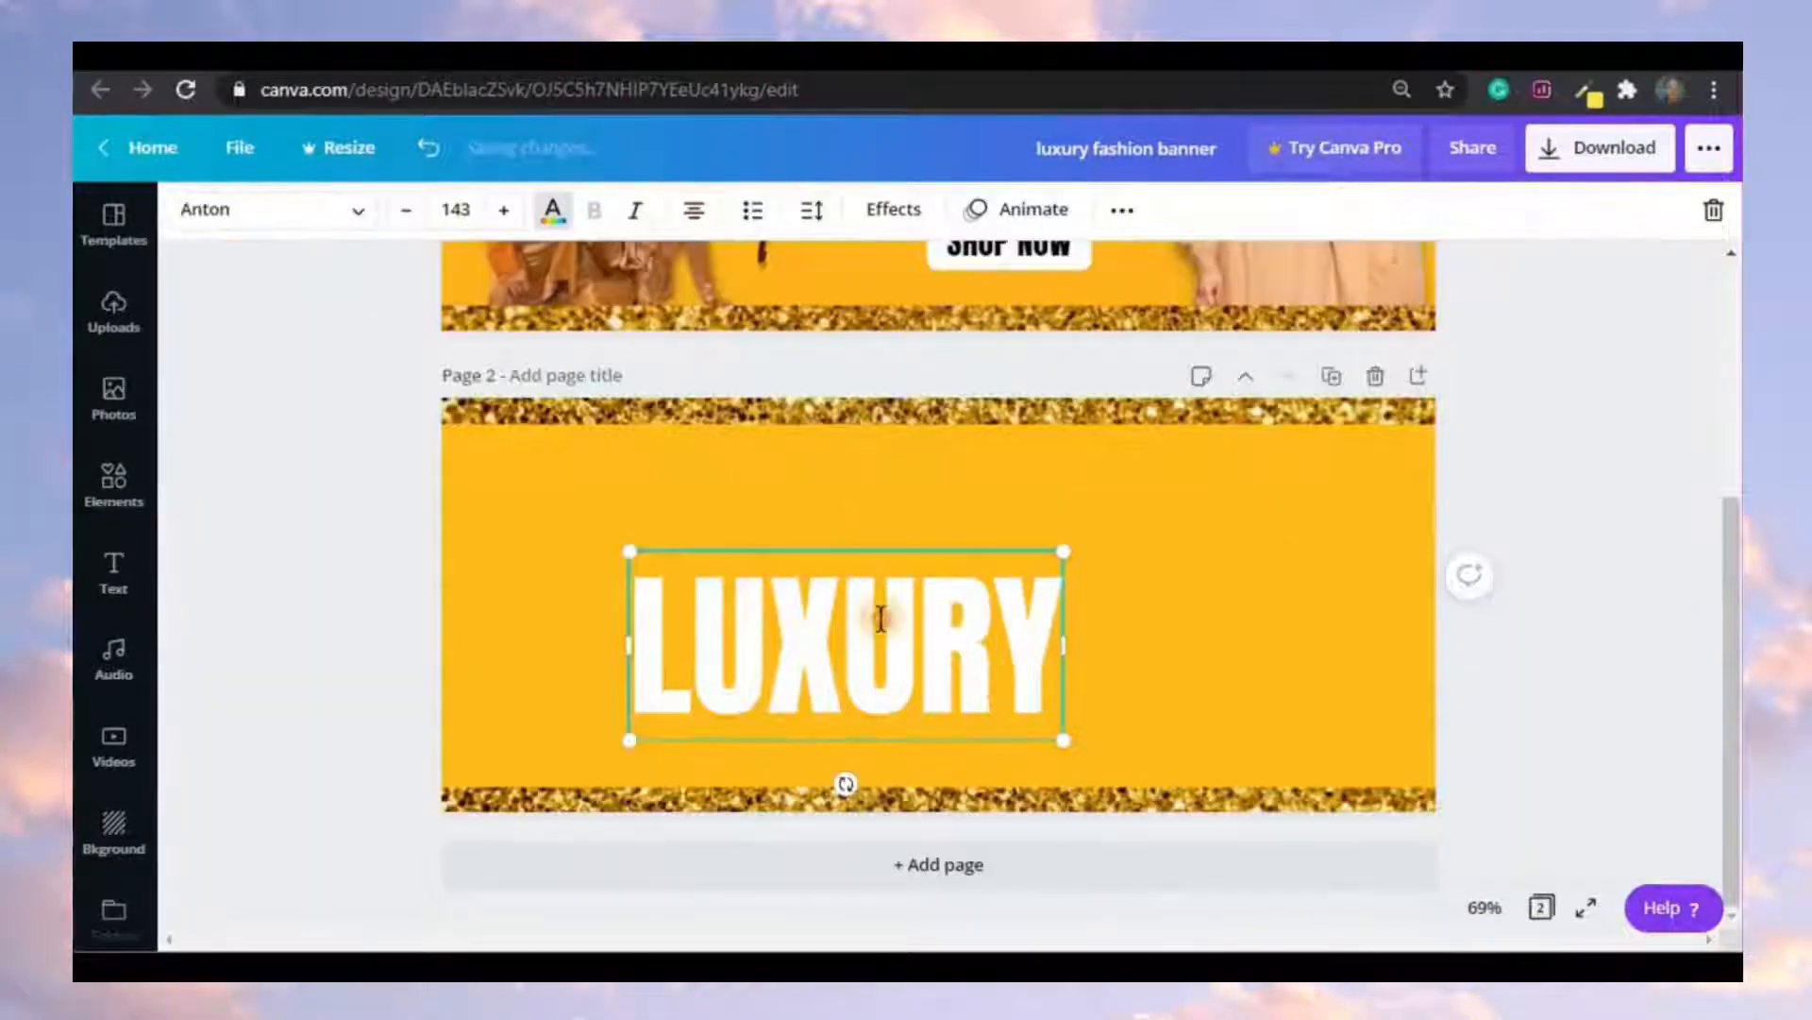
left_click(1153, 589)
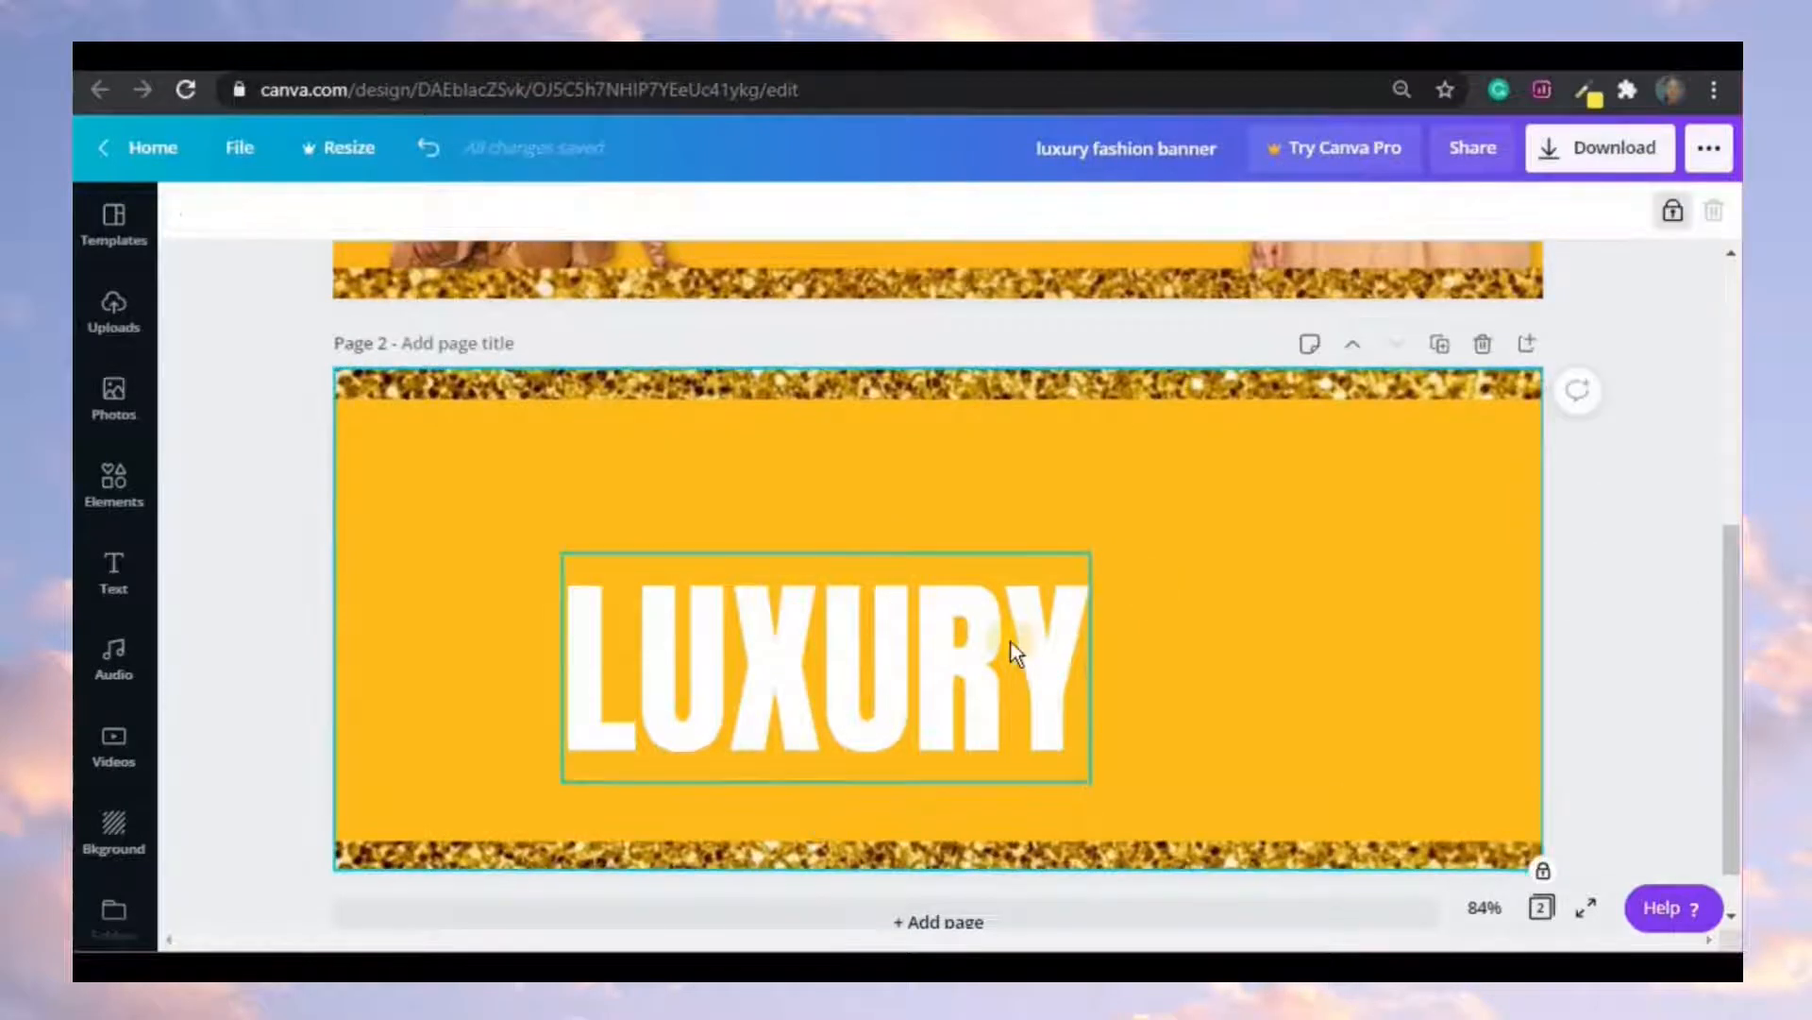
- Move the "LUXURY" heading to the horizontal centre of page 2, just below the upper glitter strip
left_click_drag(982, 619, 1004, 527)
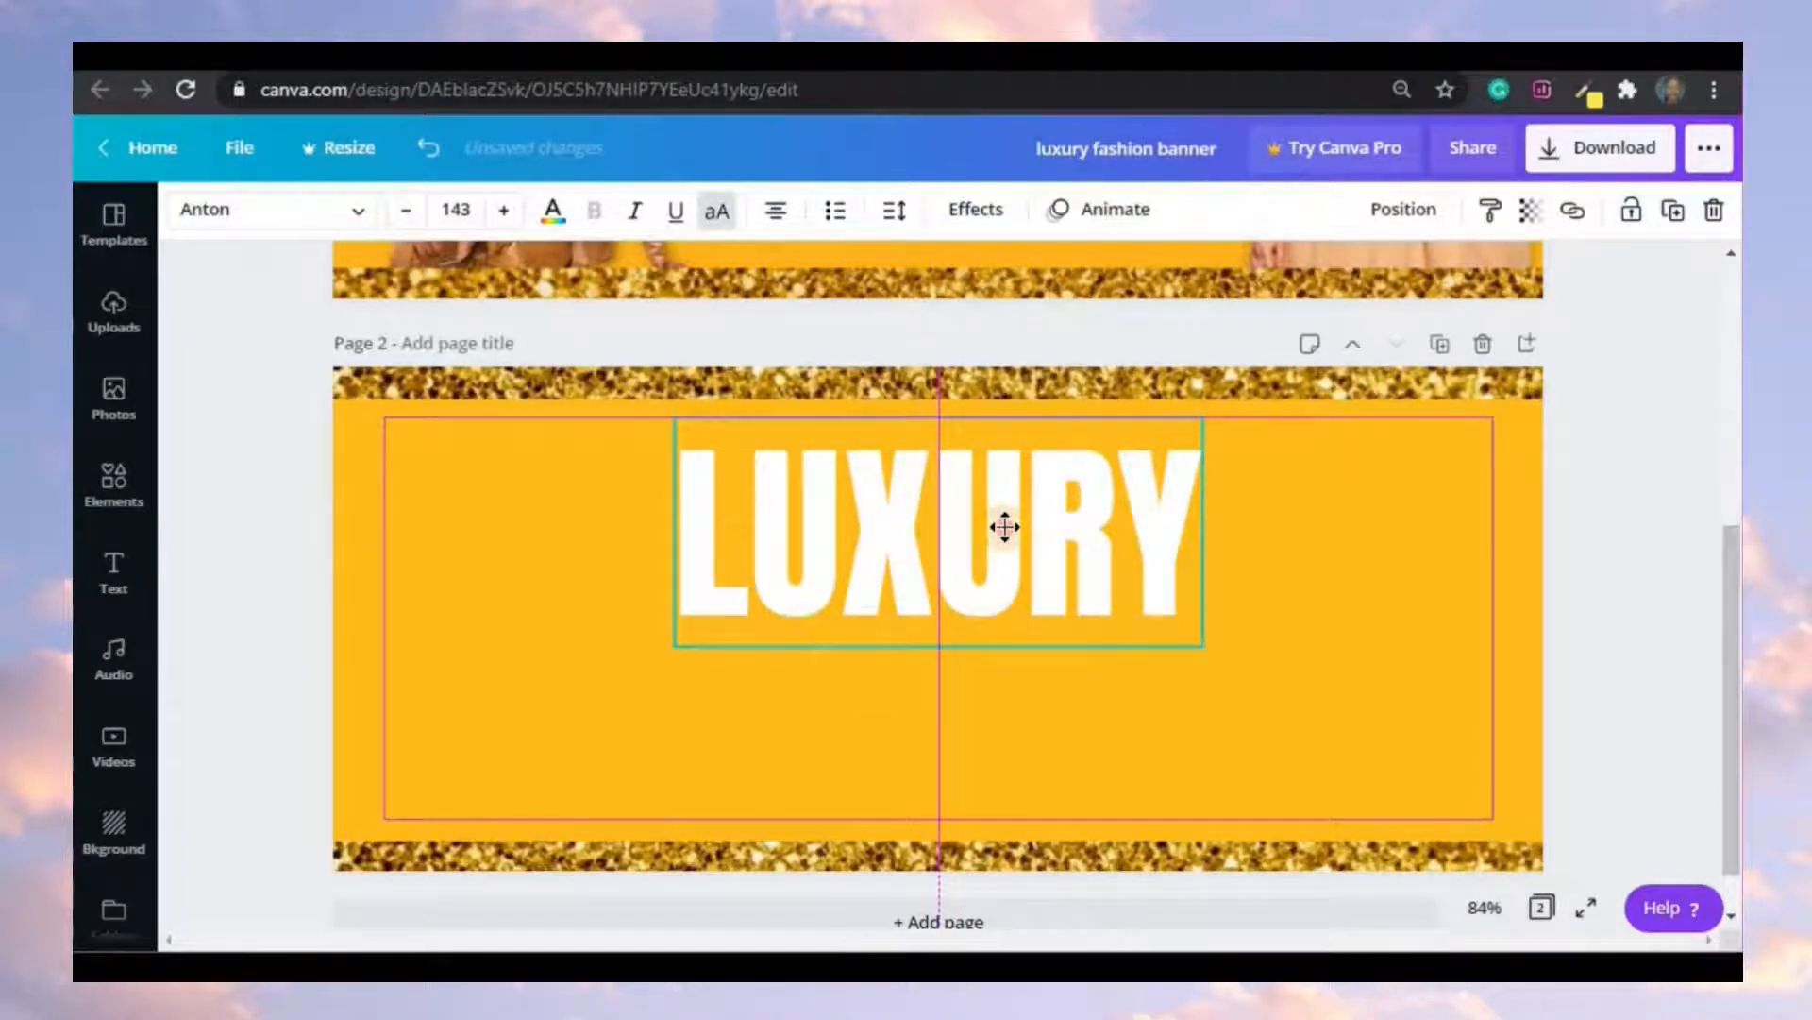
left_click_drag(1004, 527, 1006, 526)
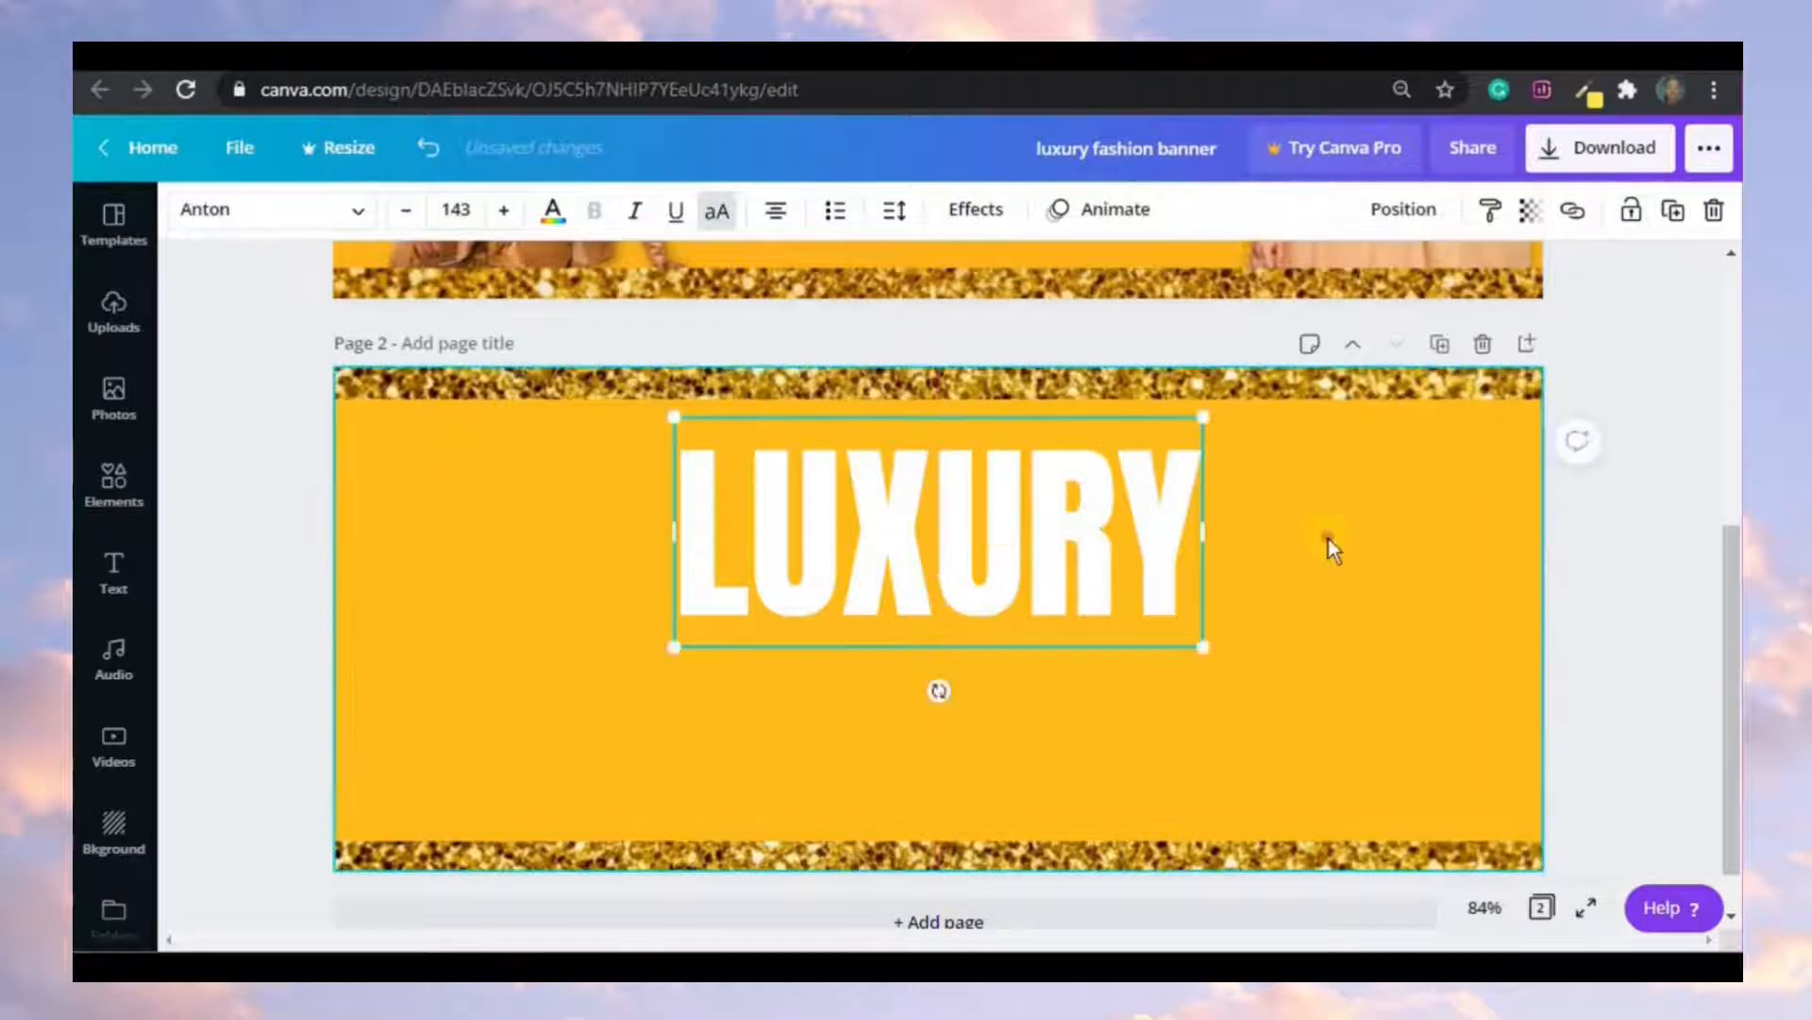
left_click(1327, 539)
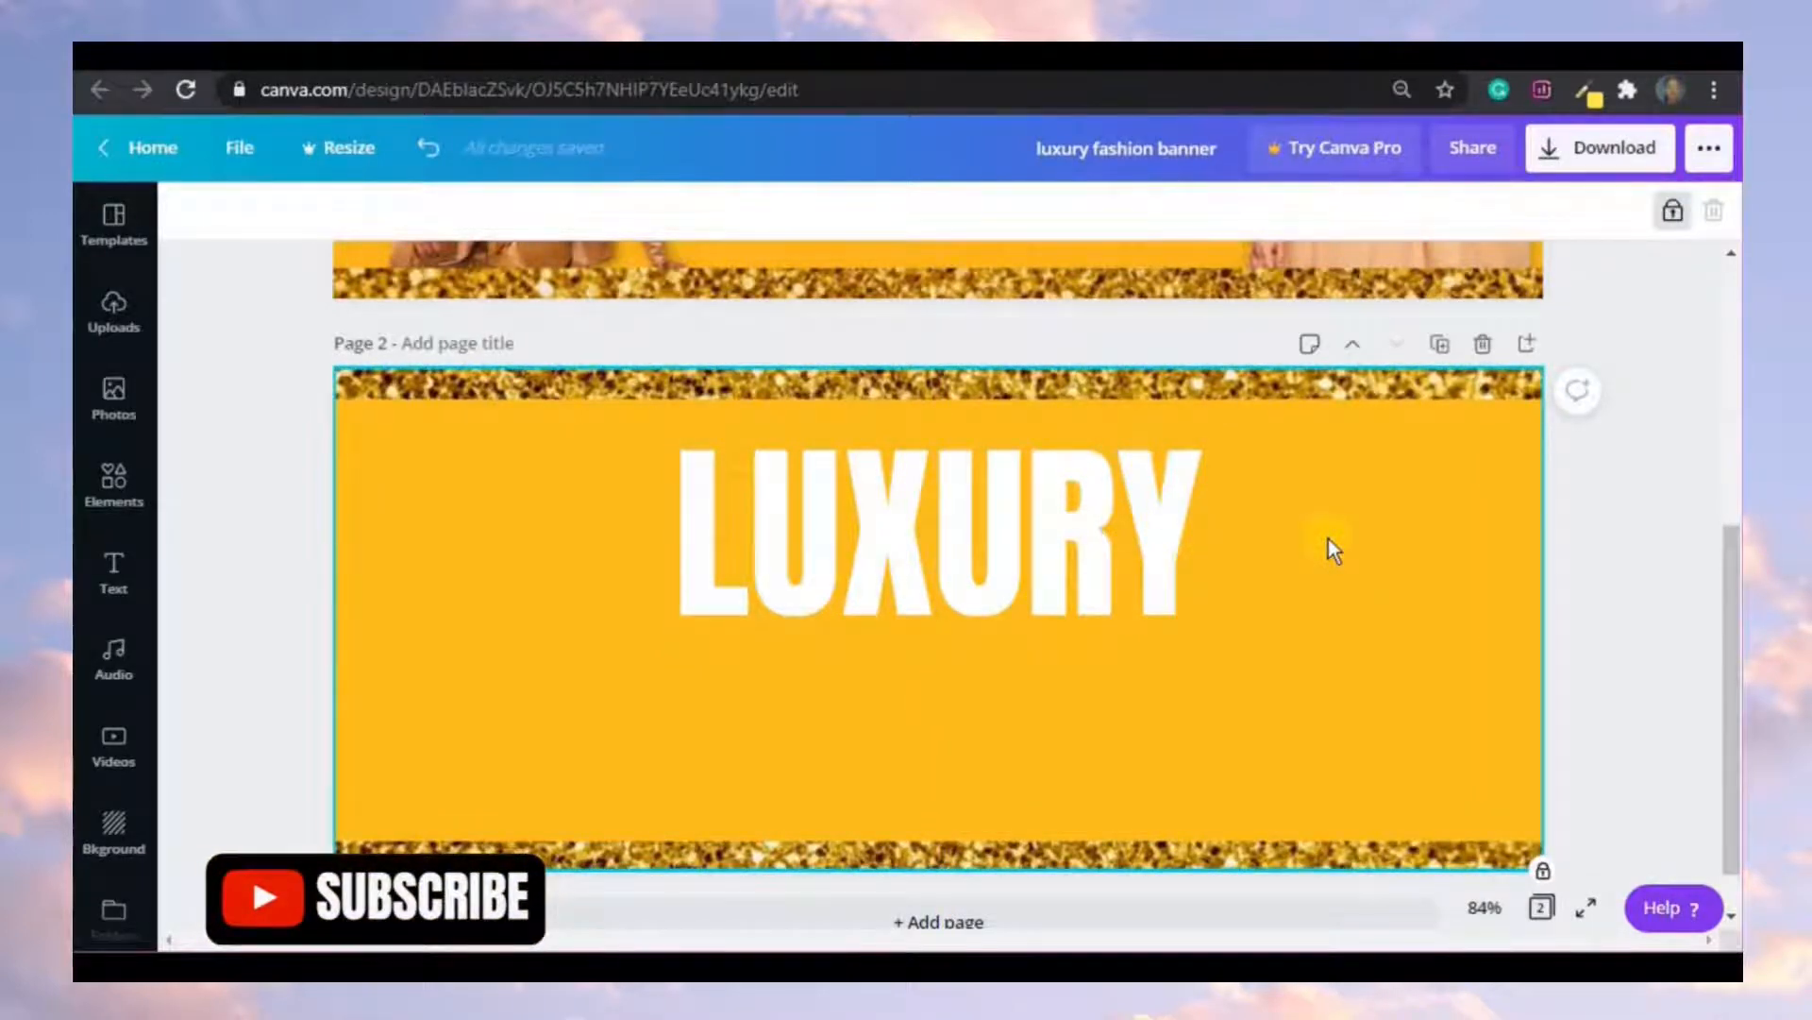
- Add a text box reading "fashion", enlarge it to a font size of about 58.3, and place it below the "LUXURY" heading
key("t")
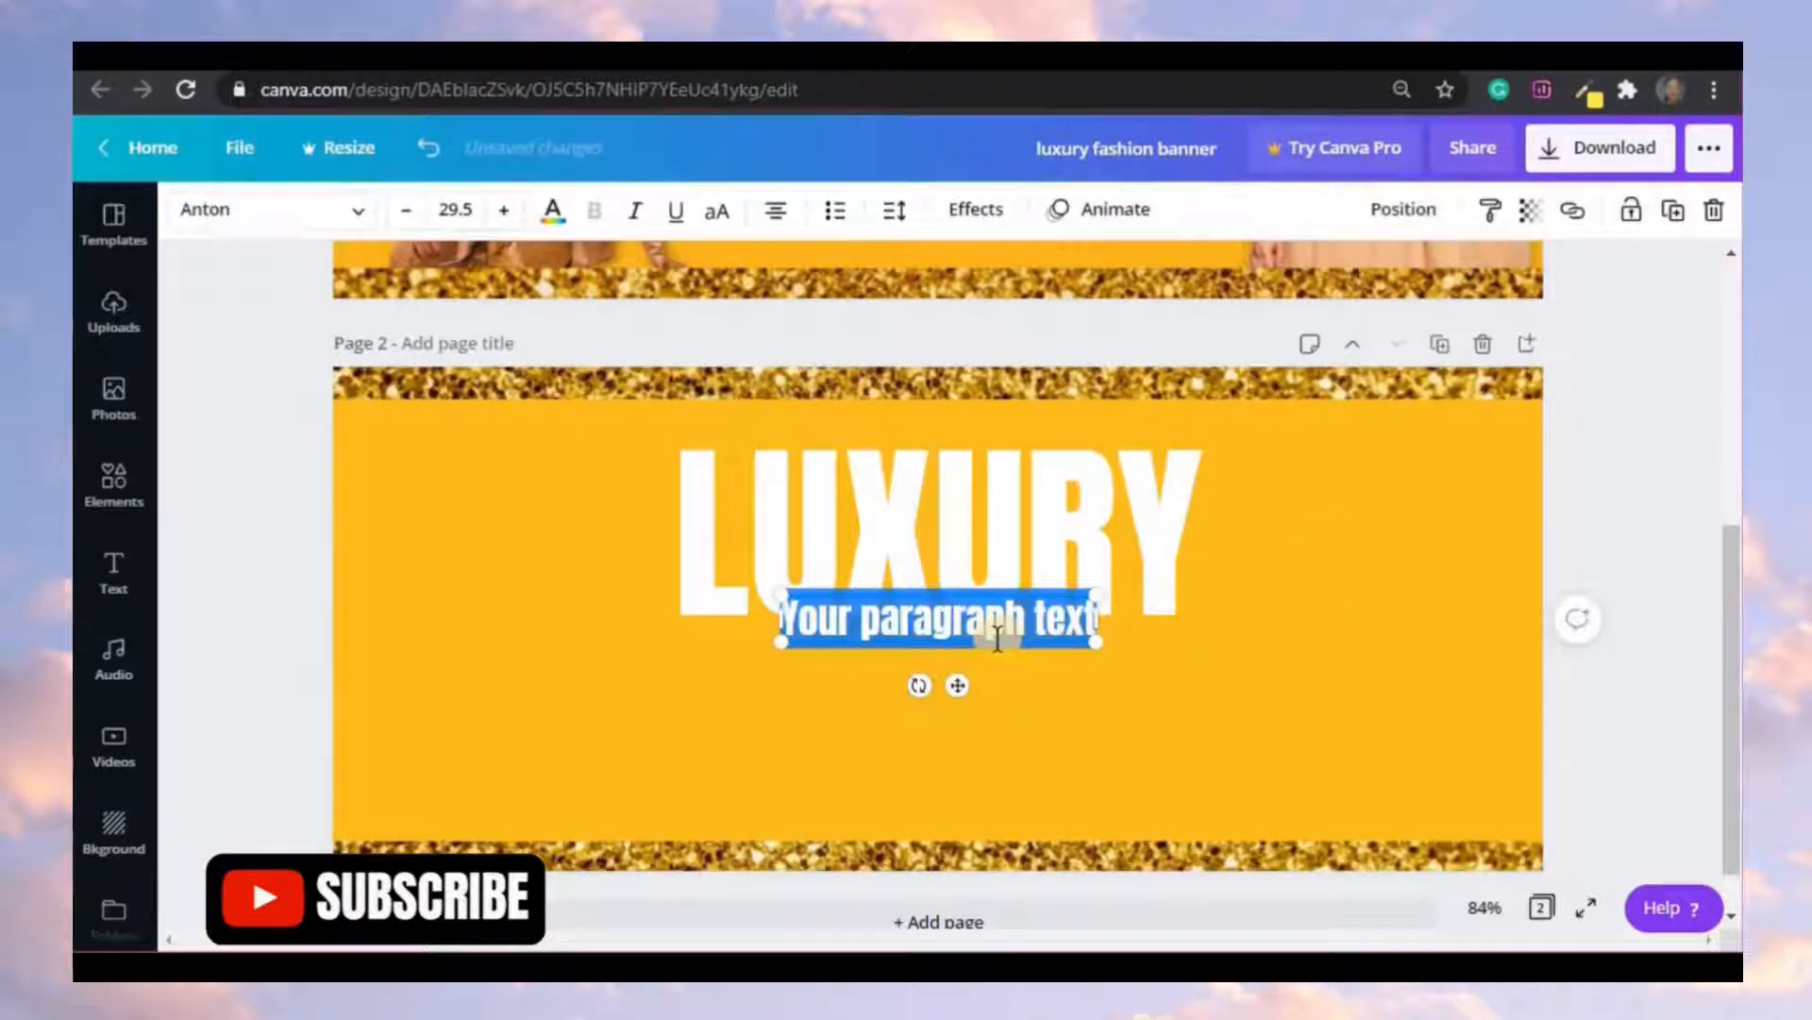
type("fashi")
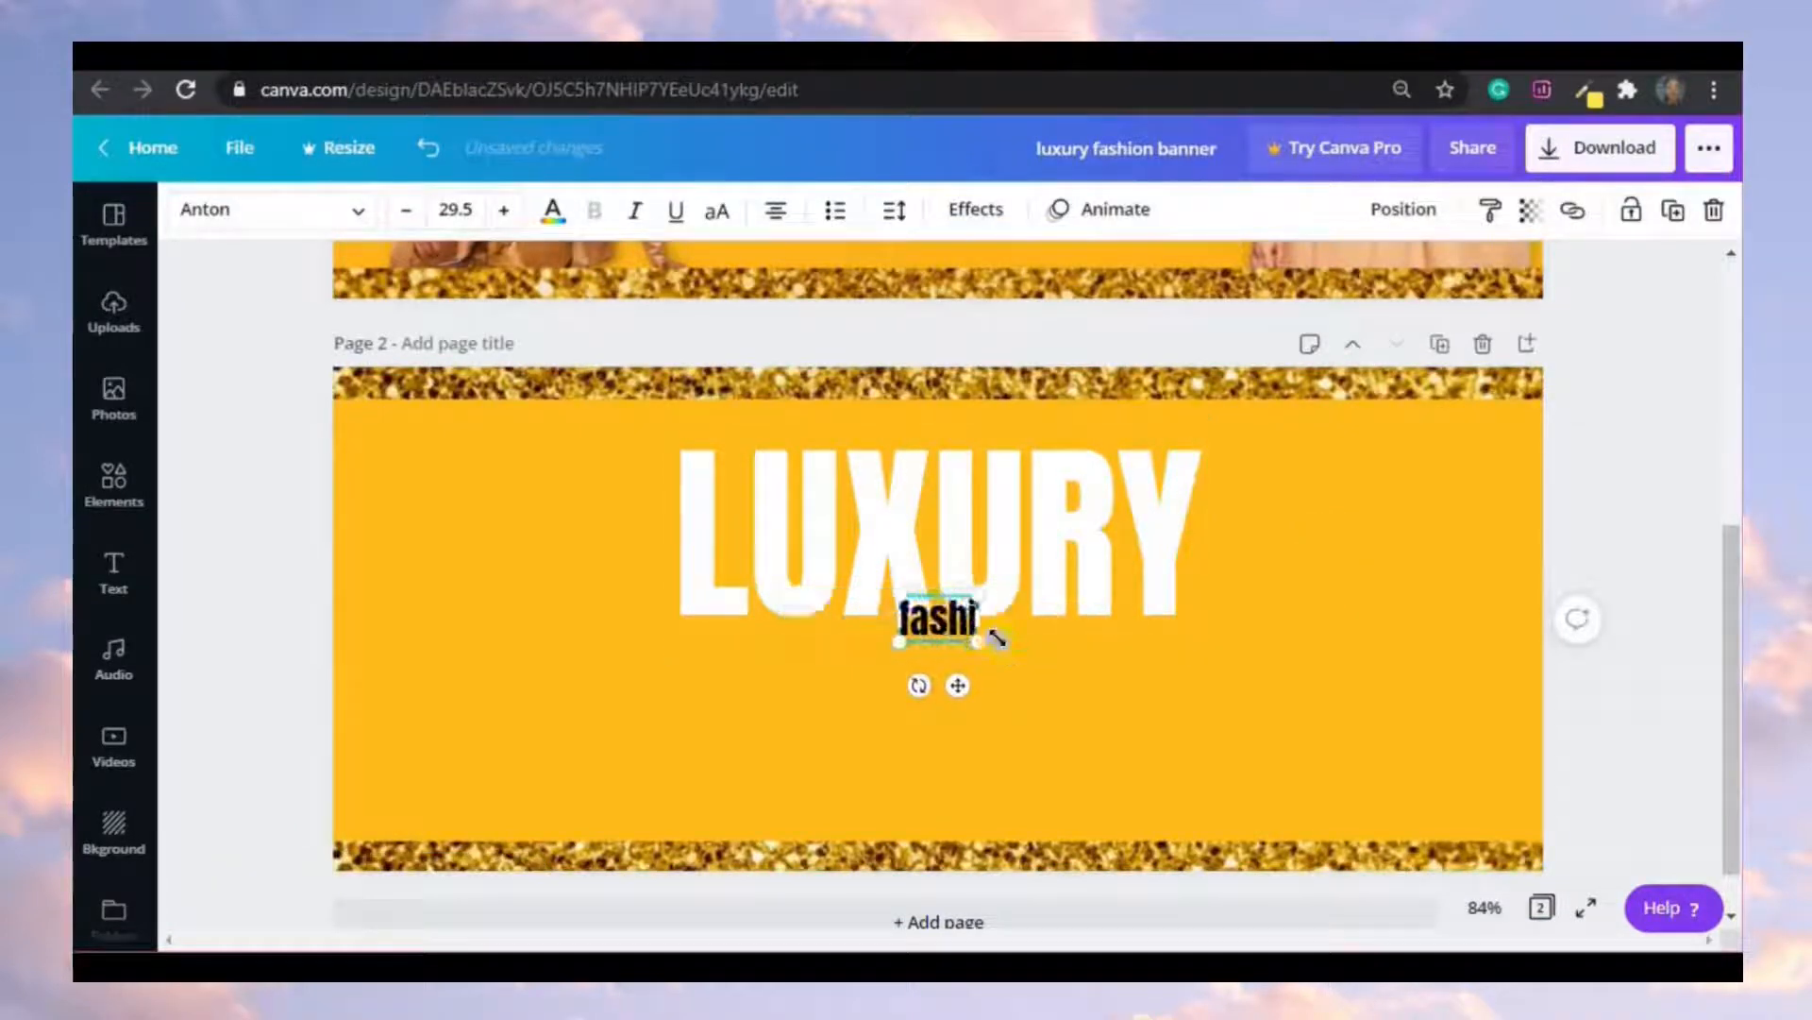
type("on")
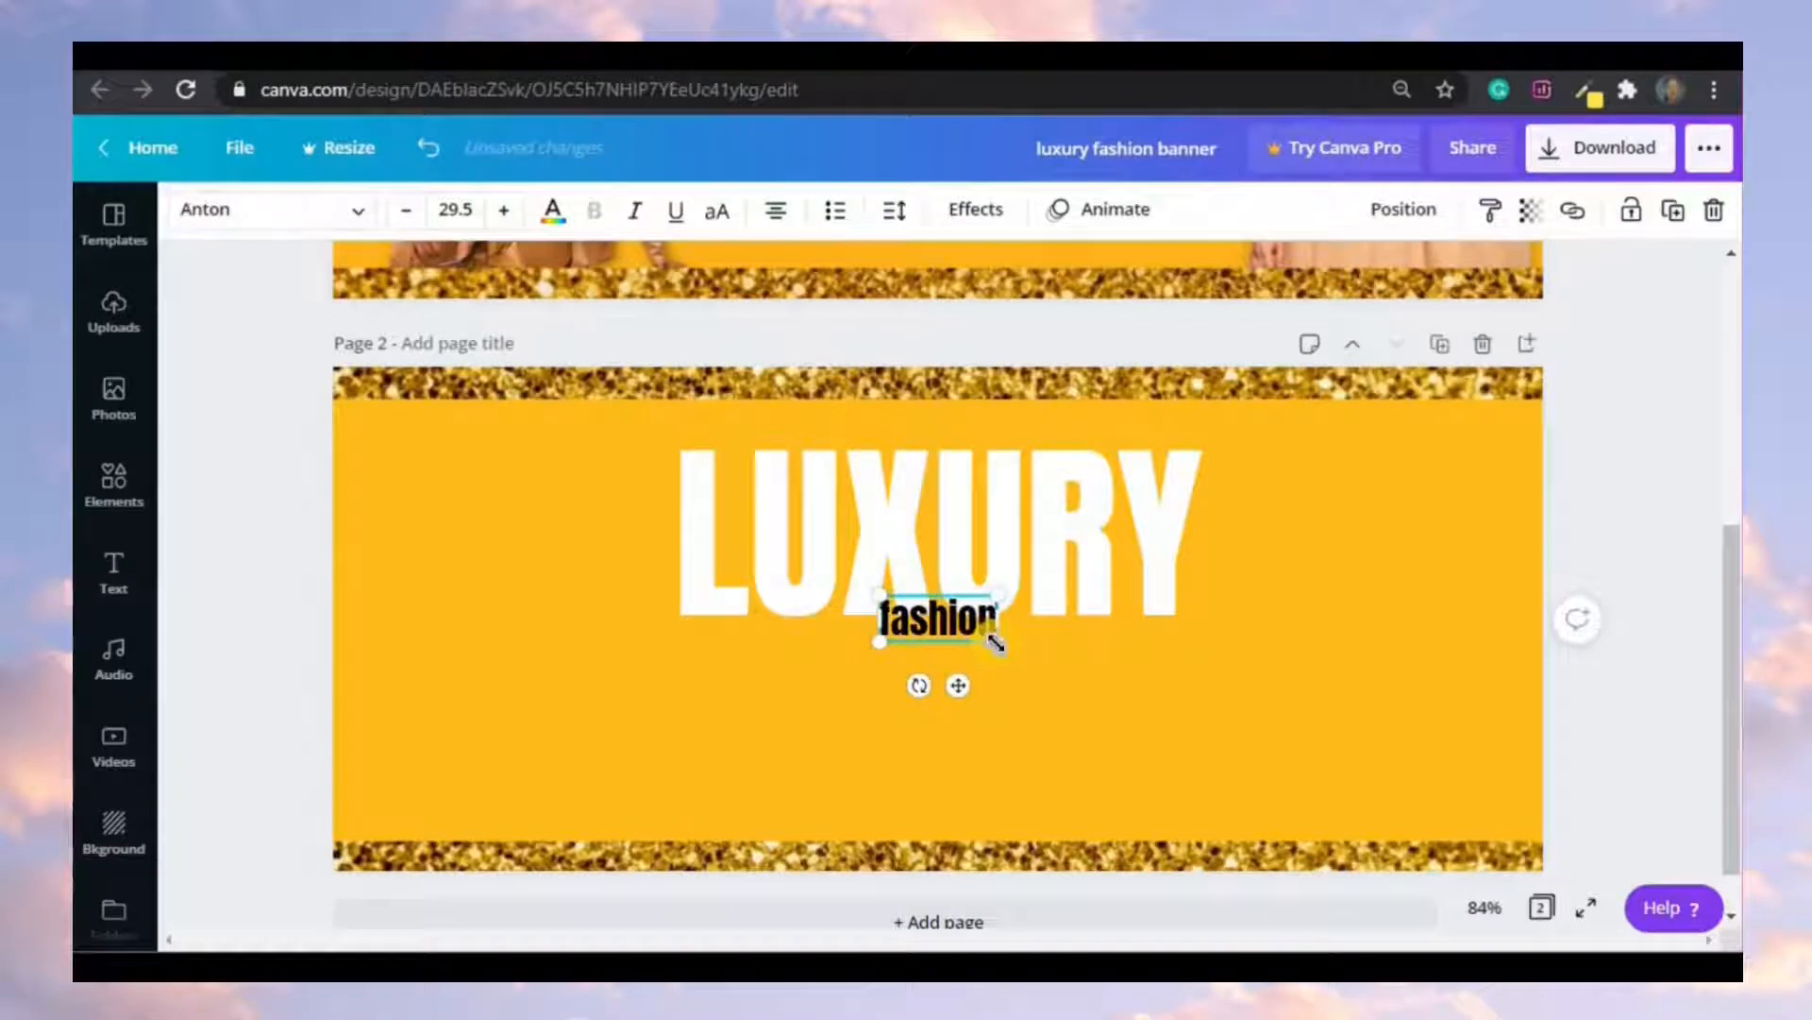
left_click_drag(995, 643, 940, 727)
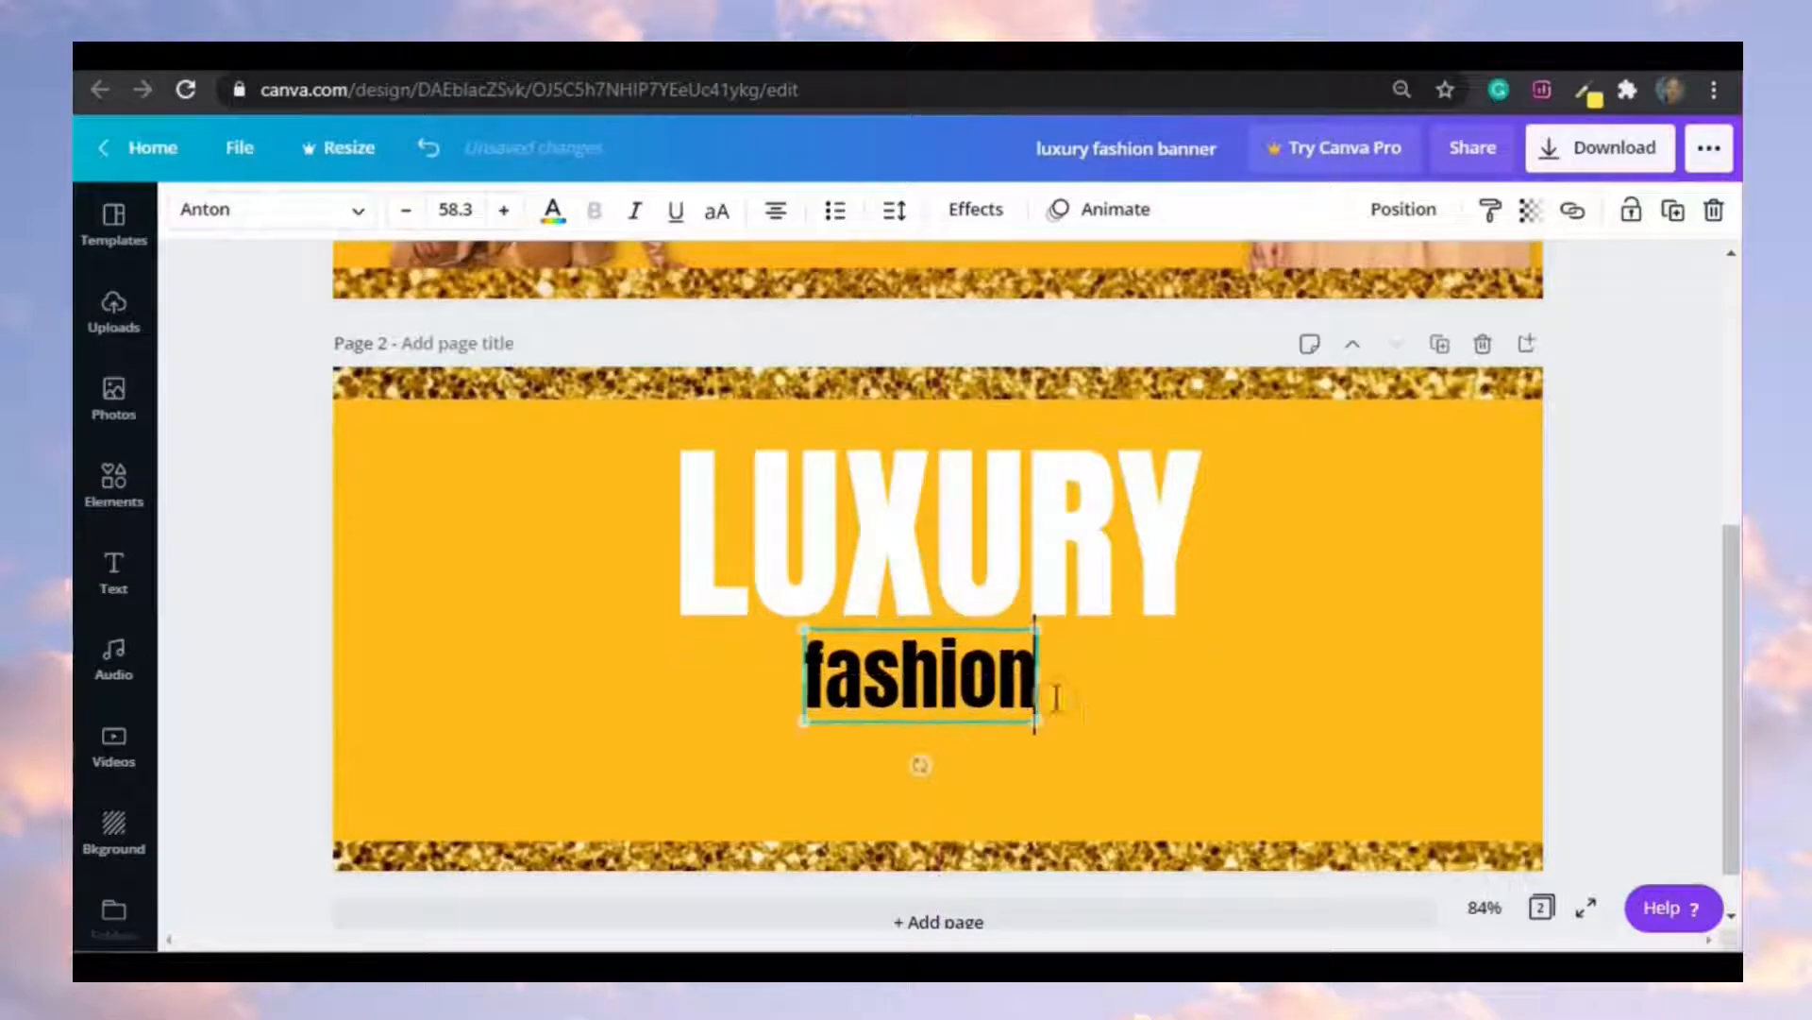
left_click(1085, 714)
left_click(1026, 706)
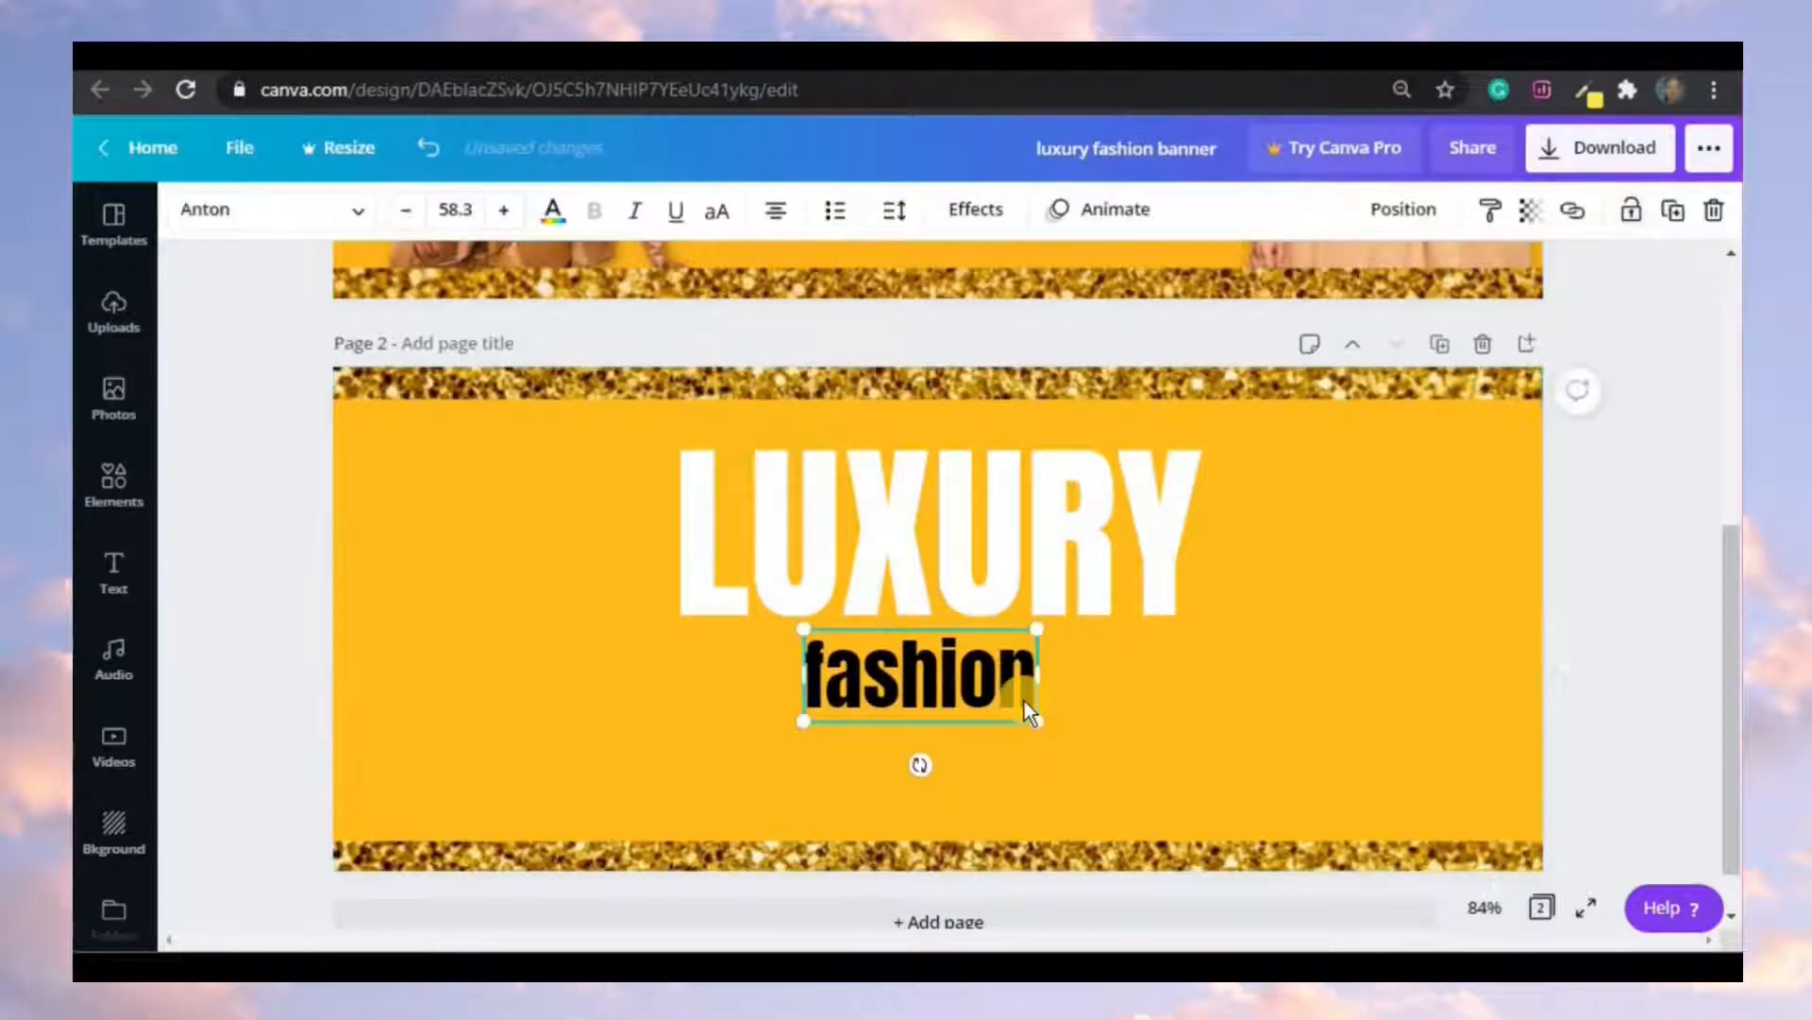
- Change the font of the "fashion" text to Brittany
left_click(942, 713)
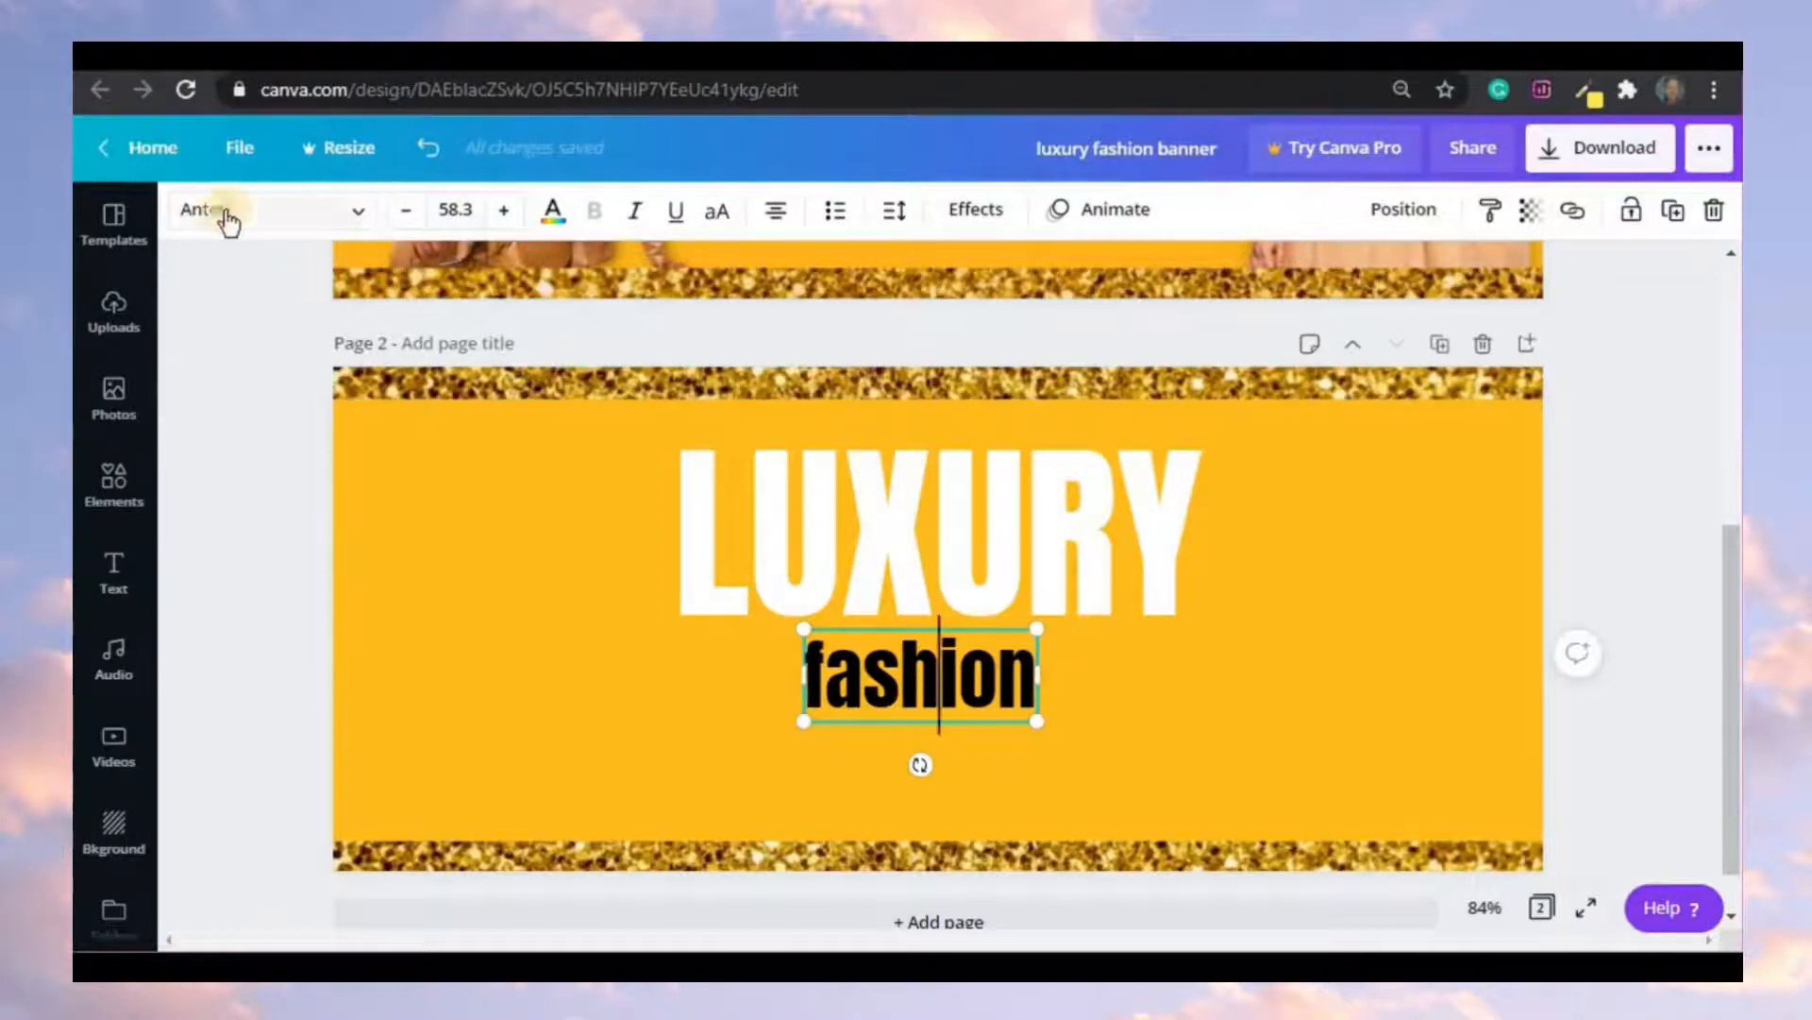
left_click(353, 211)
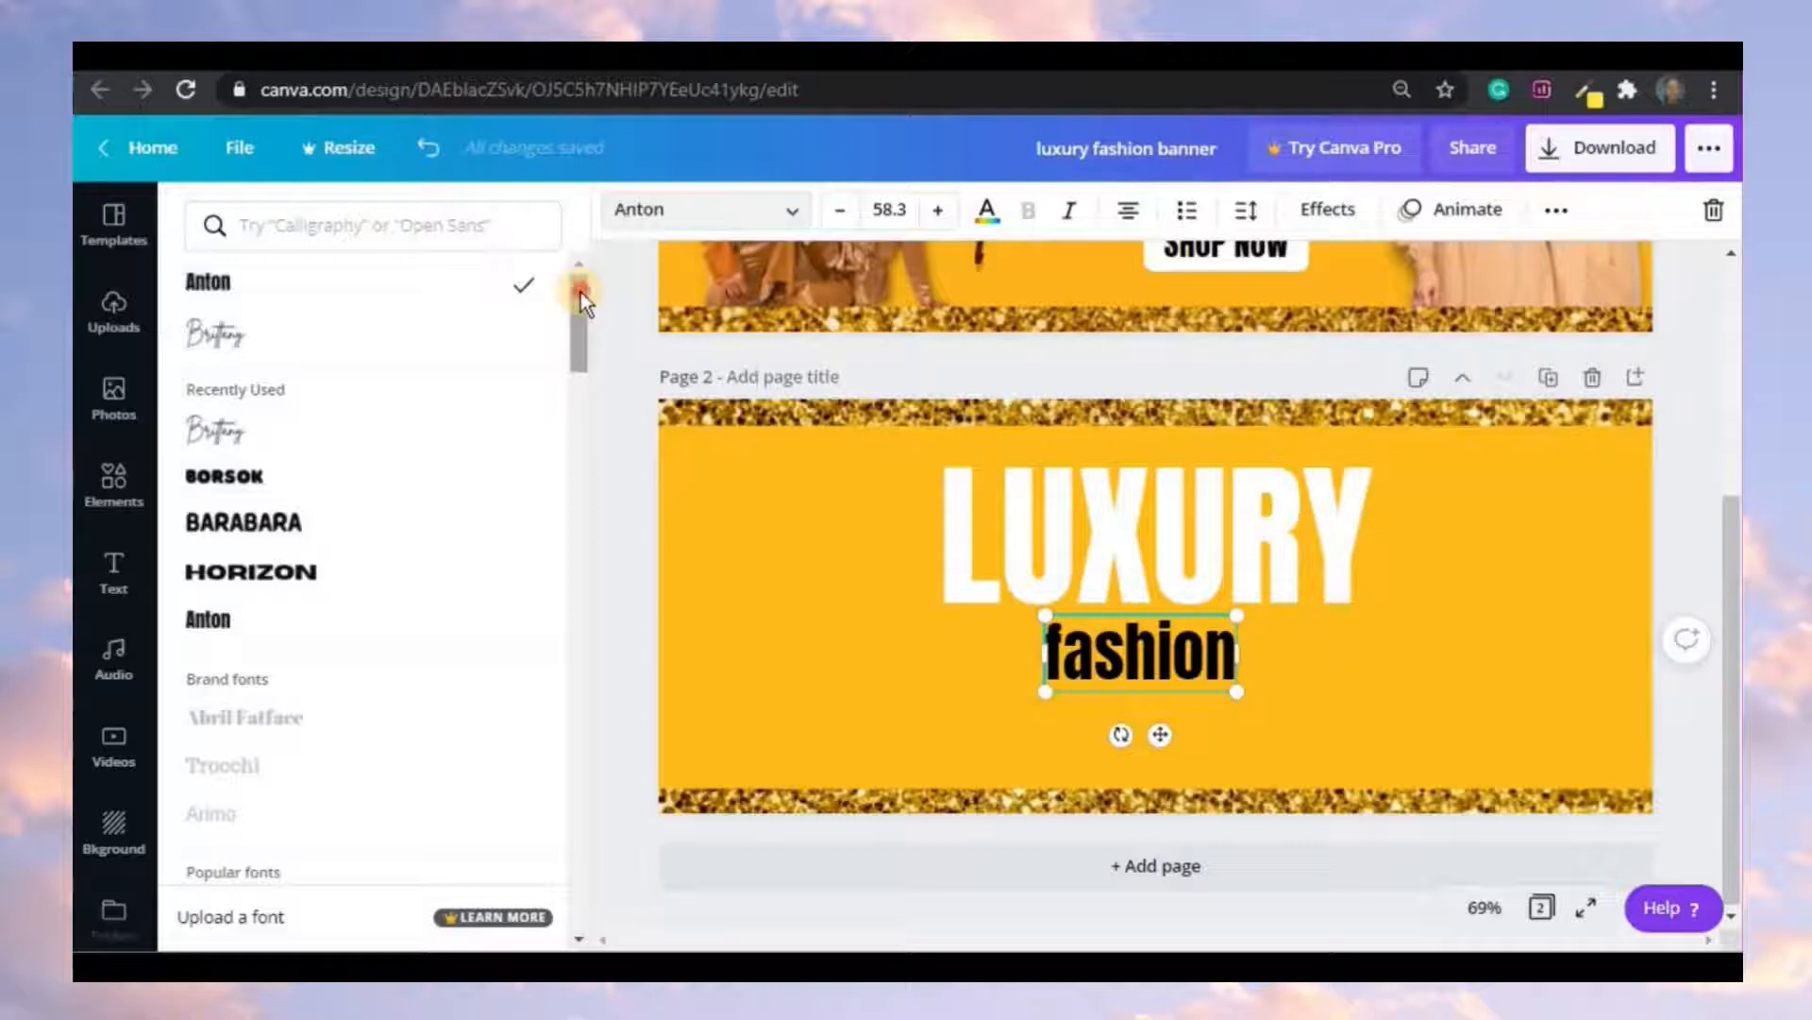
left_click_drag(581, 292, 575, 445)
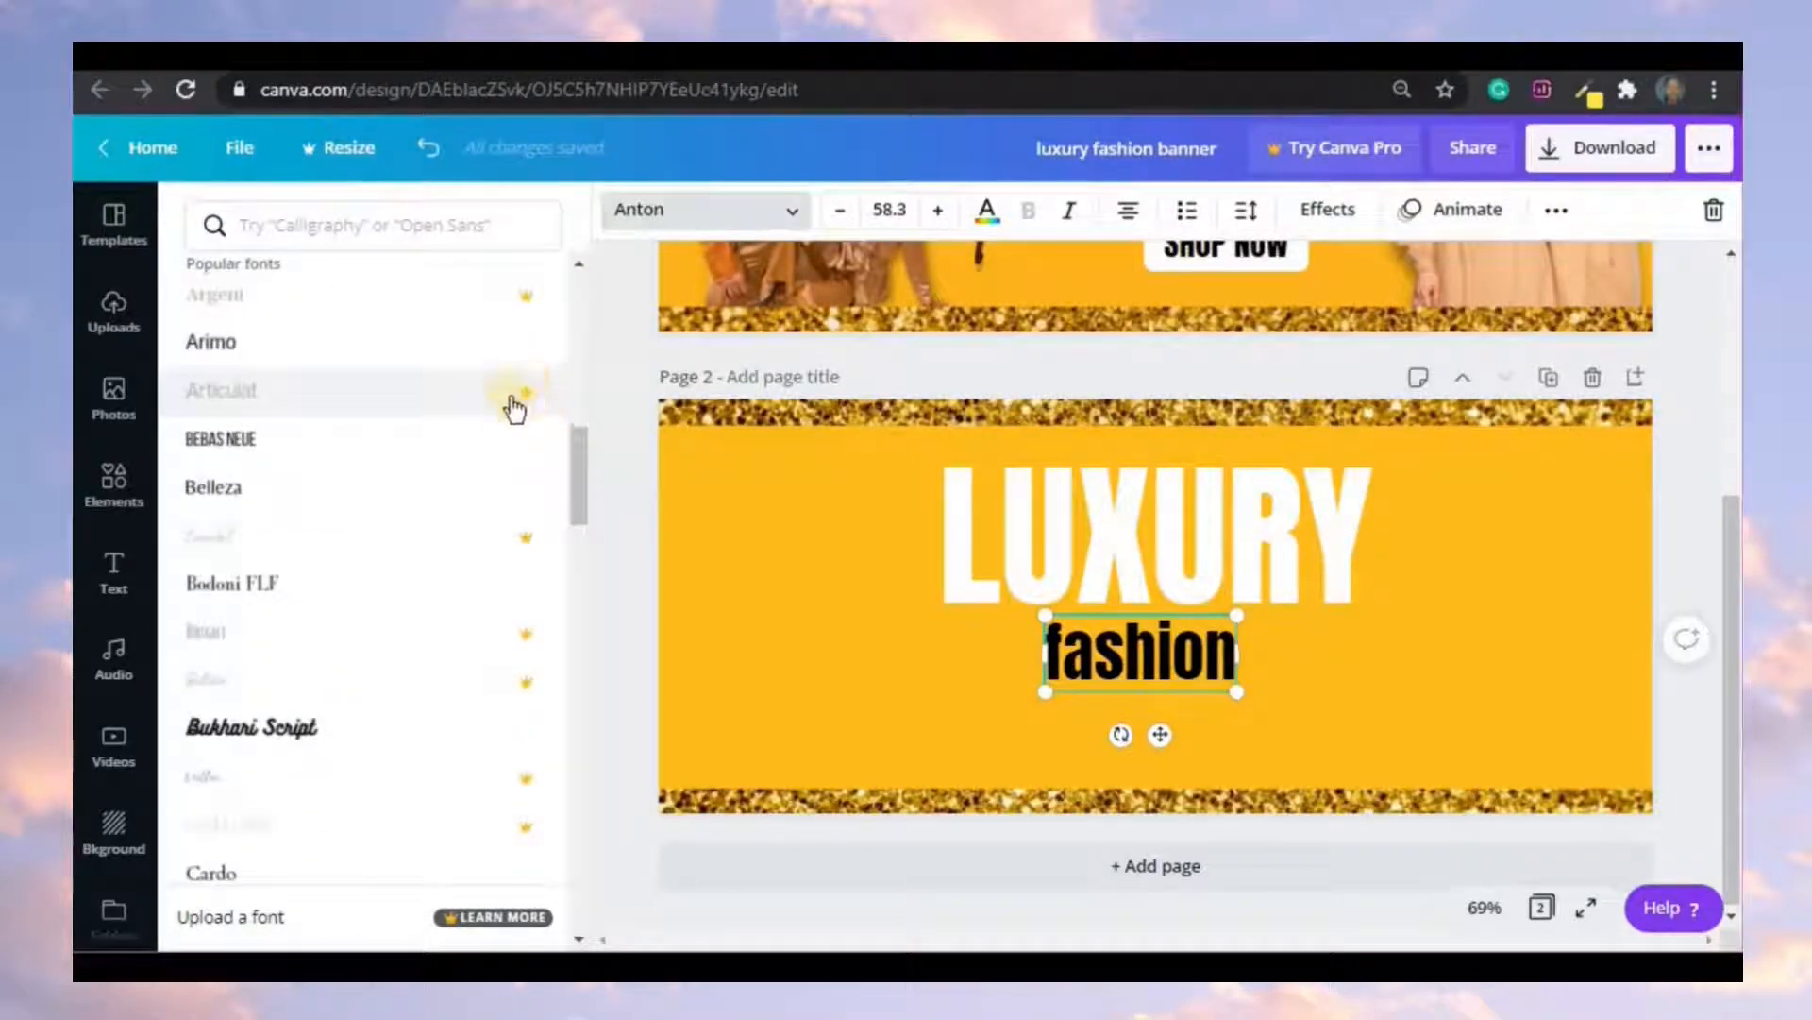
left_click_drag(575, 466, 582, 275)
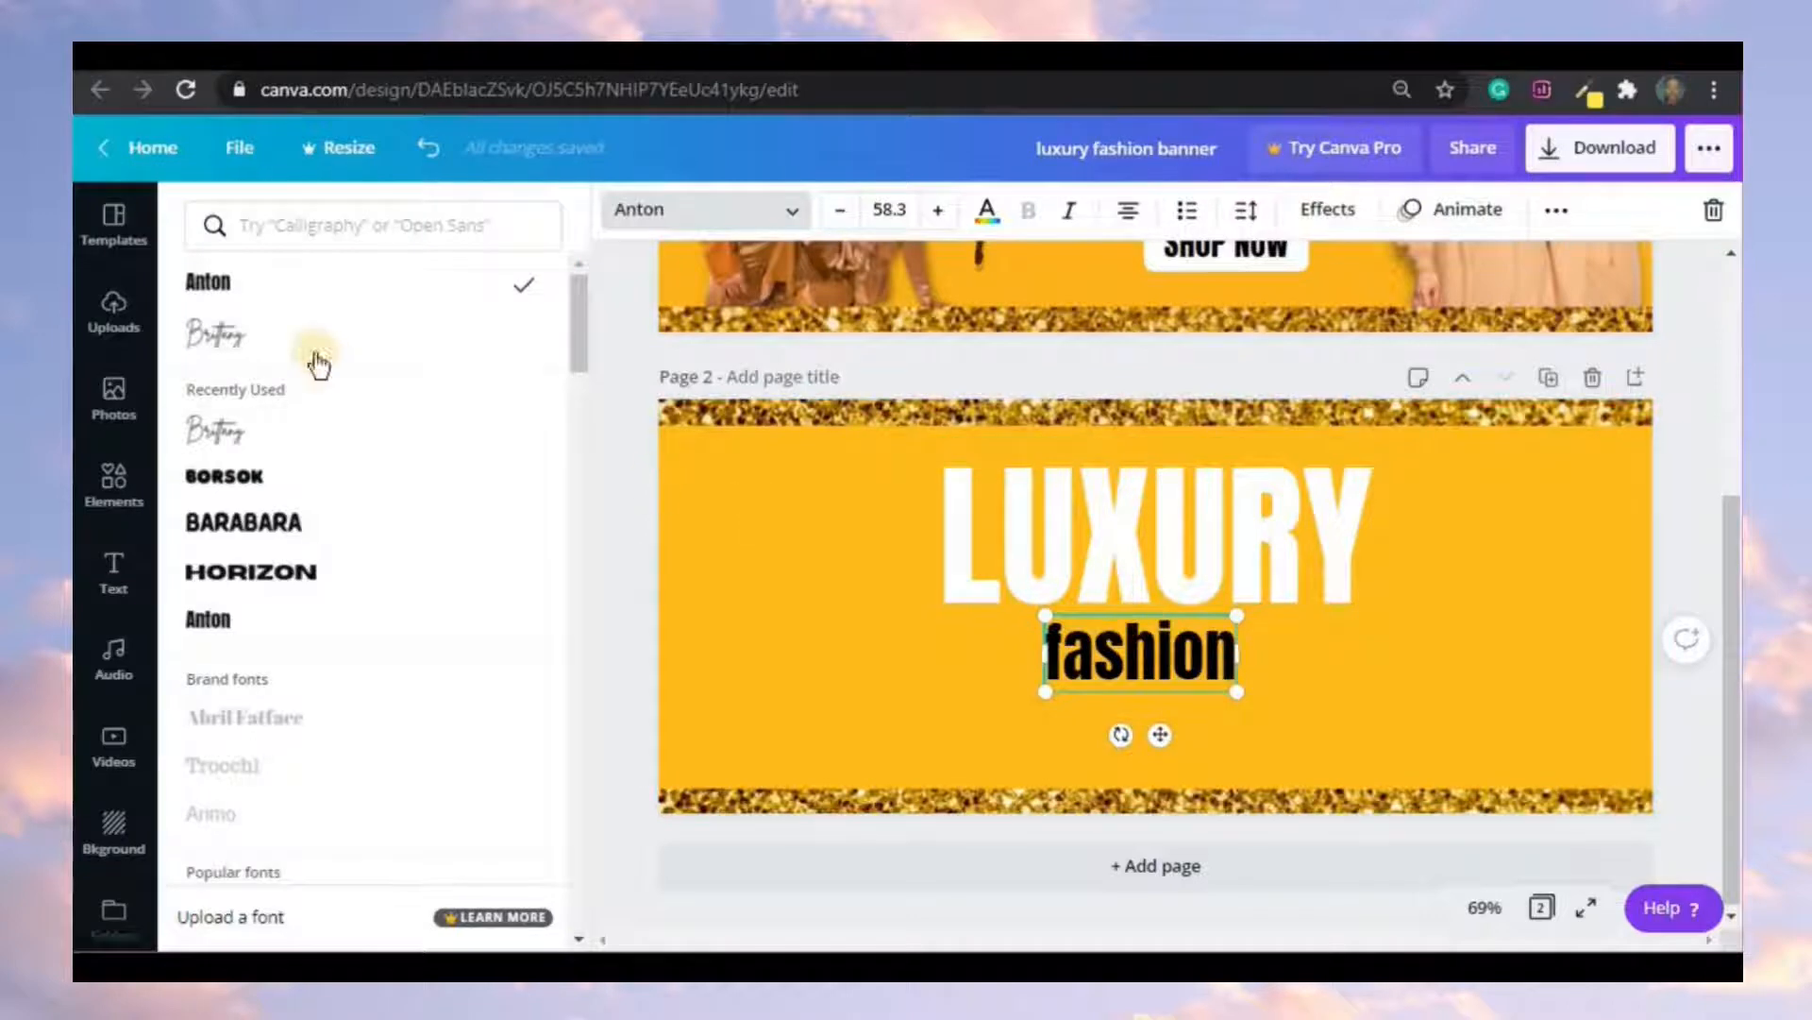
left_click(280, 344)
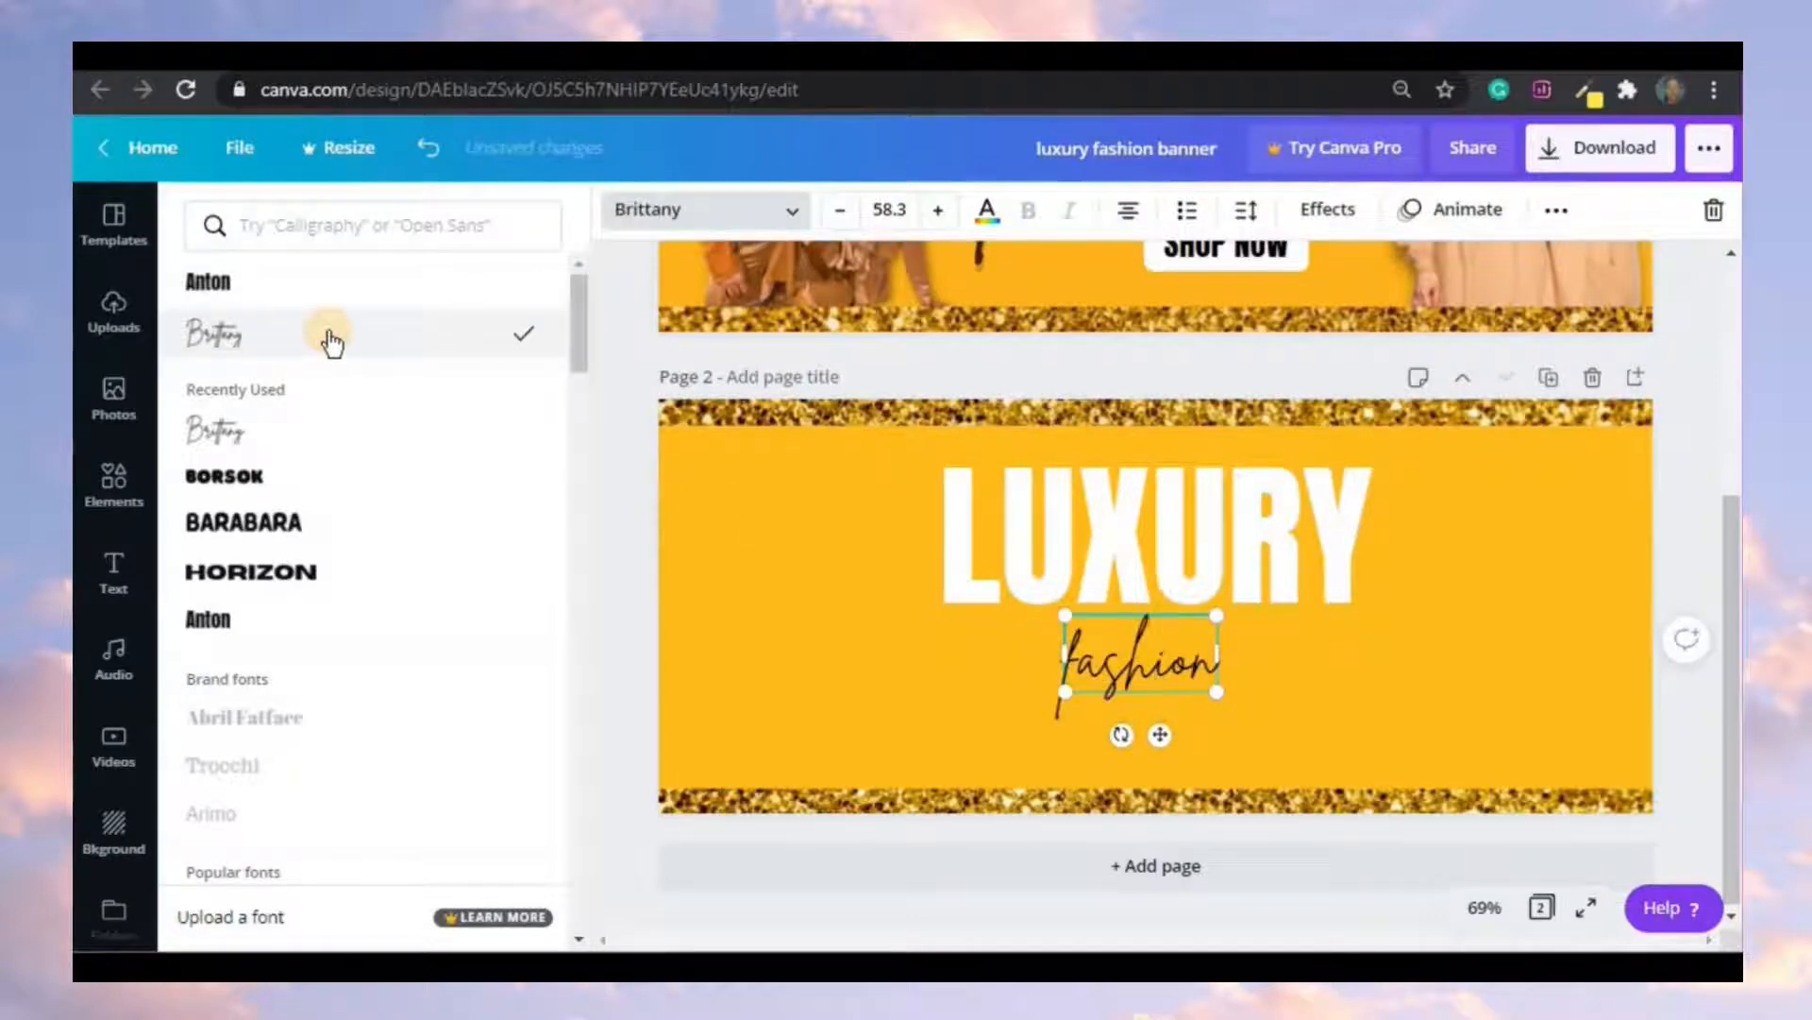
left_click(630, 461)
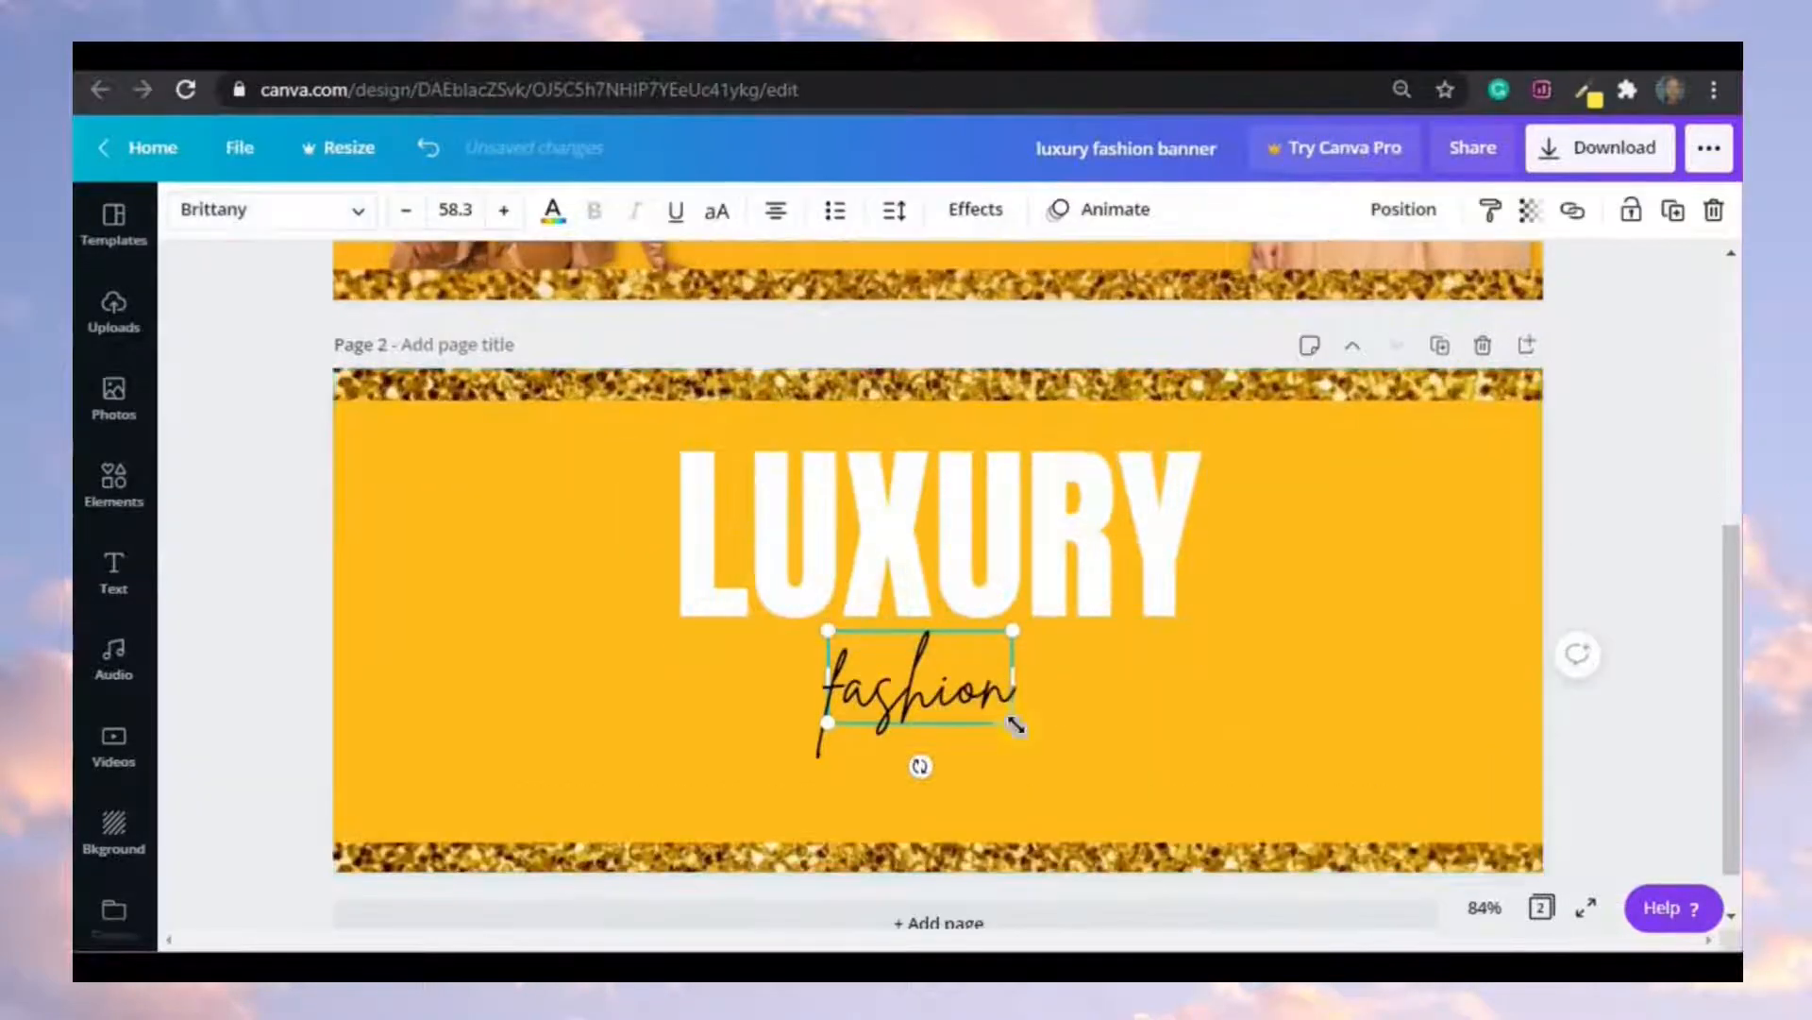
- Enlarge the "fashion" text and set its font size to 143
left_click_drag(1015, 727, 1085, 759)
left_click(468, 208)
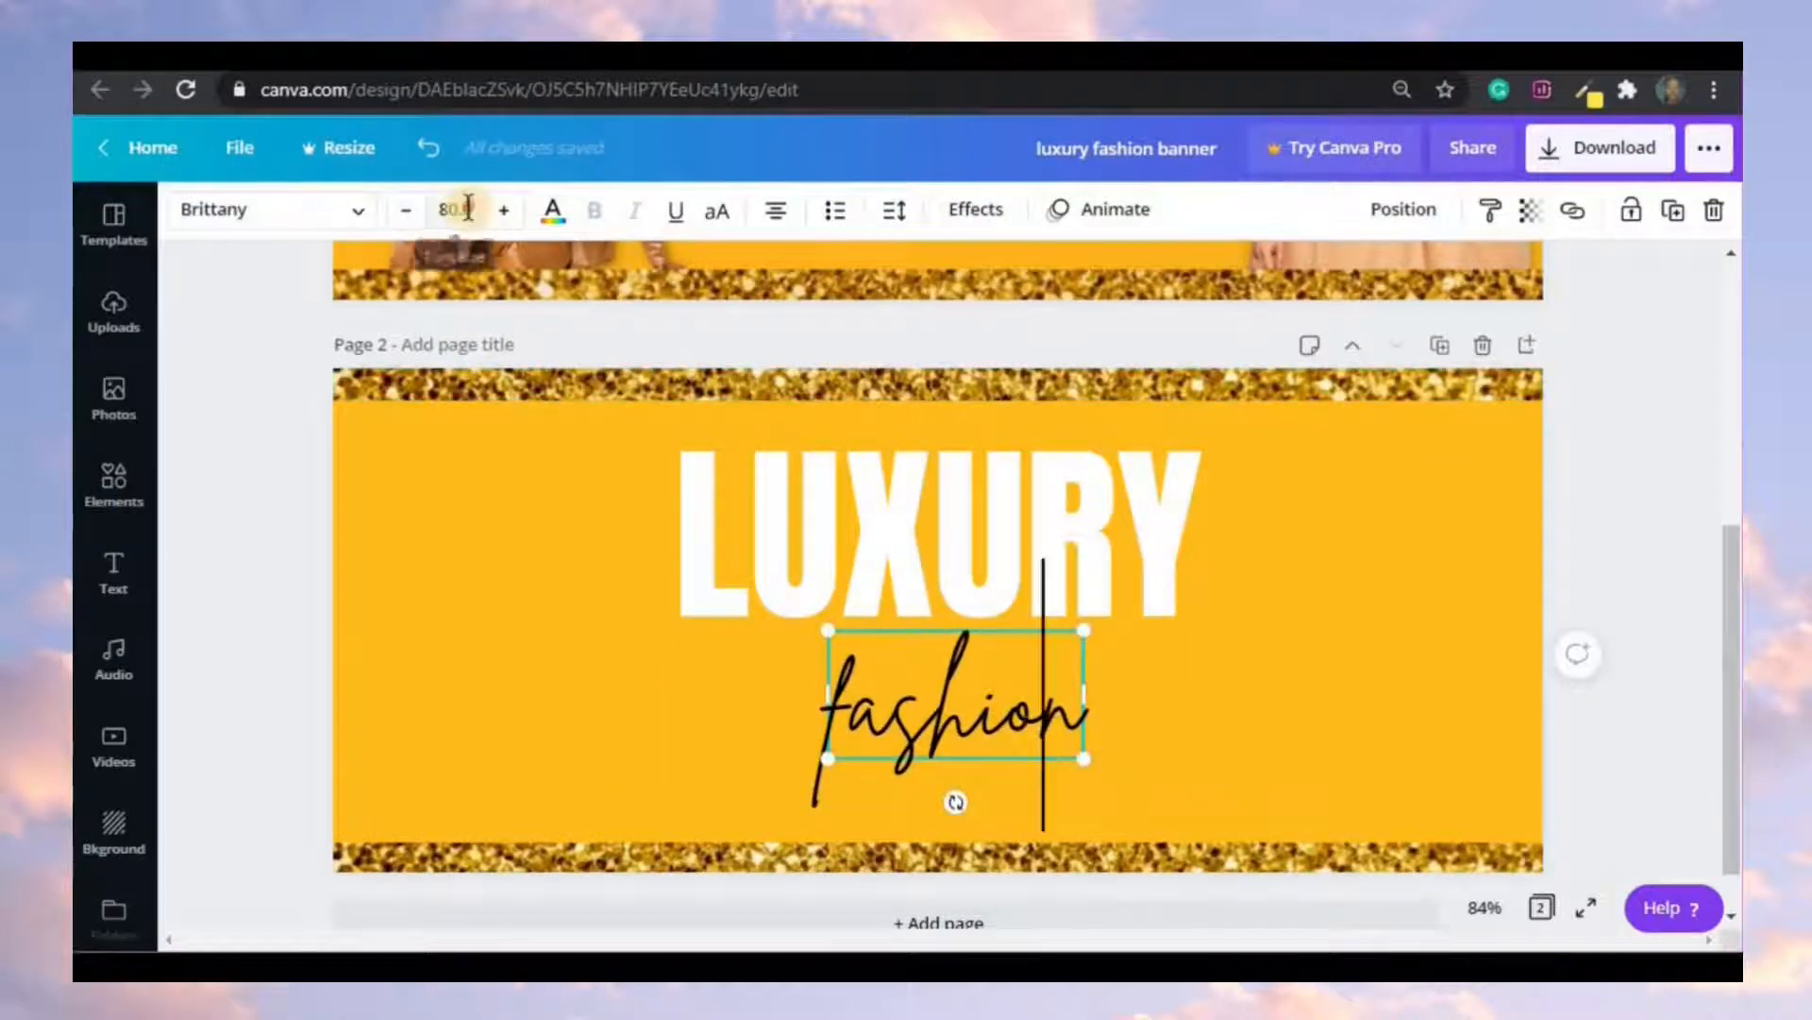
key("BackSpace")
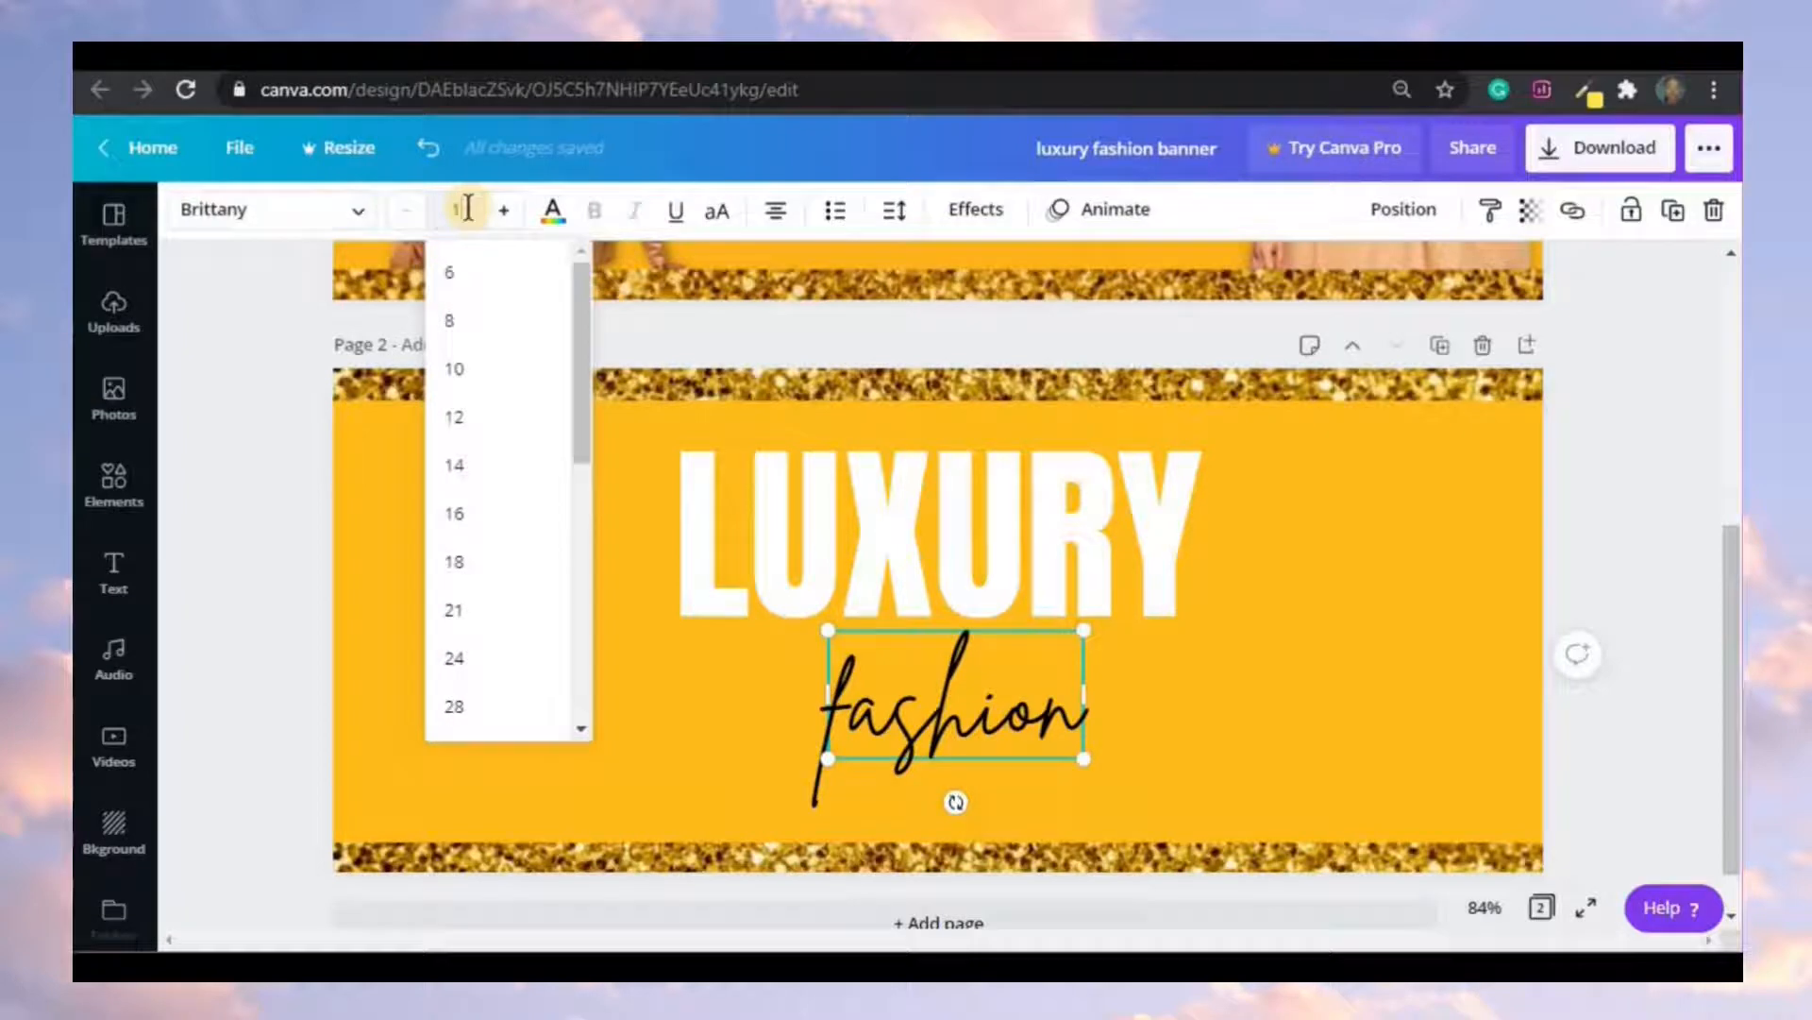
type("143")
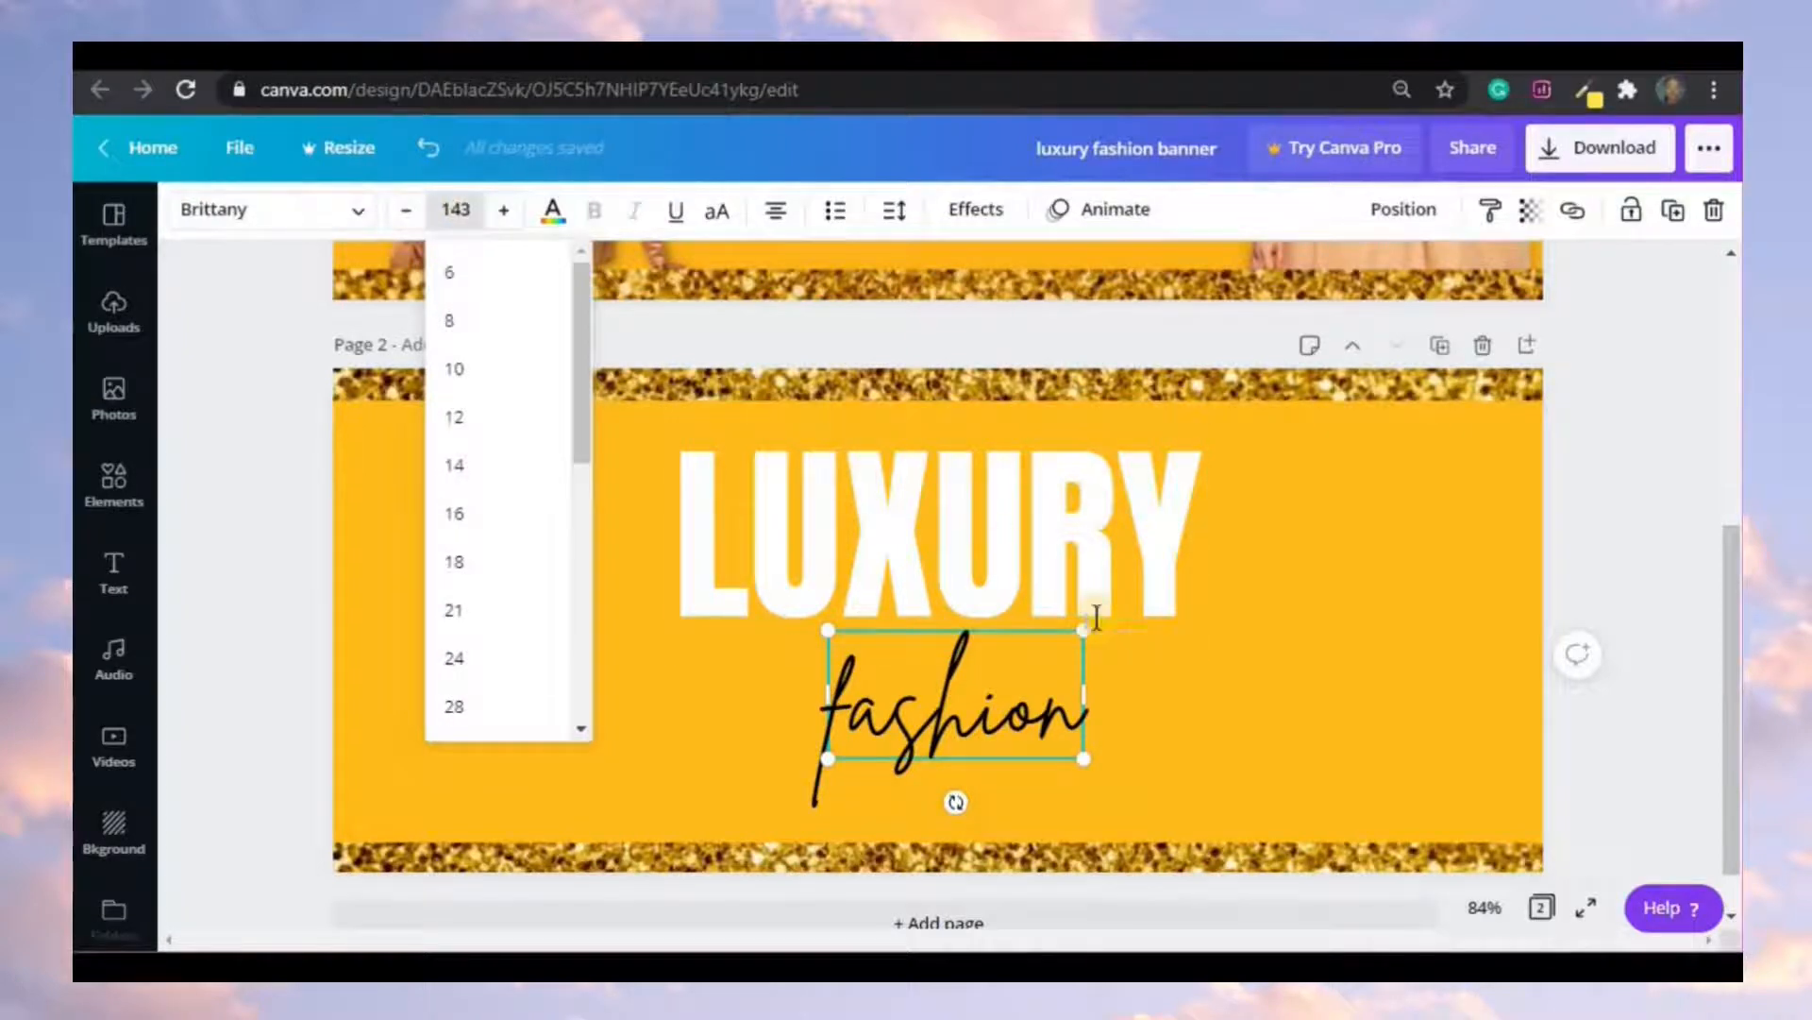
key("Return")
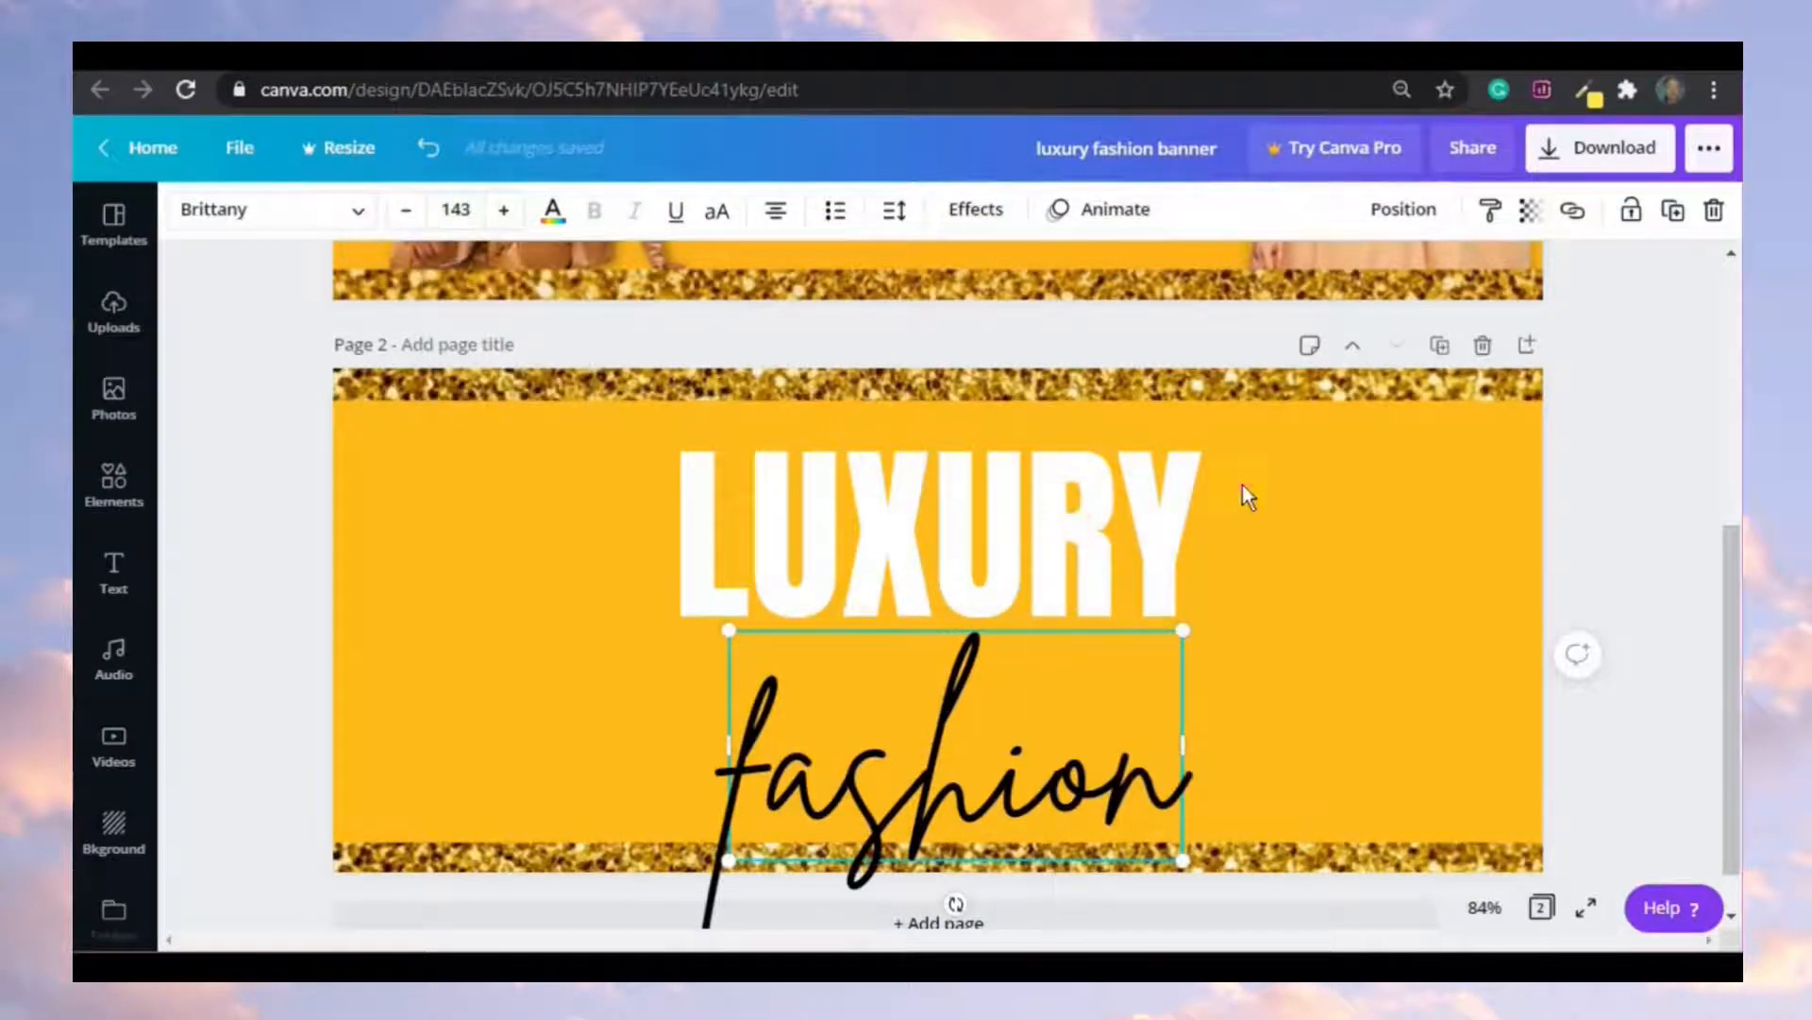
- Set the font size of the "LUXURY" heading to 128
left_click(1165, 496)
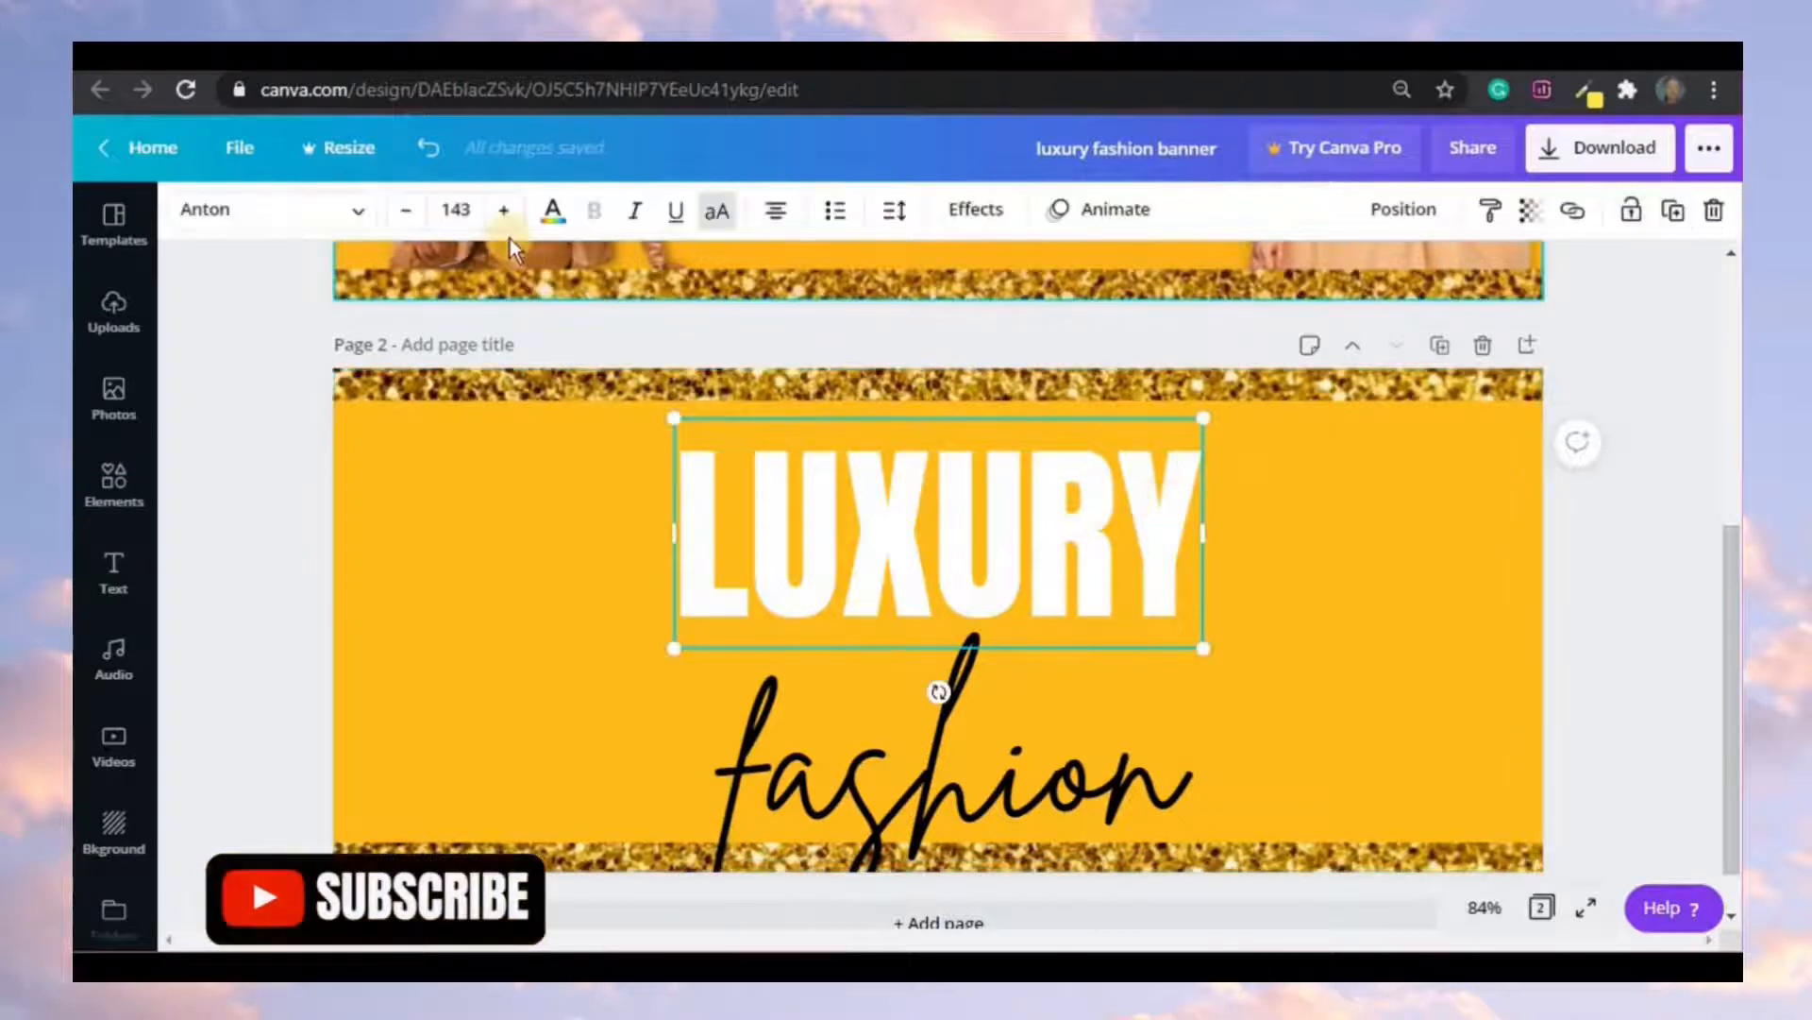
left_click(472, 209)
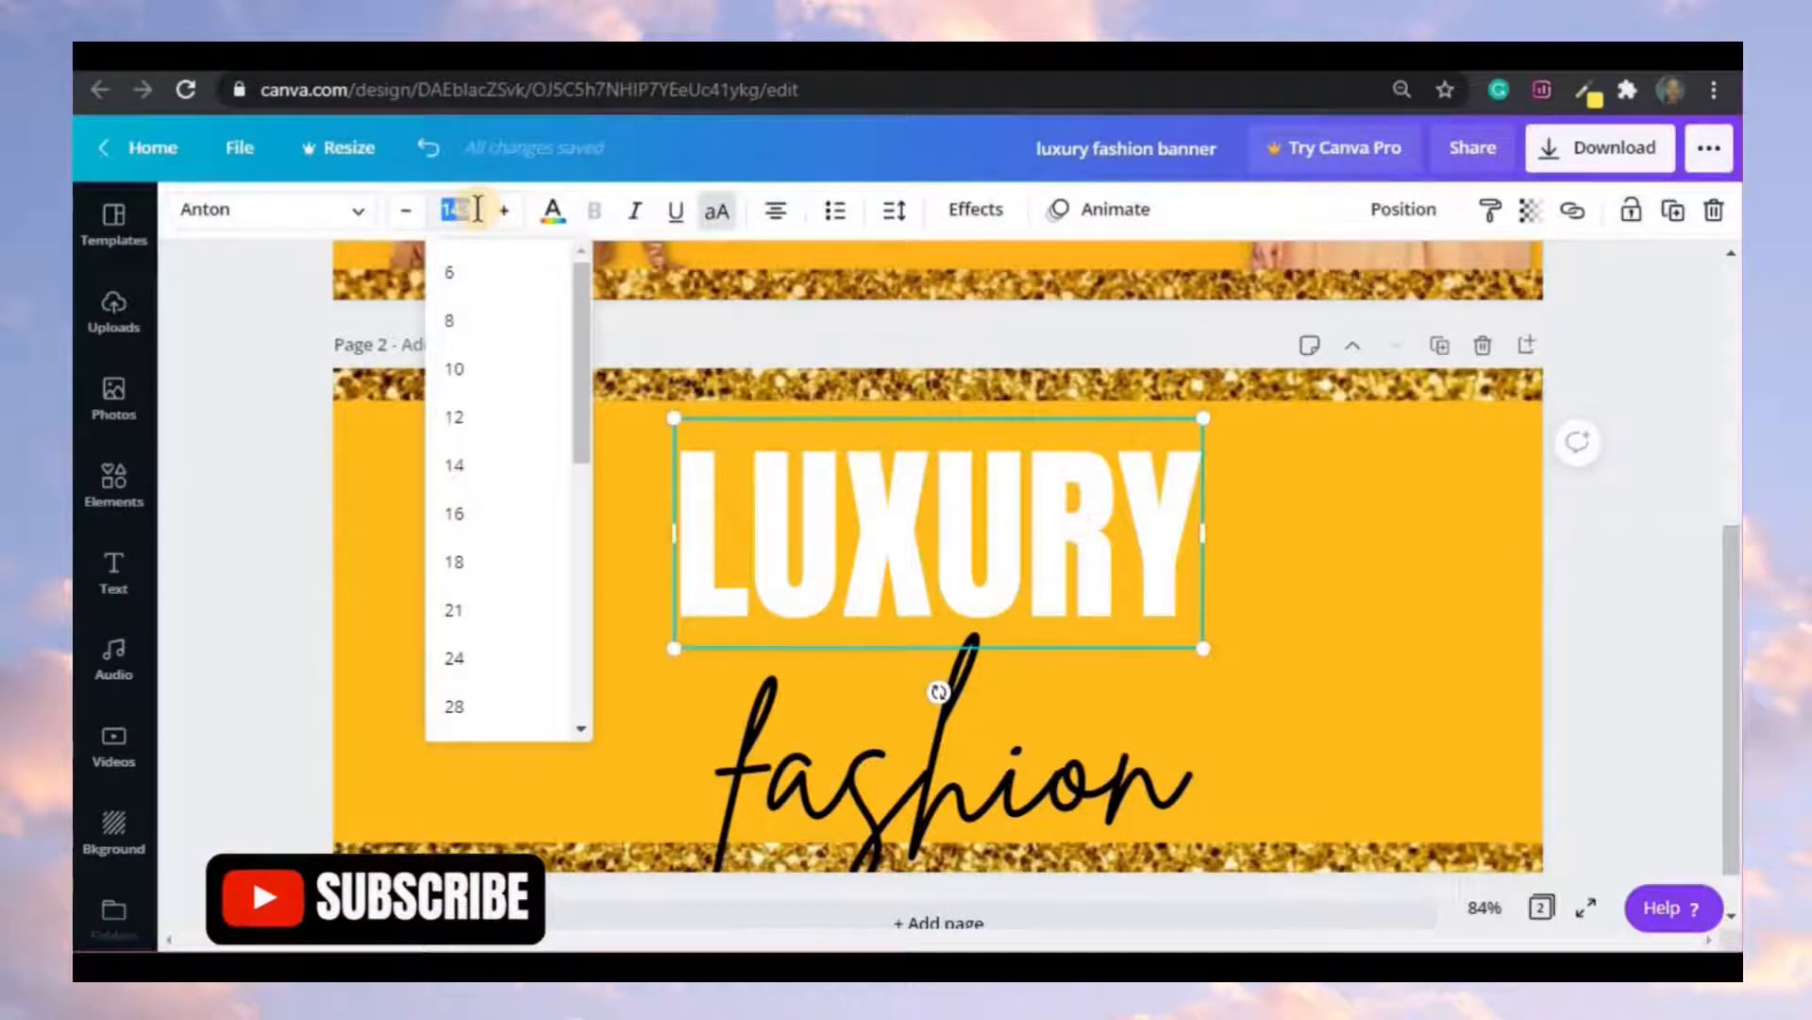
type("128")
key("Return")
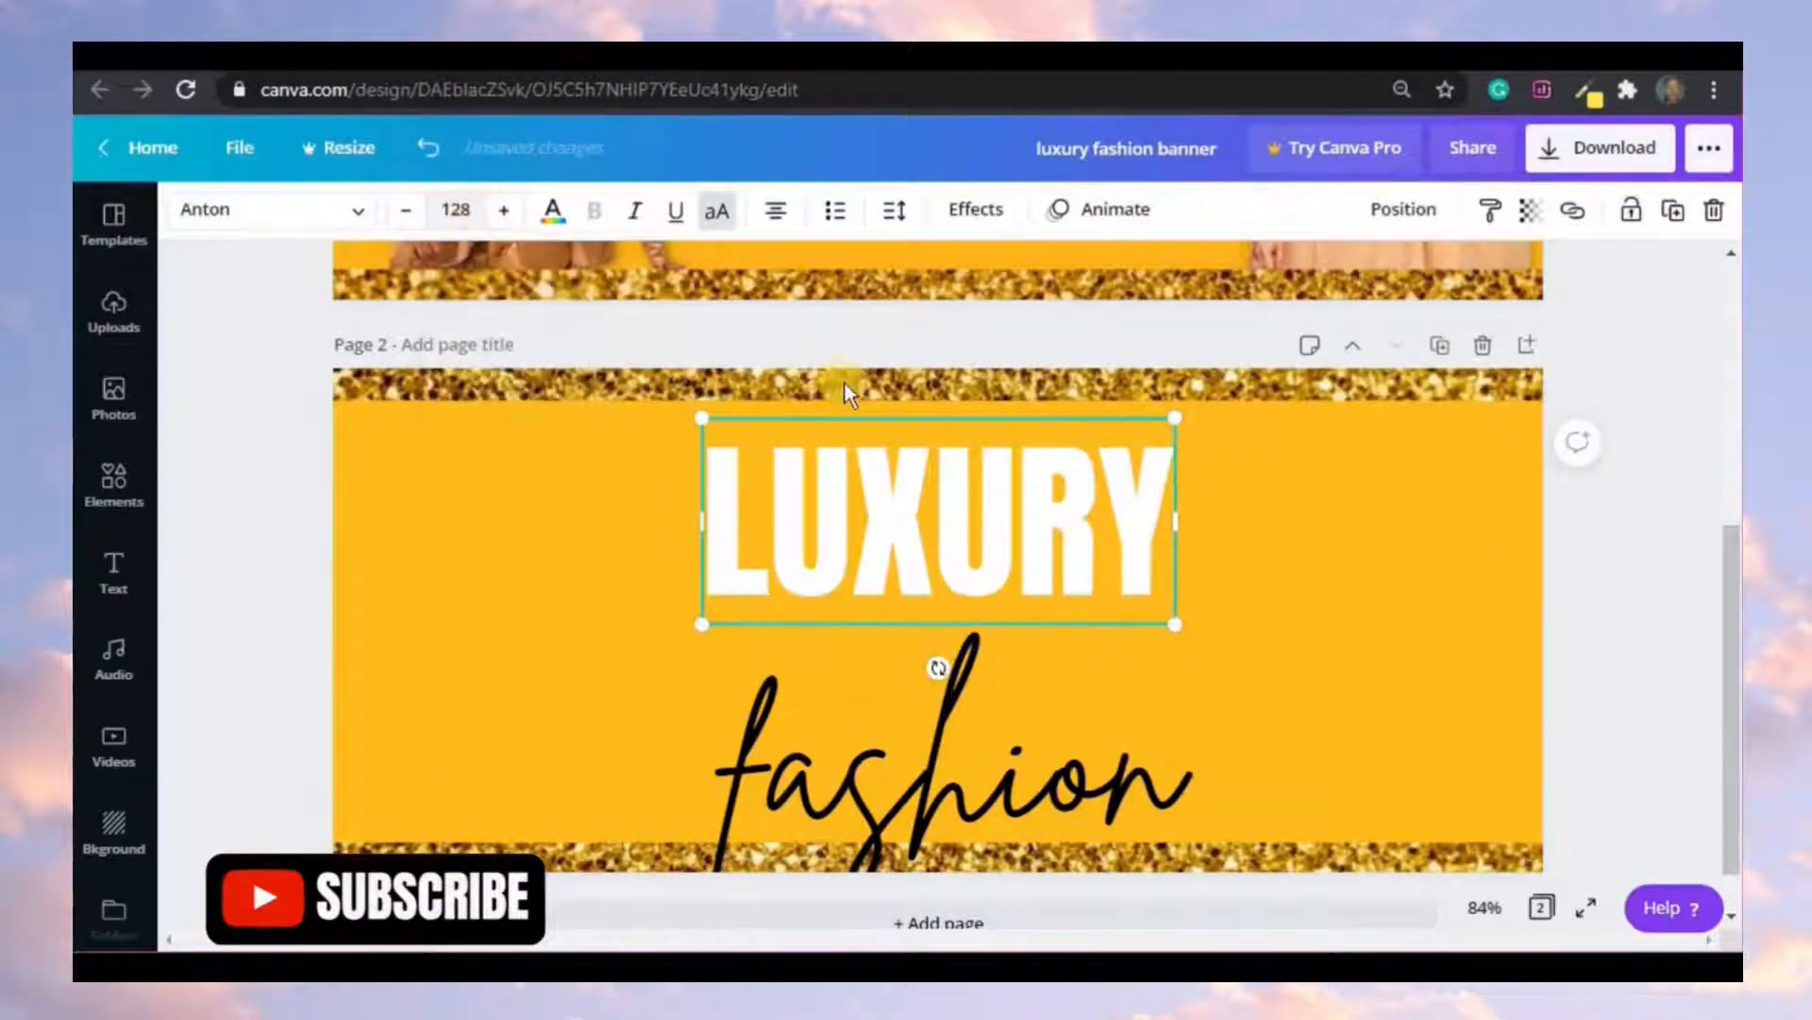
- Move the "fashion" text up and slightly right so that it overlaps the lower part of the "LUXURY" heading
left_click(1056, 650)
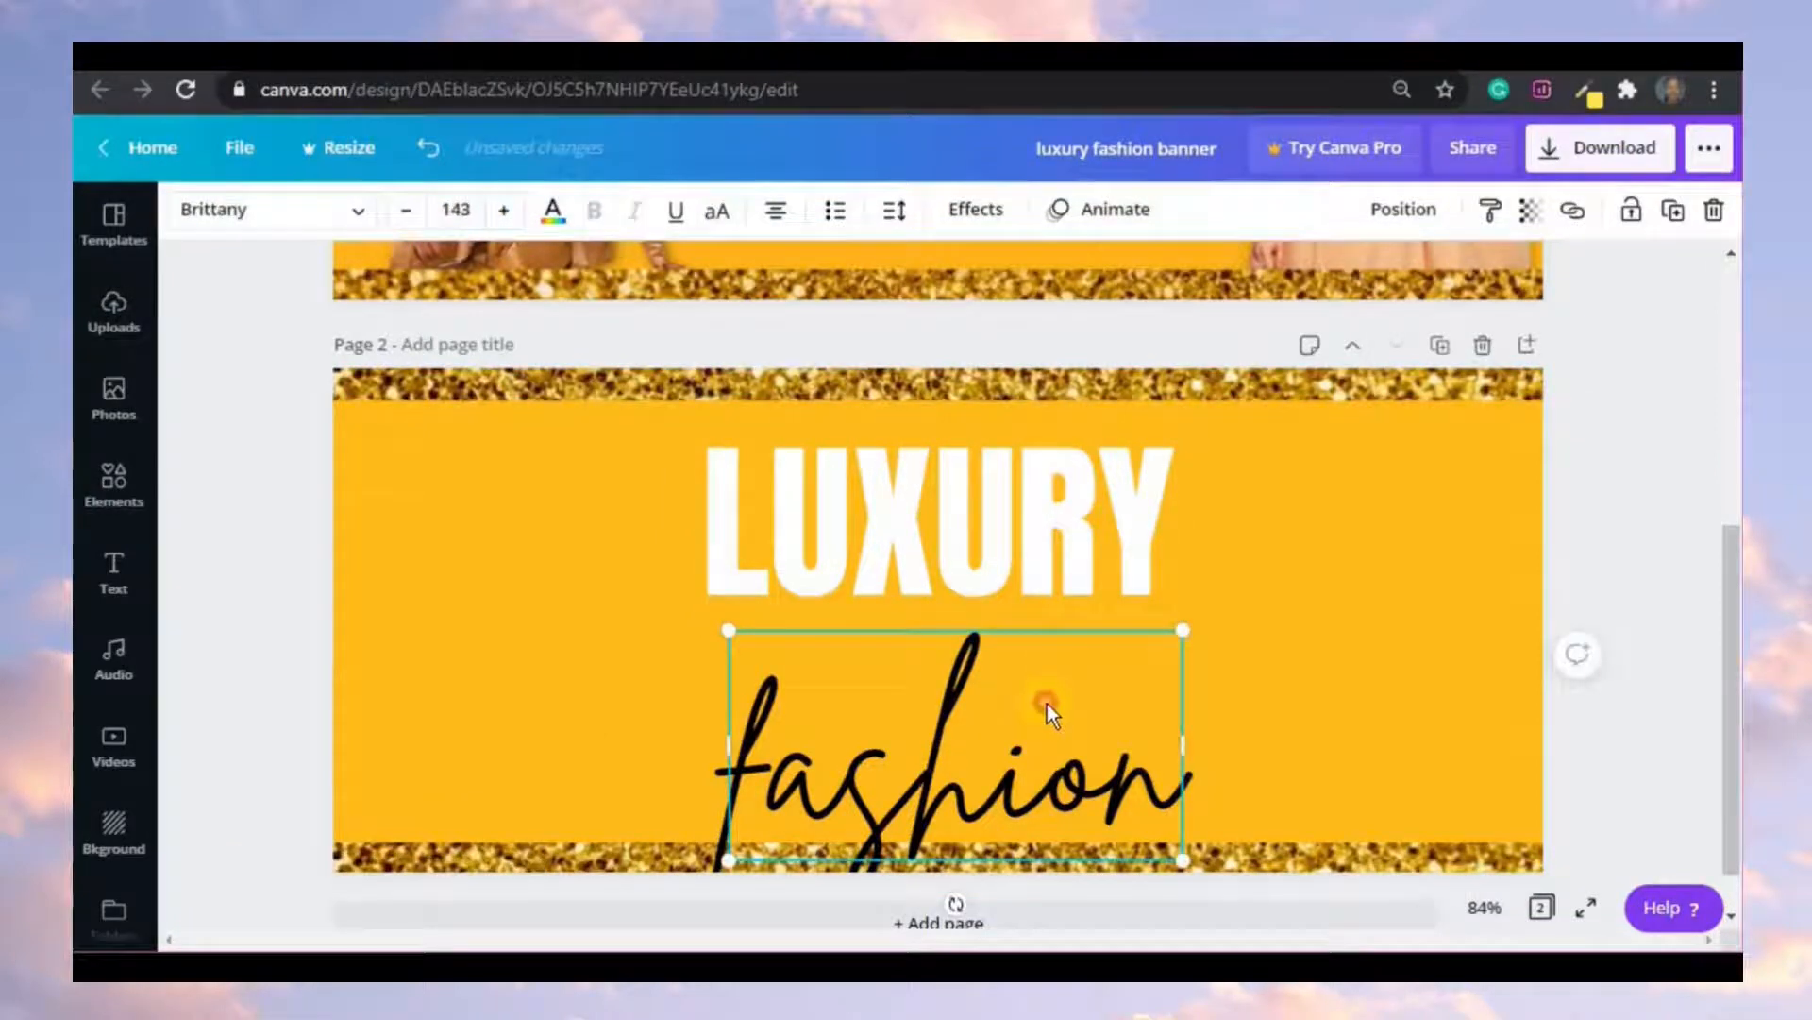
left_click_drag(1046, 705, 1092, 558)
left_click(1322, 549)
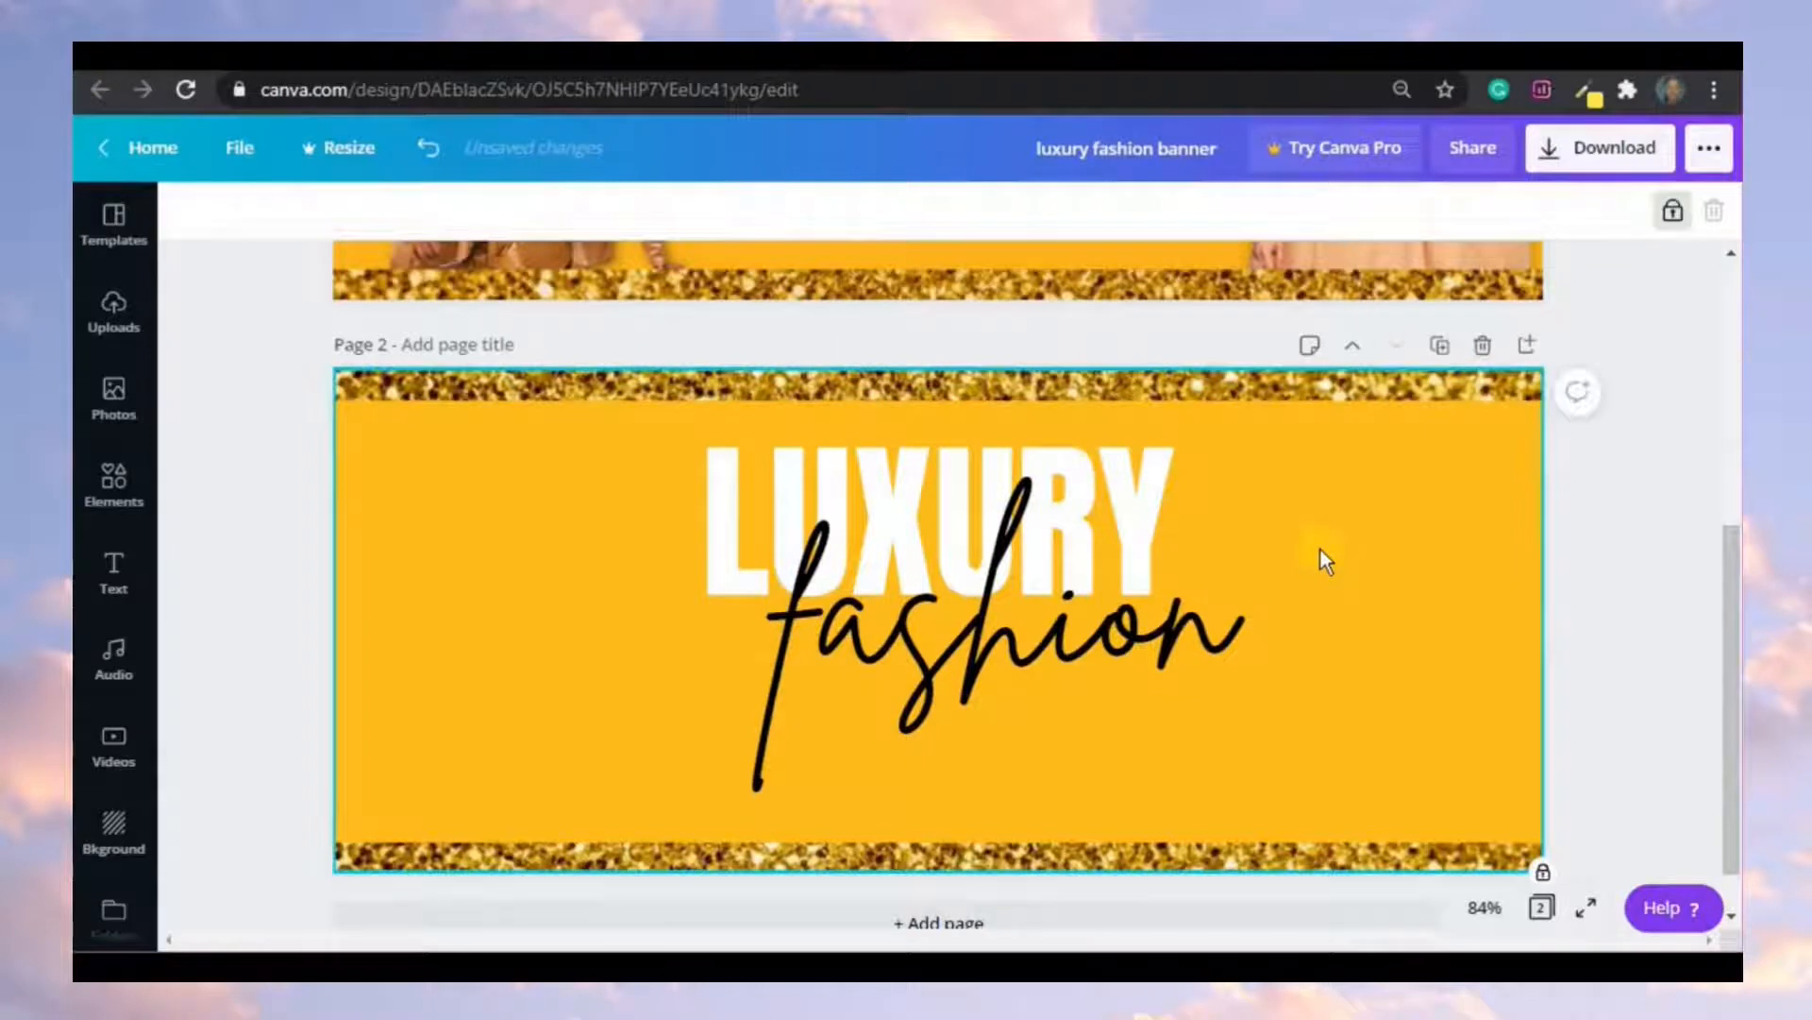
- Recolour the "fashion" script text with the dark brown from the photo colours
left_click(1221, 623)
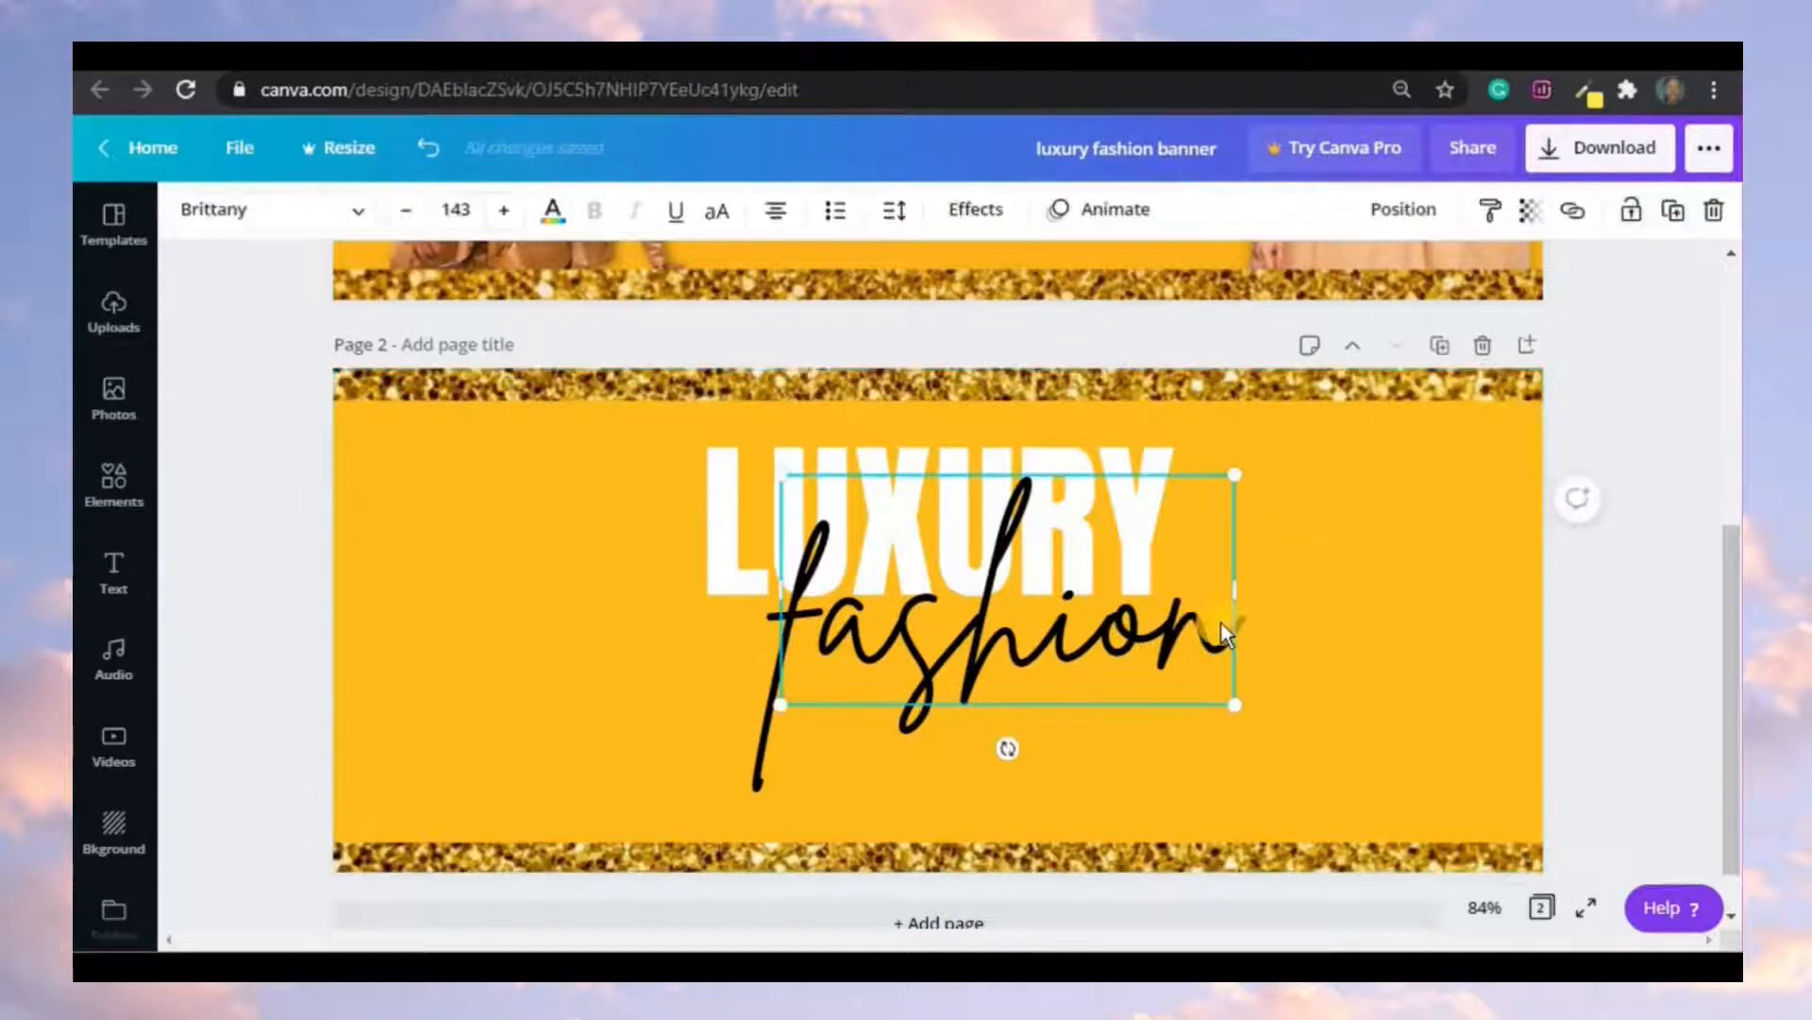
left_click(553, 211)
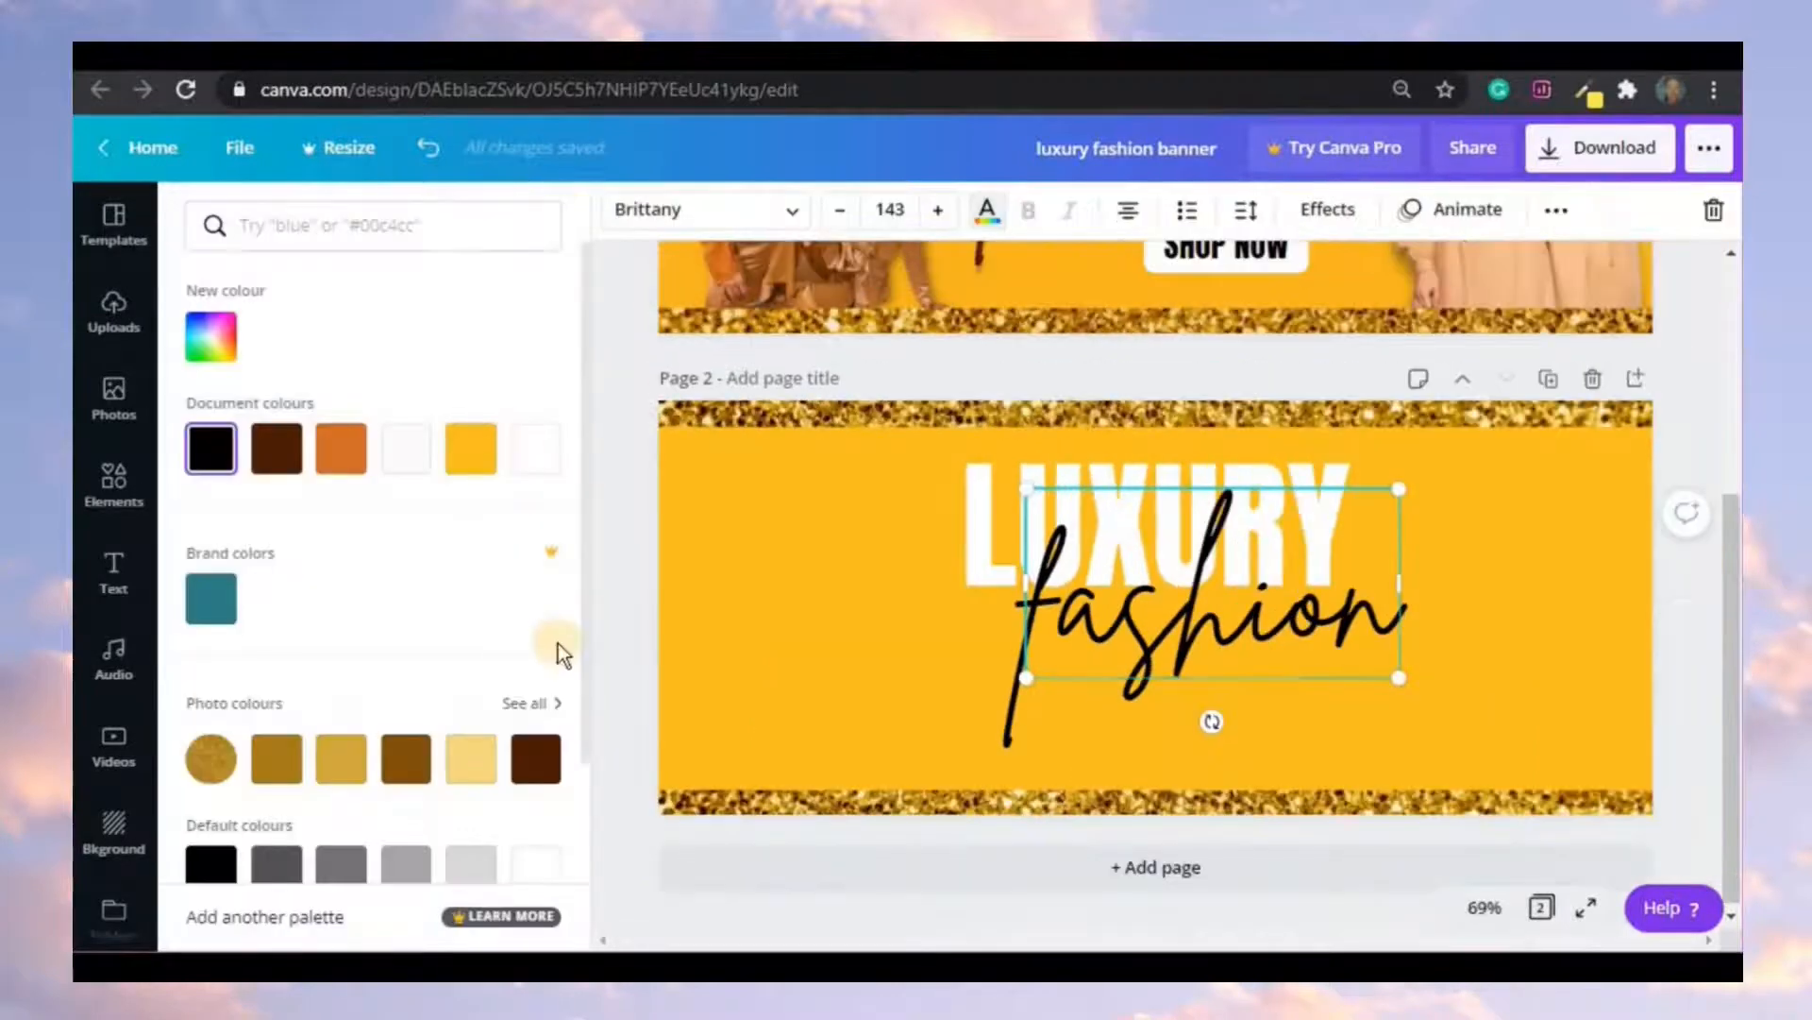
left_click(538, 761)
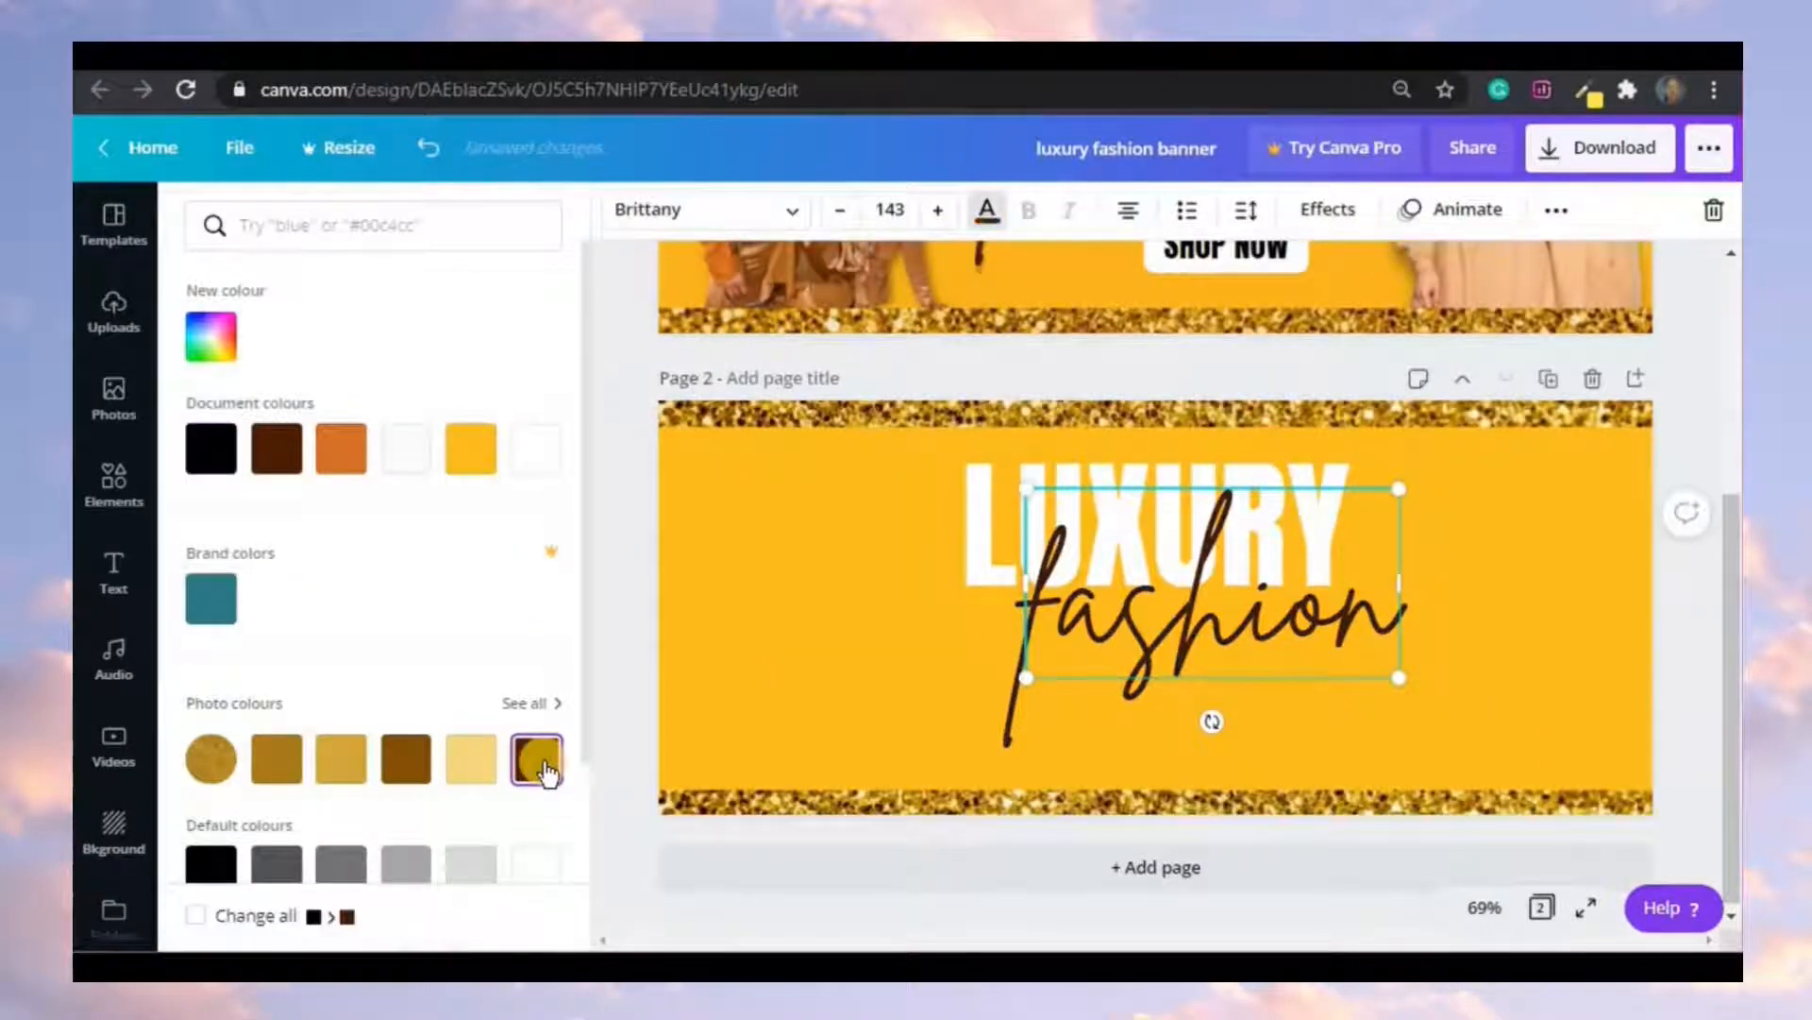
left_click(899, 656)
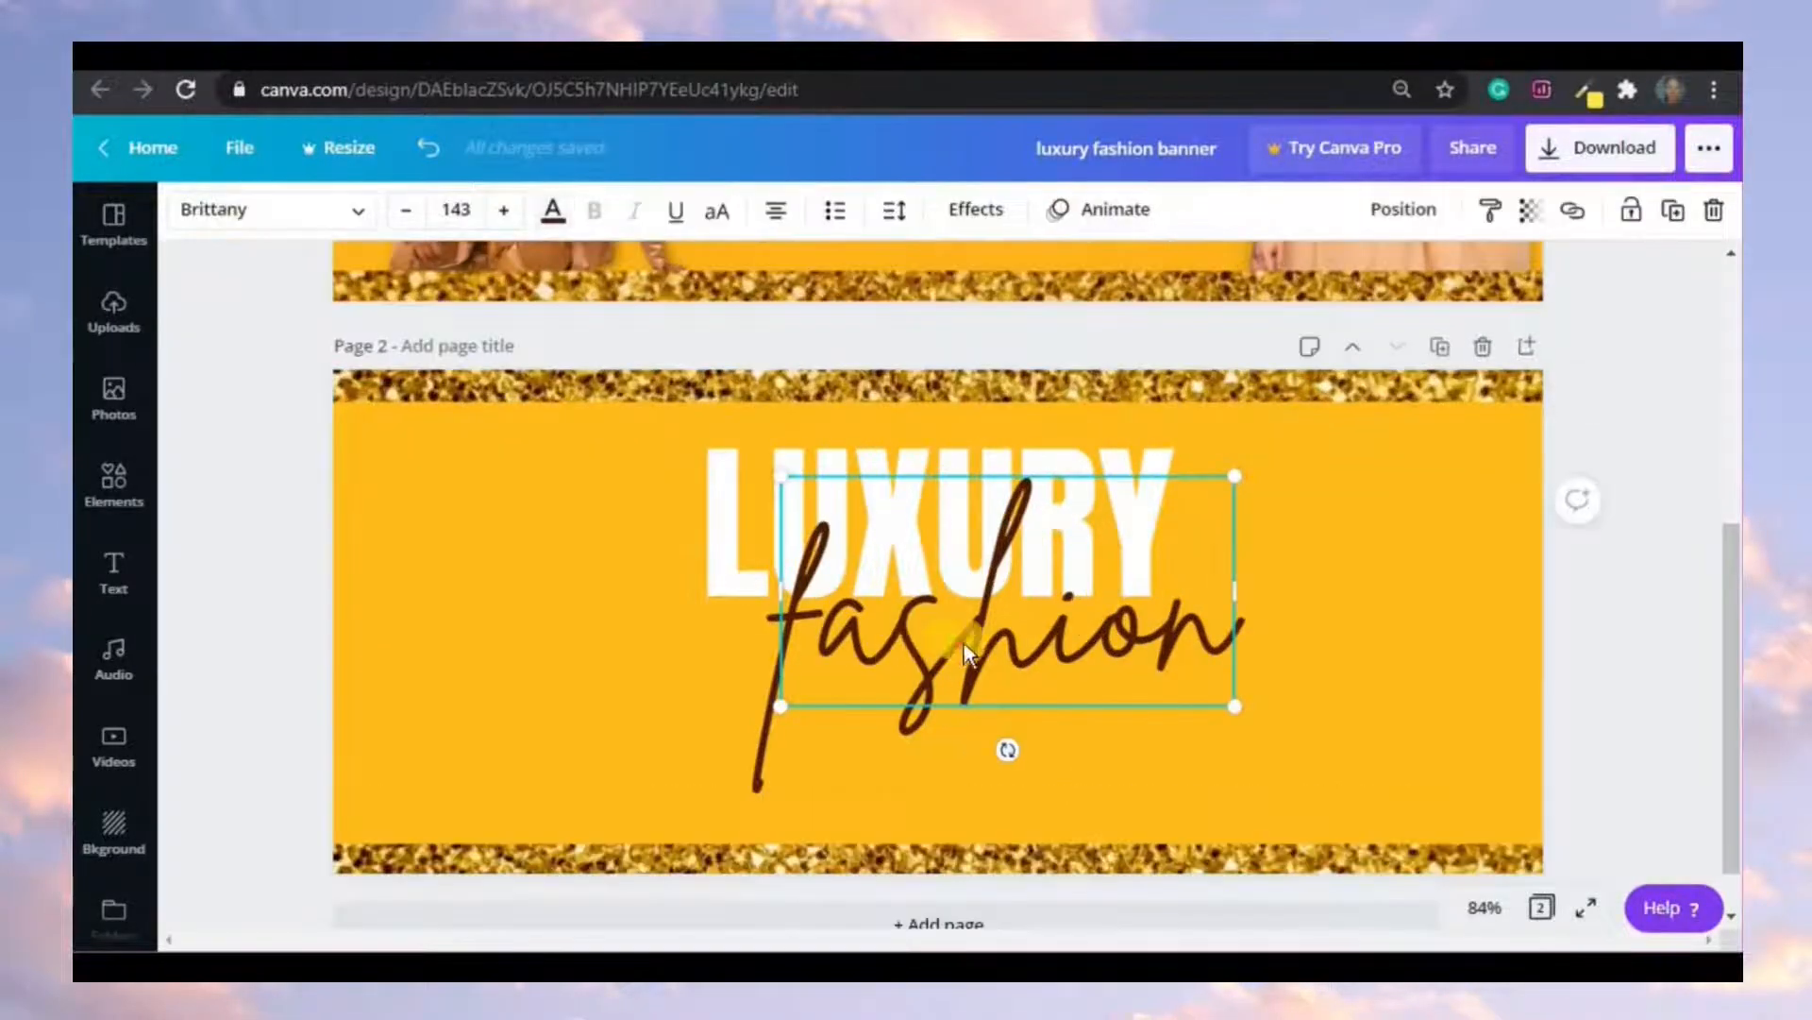
left_click(1424, 557)
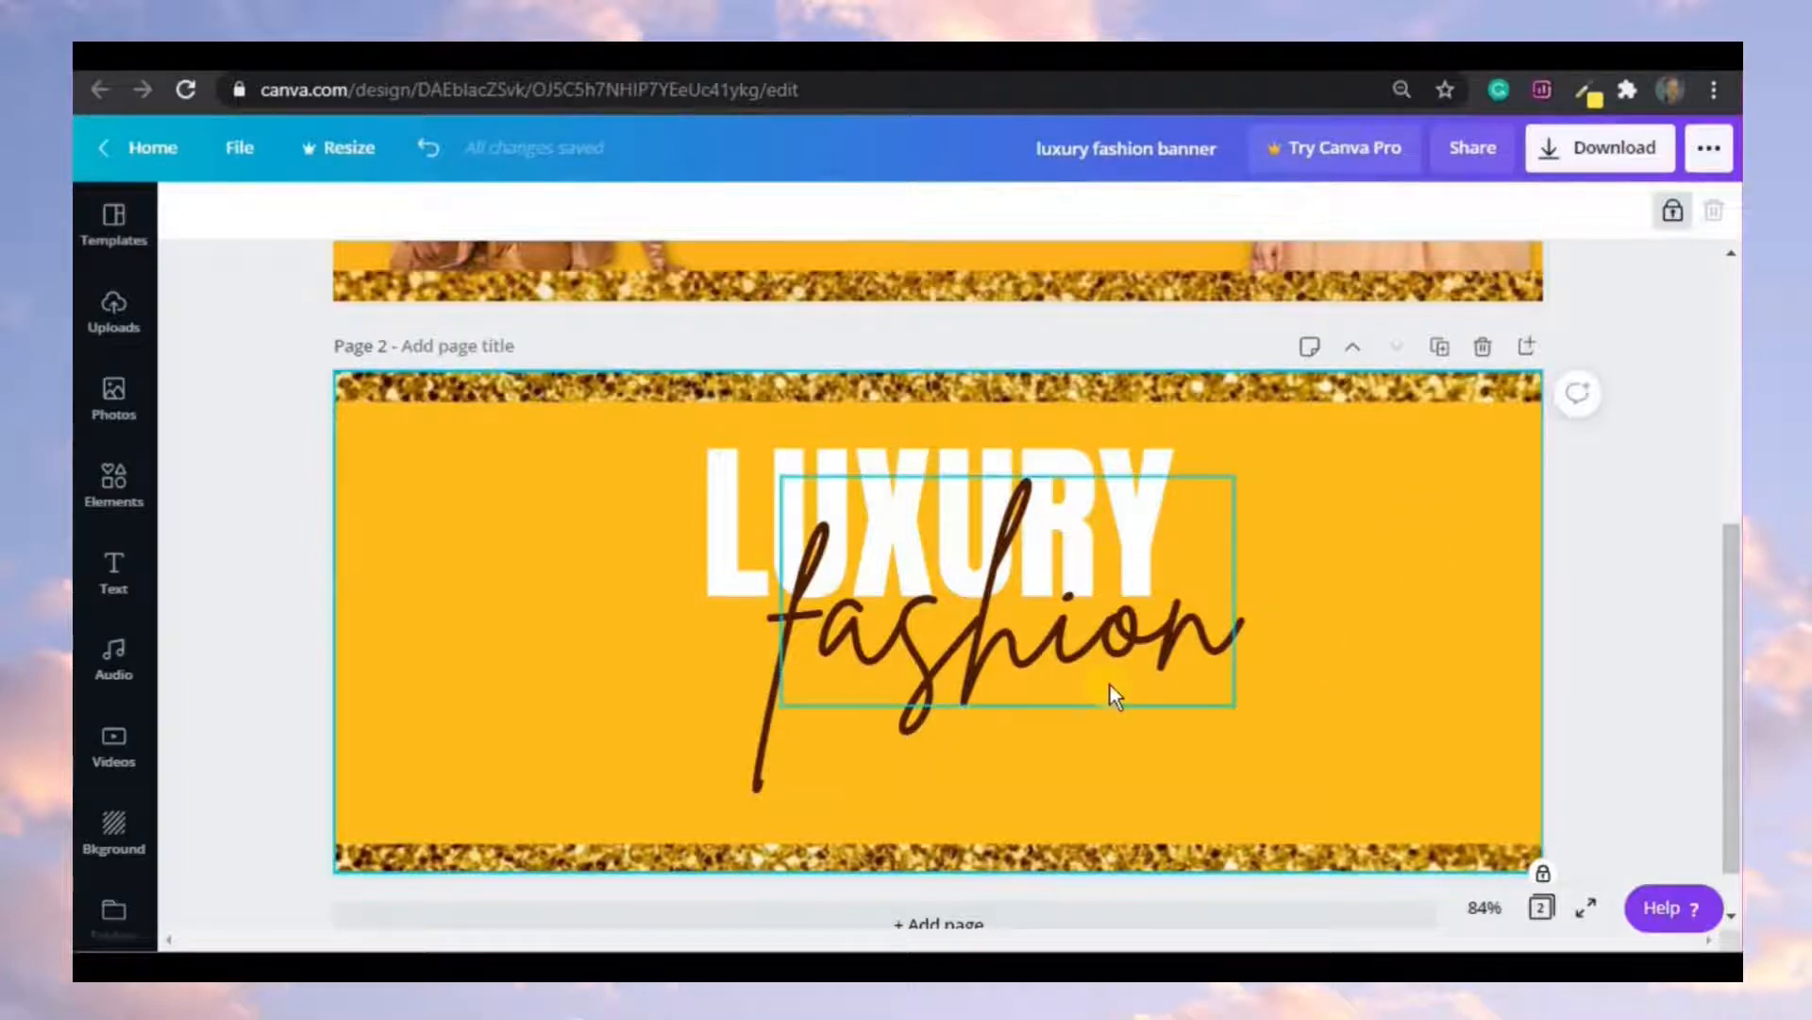
- Apply a Shadow effect to the "fashion" text with an offset of 36
left_click(1048, 696)
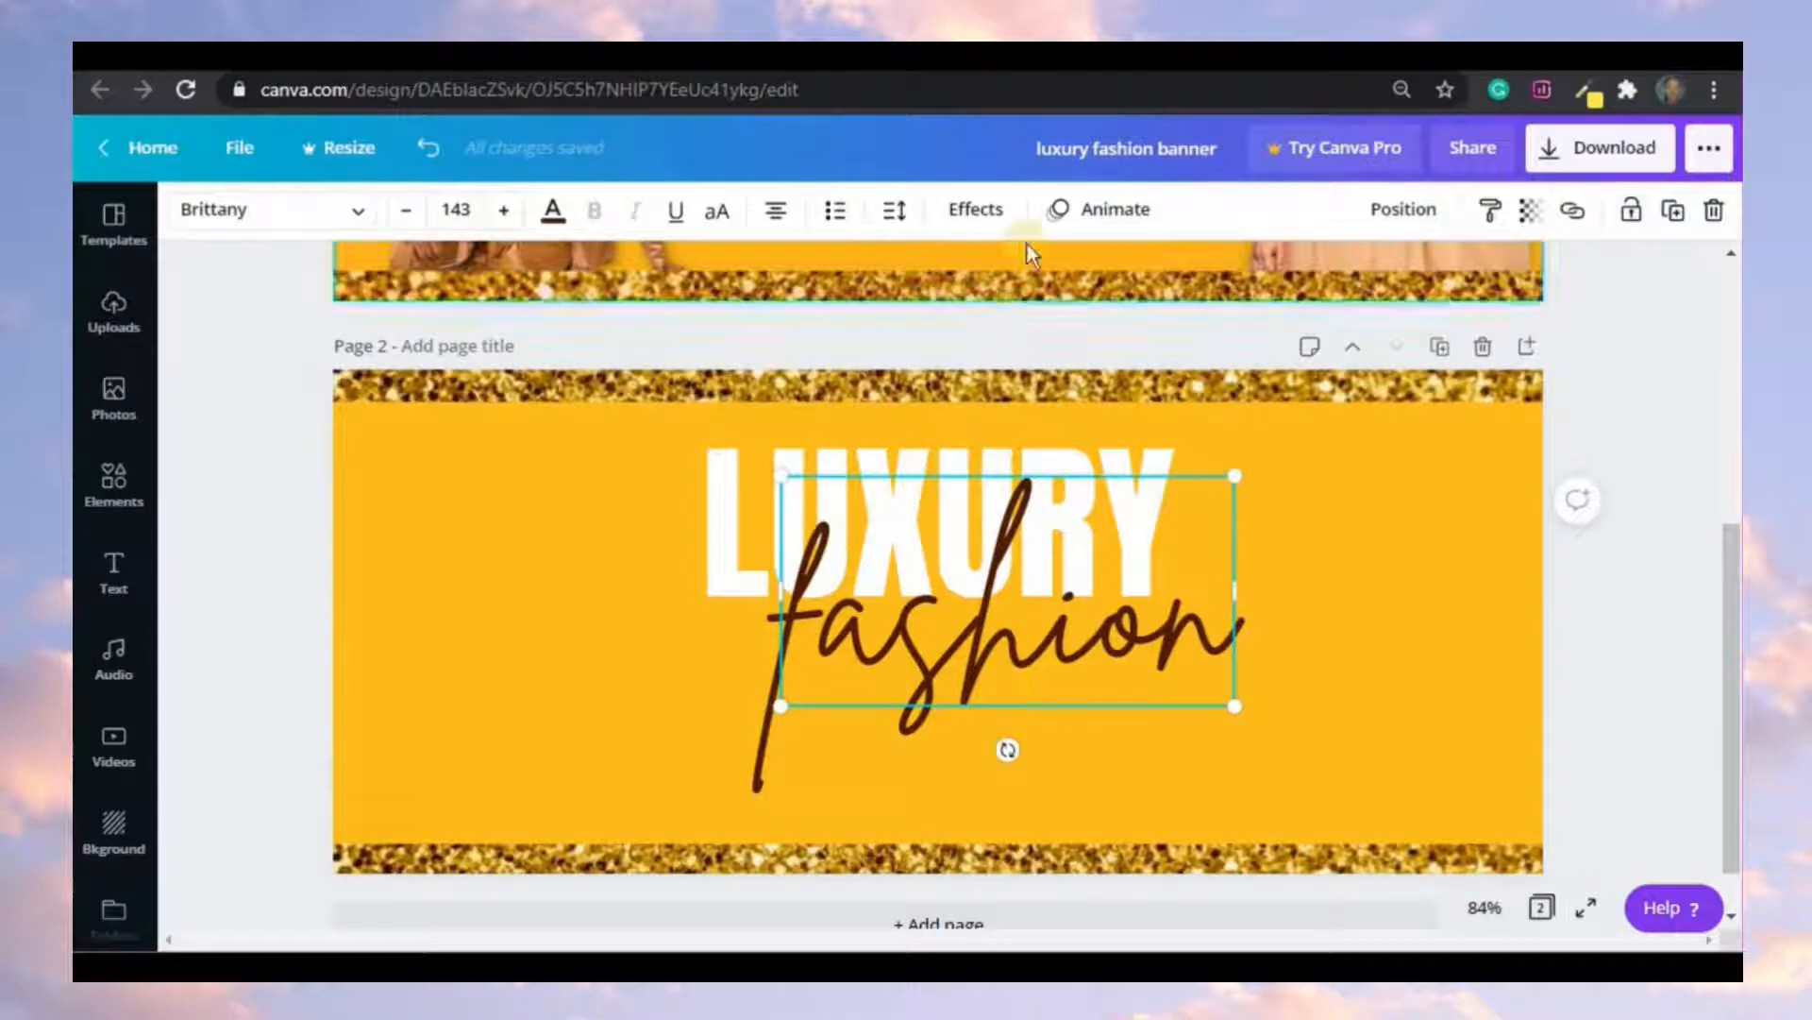
left_click(977, 209)
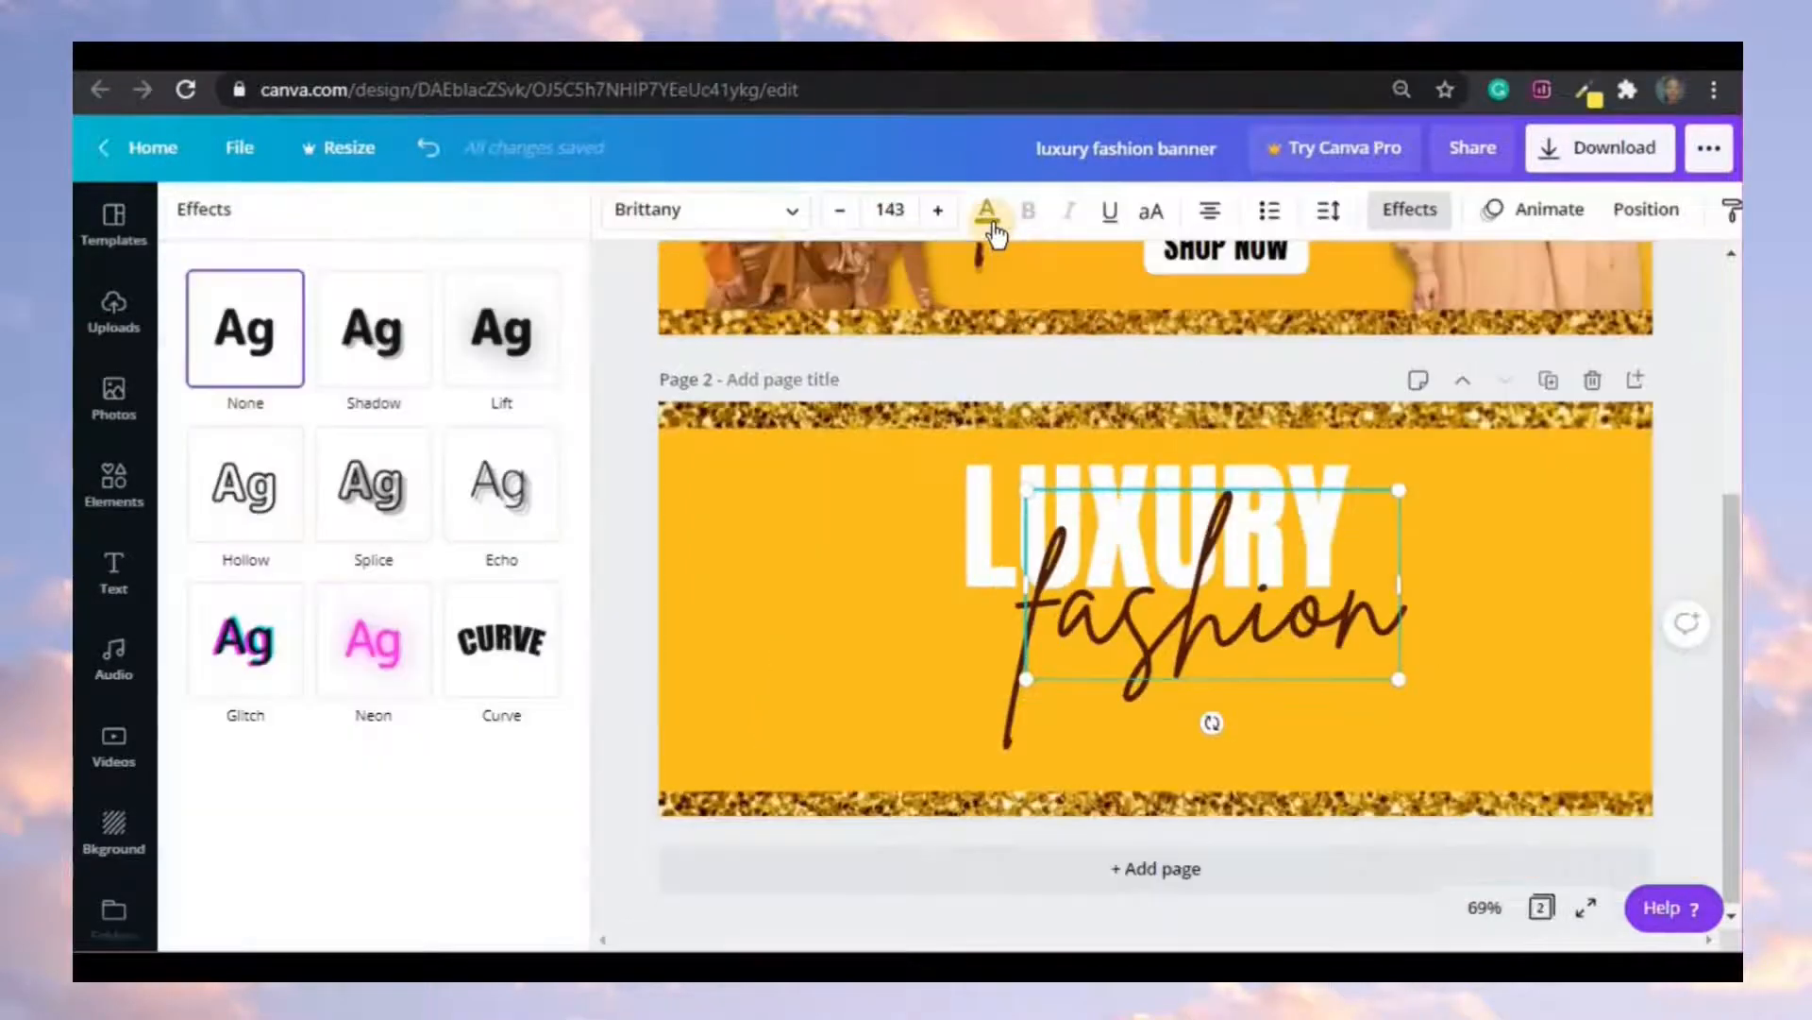
left_click(376, 349)
left_click(517, 432)
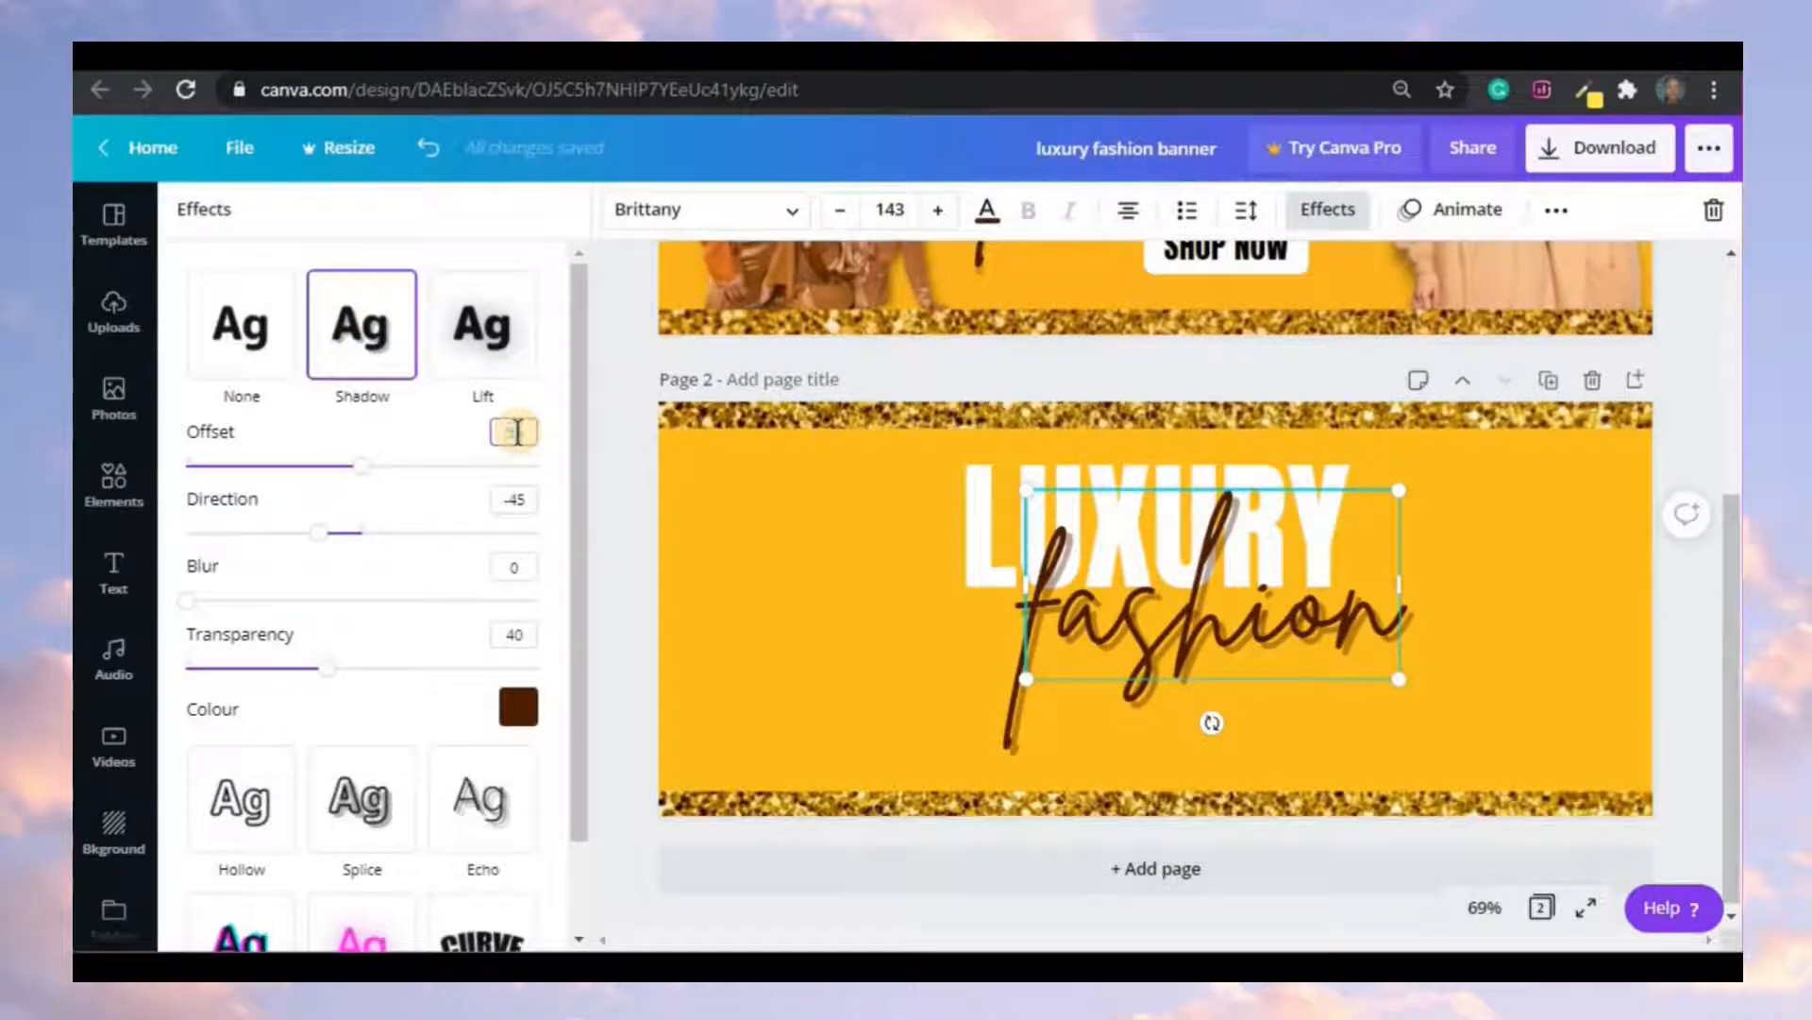
type("36")
- Set the "fashion" shadow's direction to -4 and its transparency to 19
left_click(532, 497)
double_click(531, 497)
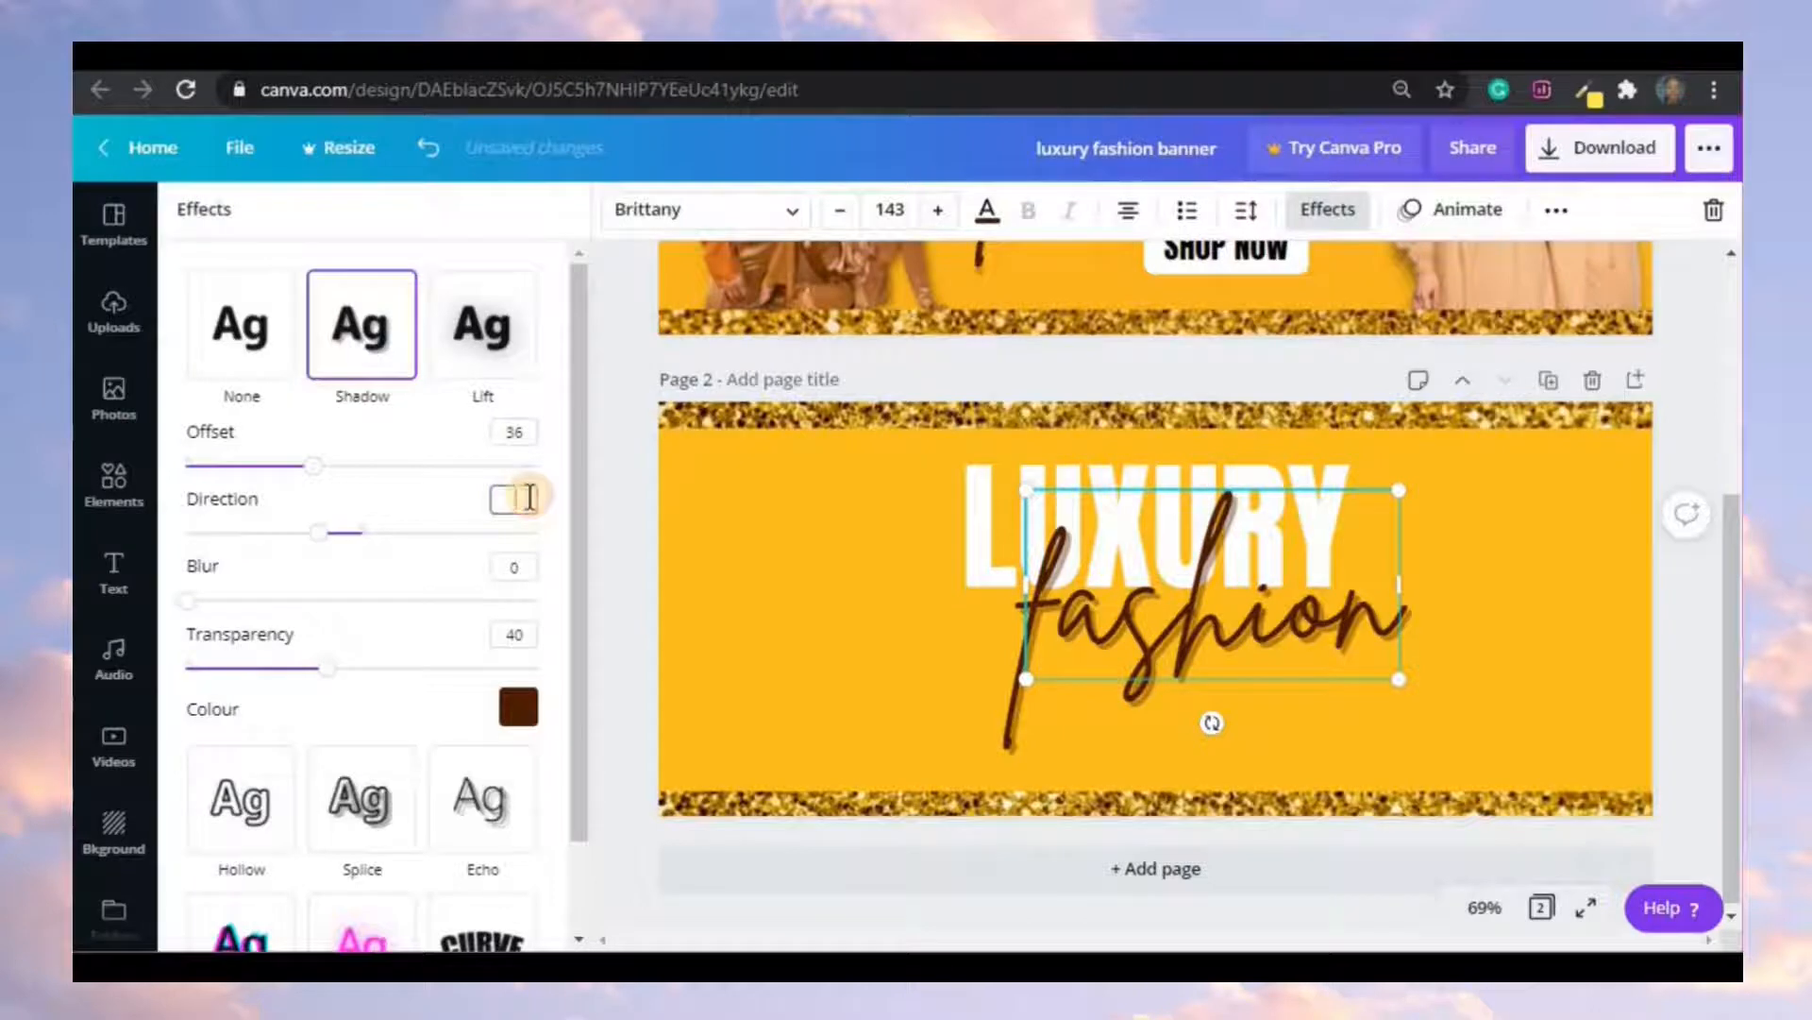
double_click(521, 633)
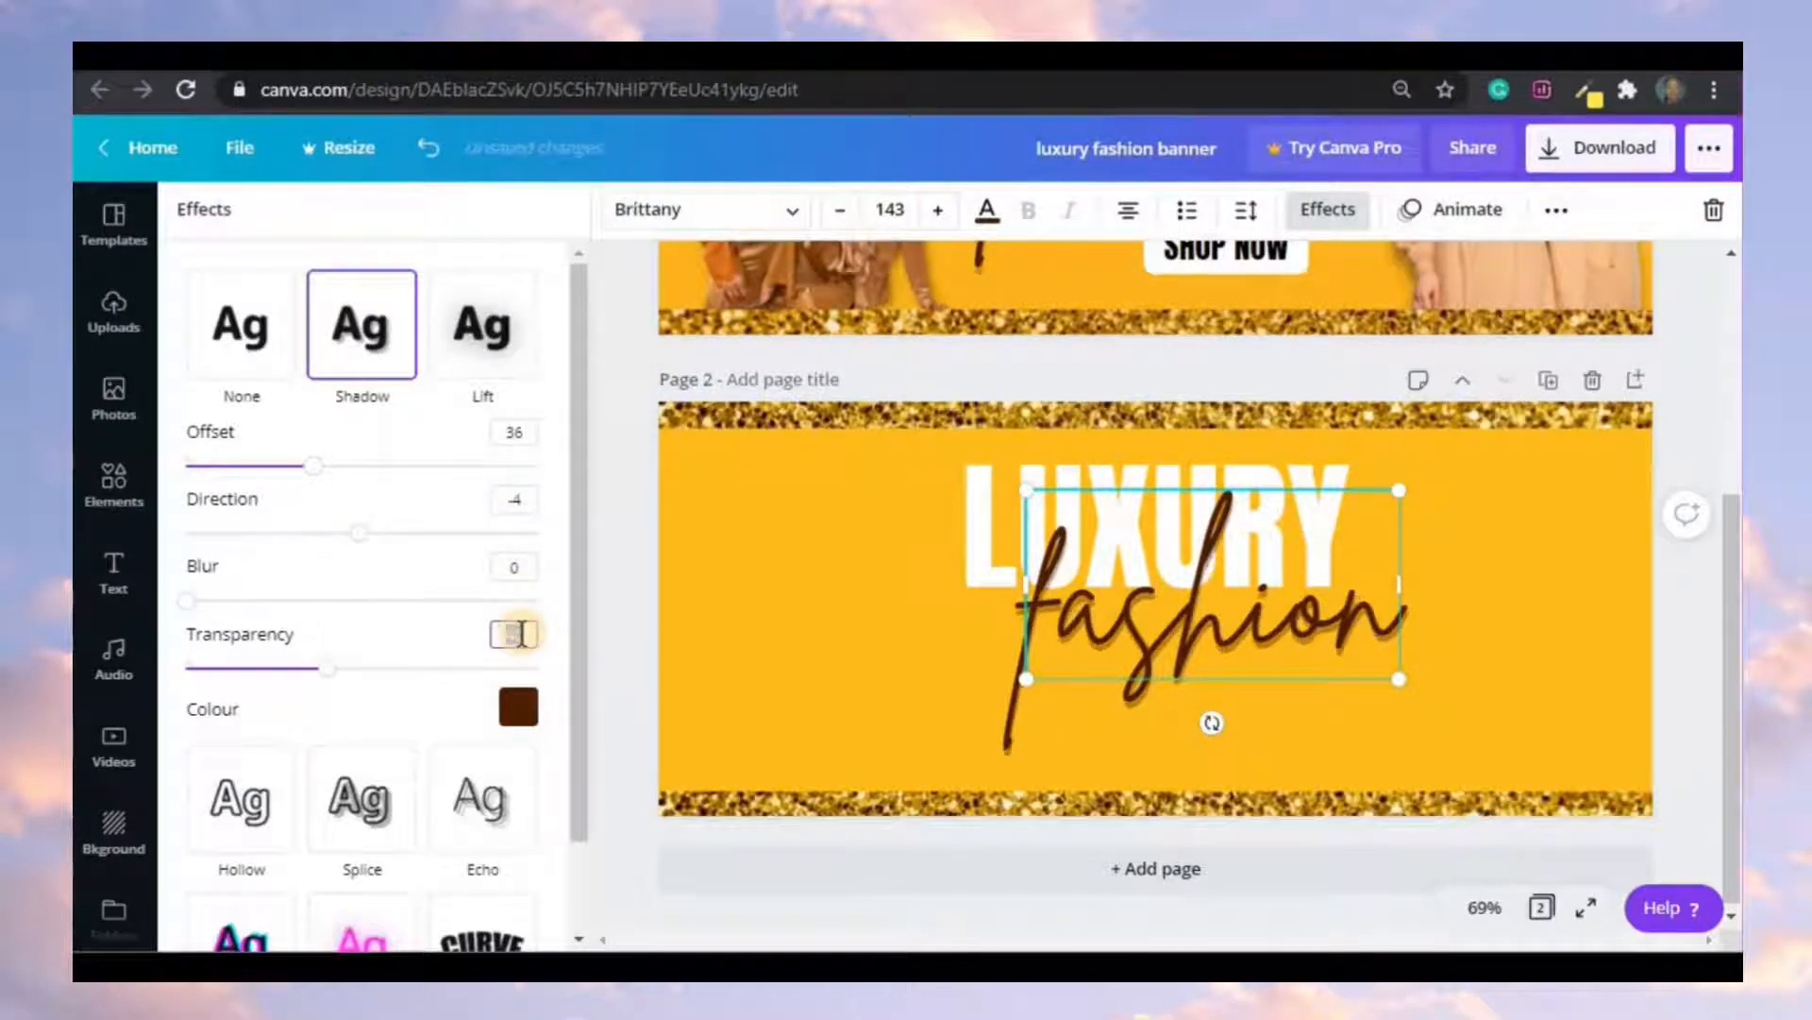
type("19")
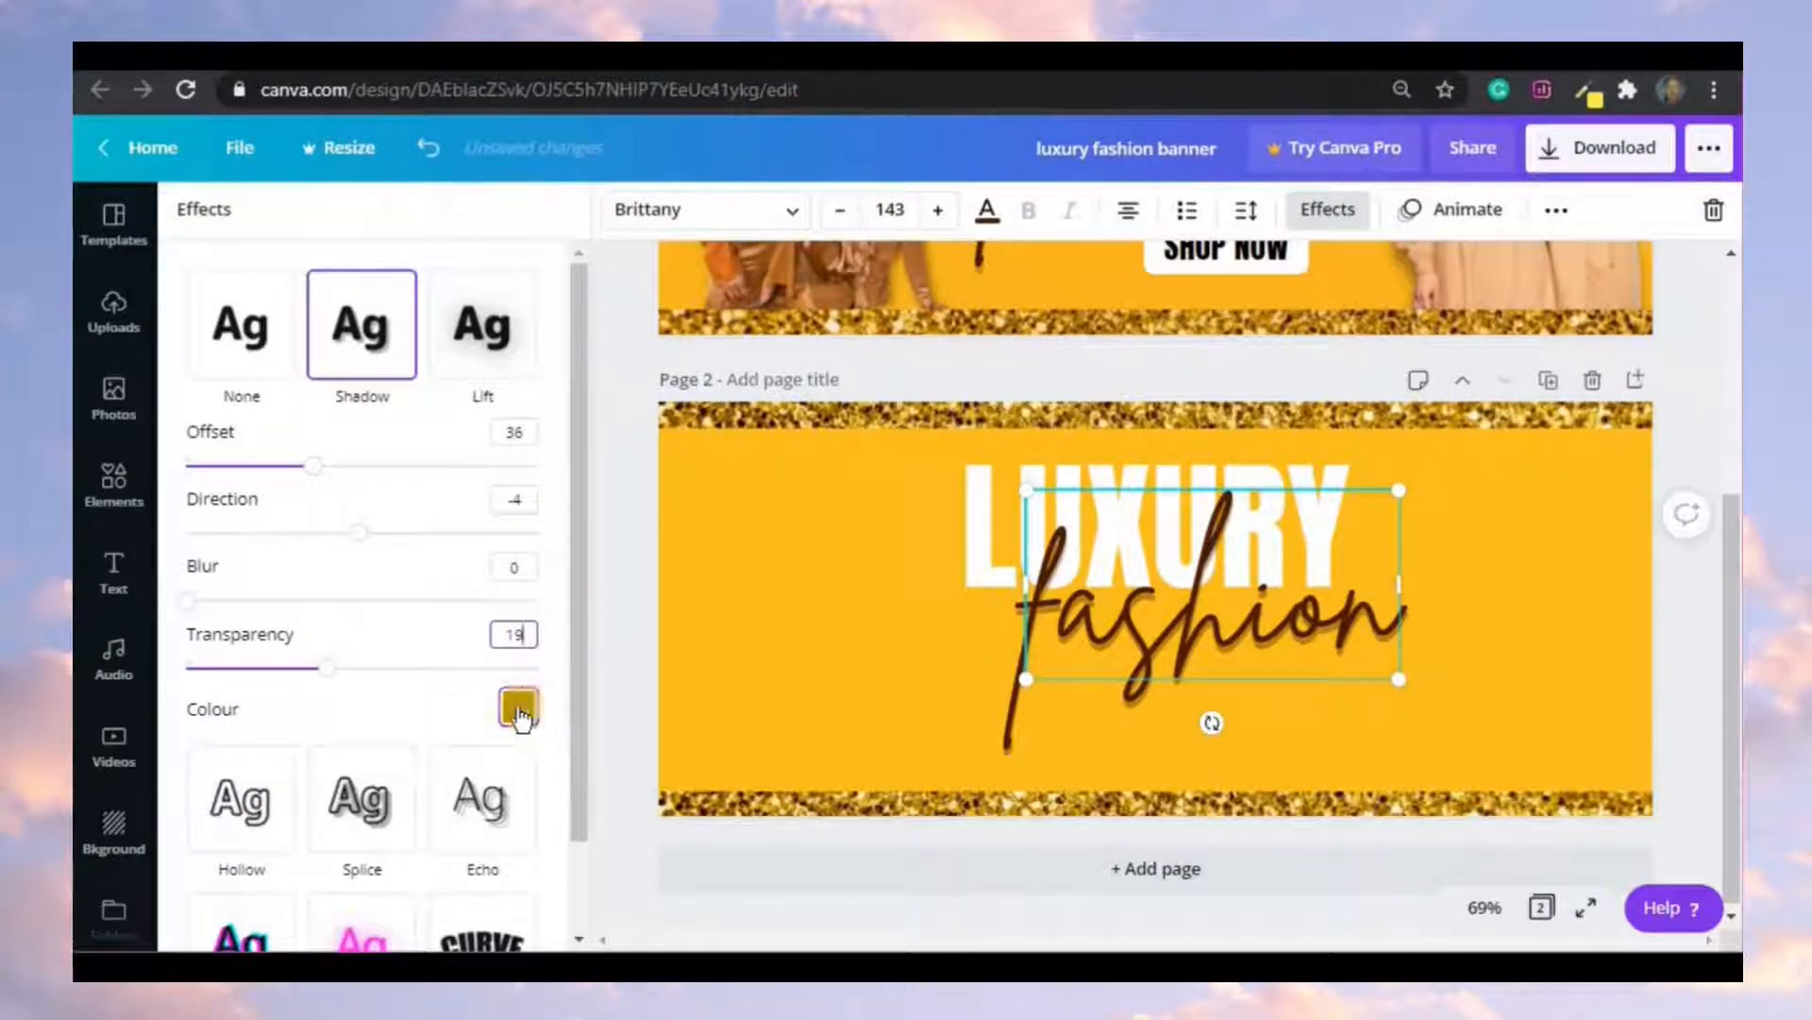
- Change the "fashion" shadow's colour to black from the document colours and leave the text selection
left_click(518, 710)
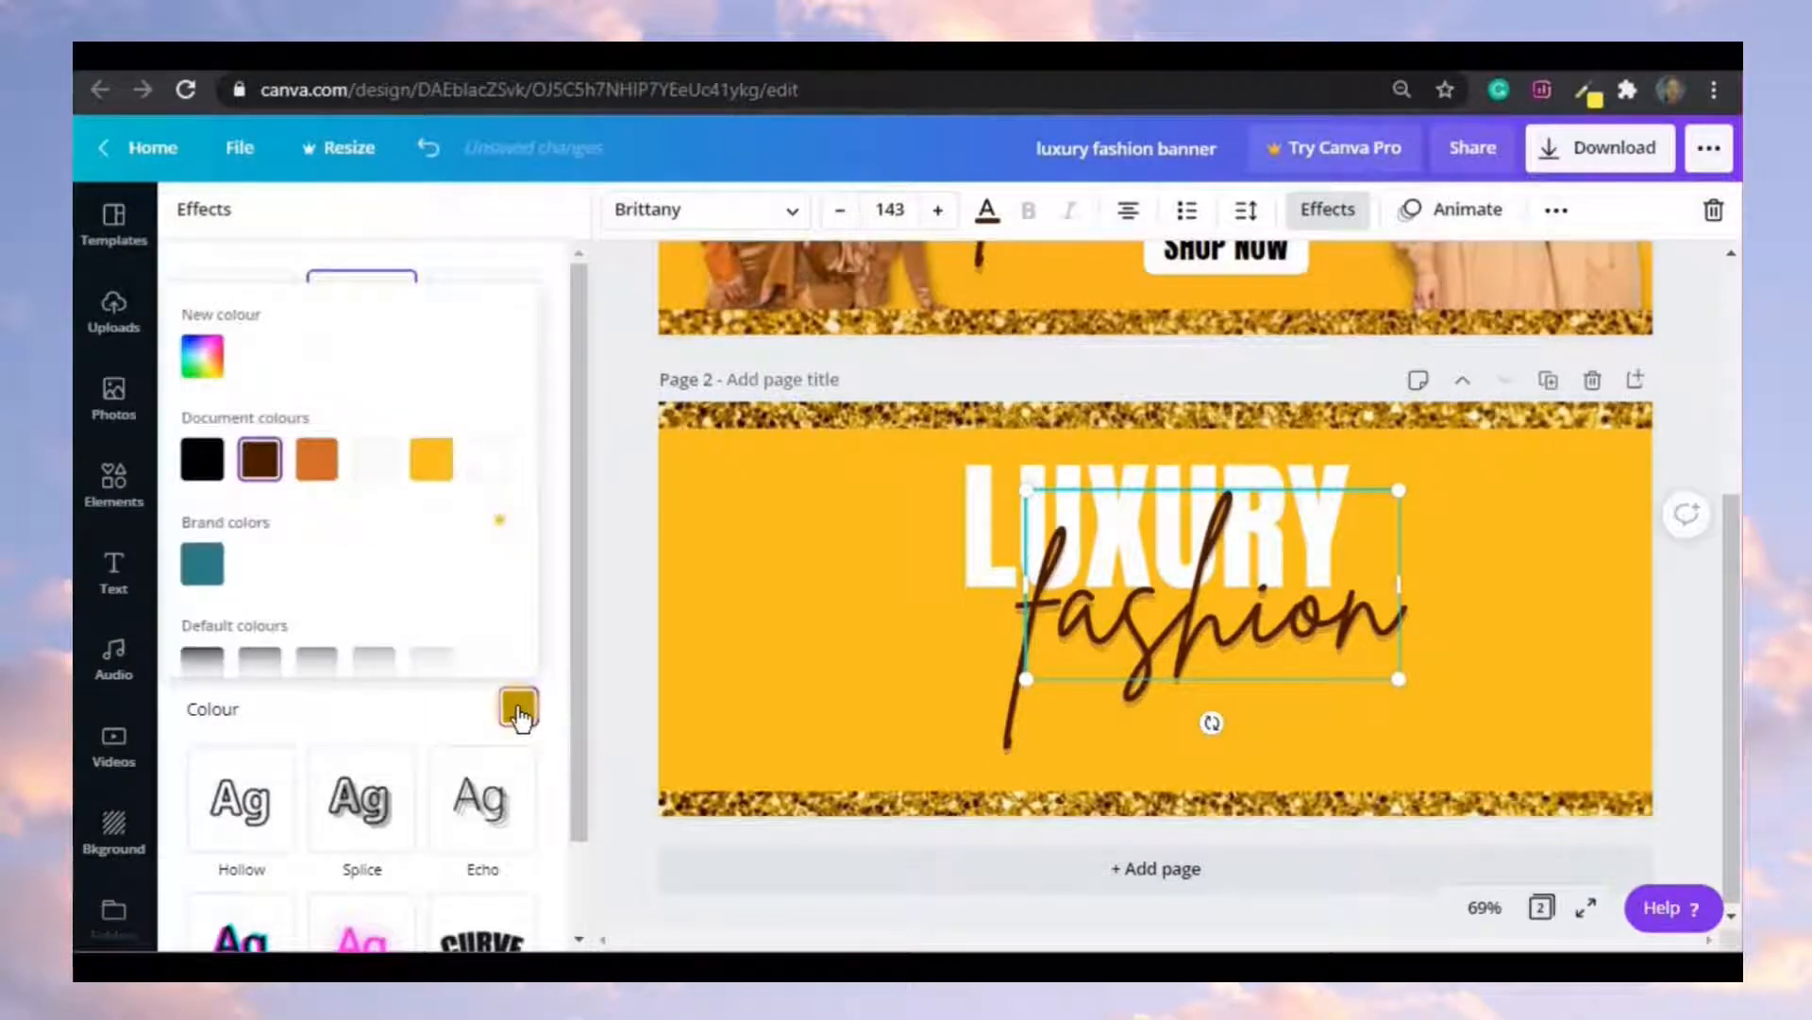
left_click(206, 472)
left_click(772, 564)
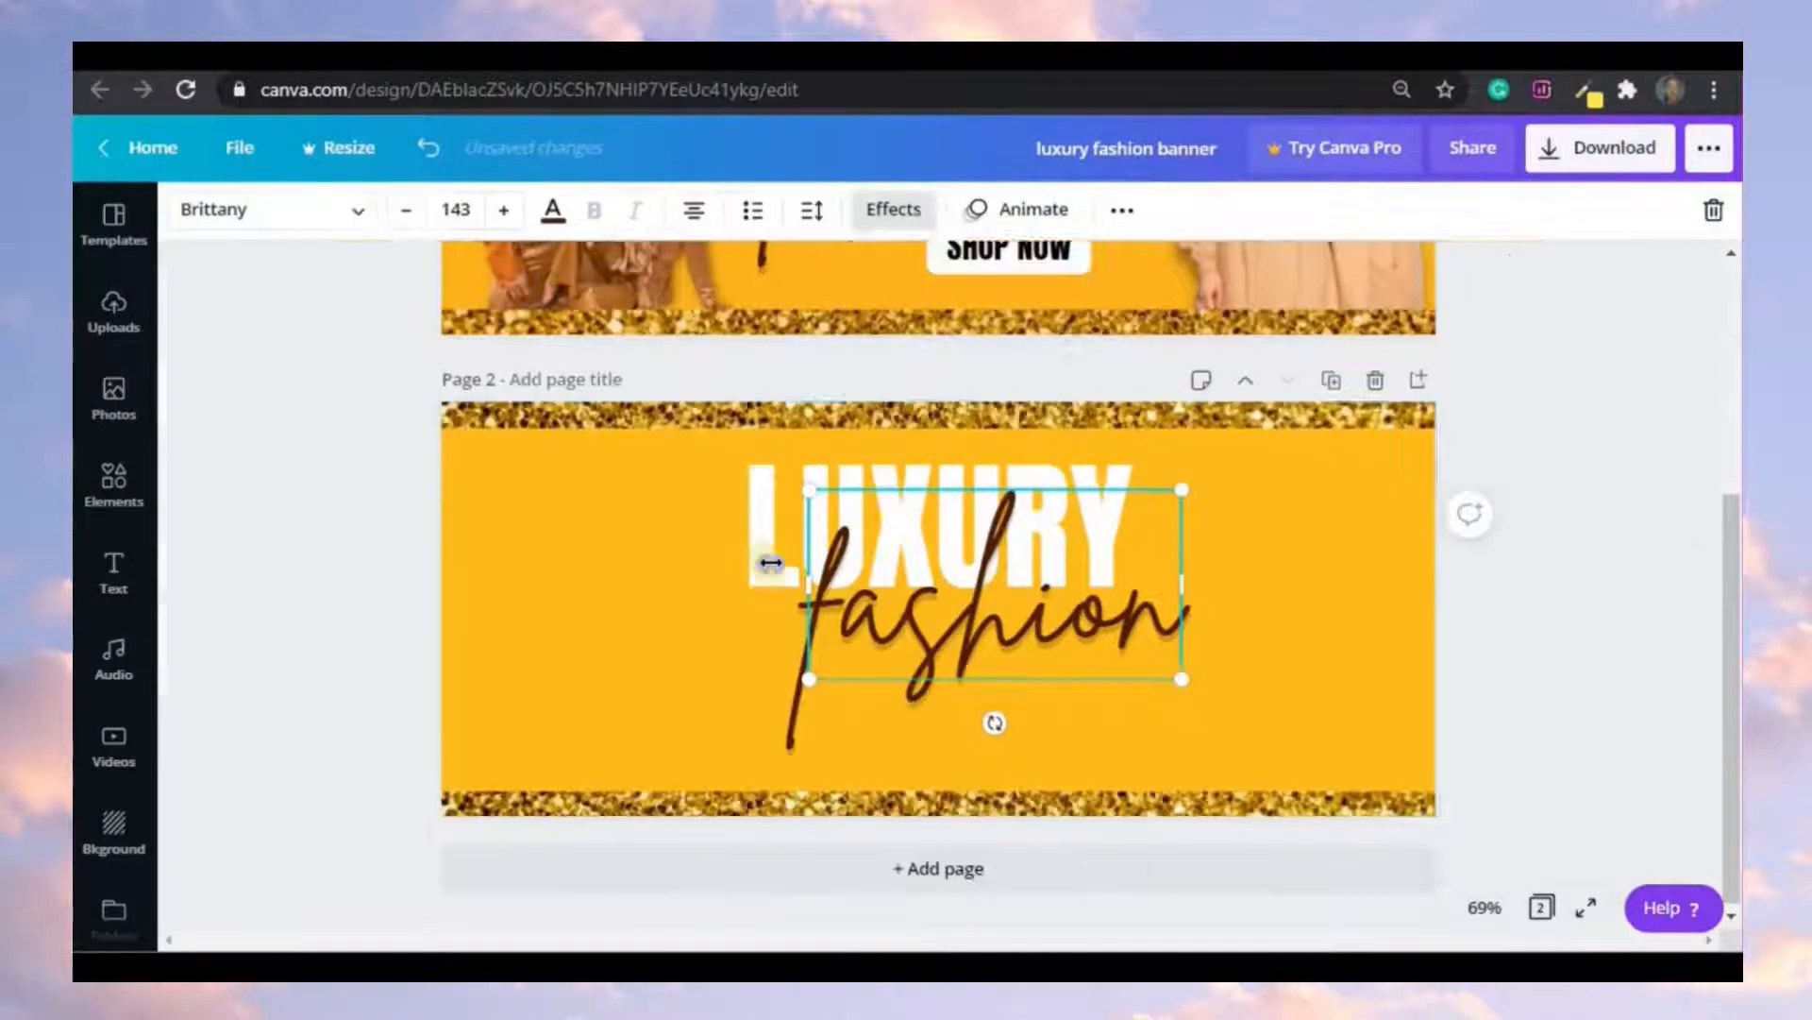
left_click(1324, 602)
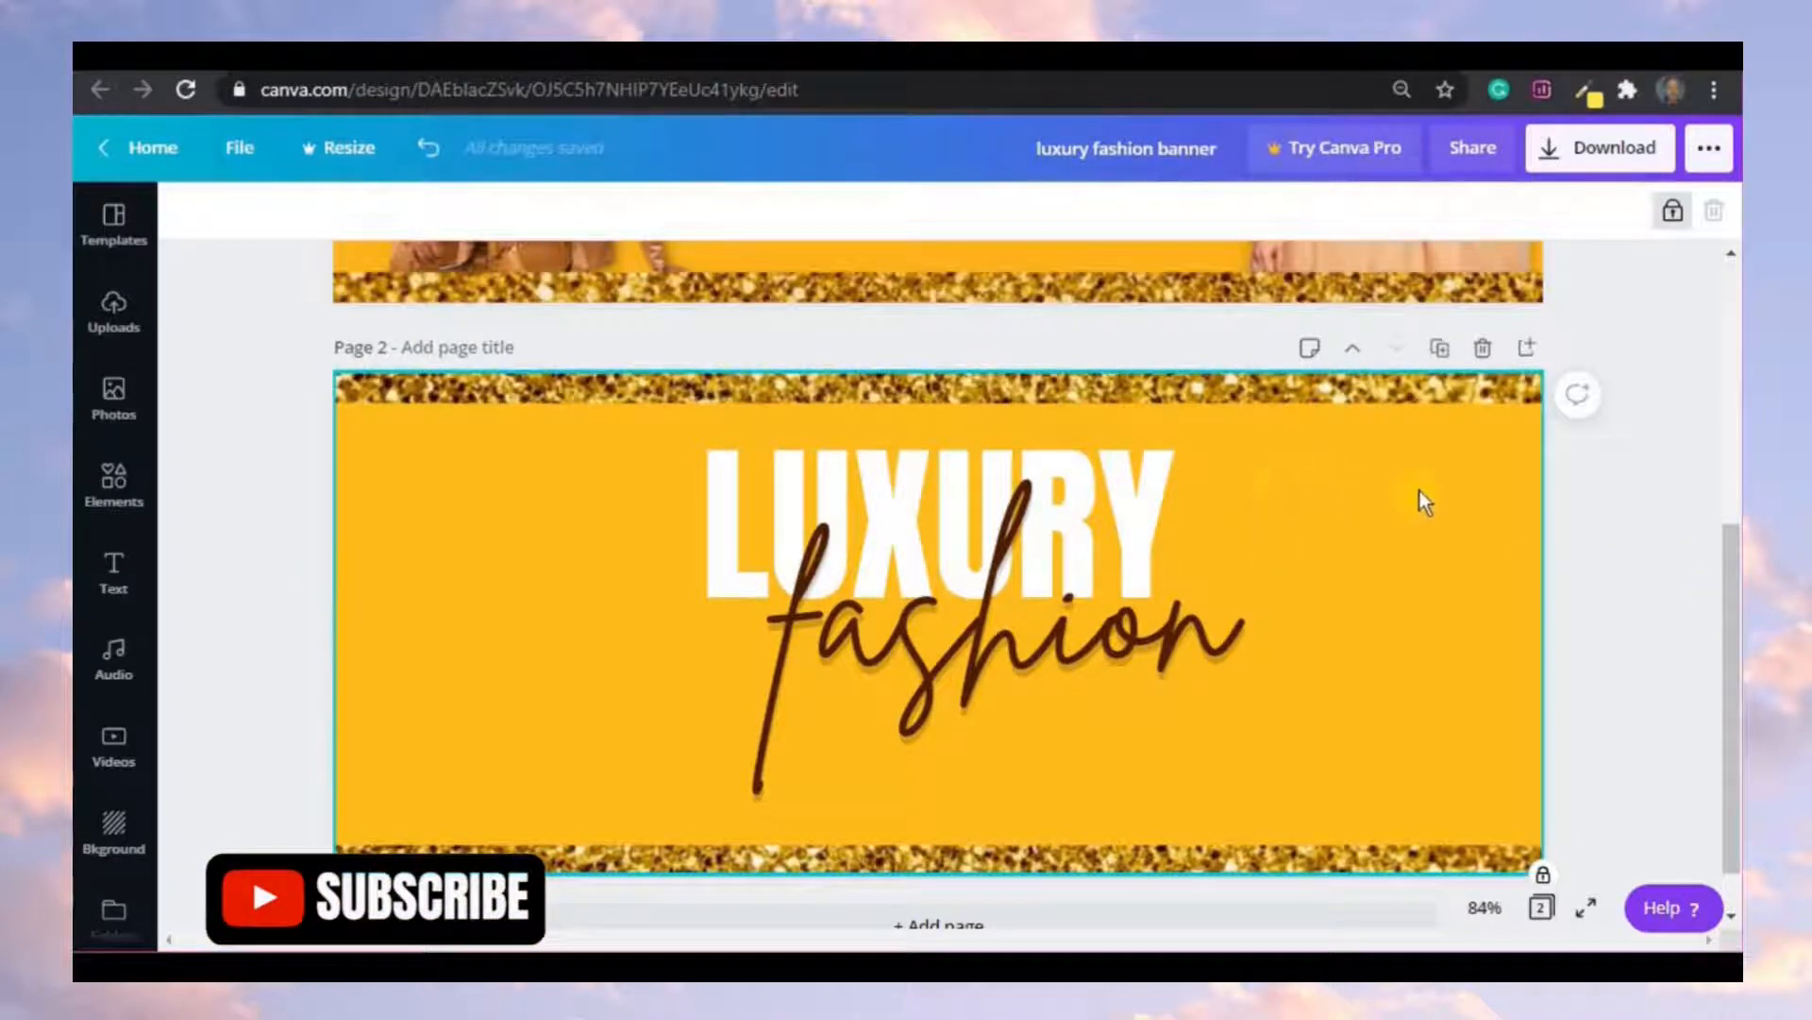
- Group the "LUXURY" heading and the "fashion" script text together
left_click_drag(1419, 491, 634, 795)
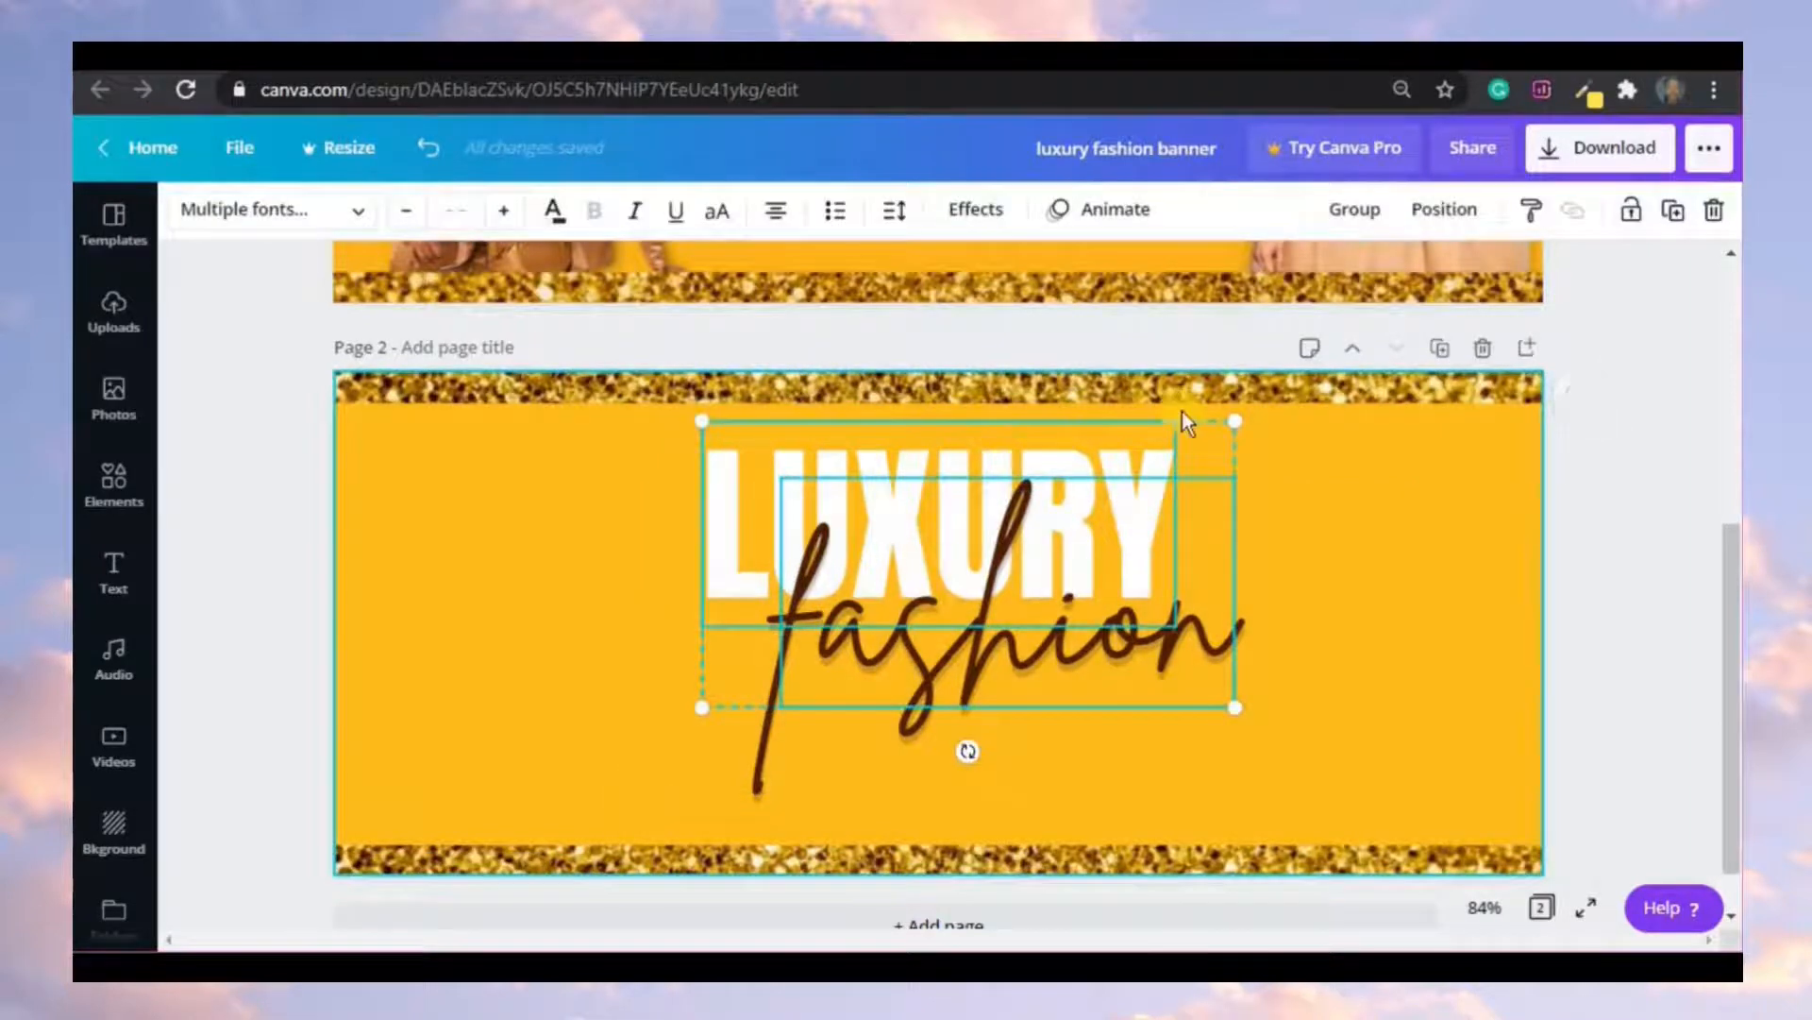
left_click(1369, 219)
left_click(1296, 569)
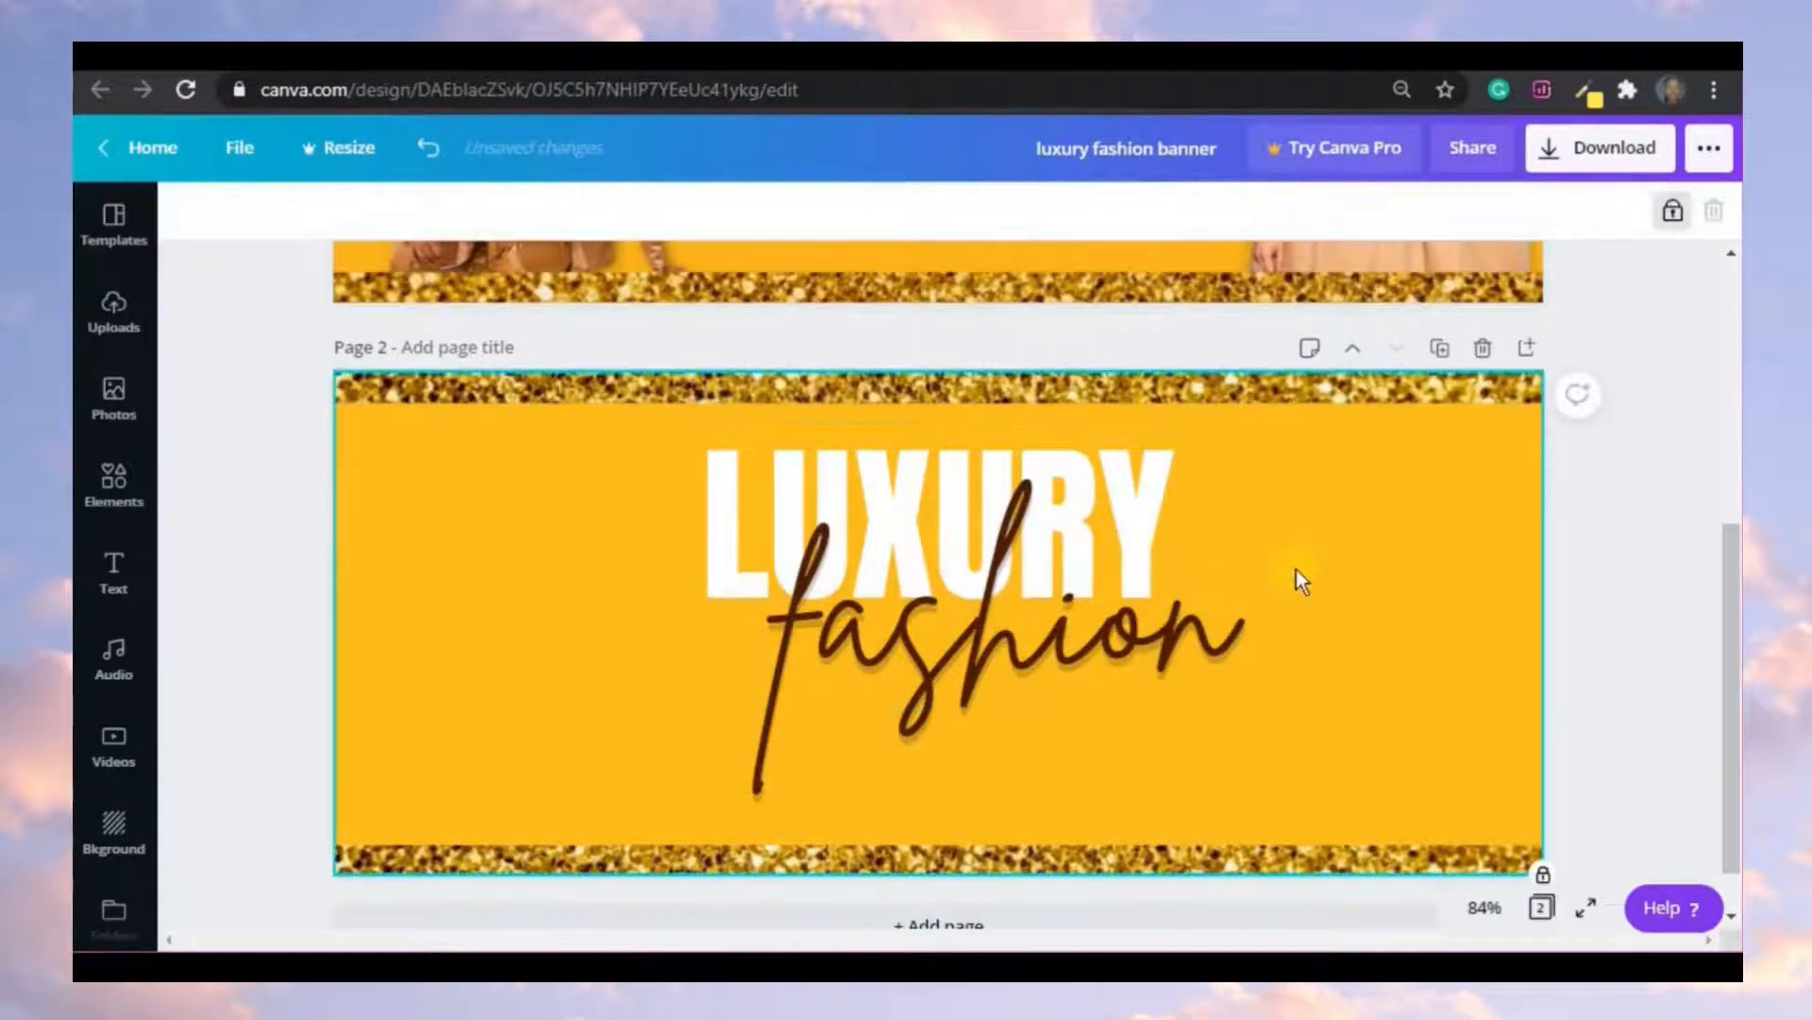
- Align the grouped text to the middle and centre of the page, and move it up close to the upper glitter border
left_click(1068, 559)
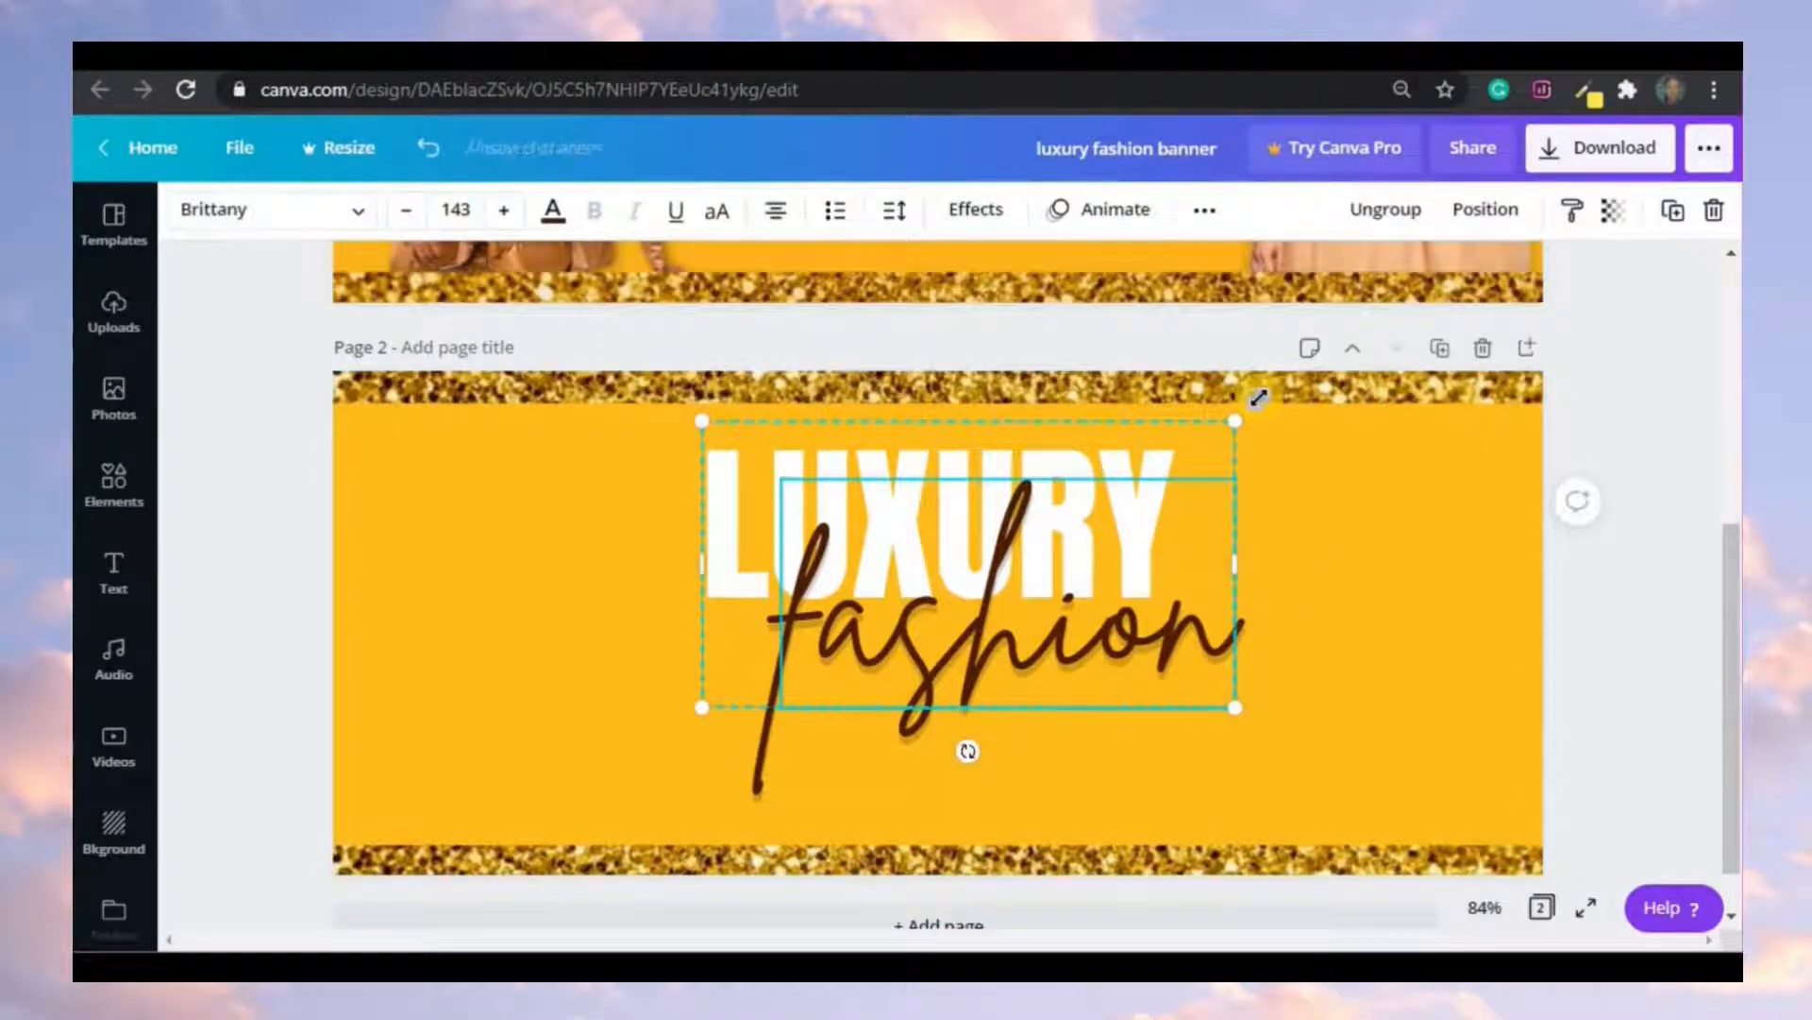
left_click(1479, 225)
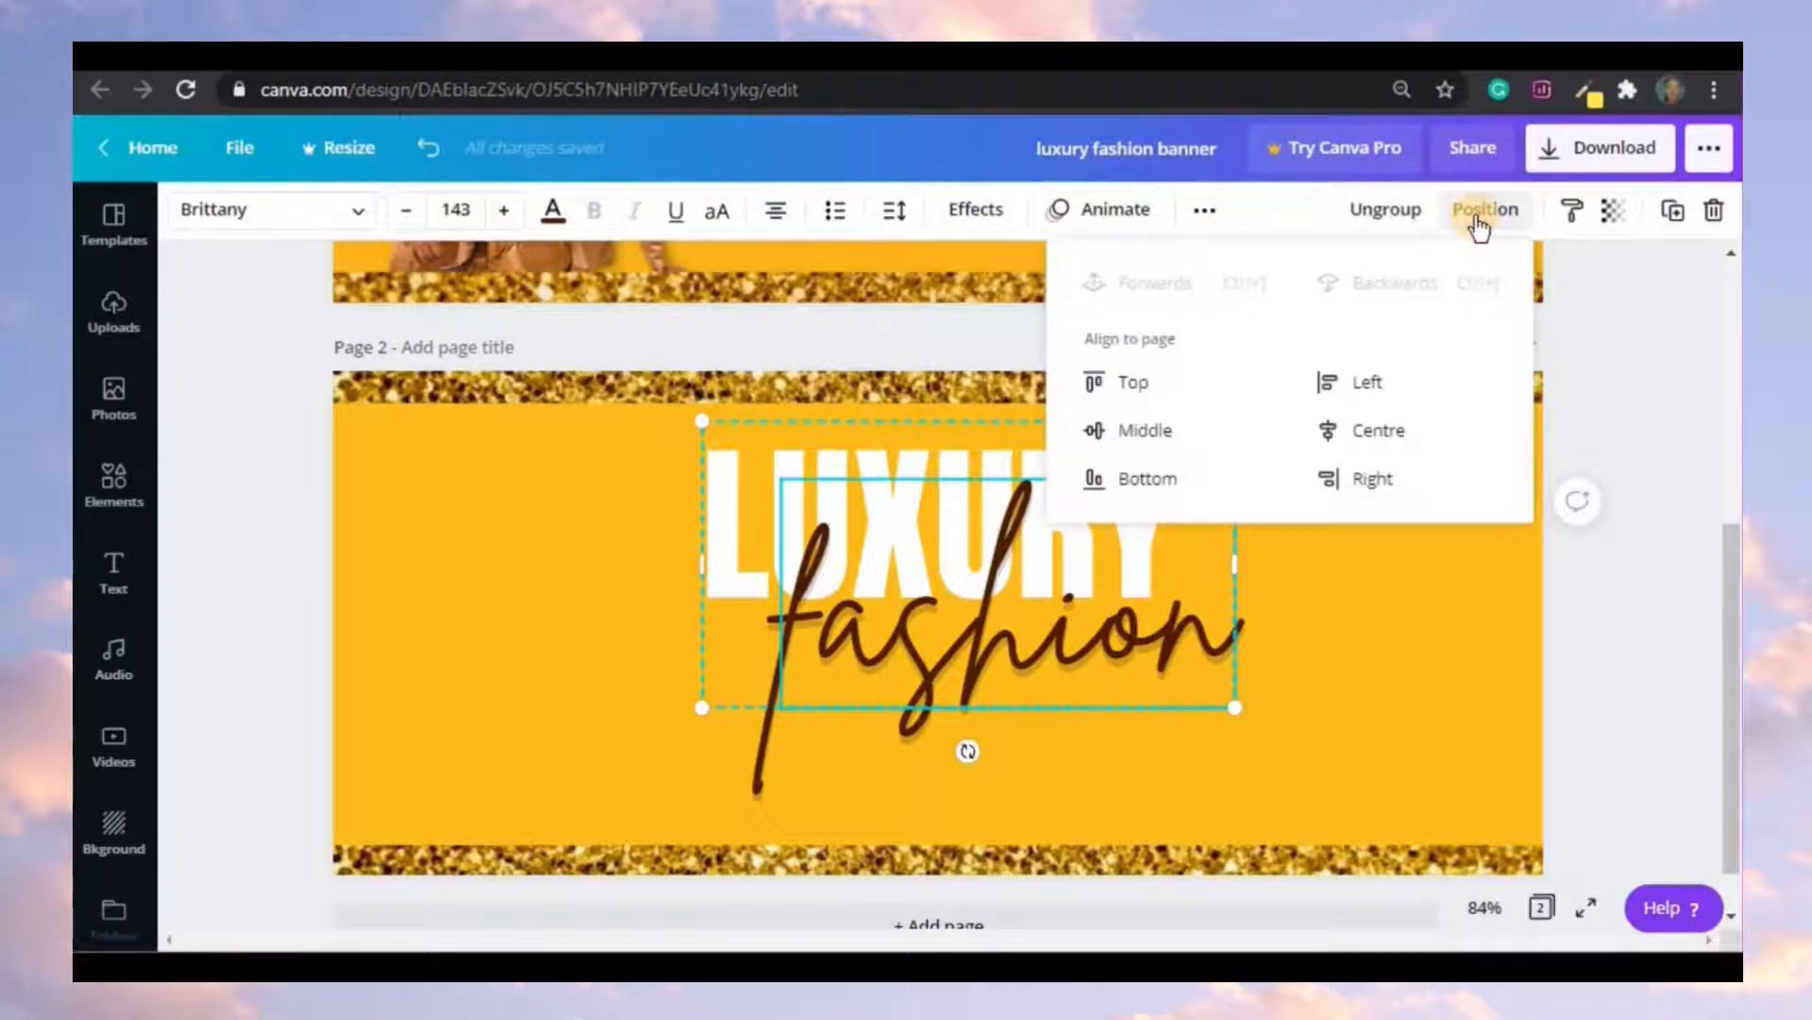
left_click(1192, 435)
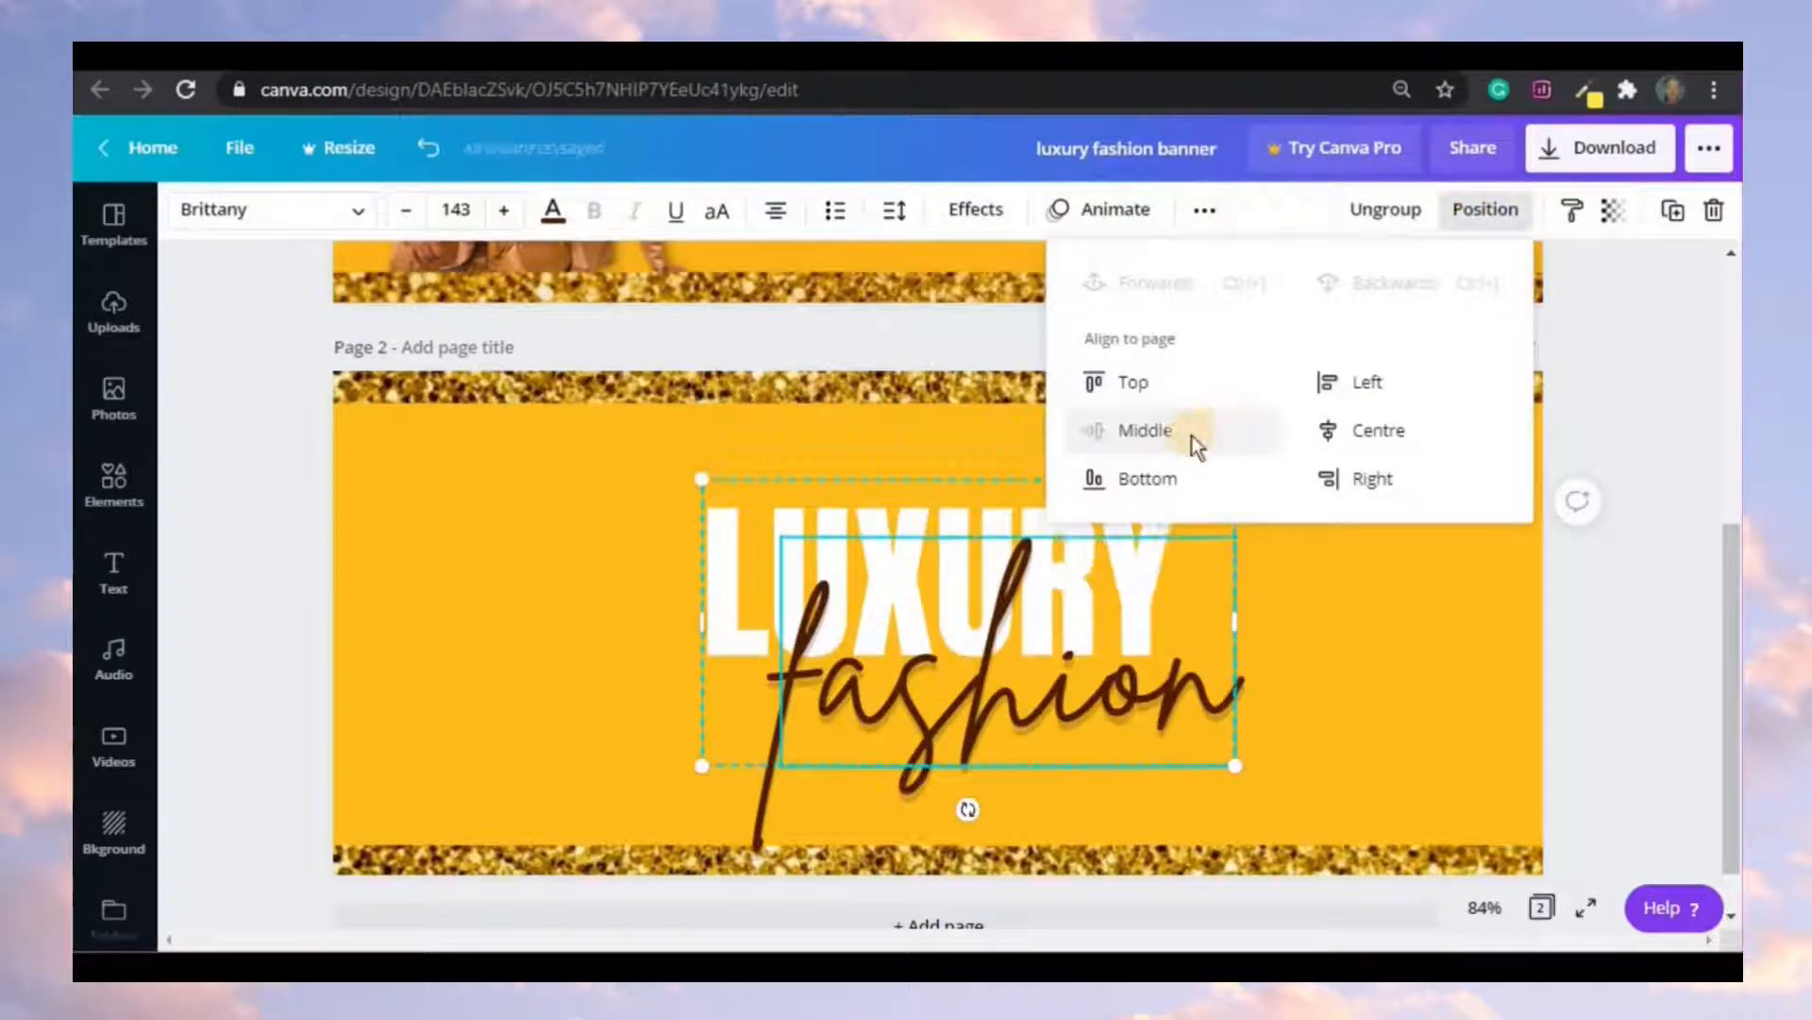
left_click(1338, 436)
left_click(1344, 649)
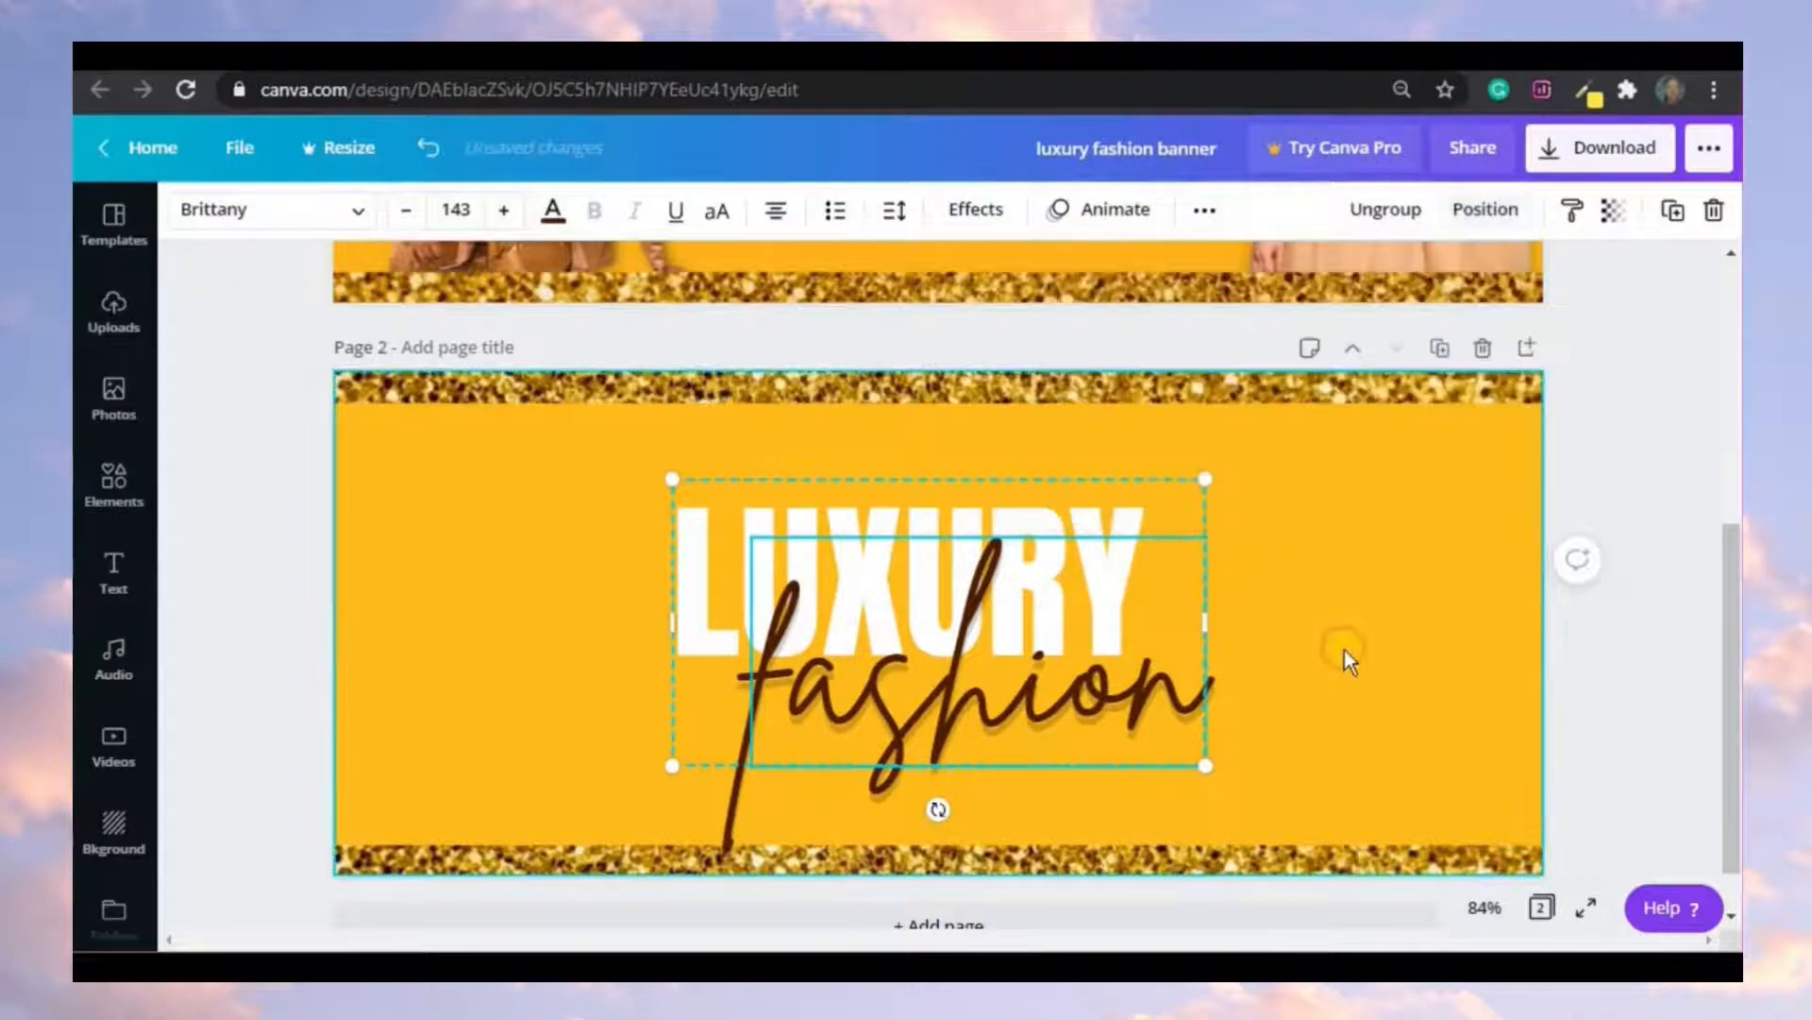
left_click(1344, 650)
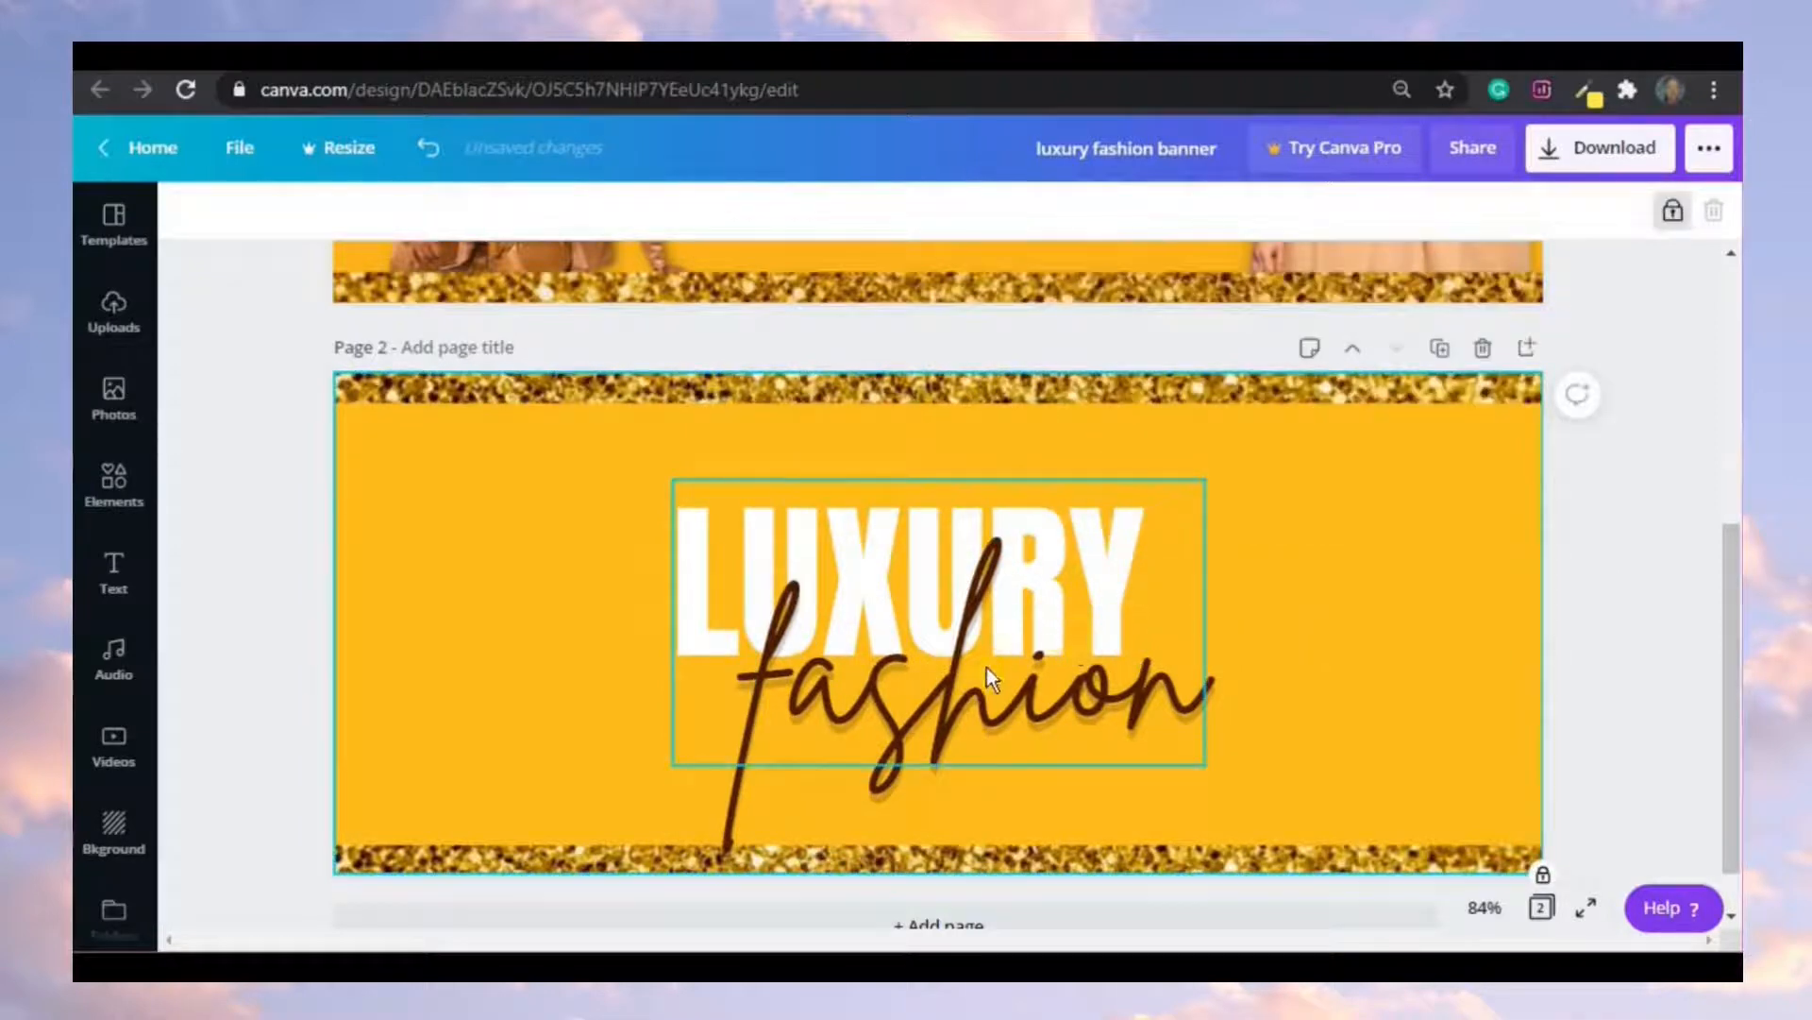
left_click_drag(987, 668, 991, 583)
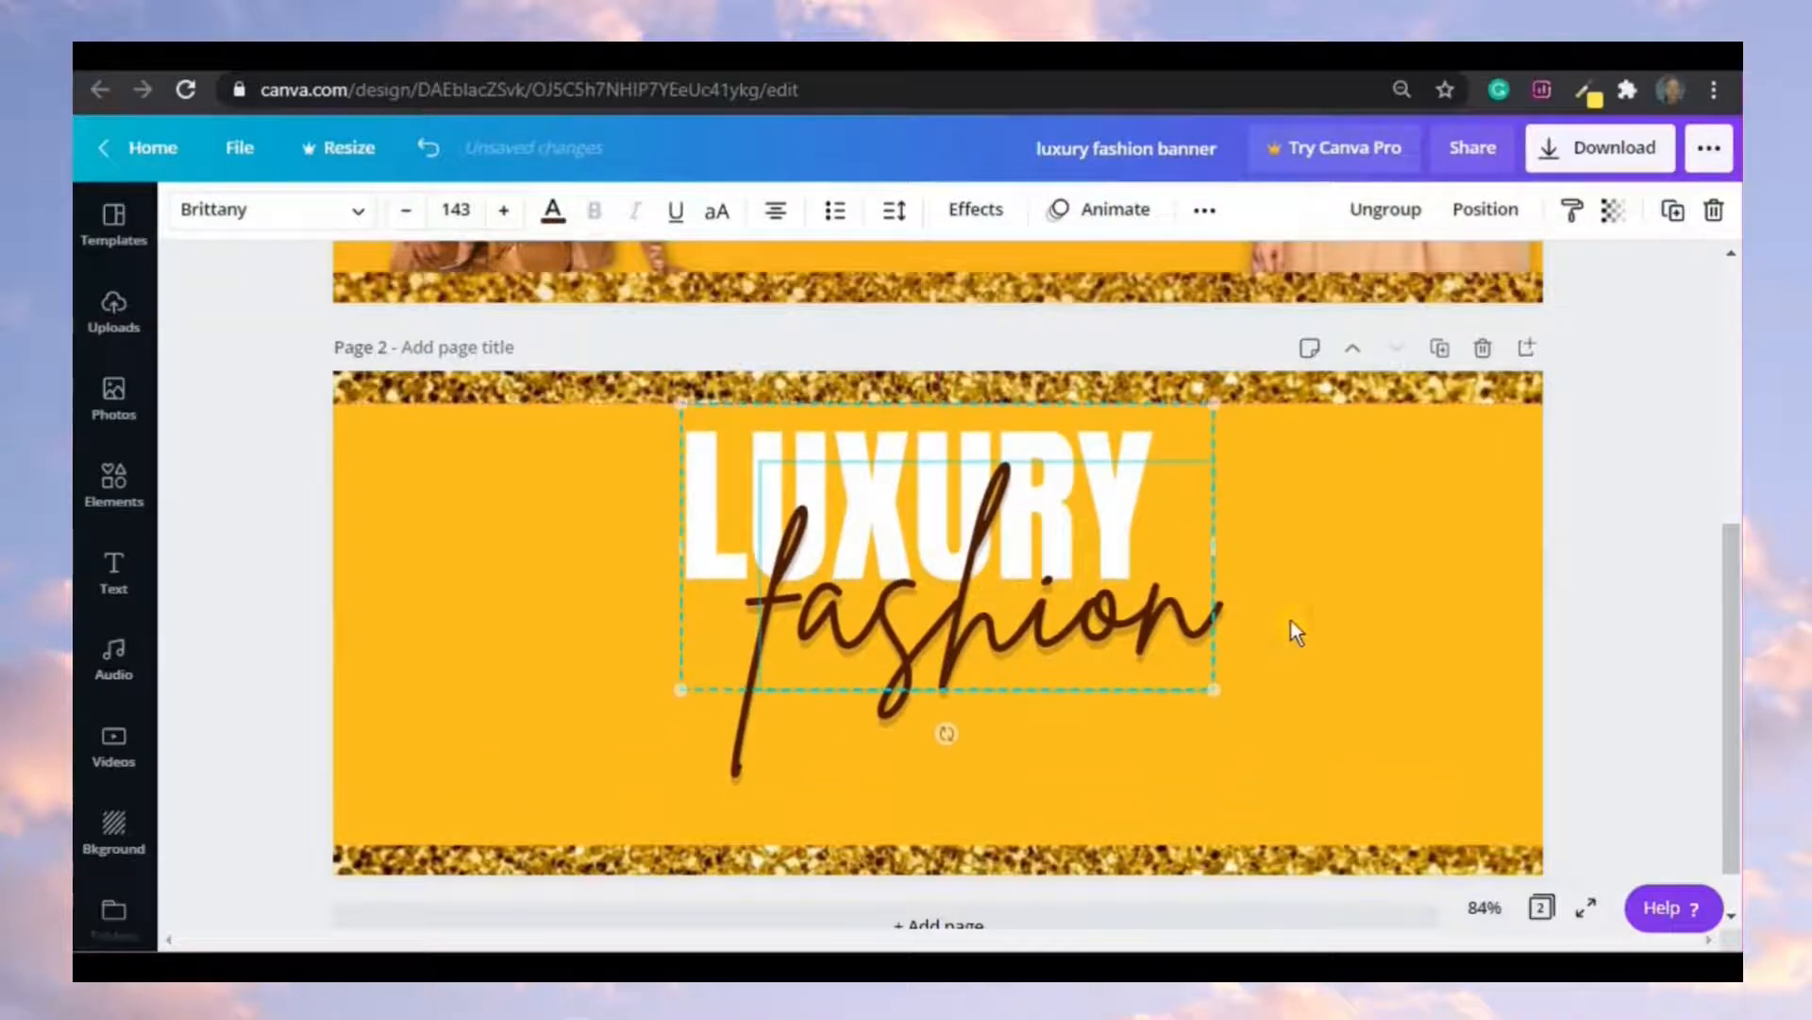
left_click(1303, 621)
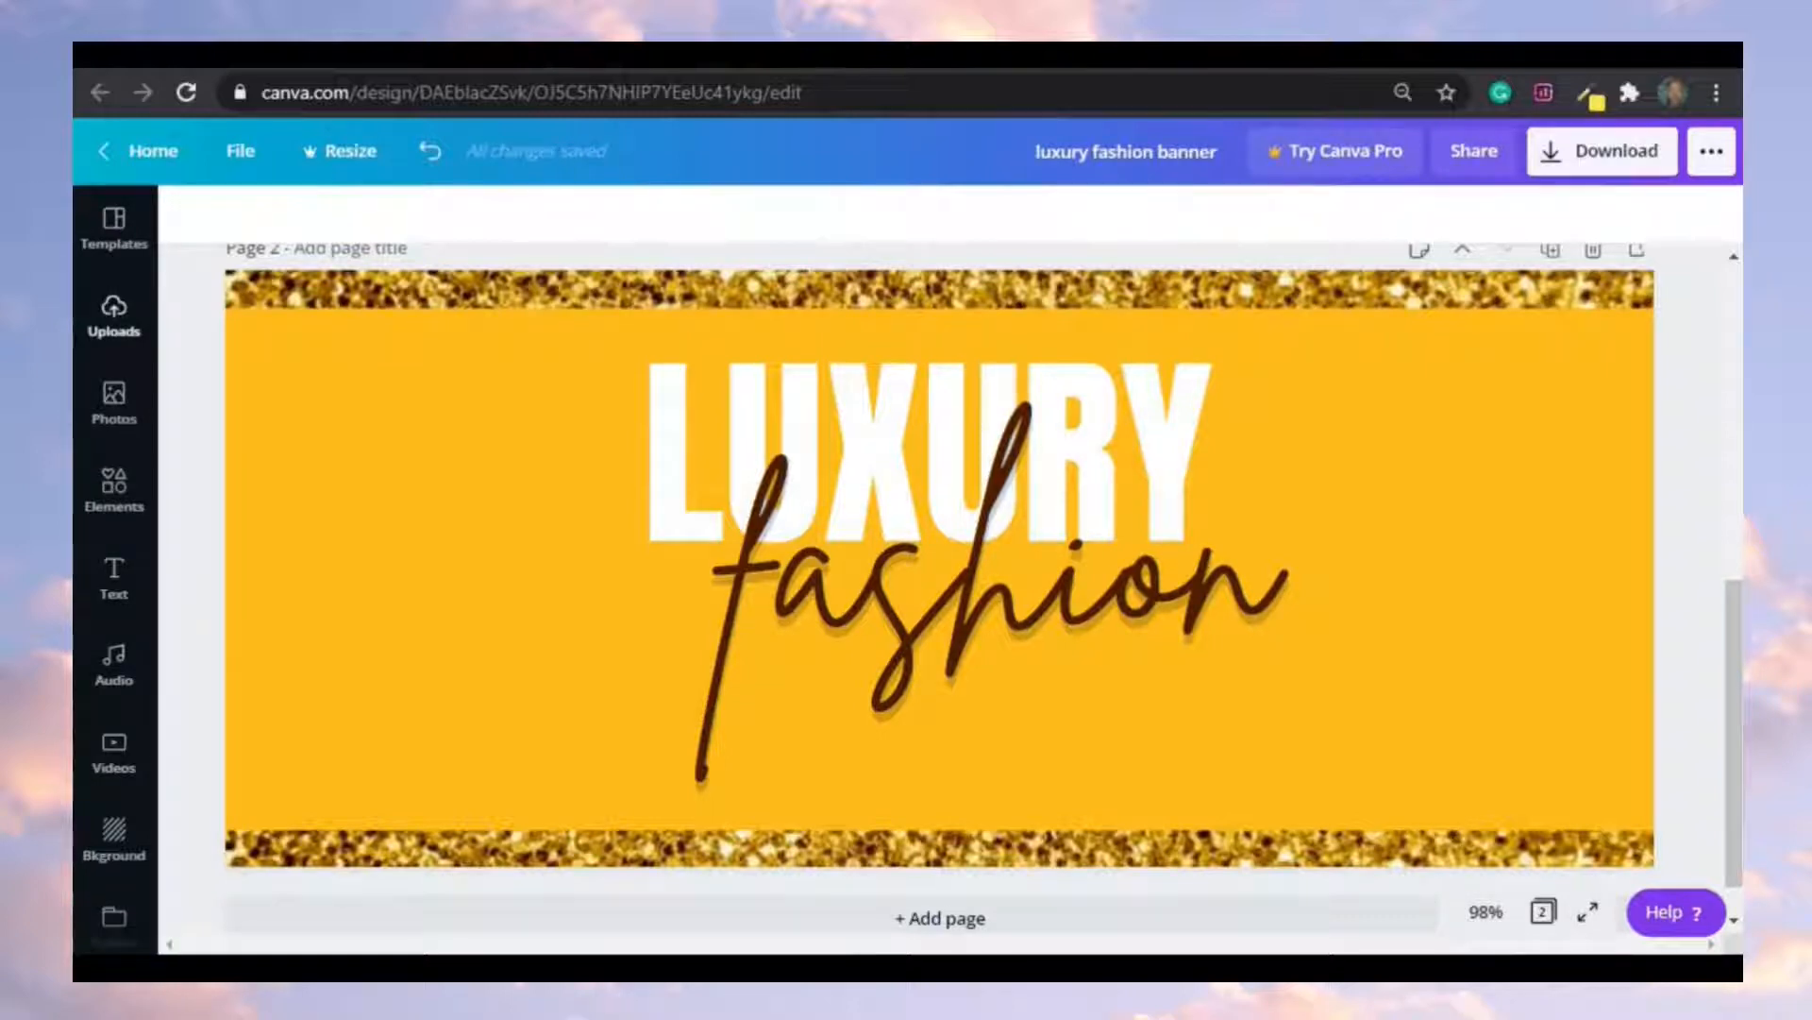
- Add the uploaded cut-outs of the woman in the orange blouse, the seated woman in brown and the two women in beige to page 2
left_click(113, 316)
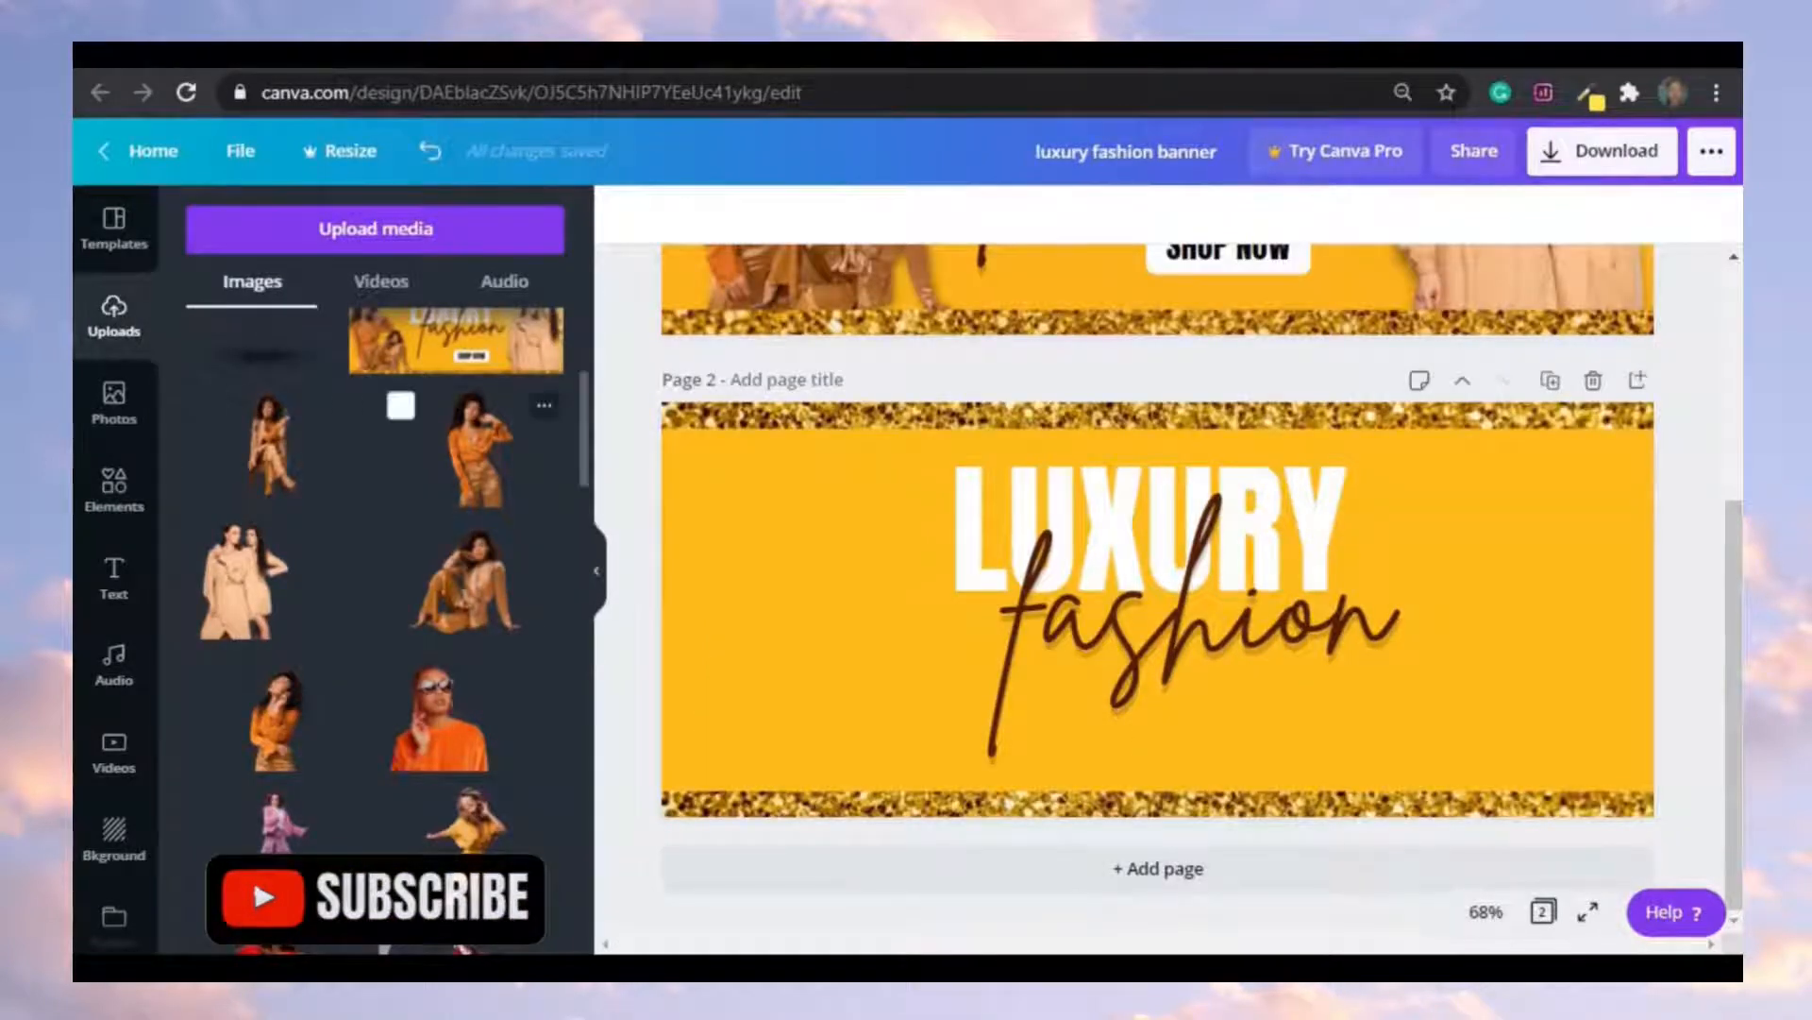
left_click(472, 448)
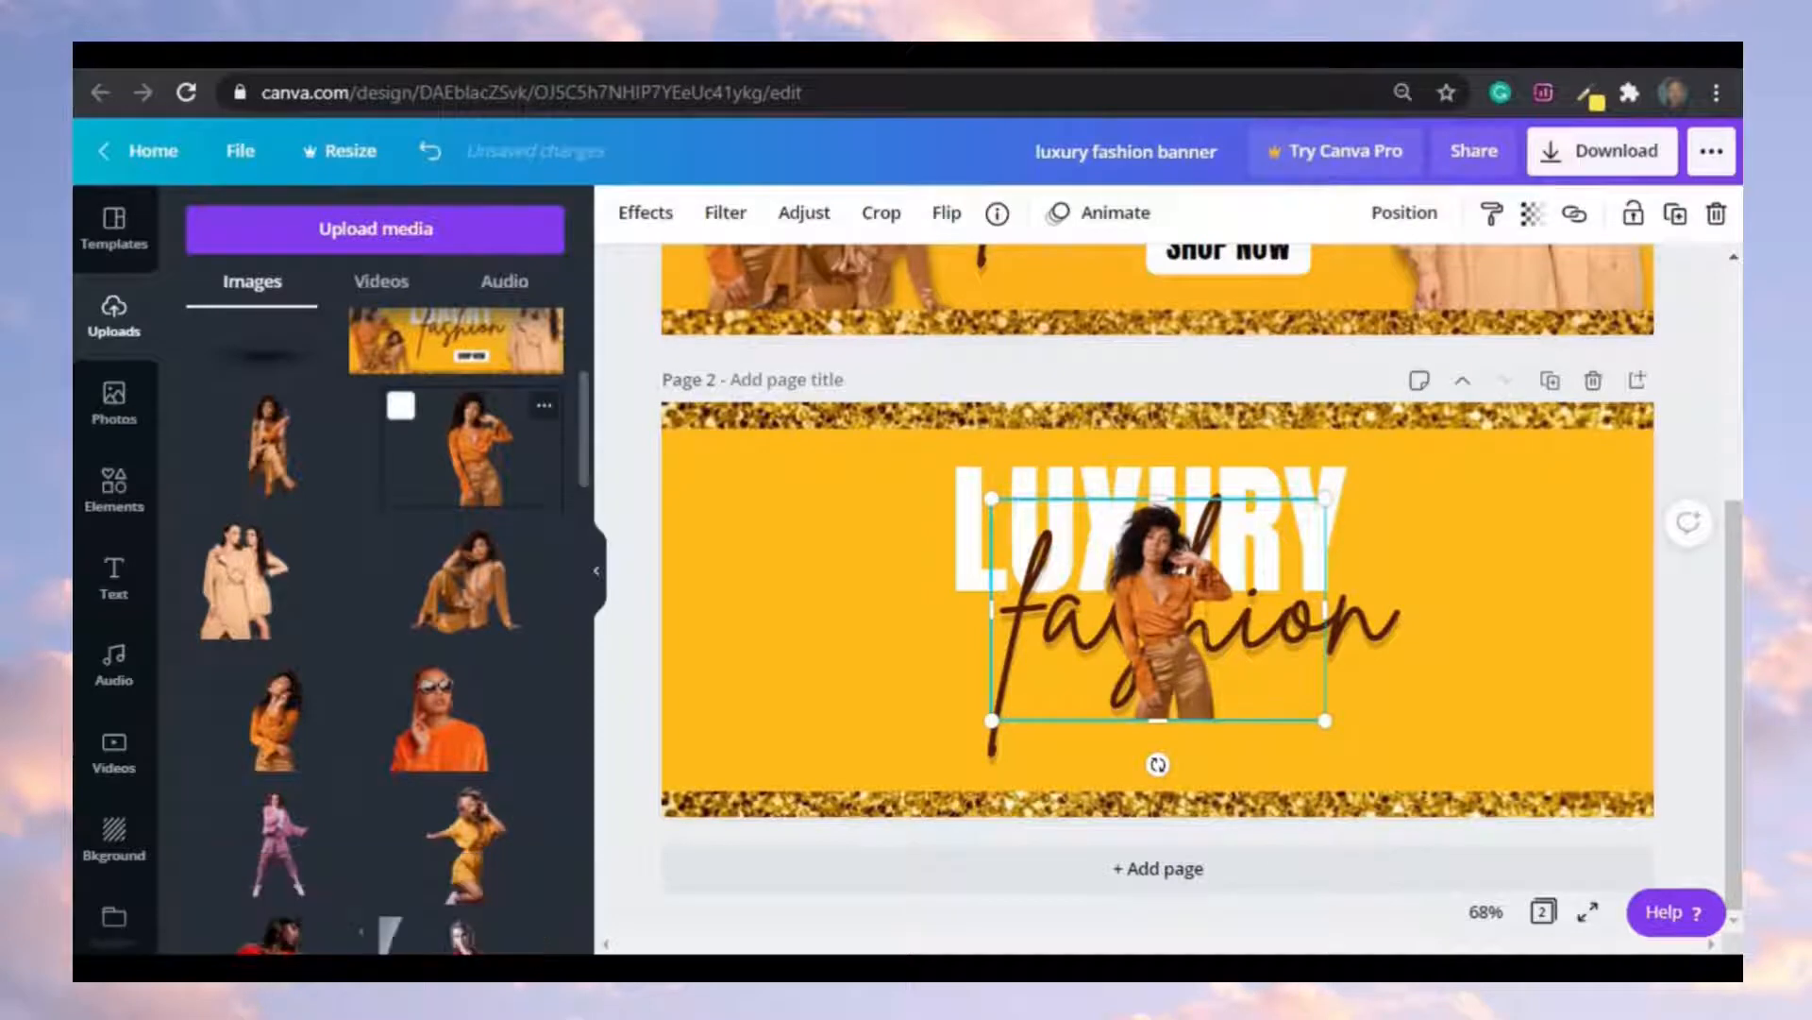
left_click(473, 580)
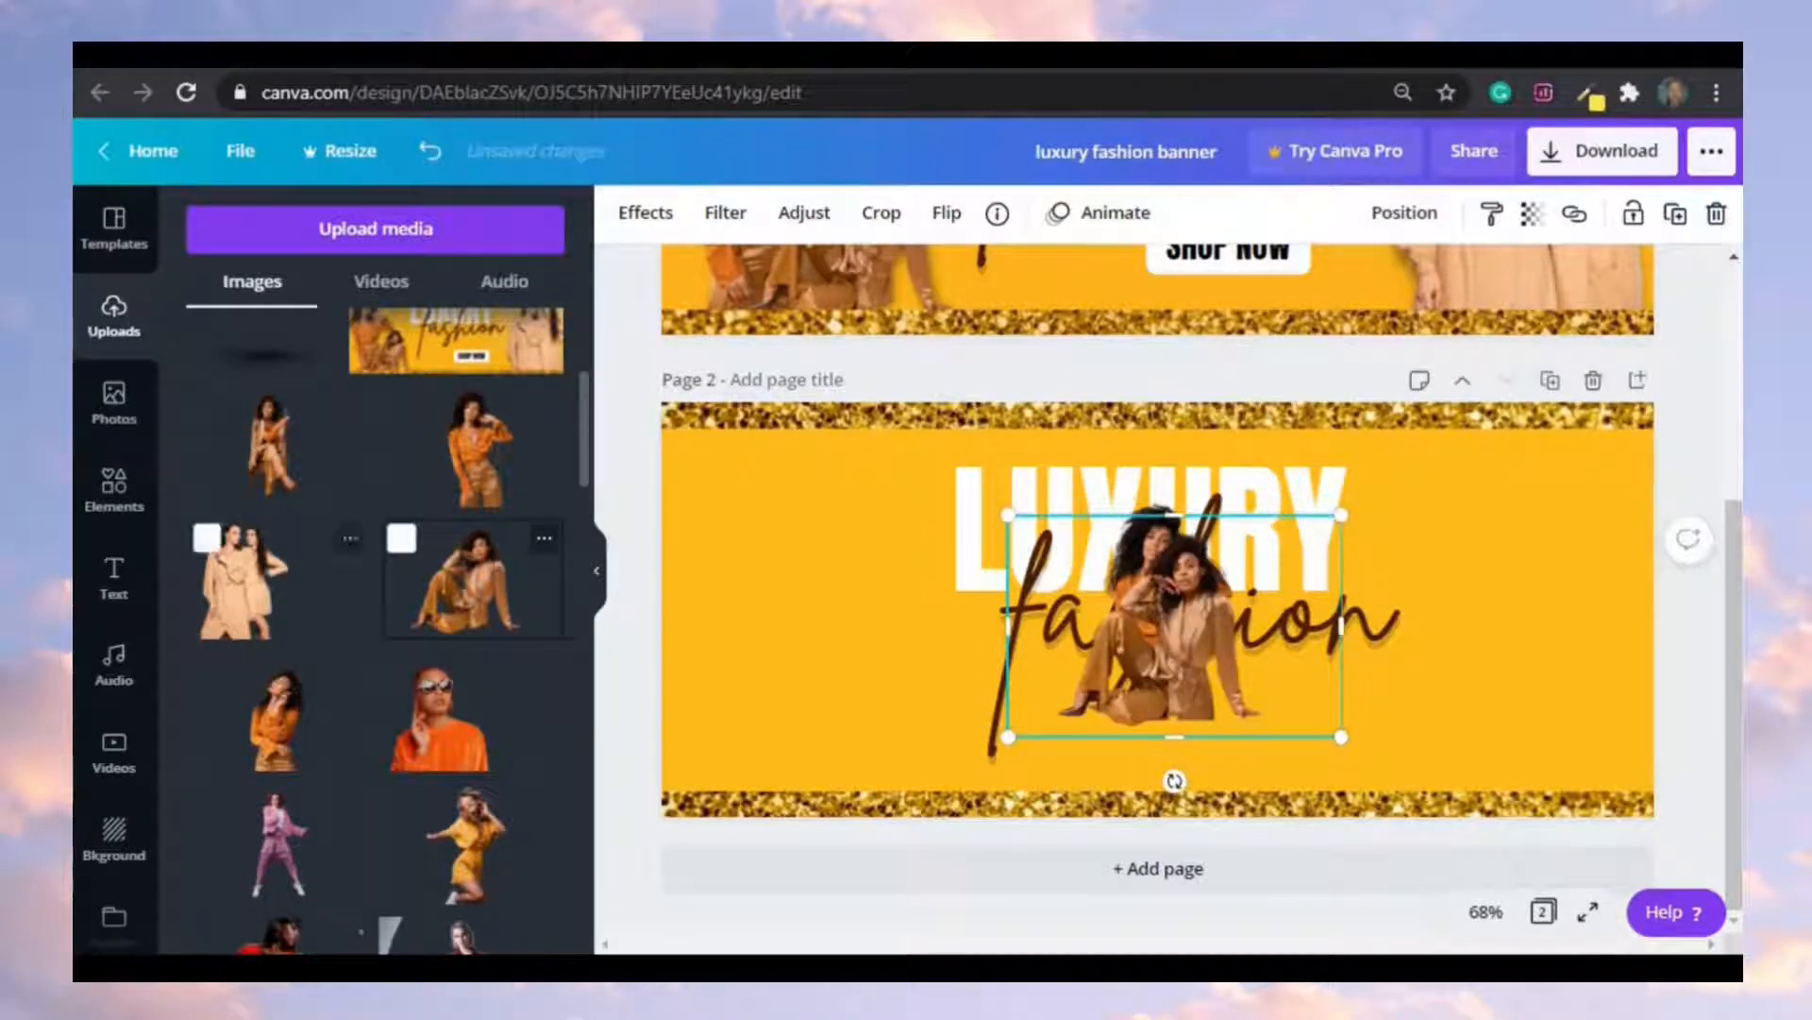
left_click(244, 581)
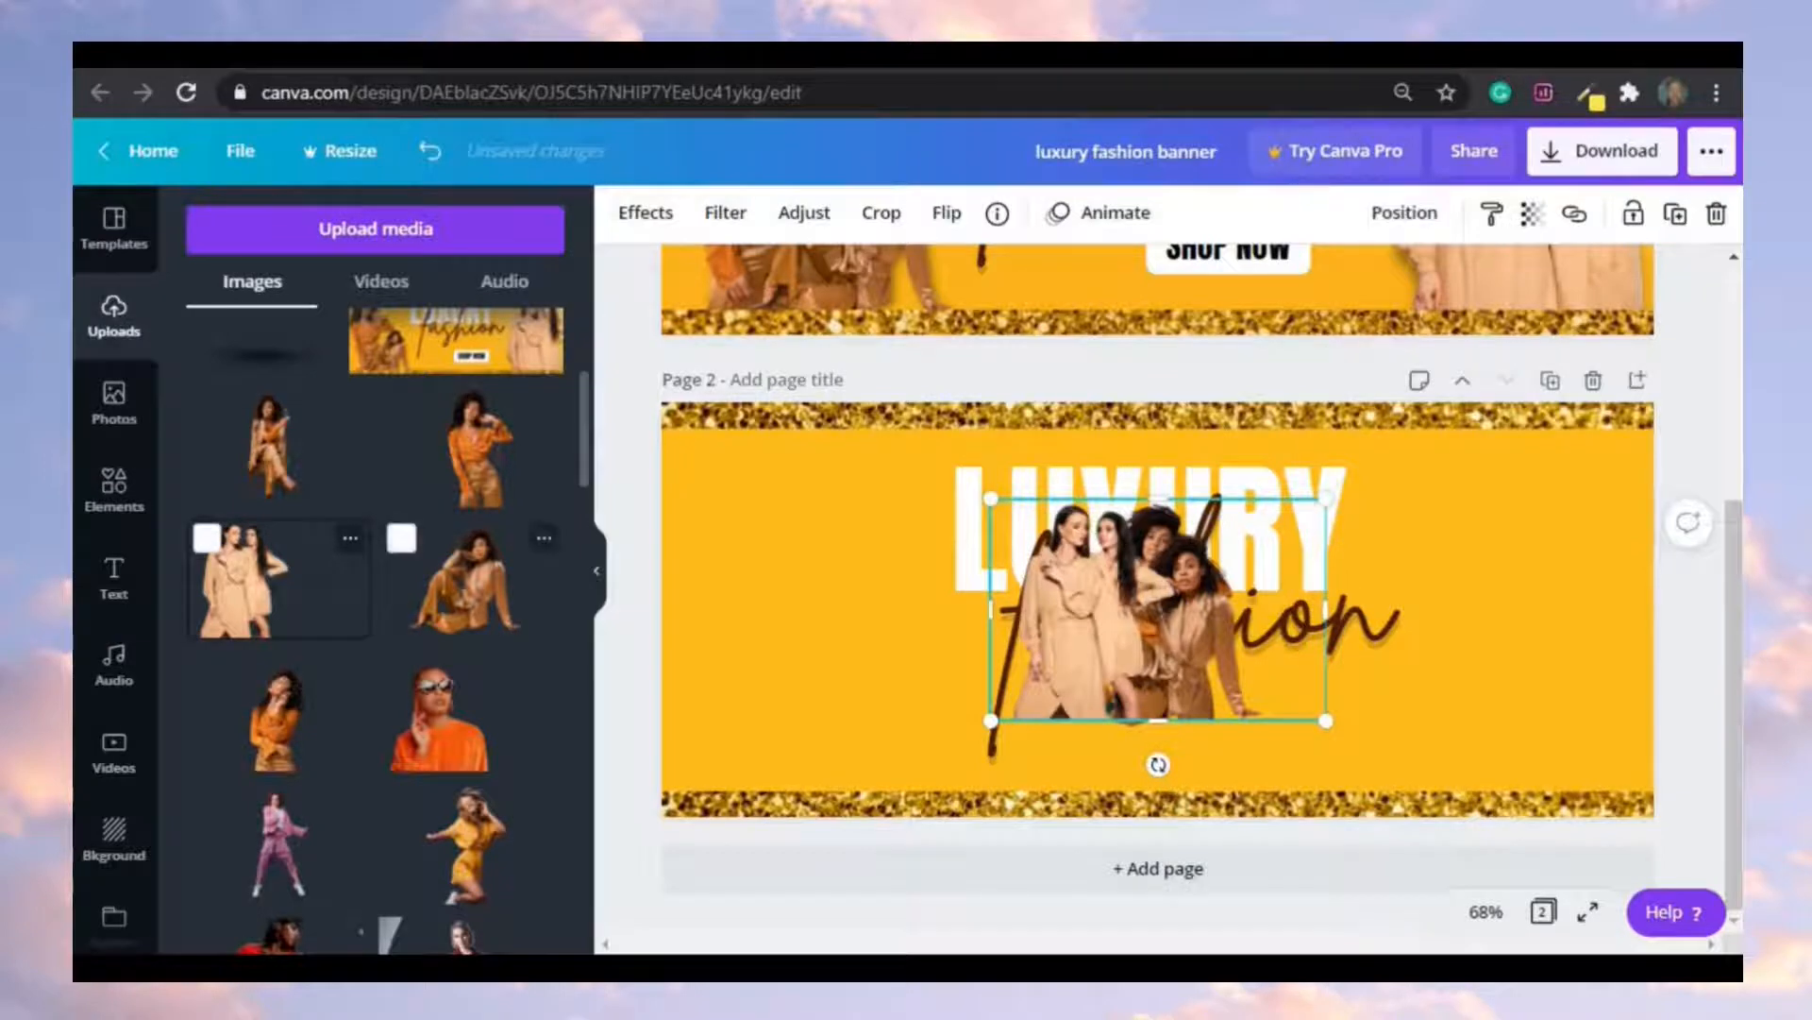
left_click(597, 570)
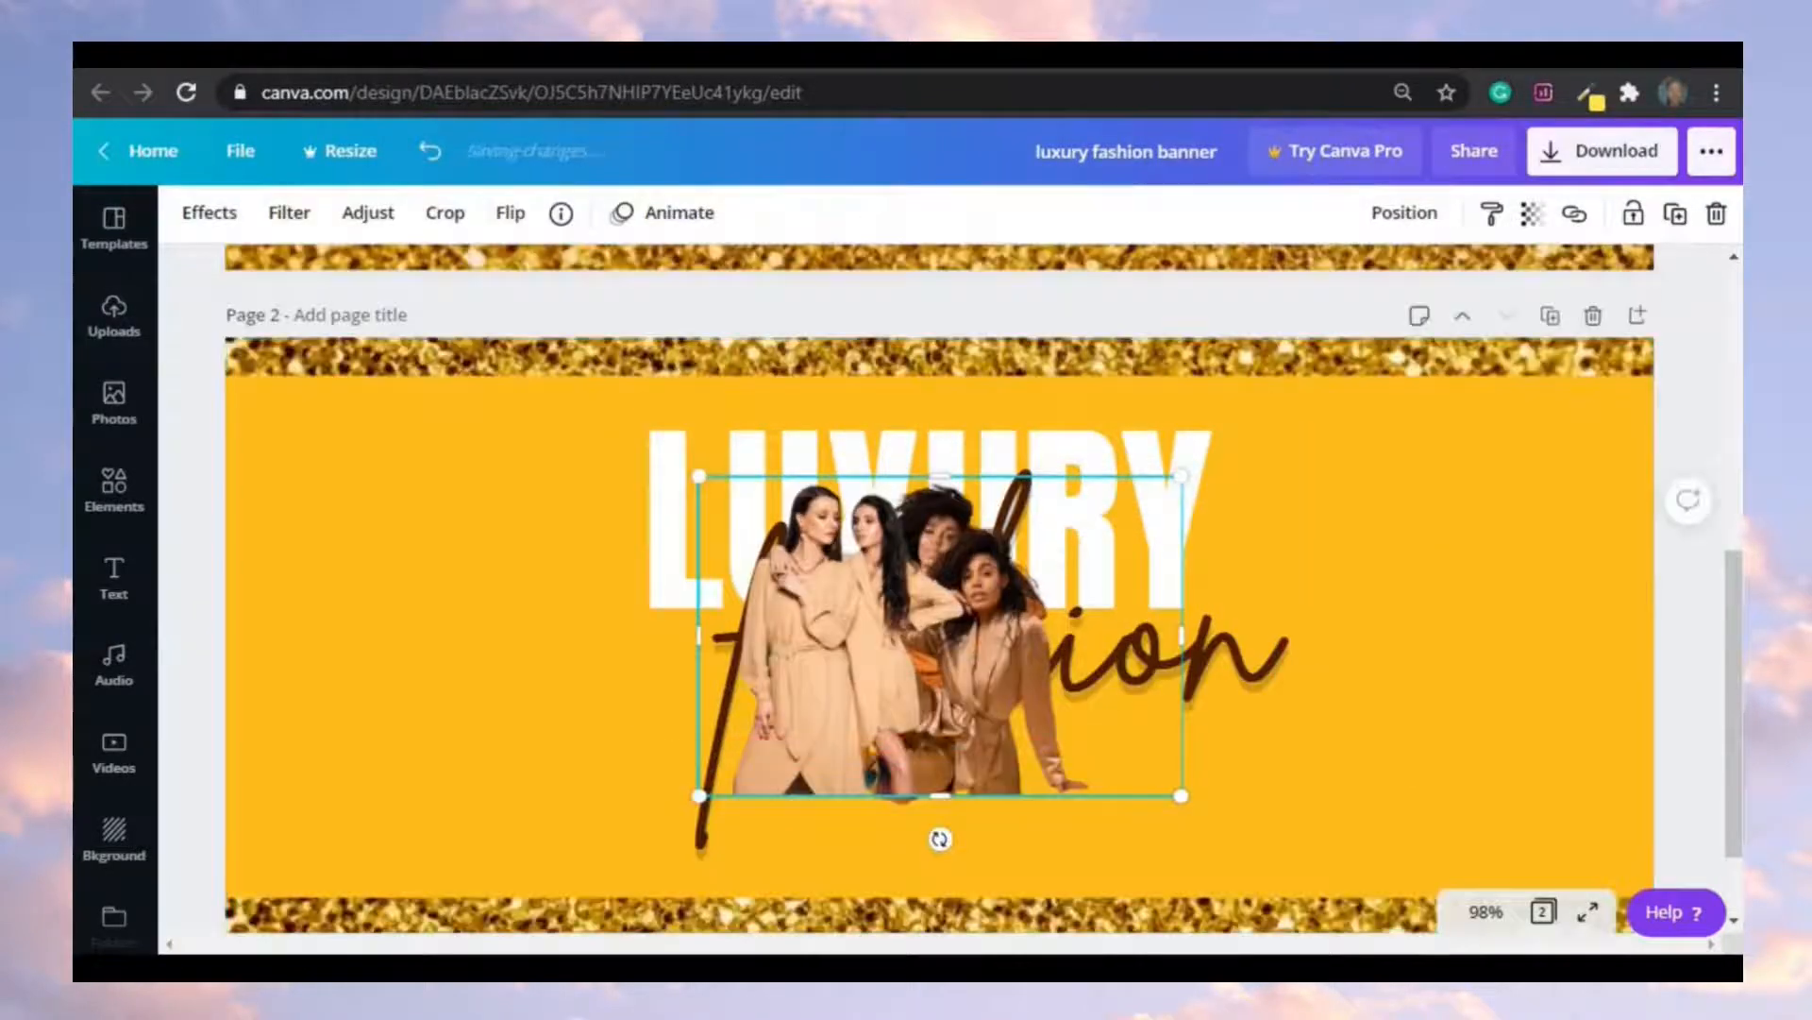
- Move the two women in beige and the seated woman to the right of the text, and the woman in orange to its left
left_click_drag(912, 627, 1456, 595)
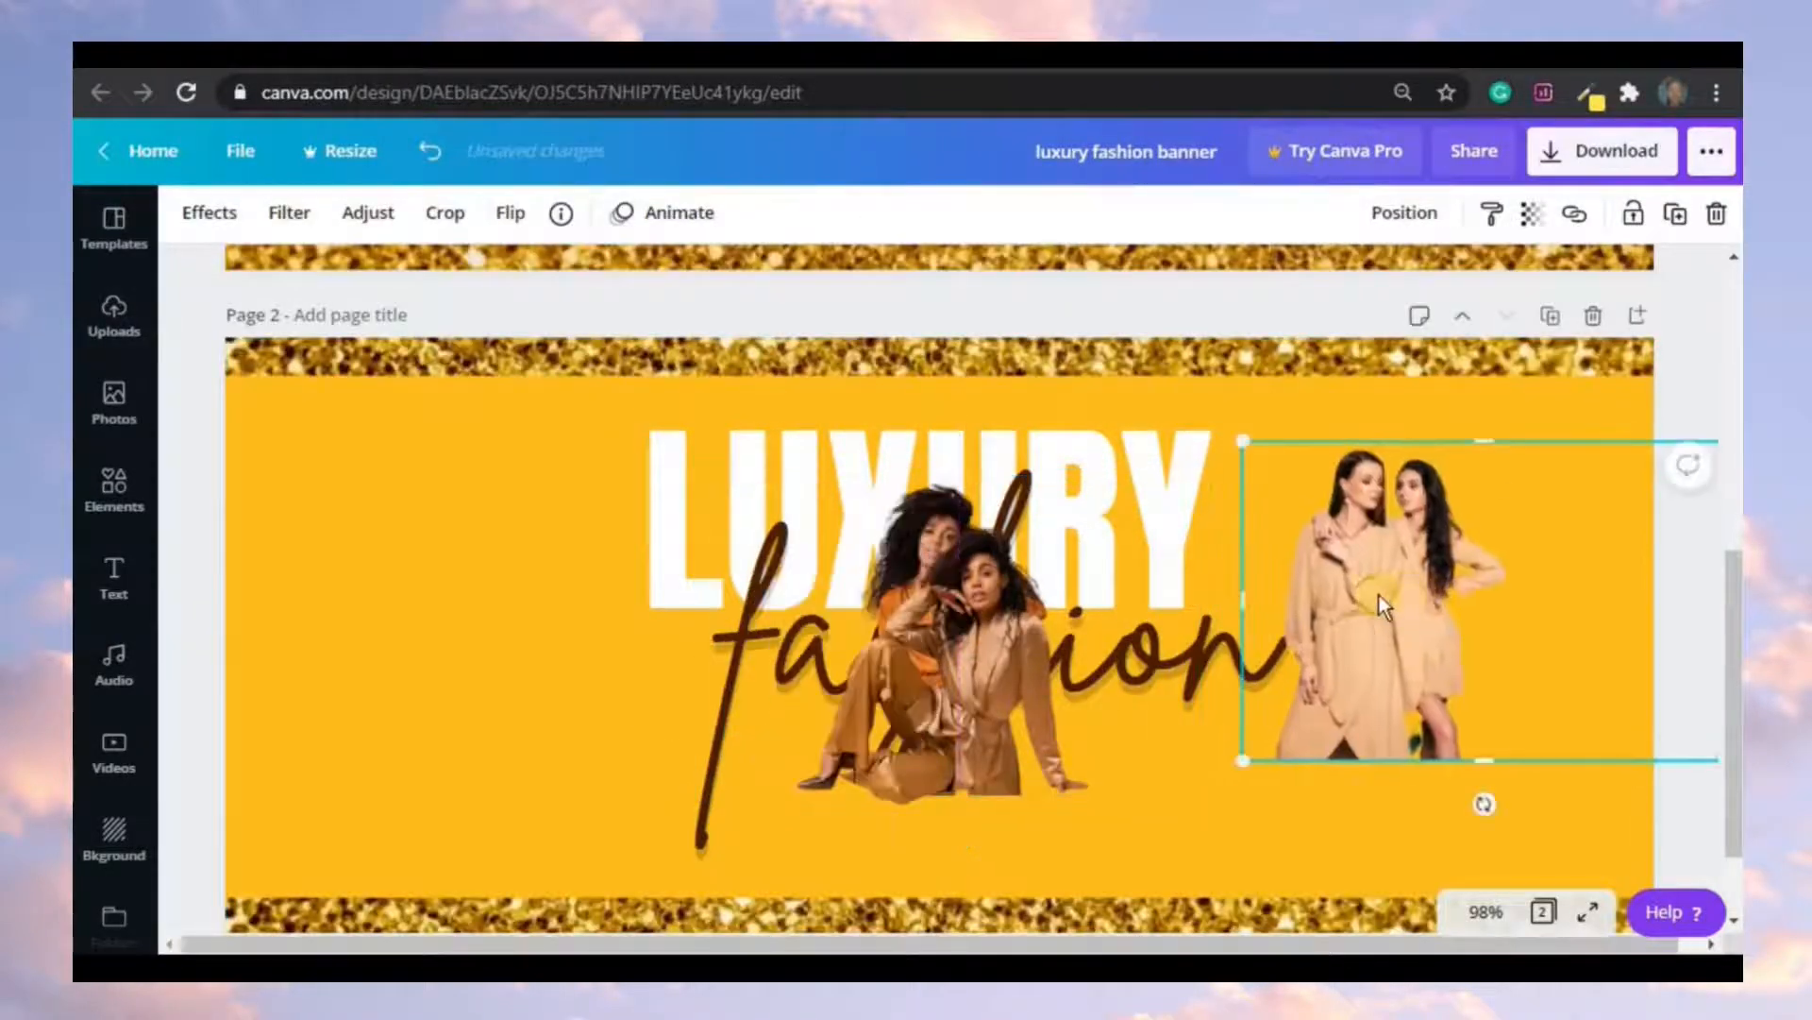
left_click(914, 750)
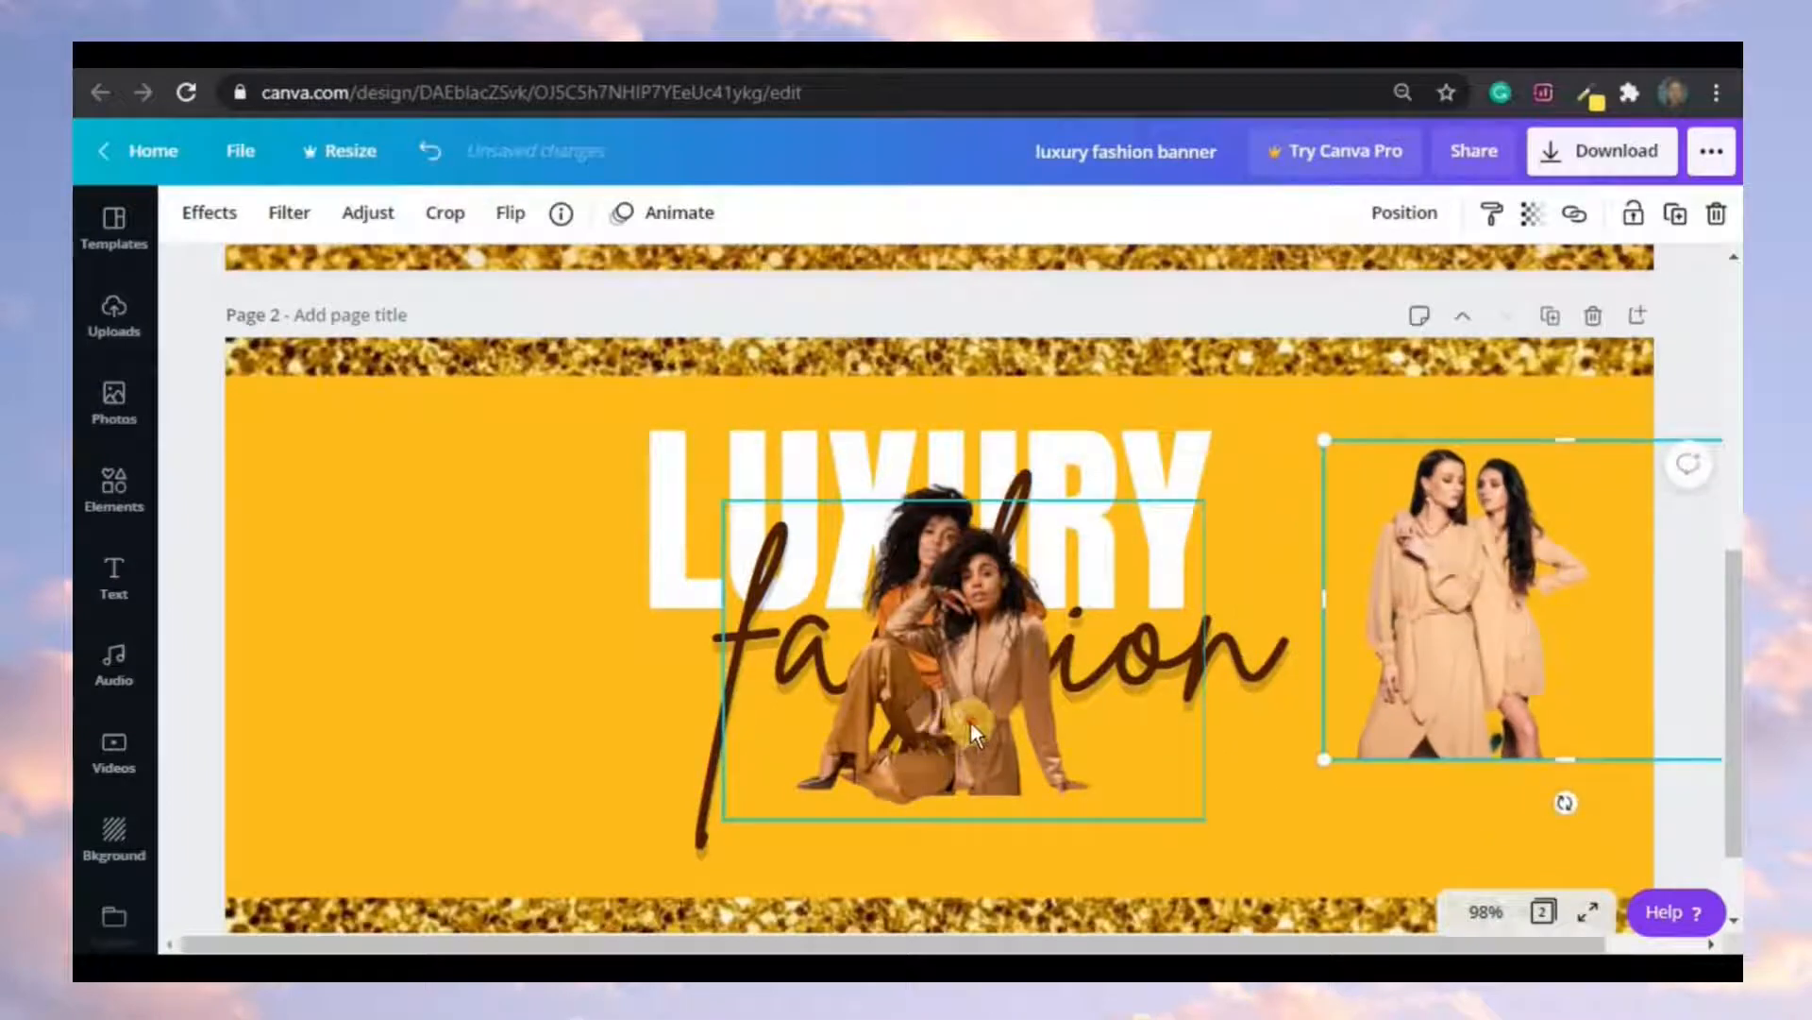
left_click_drag(970, 722, 1316, 616)
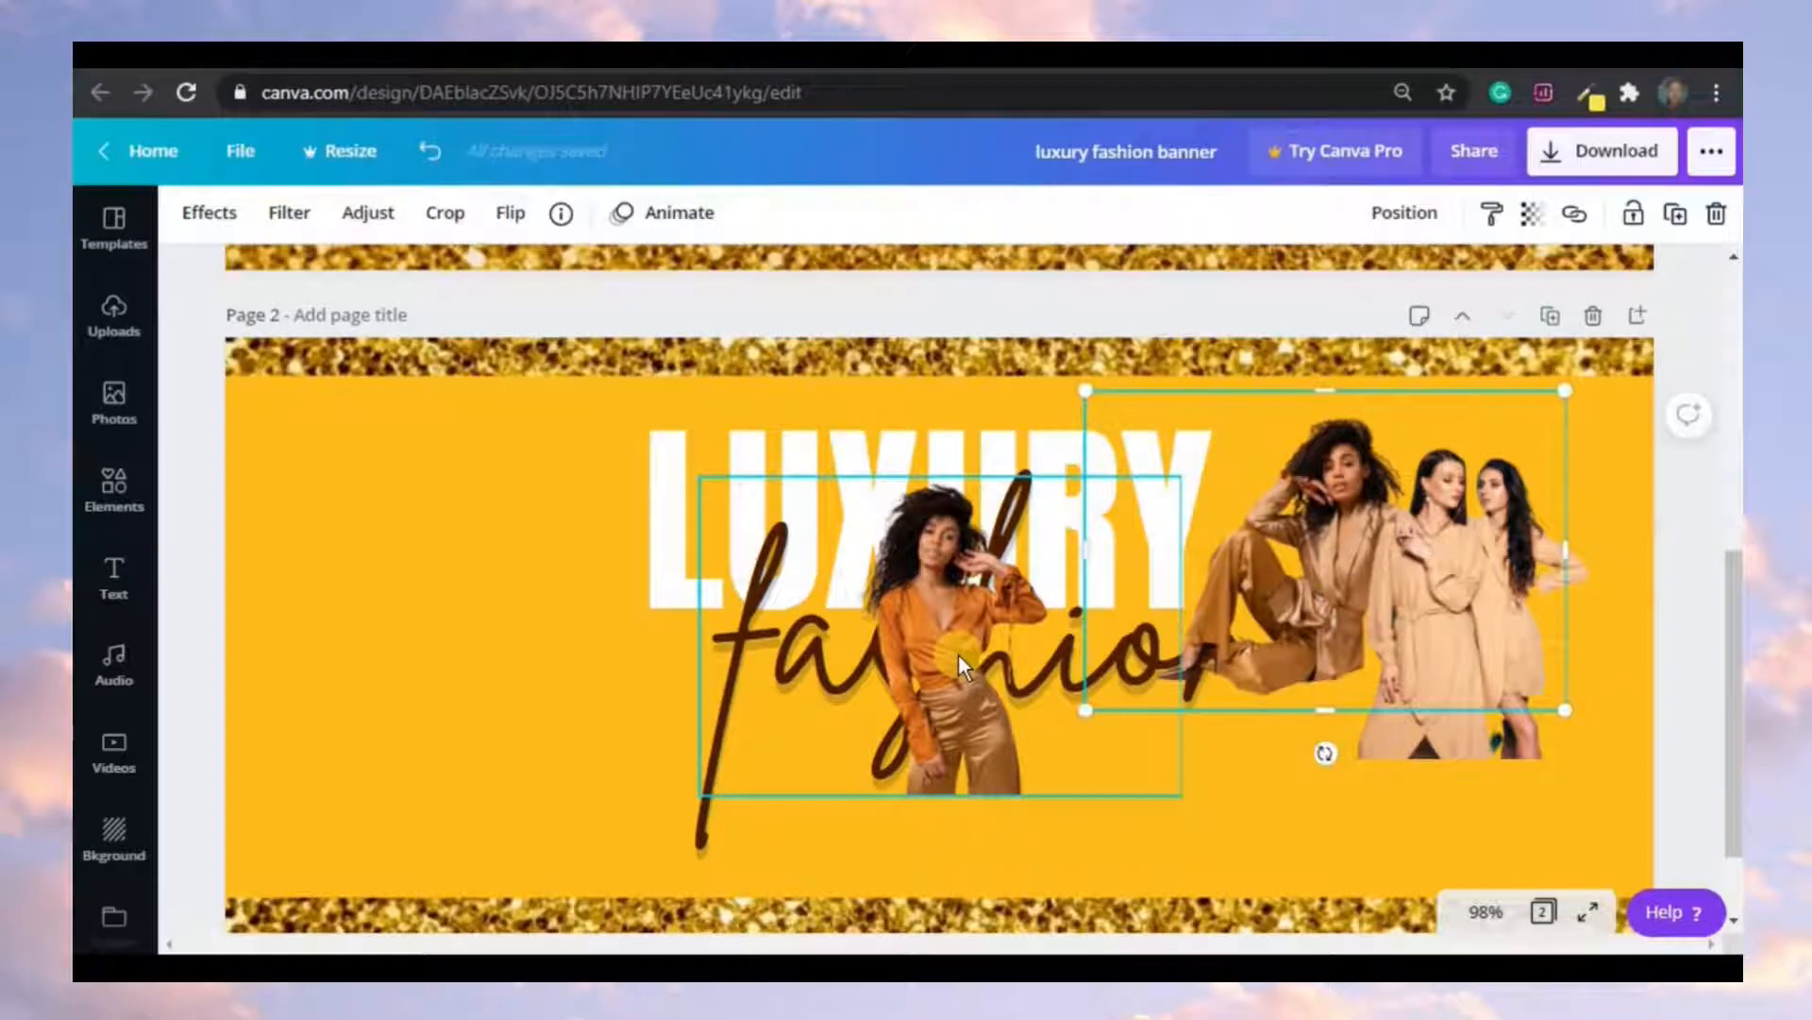
left_click_drag(927, 639, 359, 560)
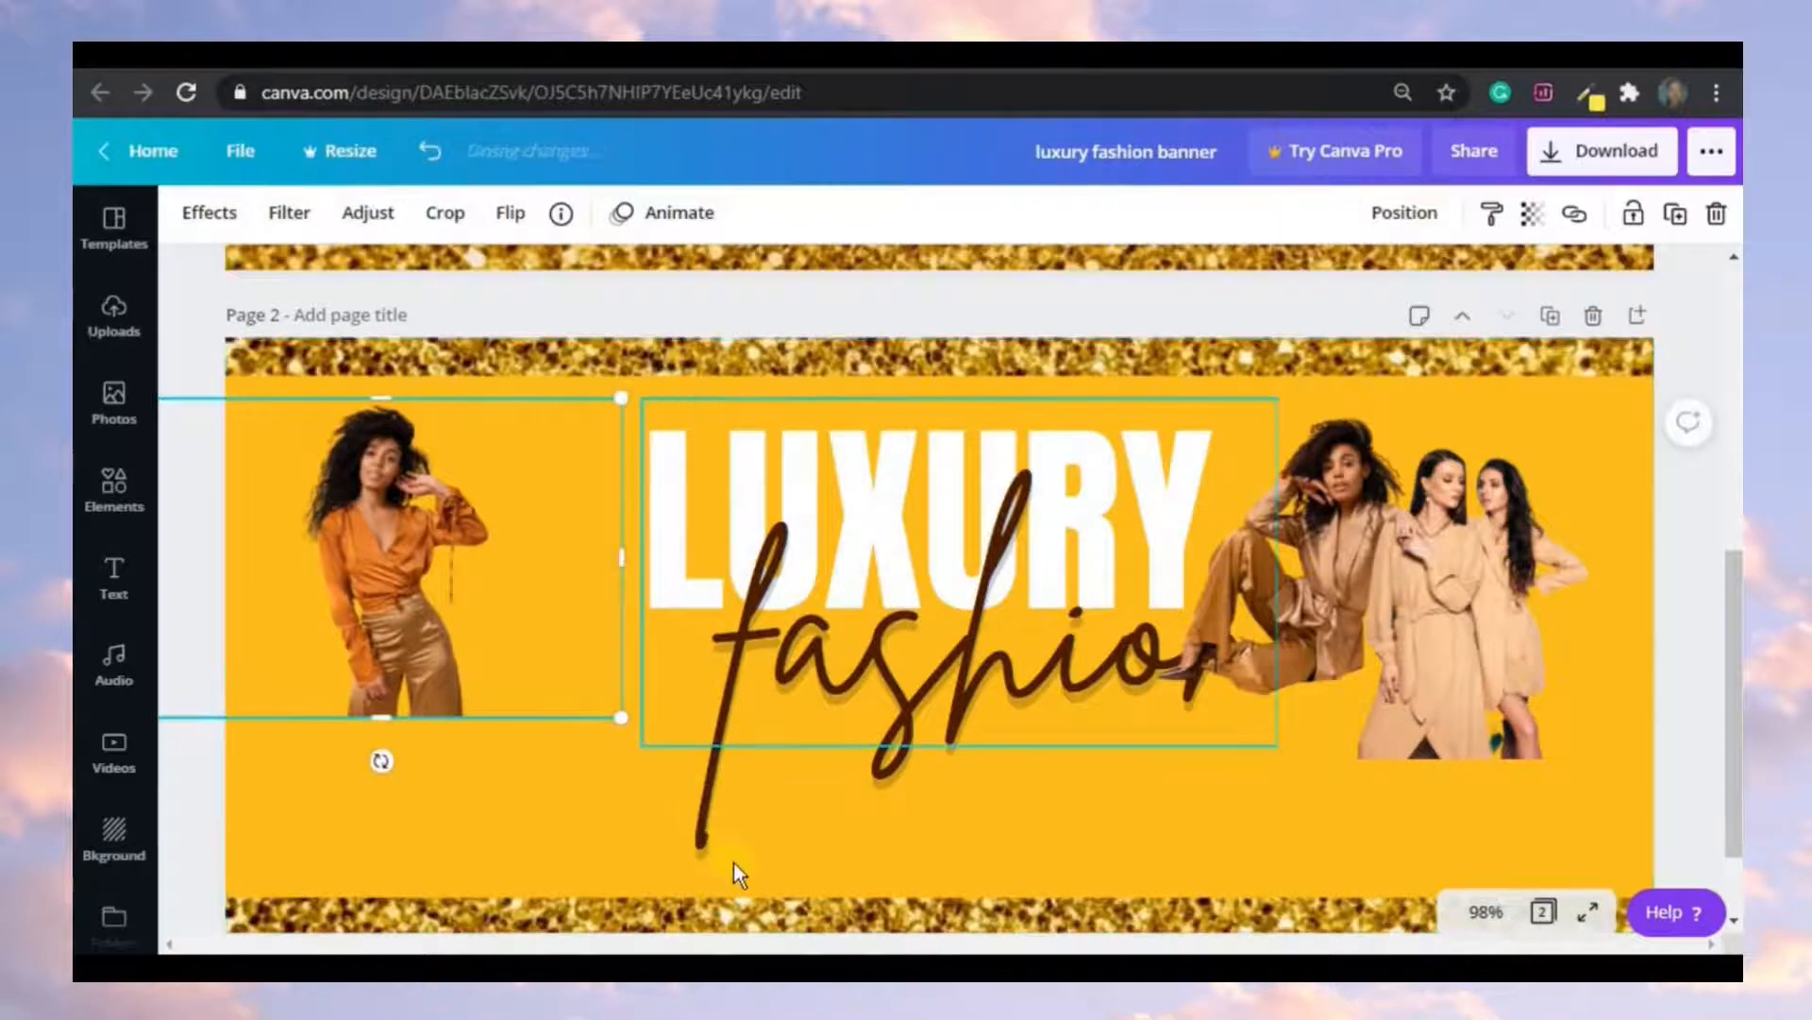
- Enlarge the woman in the orange blouse to the banner's height, send her behind the lower glitter border and fit her against the left edge
left_click_drag(623, 718, 715, 912)
left_click(1397, 213)
left_click_drag(332, 646, 346, 647)
left_click_drag(364, 405, 364, 393)
- Place the seated woman beside the woman in orange, standing on the lower glitter border, and send her backwards behind the border
left_click_drag(1333, 591, 739, 764)
left_click(1403, 213)
left_click_drag(831, 727, 572, 806)
left_click(1294, 291)
left_click(1133, 660)
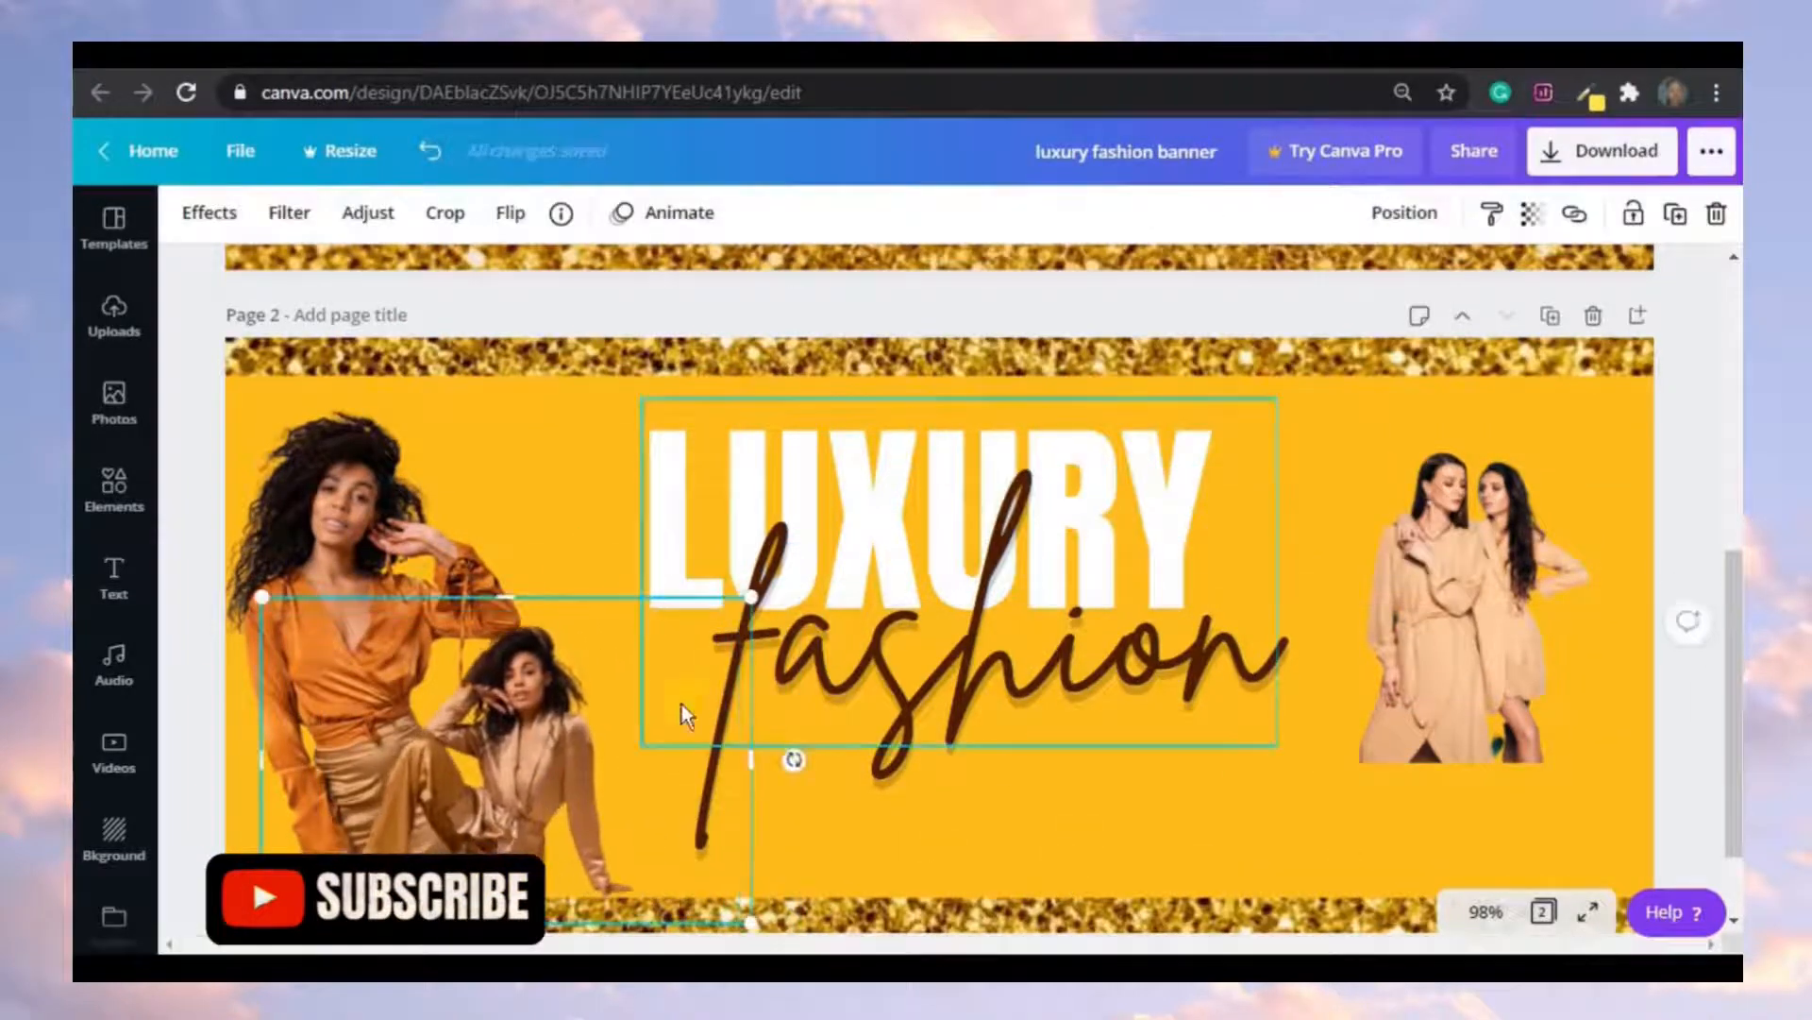
left_click_drag(630, 741, 650, 740)
- Nudge the seated woman further right, away from the woman in the orange blouse
scroll(652, 739, "up", 3)
scroll(1039, 661, "down", 5)
left_click(1566, 613)
left_click_drag(1734, 732, 1734, 656)
left_click_drag(1734, 656, 1733, 731)
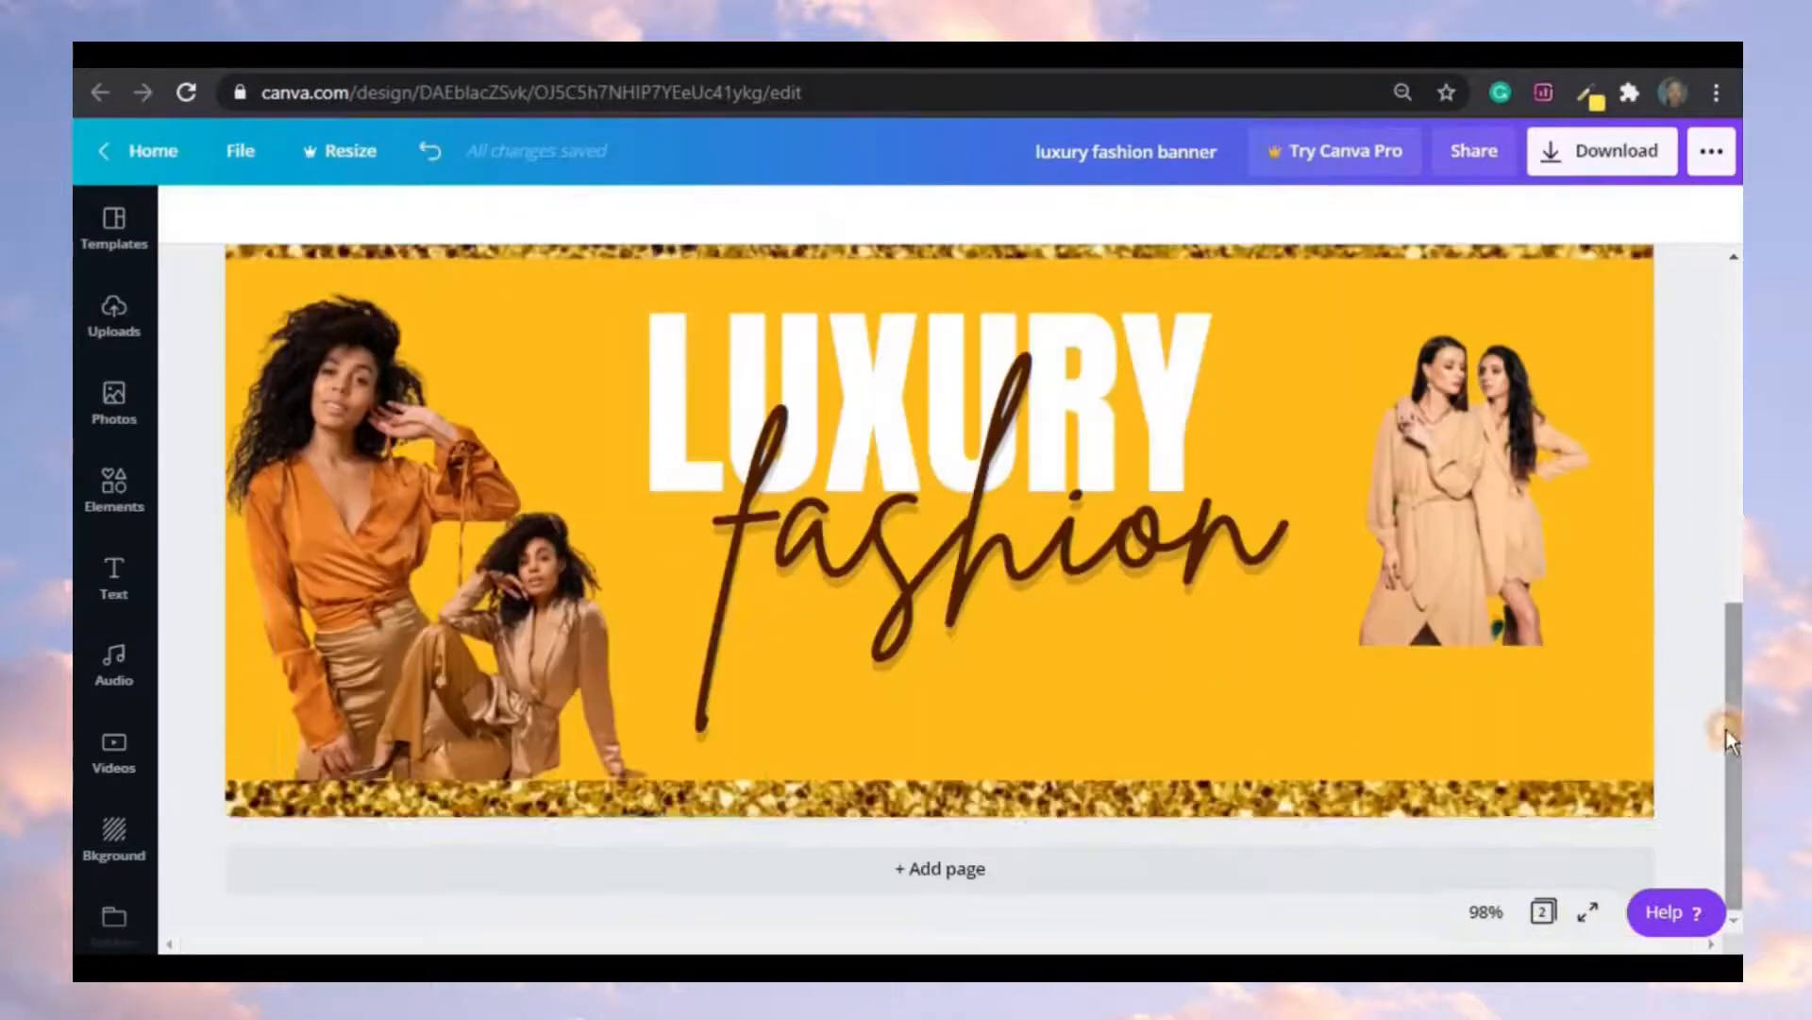
left_click_drag(563, 651, 607, 639)
left_click(944, 566)
mouse_move(1734, 729)
left_mouse_down()
mouse_move(1734, 580)
mouse_move(1734, 727)
left_mouse_up()
left_click(1693, 612)
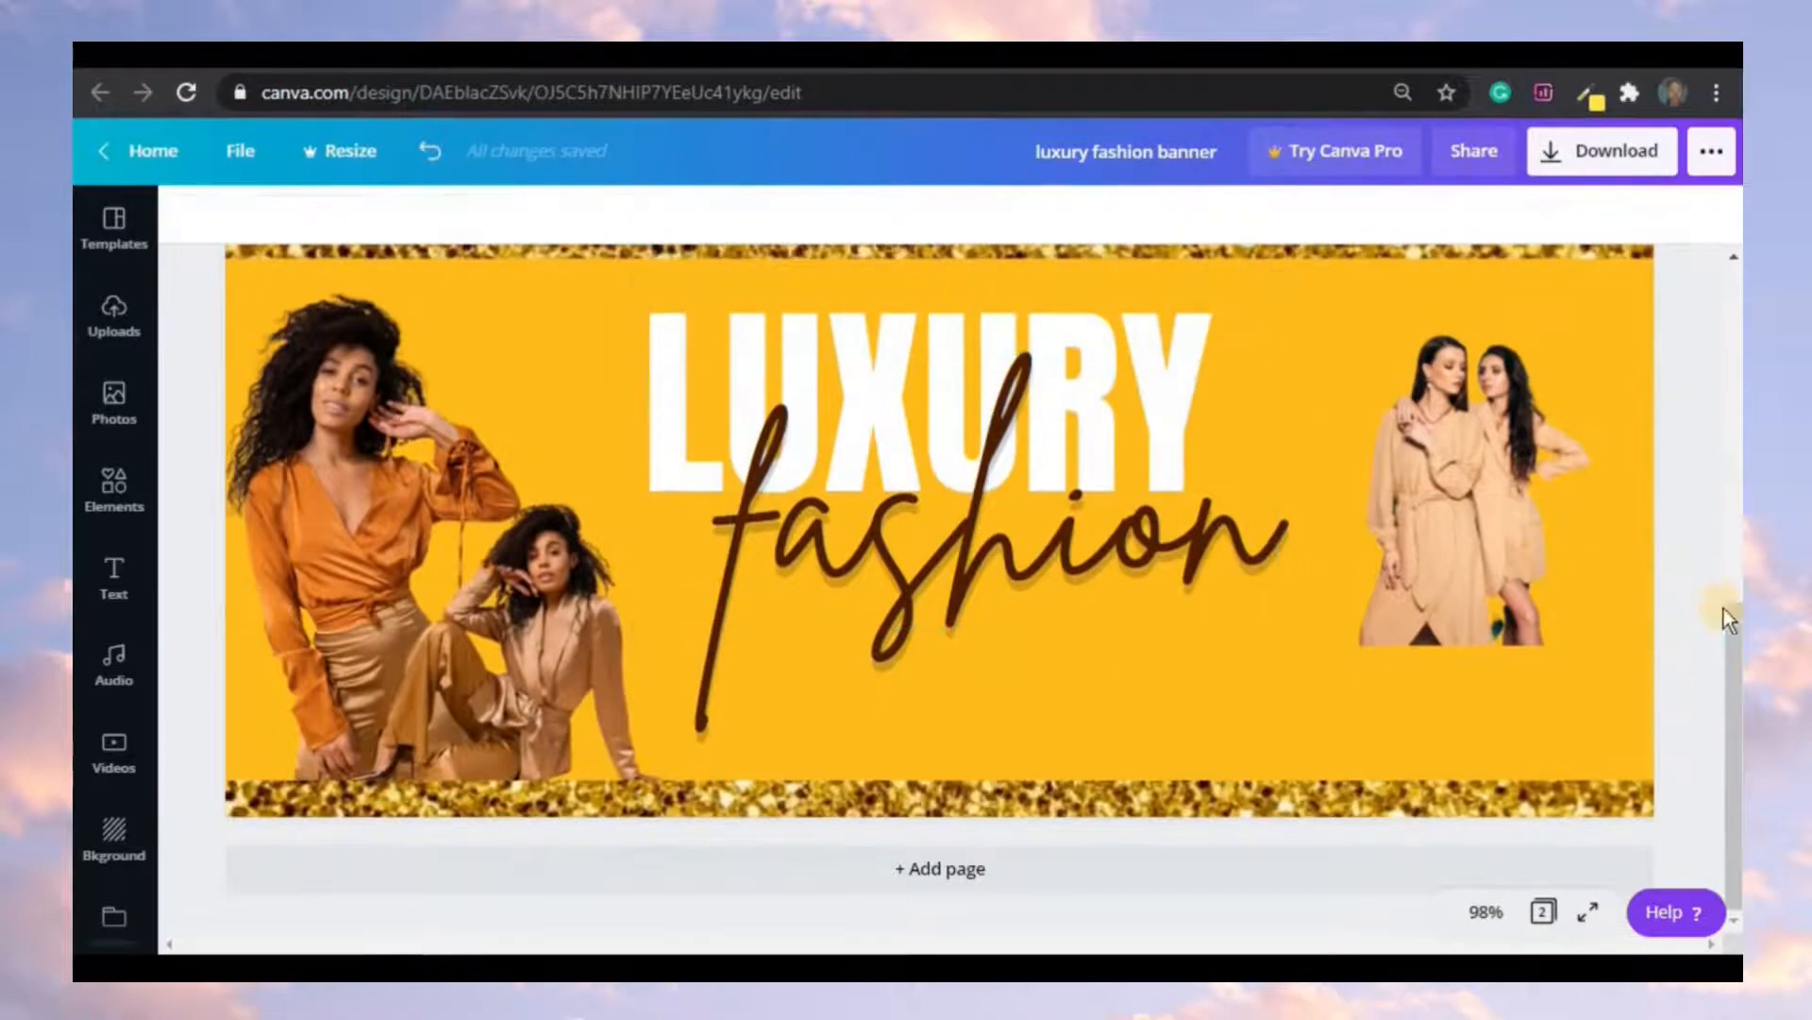
mouse_move(1731, 665)
left_mouse_down()
mouse_move(1730, 622)
mouse_move(1730, 668)
left_mouse_up()
- Move the seated woman back left so that she slightly overlaps the woman in the orange blouse
left_click(528, 632)
left_click_drag(287, 476, 332, 506)
left_click_drag(538, 642, 487, 643)
left_click(302, 475)
left_click(1095, 547)
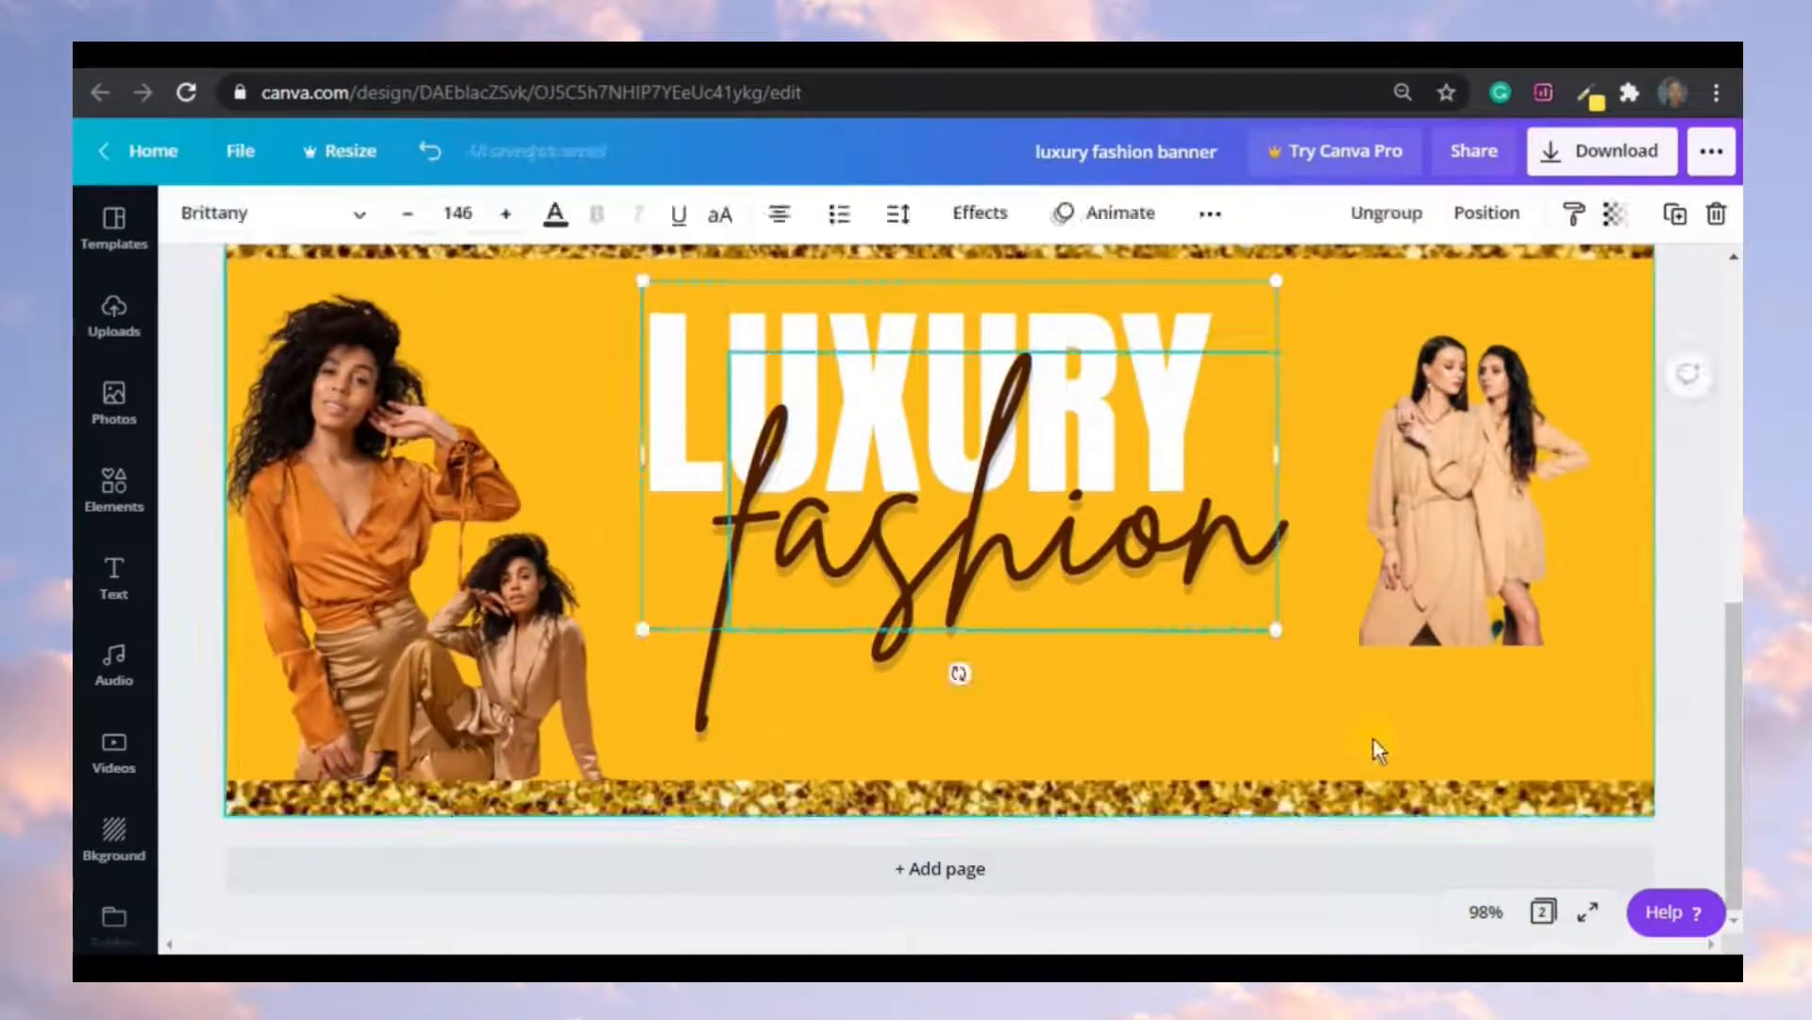
- Enlarge the cut-out of the two women in beige and send it backwards behind the lower glitter border
left_click(1454, 538)
left_click_drag(1319, 643, 1077, 813)
left_click_drag(1340, 567, 1554, 657)
left_click(1403, 214)
left_click(1331, 283)
- Move the two women in beige up and against the banner's right edge, and fine-tune their size so they fill its height
left_click(1544, 549)
left_click_drag(1544, 549, 1544, 415)
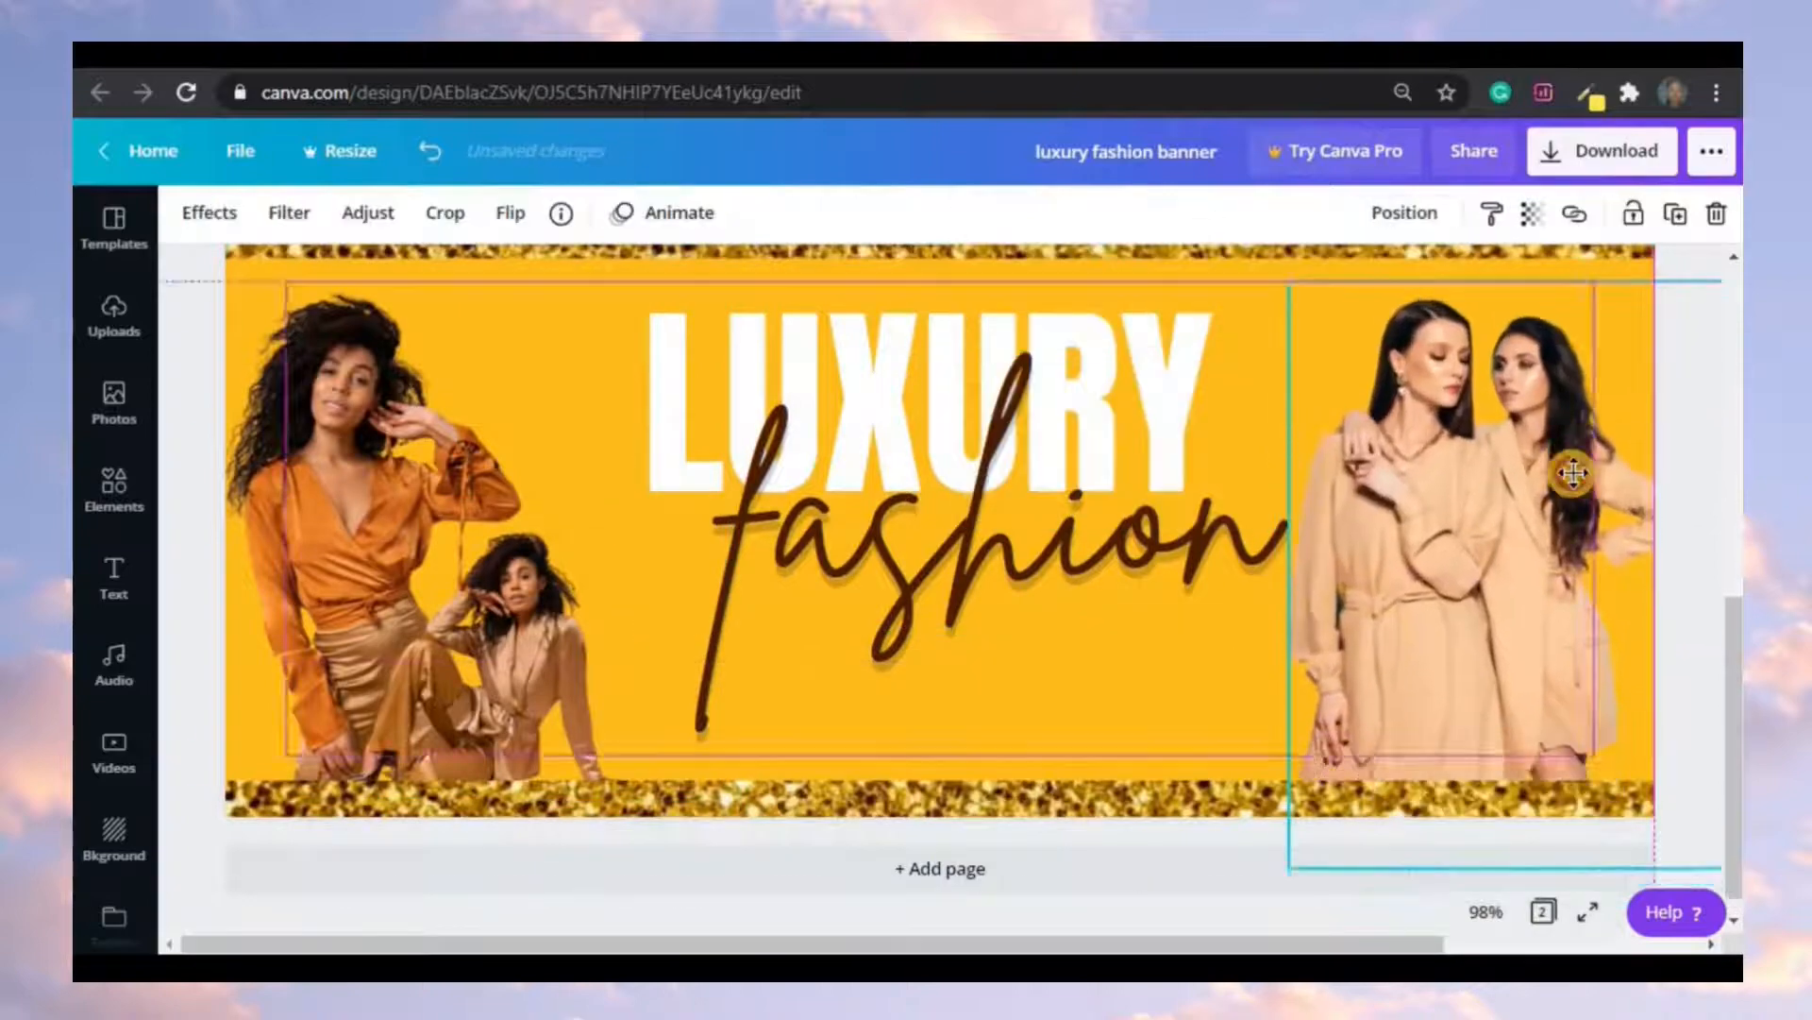
left_click_drag(1652, 863, 1656, 873)
left_click_drag(1567, 718, 1608, 729)
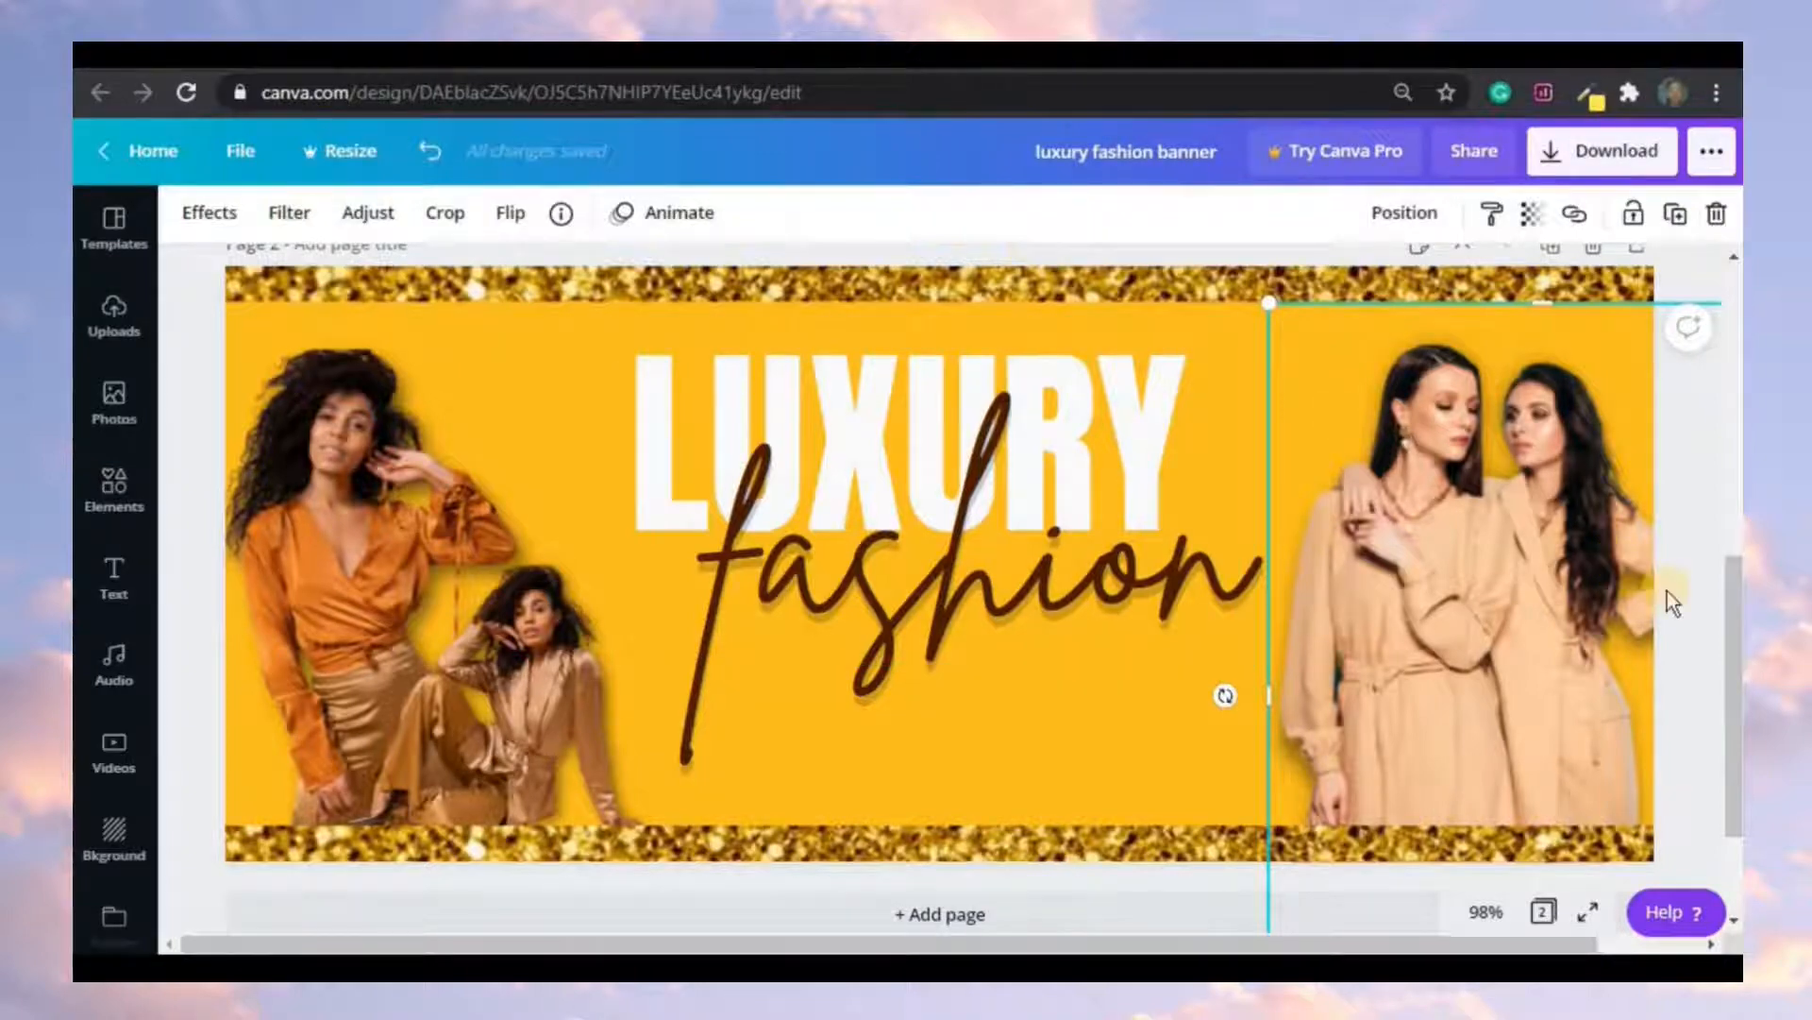
- Compare the original banner on page 1 with the recreated banner on page 2
left_click_drag(1728, 623, 1737, 340)
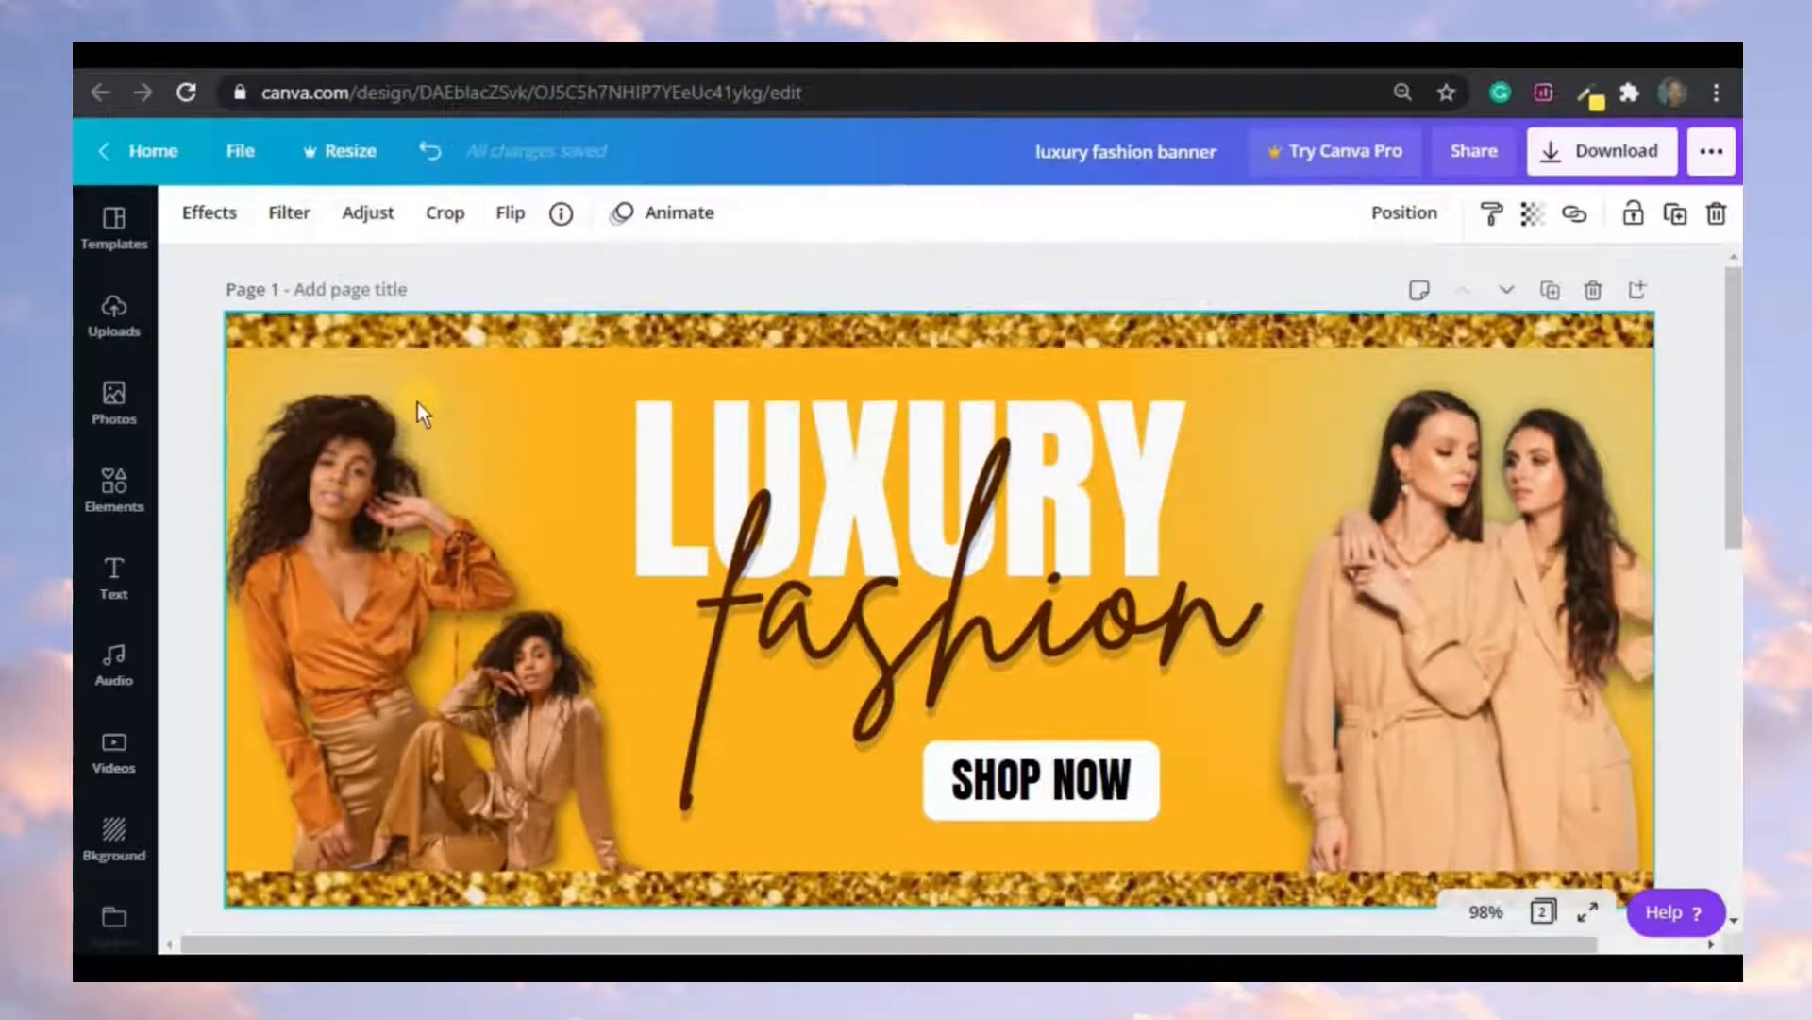
left_click_drag(1733, 539, 1740, 731)
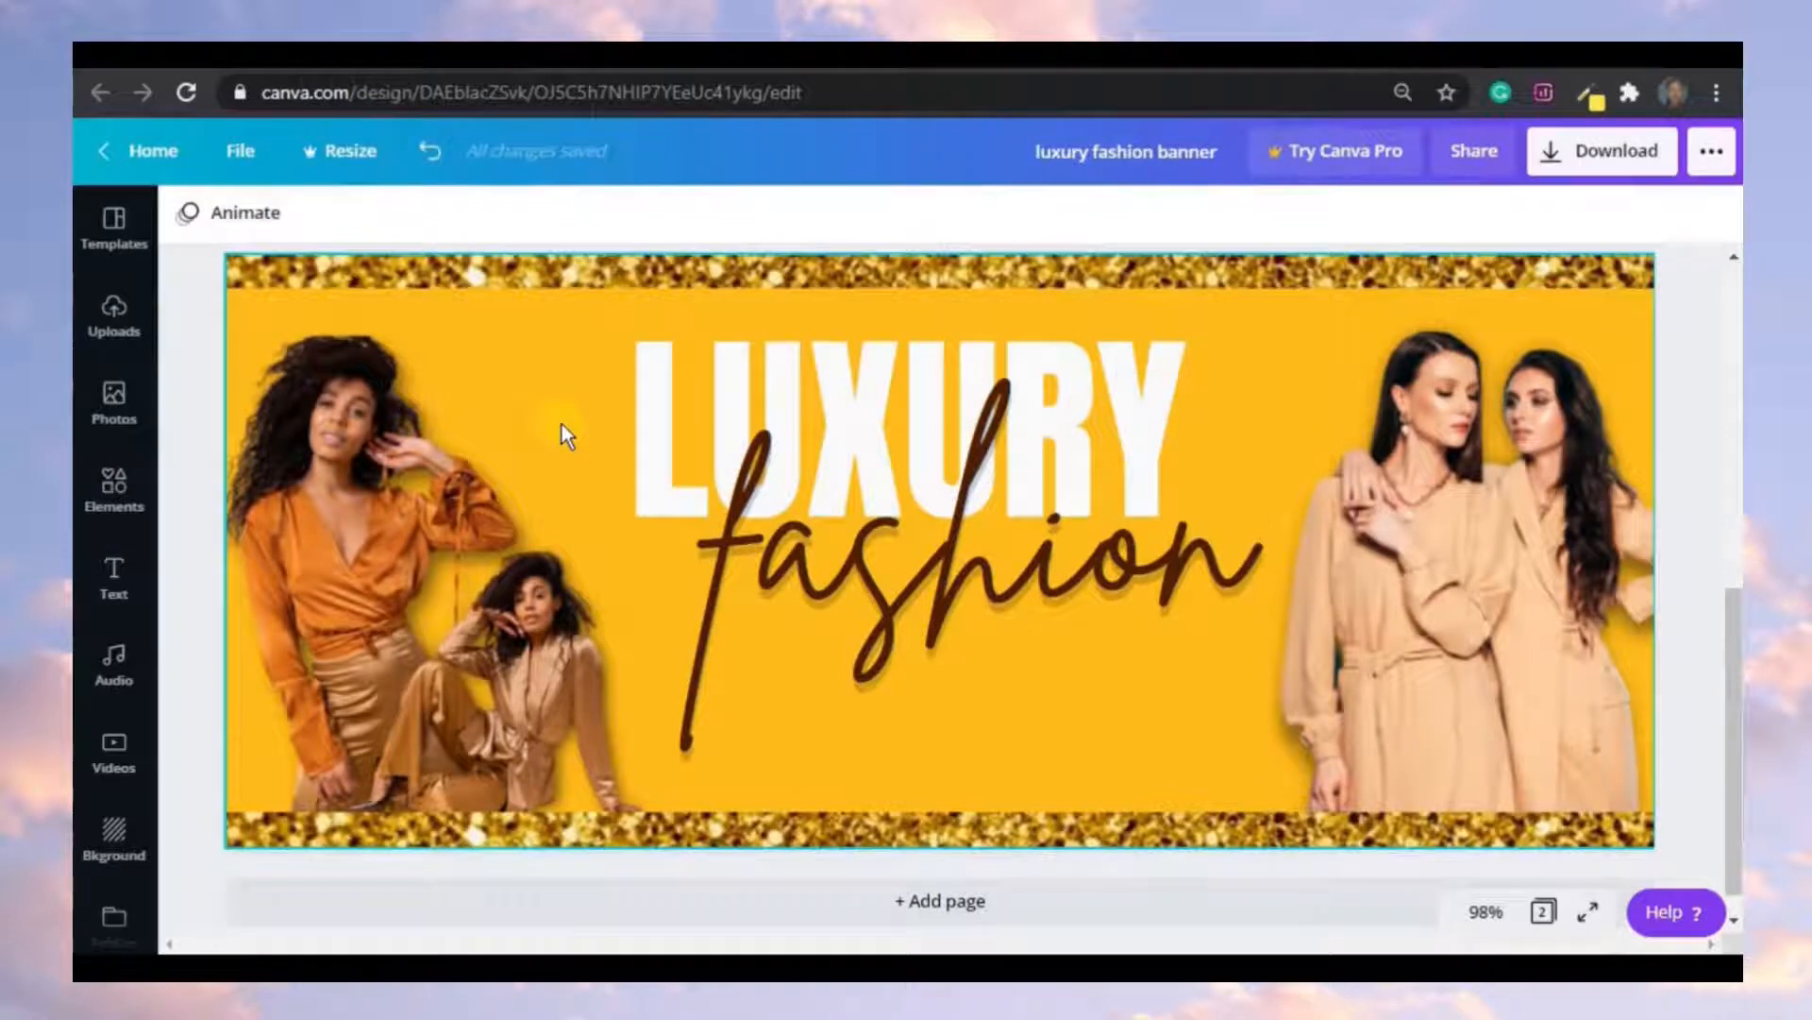
- Search the elements library for "blur" and add the free round pale-blue blur to page 2
left_click(108, 508)
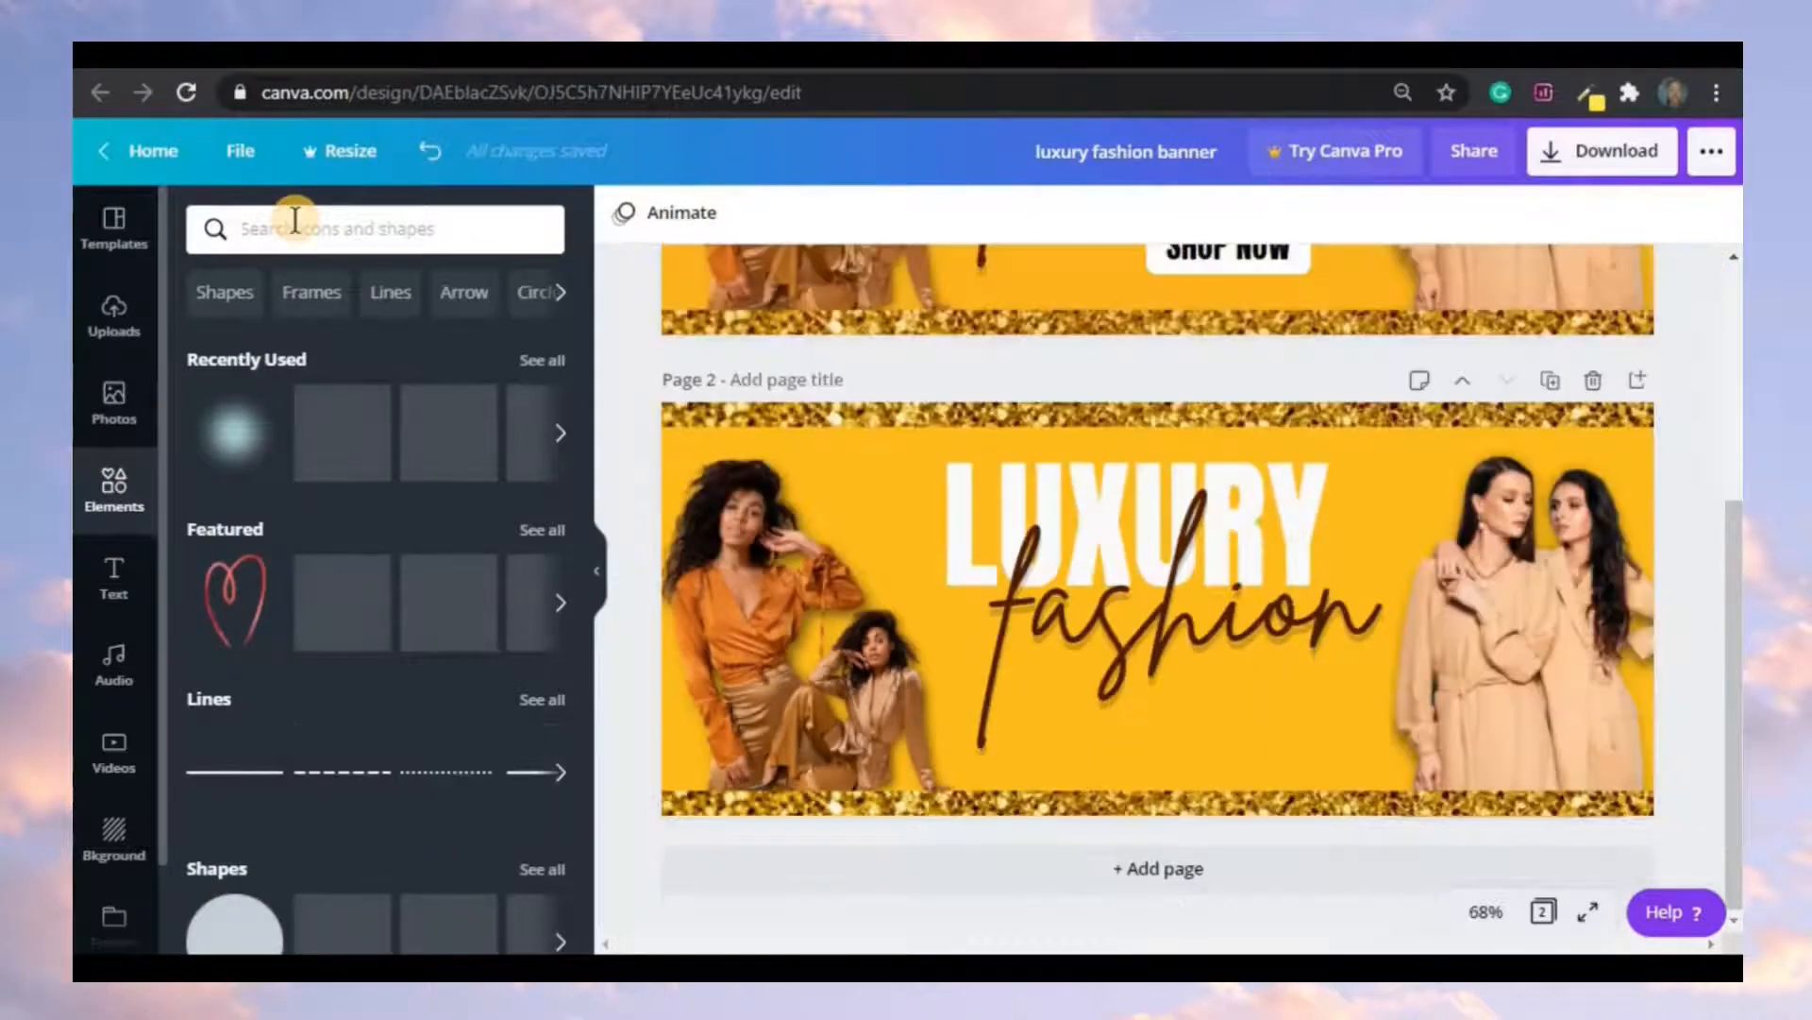
left_click(315, 236)
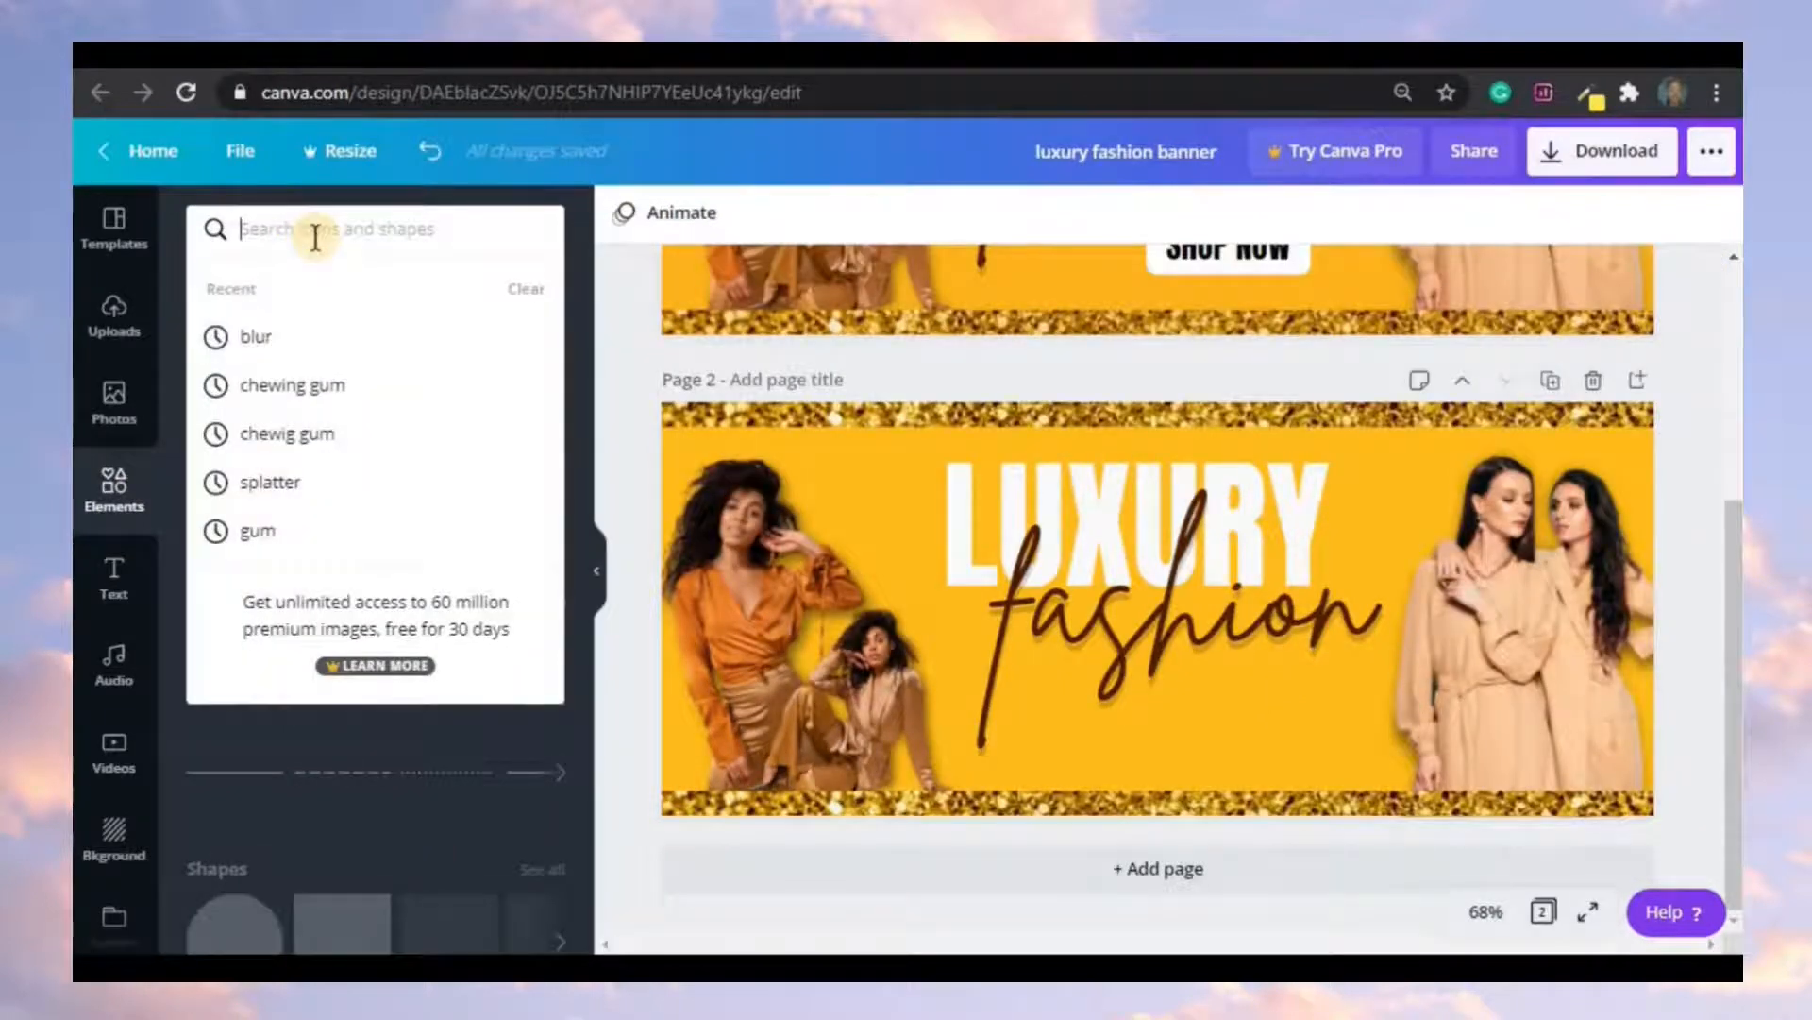
type("blur")
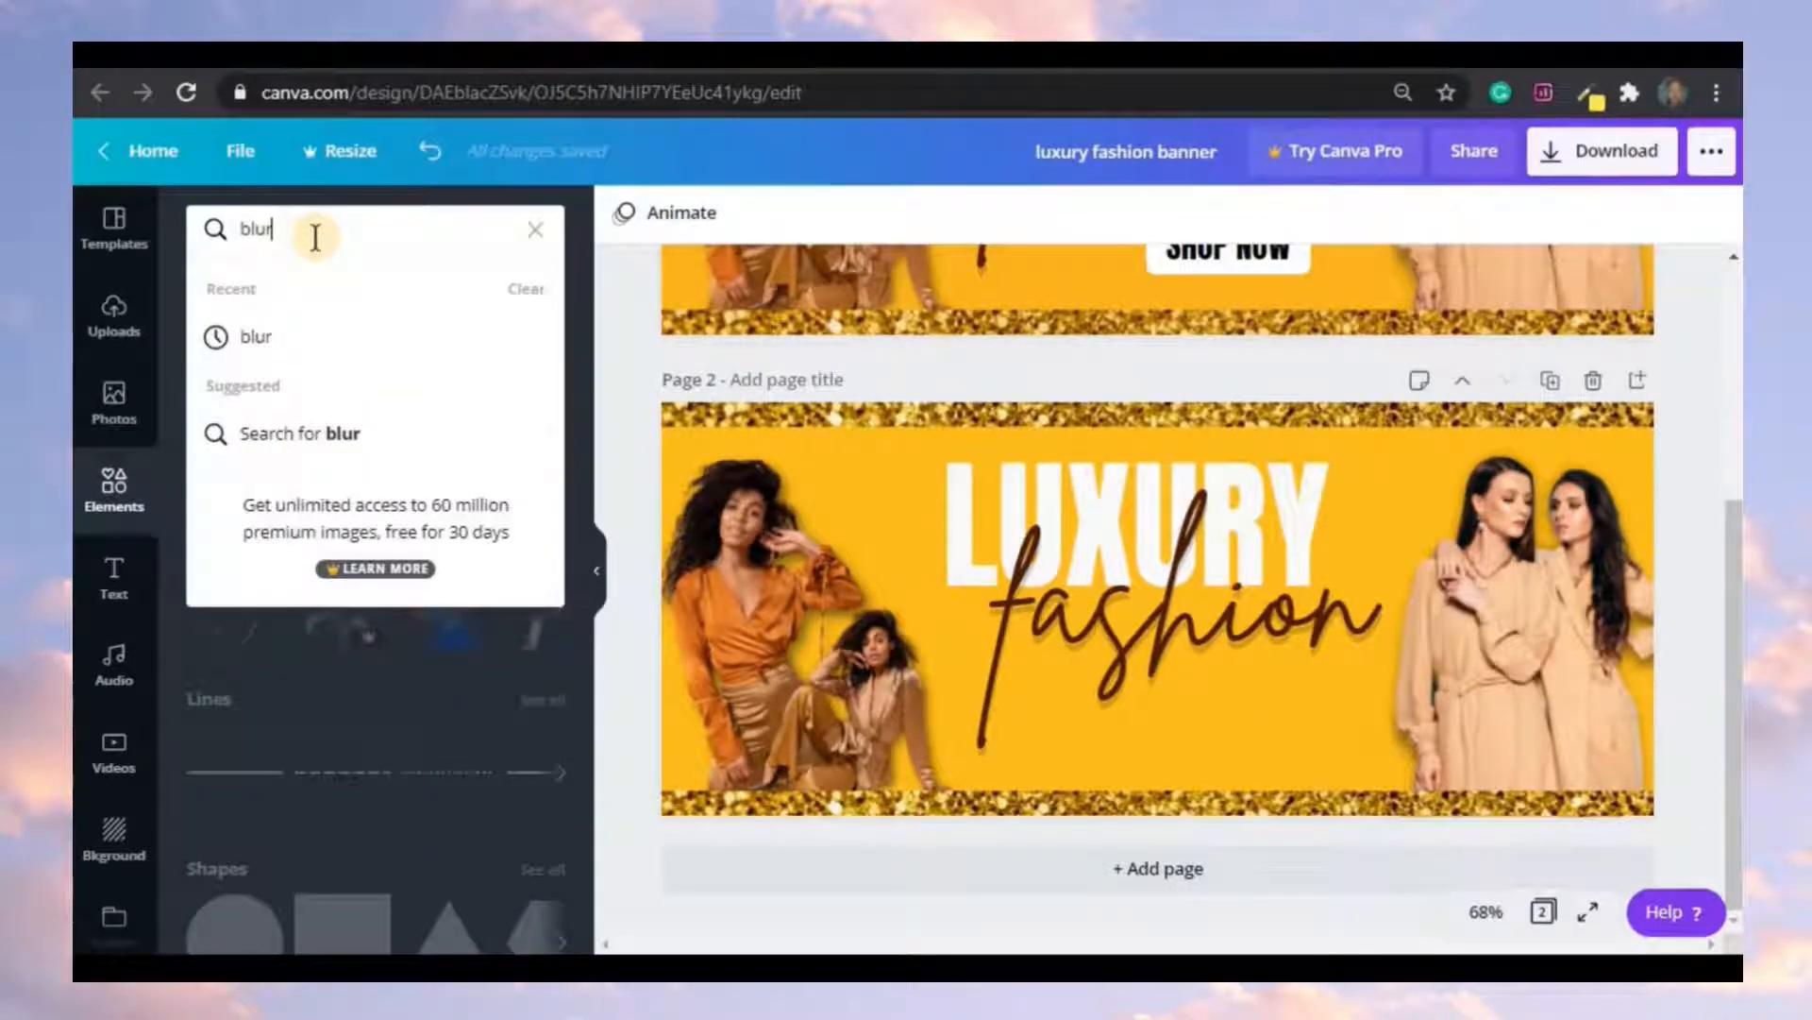
key("Return")
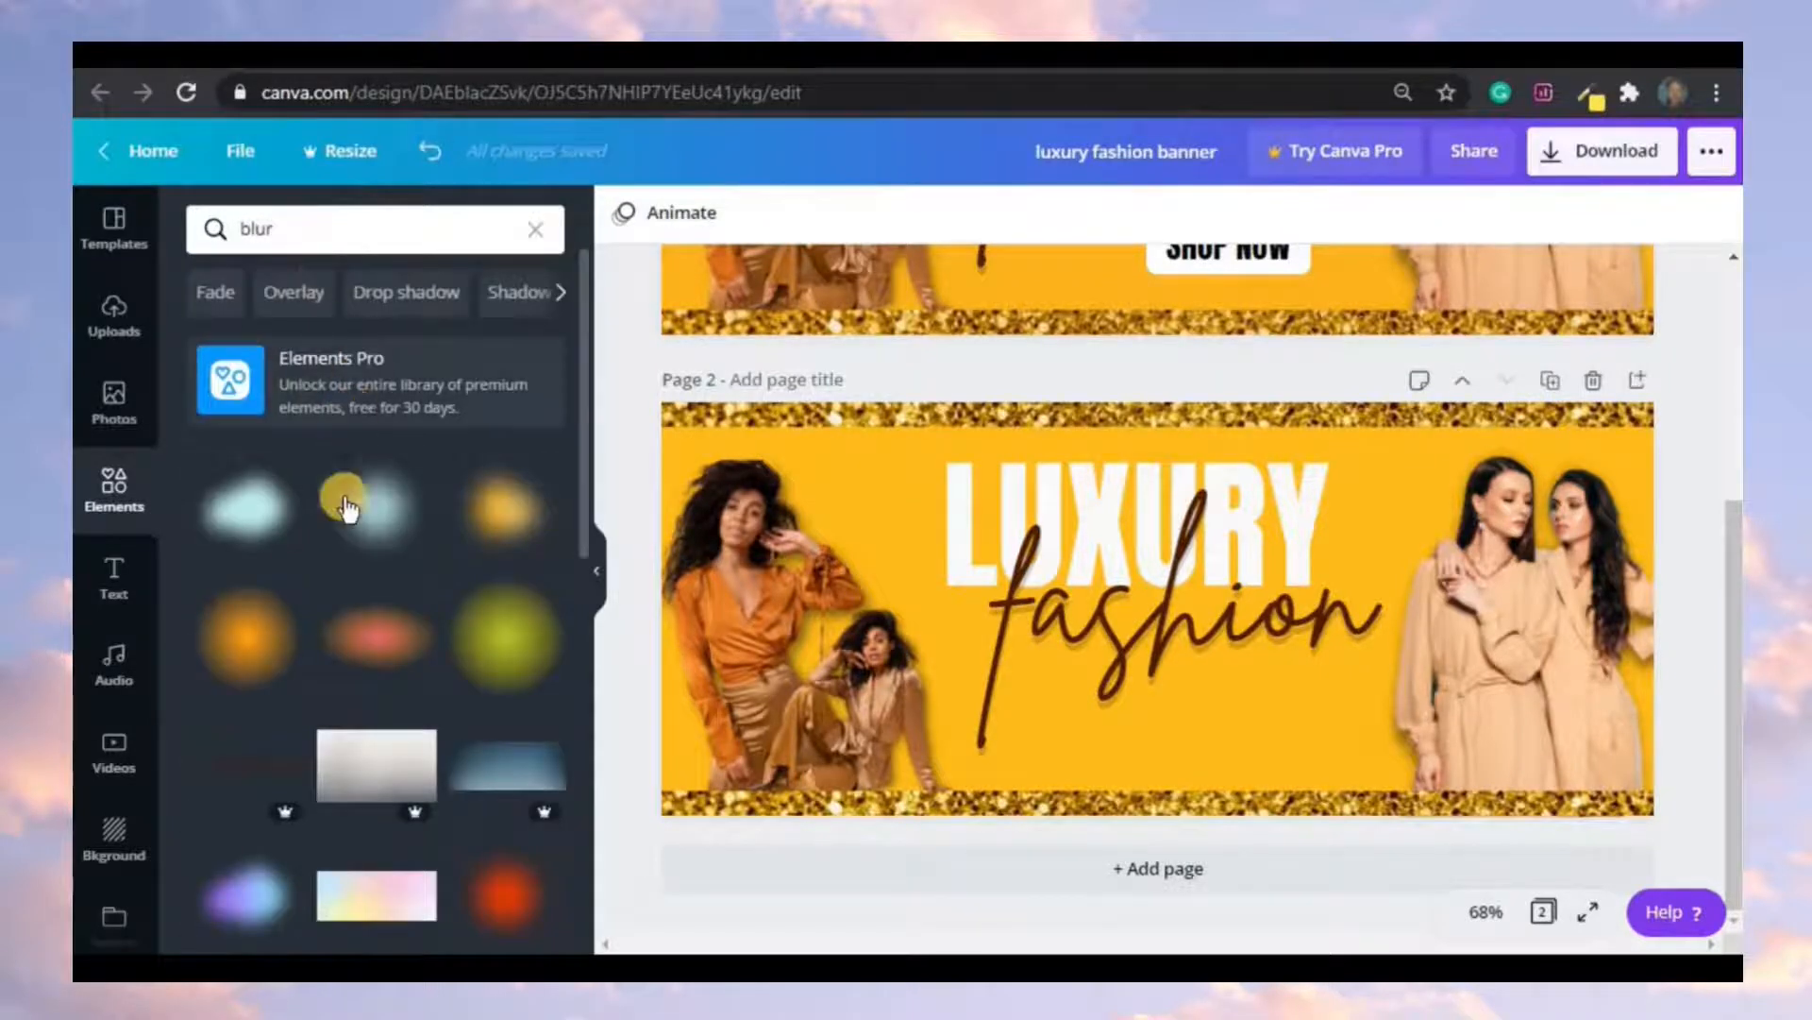
left_click(398, 518)
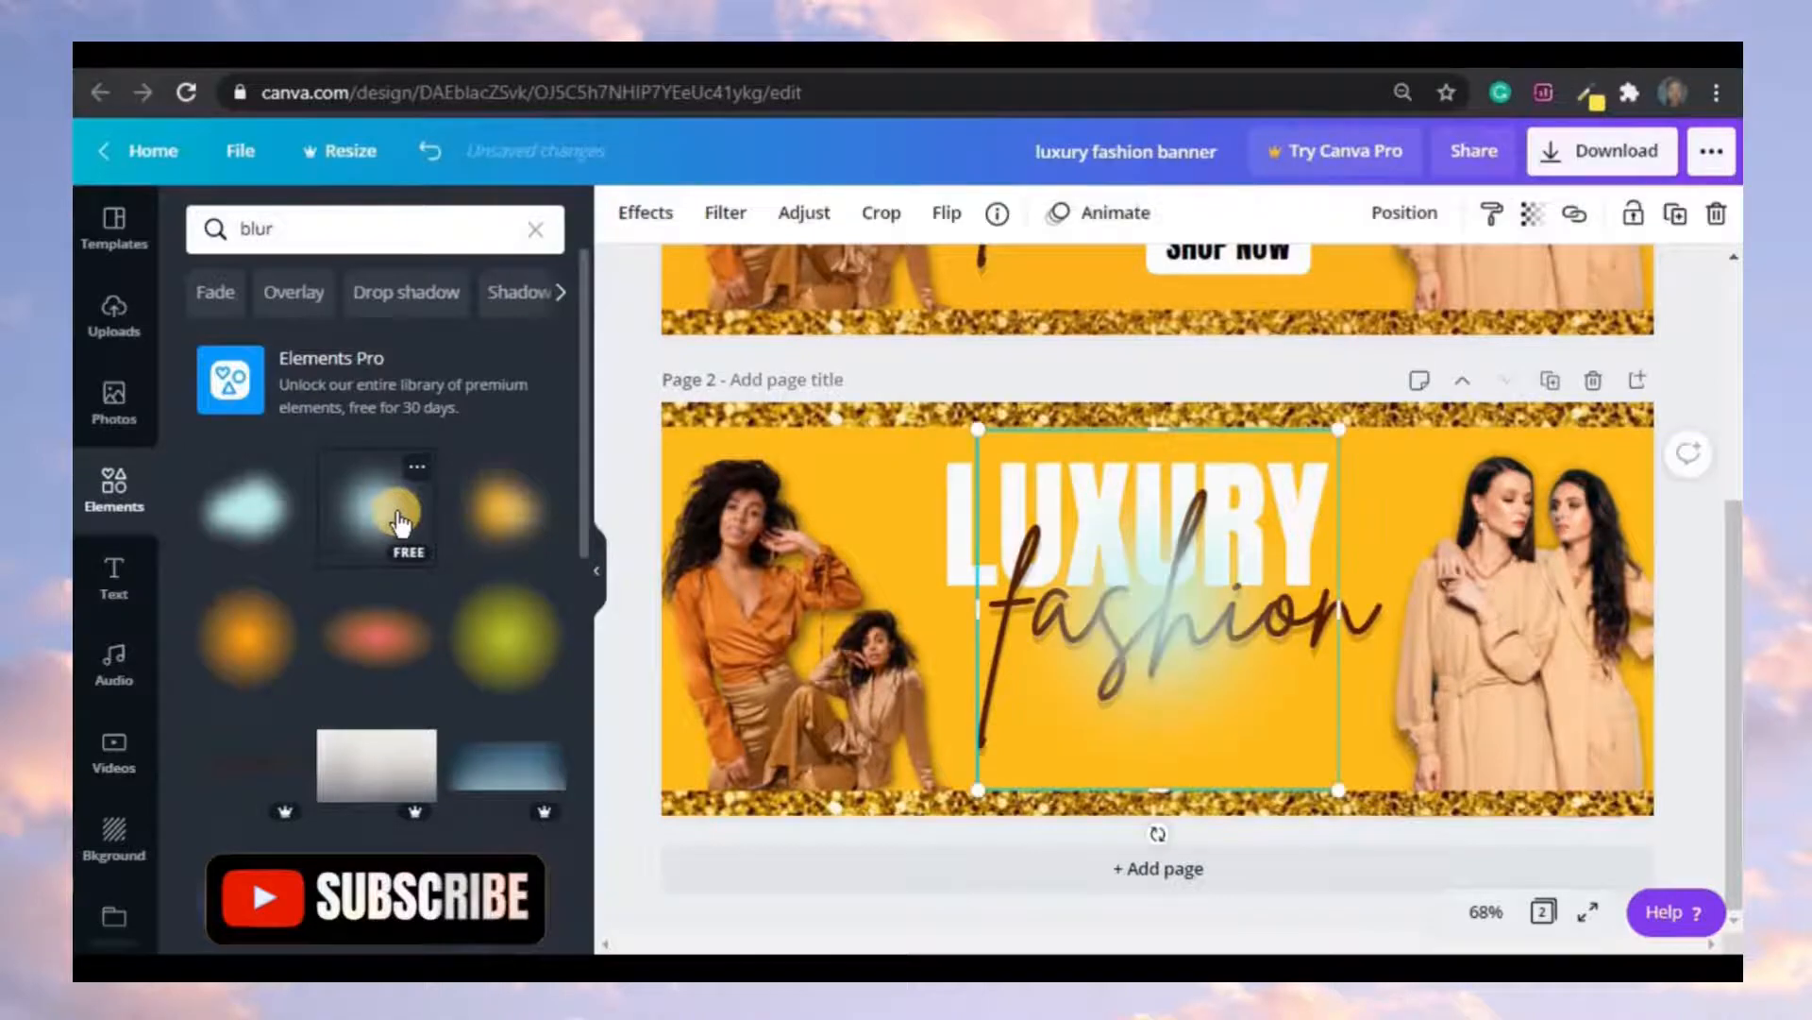
left_click(605, 577)
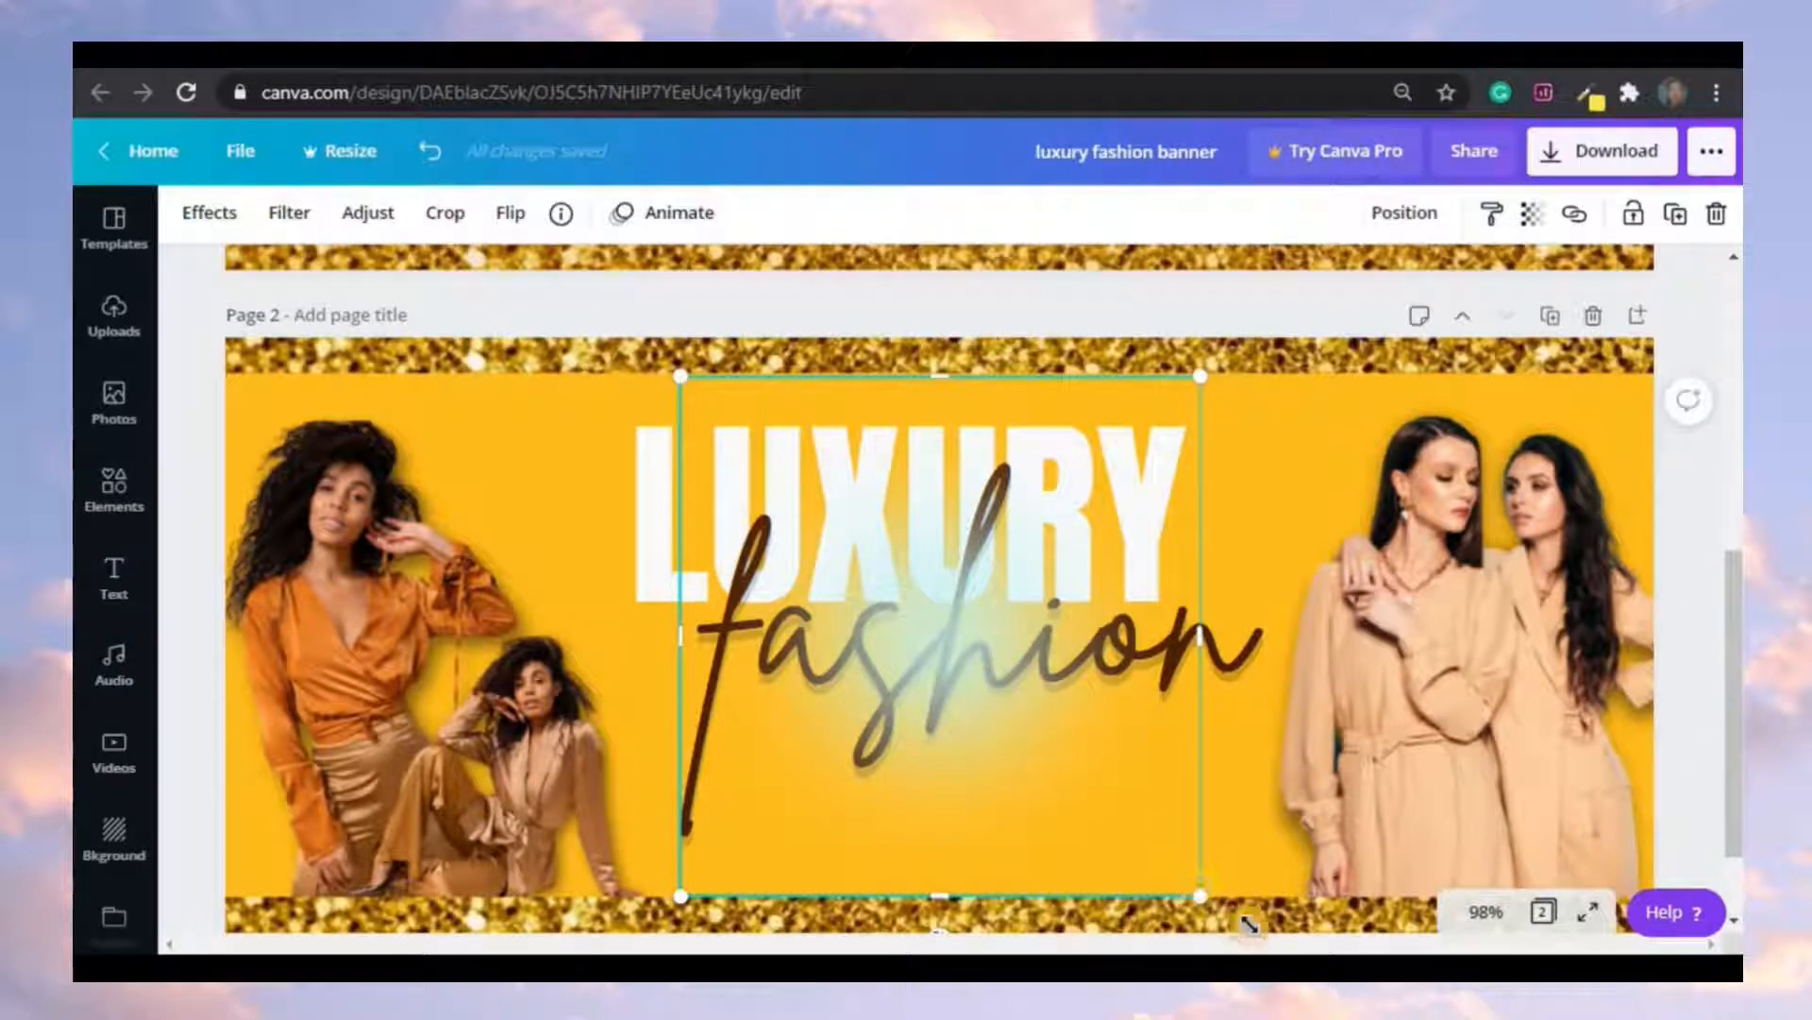
- Enlarge the blur, move it over the woman in the orange blouse, and send it to the back
left_click_drag(1197, 880, 1268, 930)
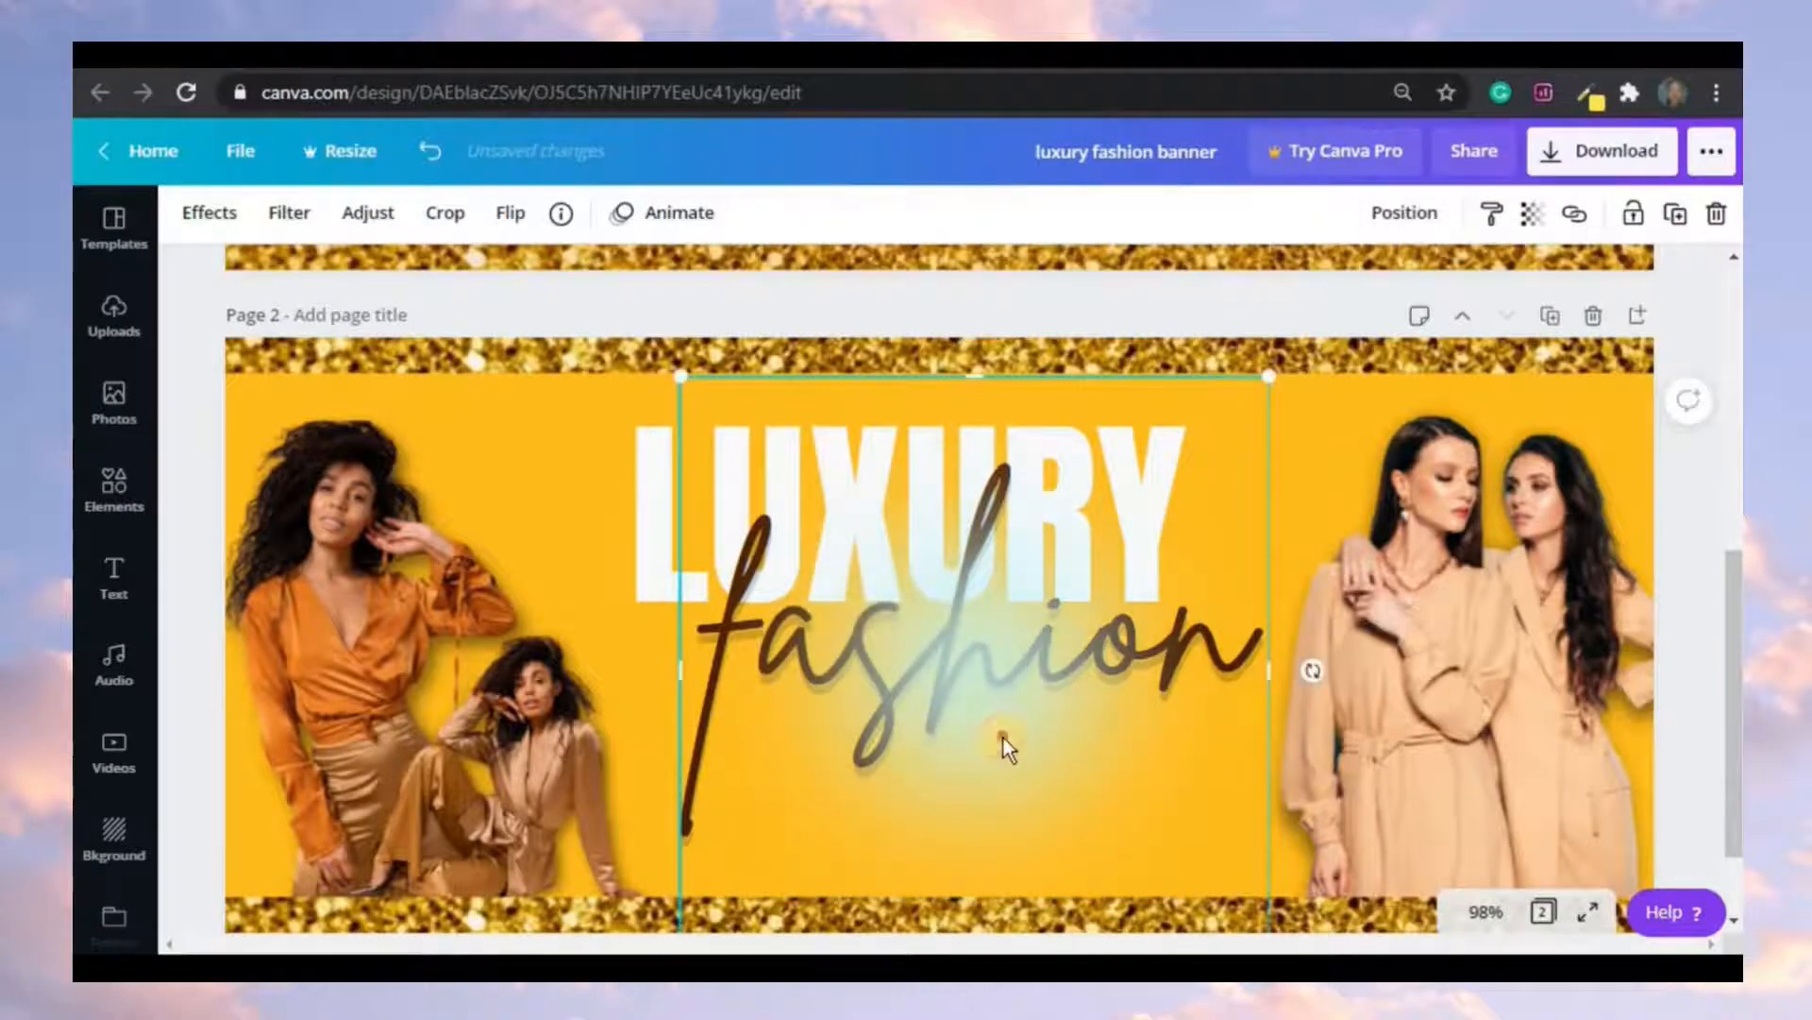
left_click_drag(1004, 738, 503, 569)
left_click(1403, 219)
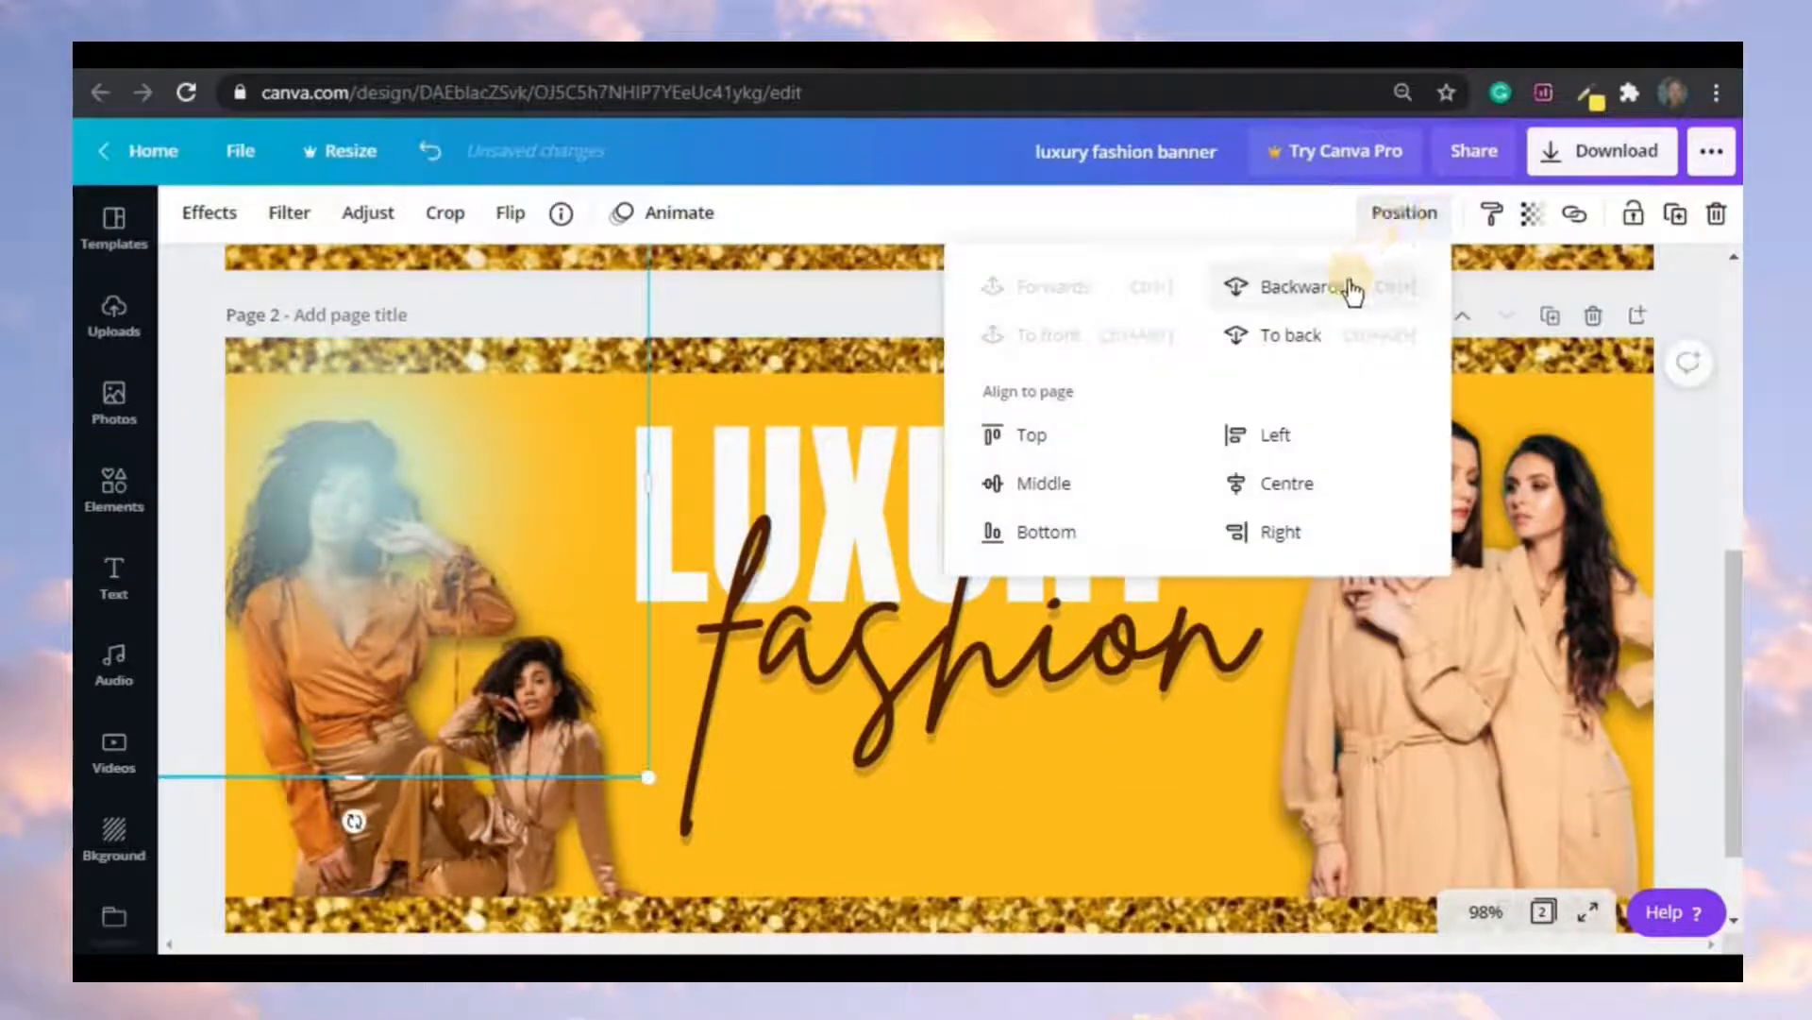
left_click(1322, 326)
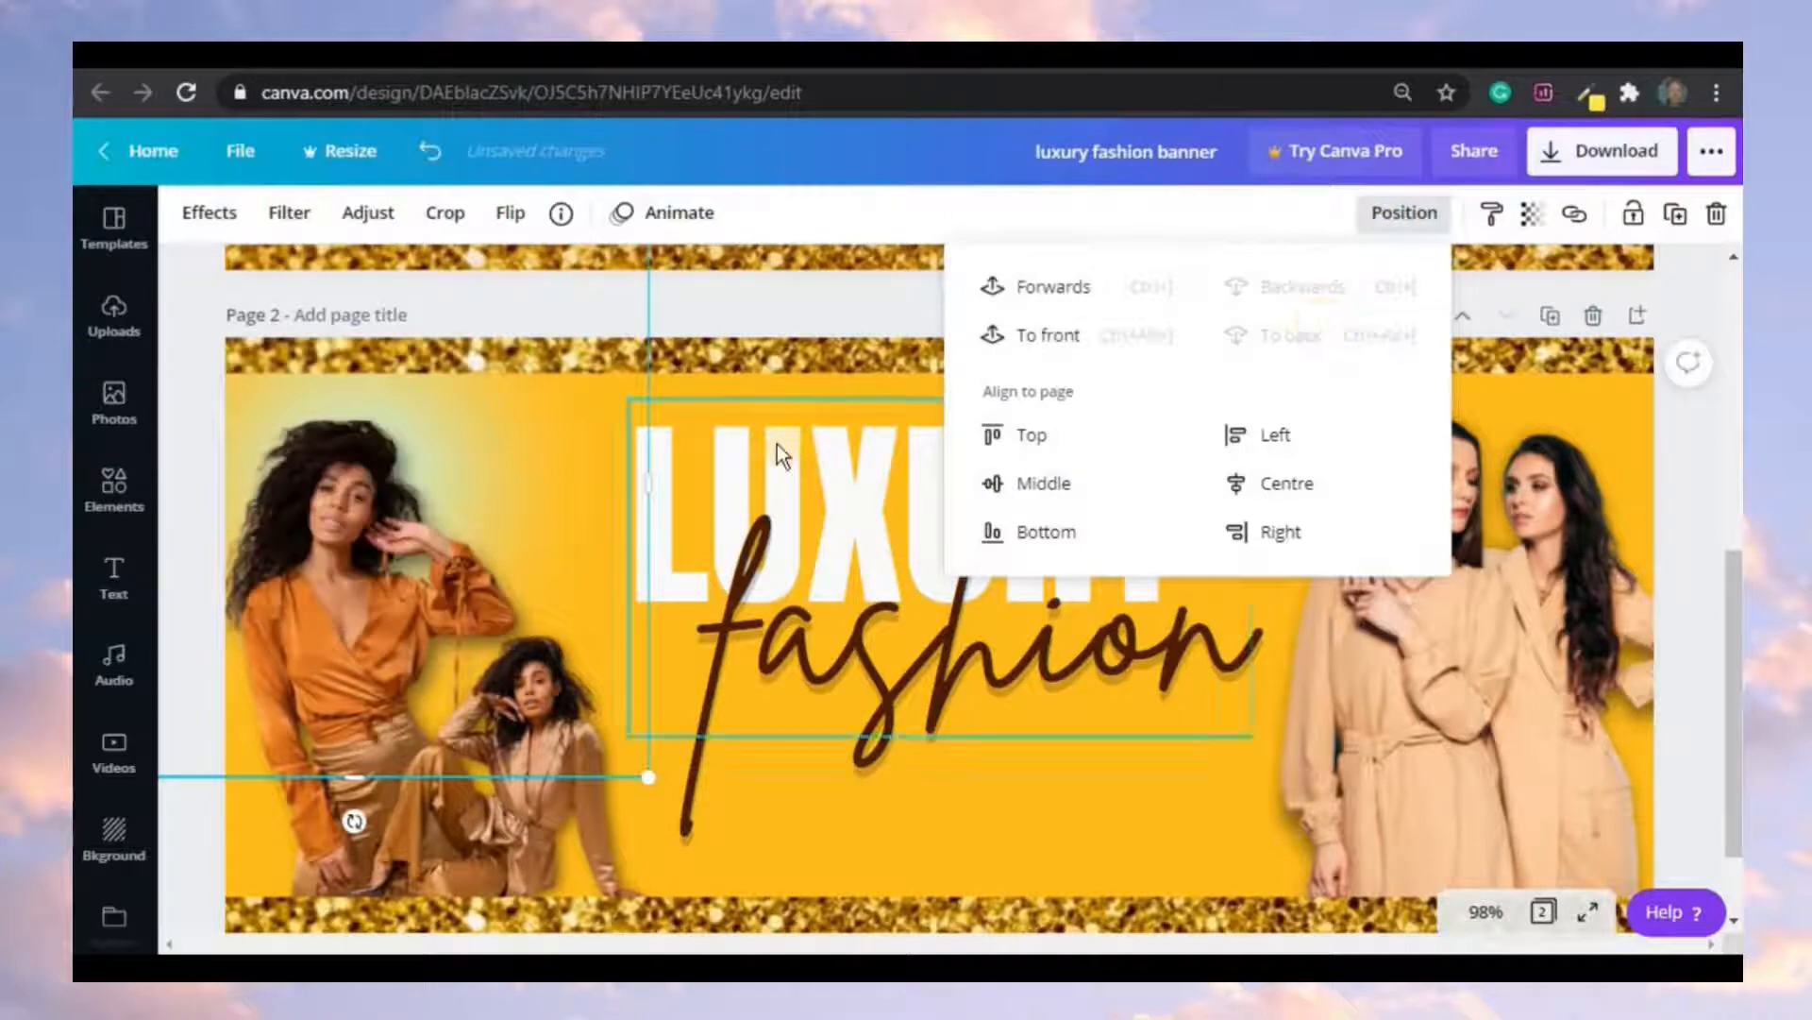
- Adjust the vertical position of the blur behind the woman in the orange blouse
left_click(535, 457)
left_click(601, 468)
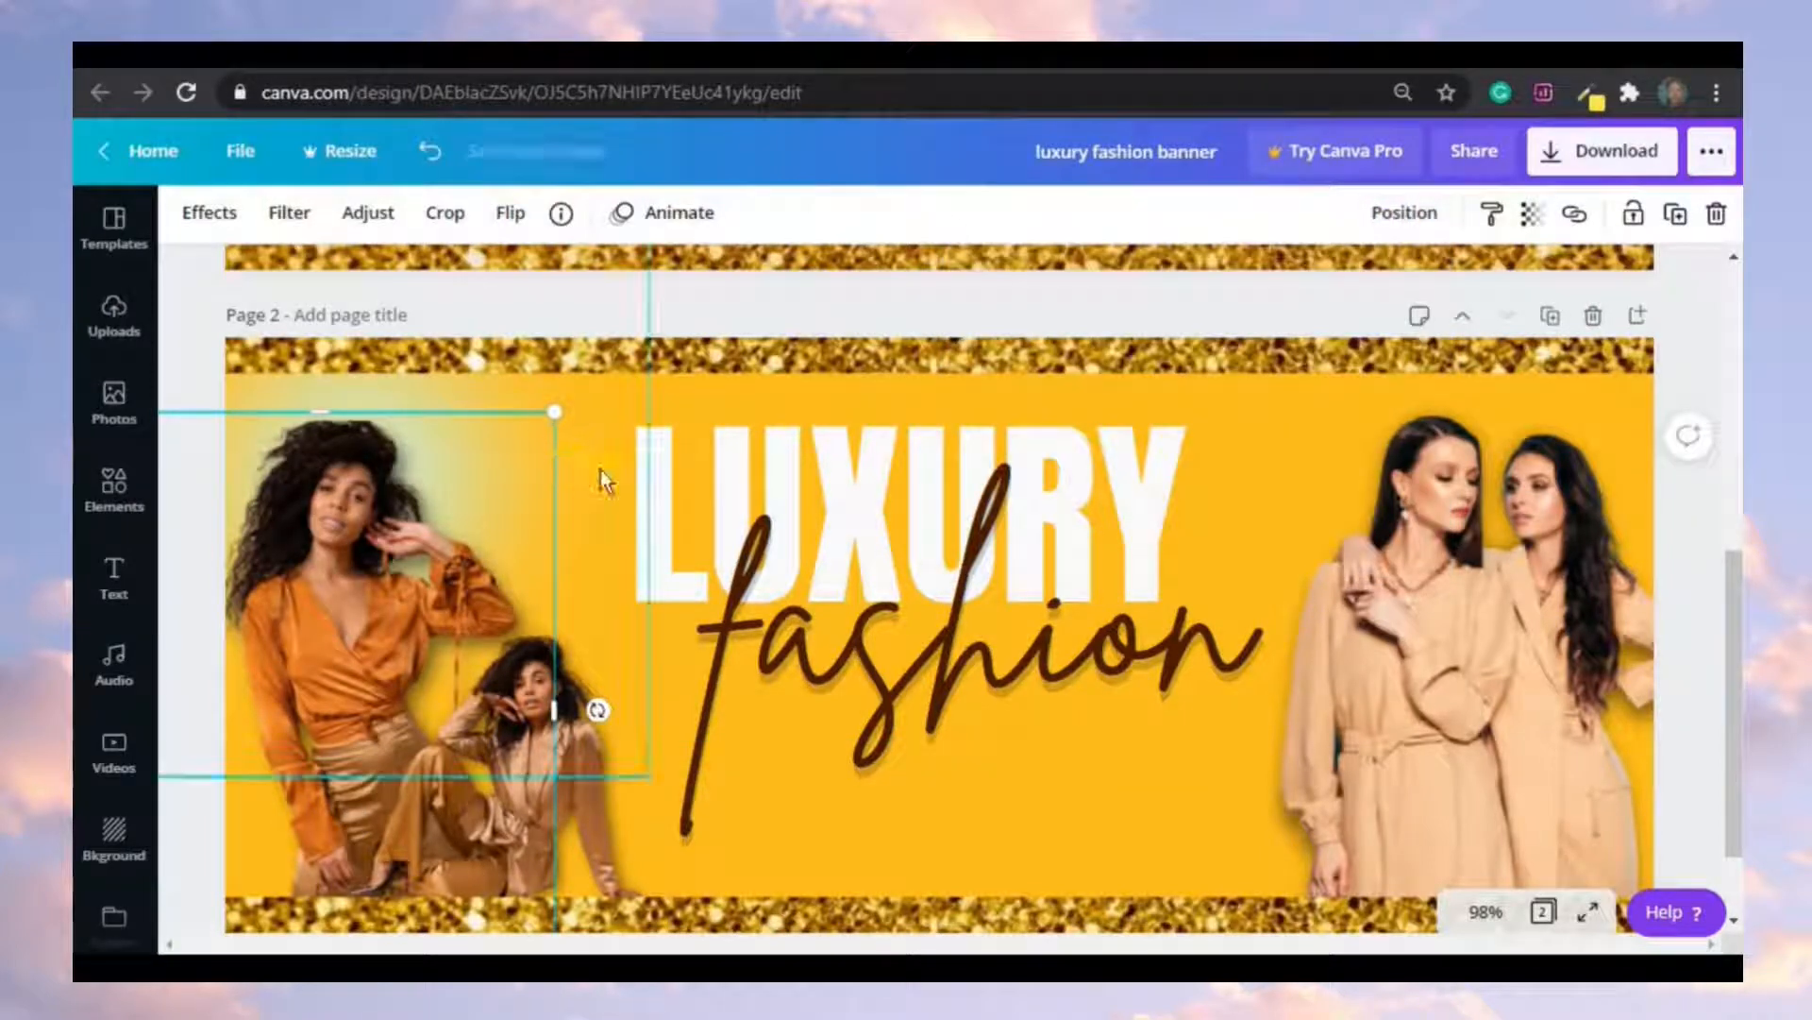
left_click_drag(601, 468, 602, 441)
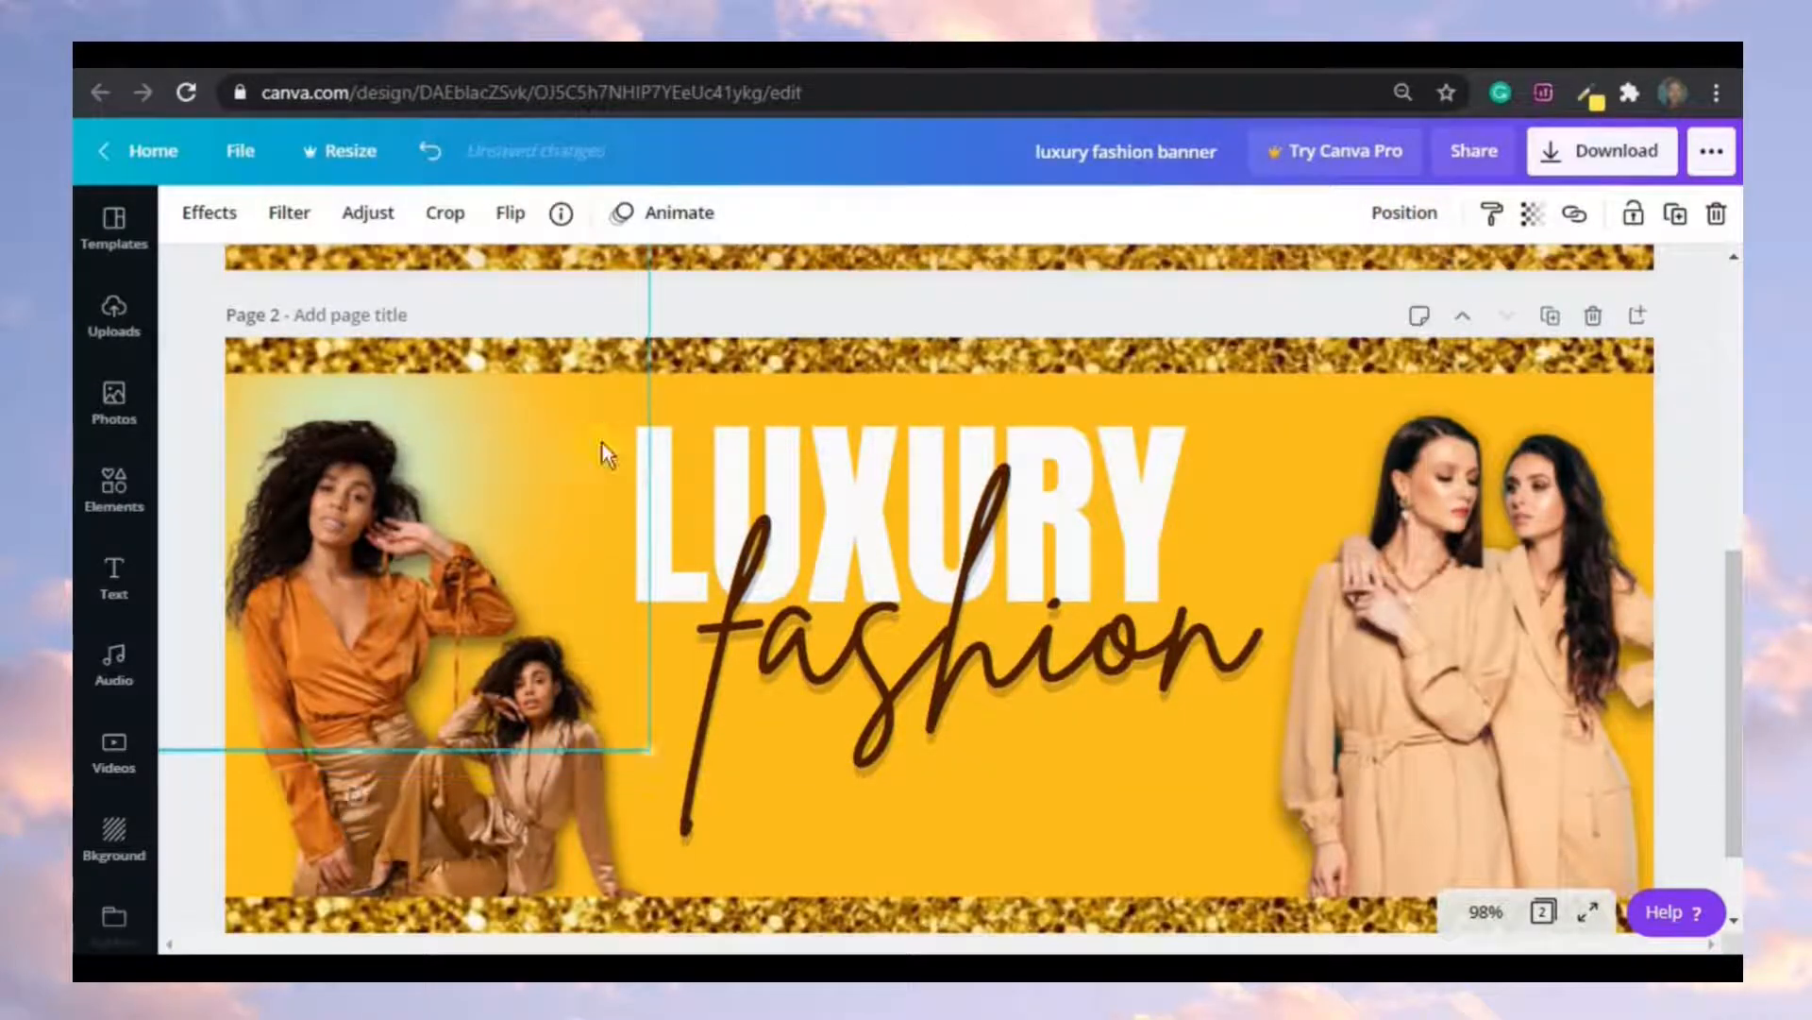
left_click(602, 443)
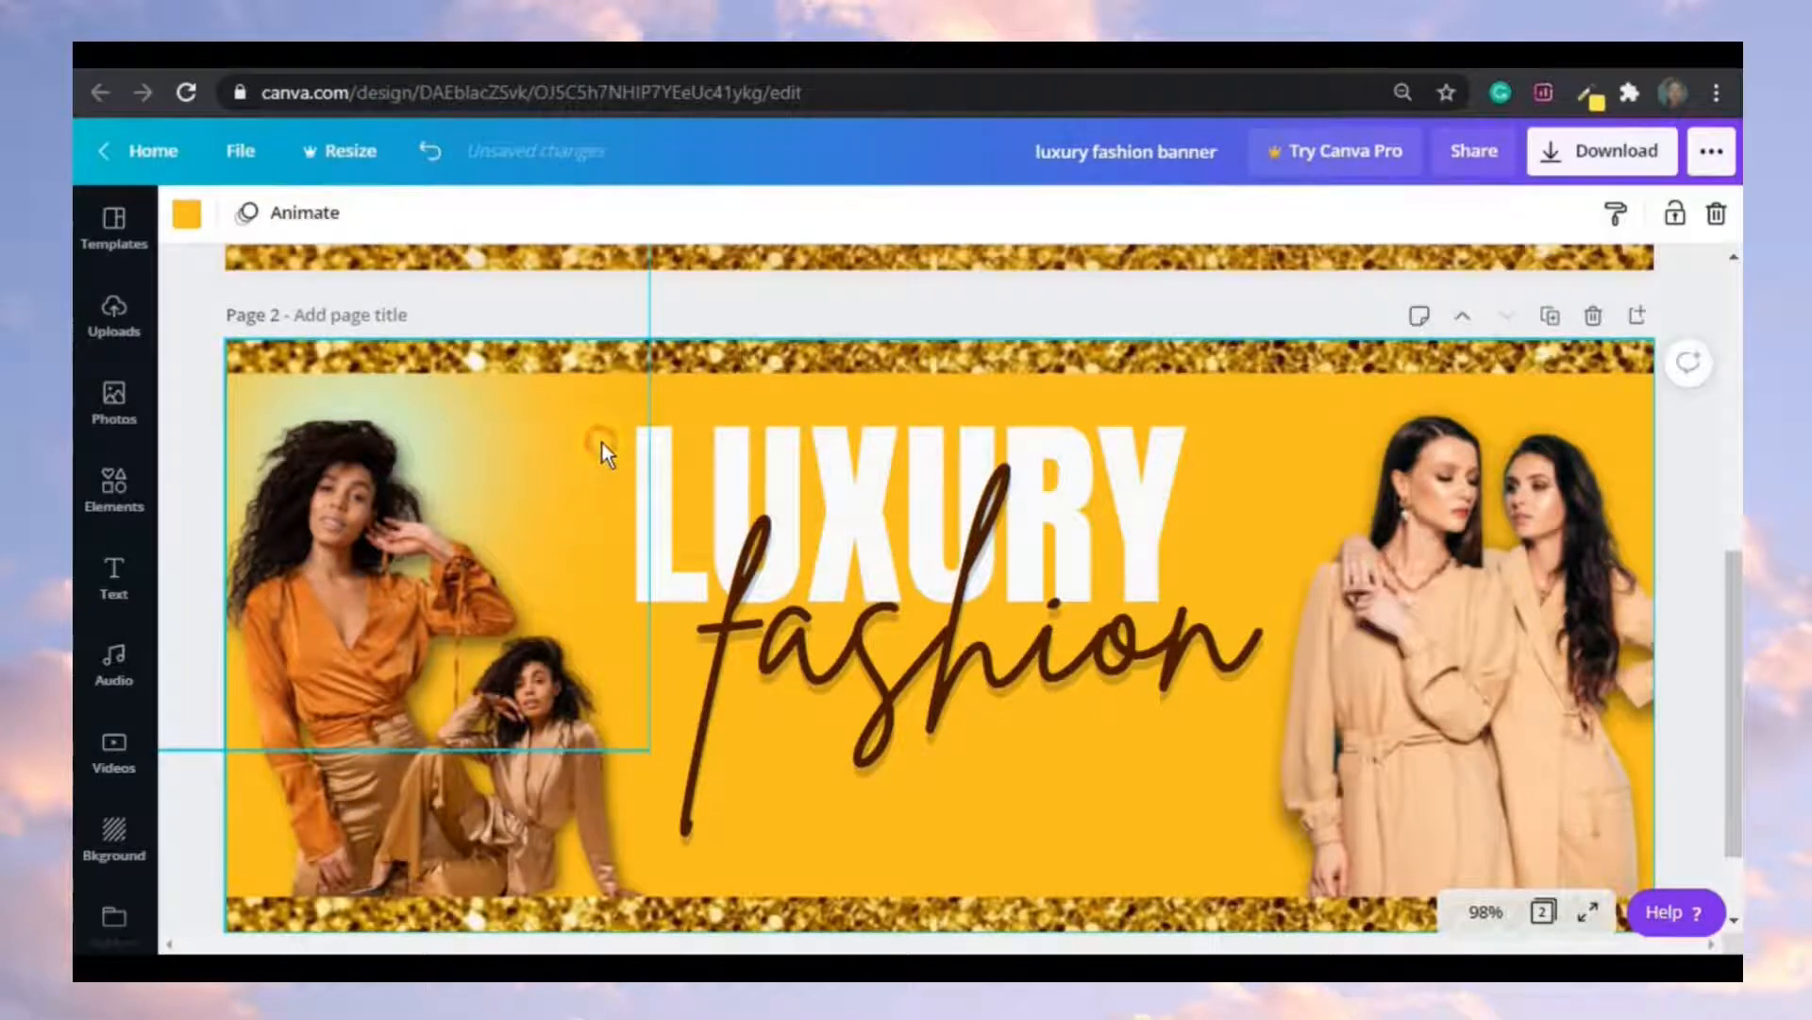
left_click(603, 443)
left_click_drag(602, 444, 598, 497)
- Set the blur's transparency to 51, enlarge it slightly, and reposition it behind the head of the woman in the orange blouse
left_click(1530, 215)
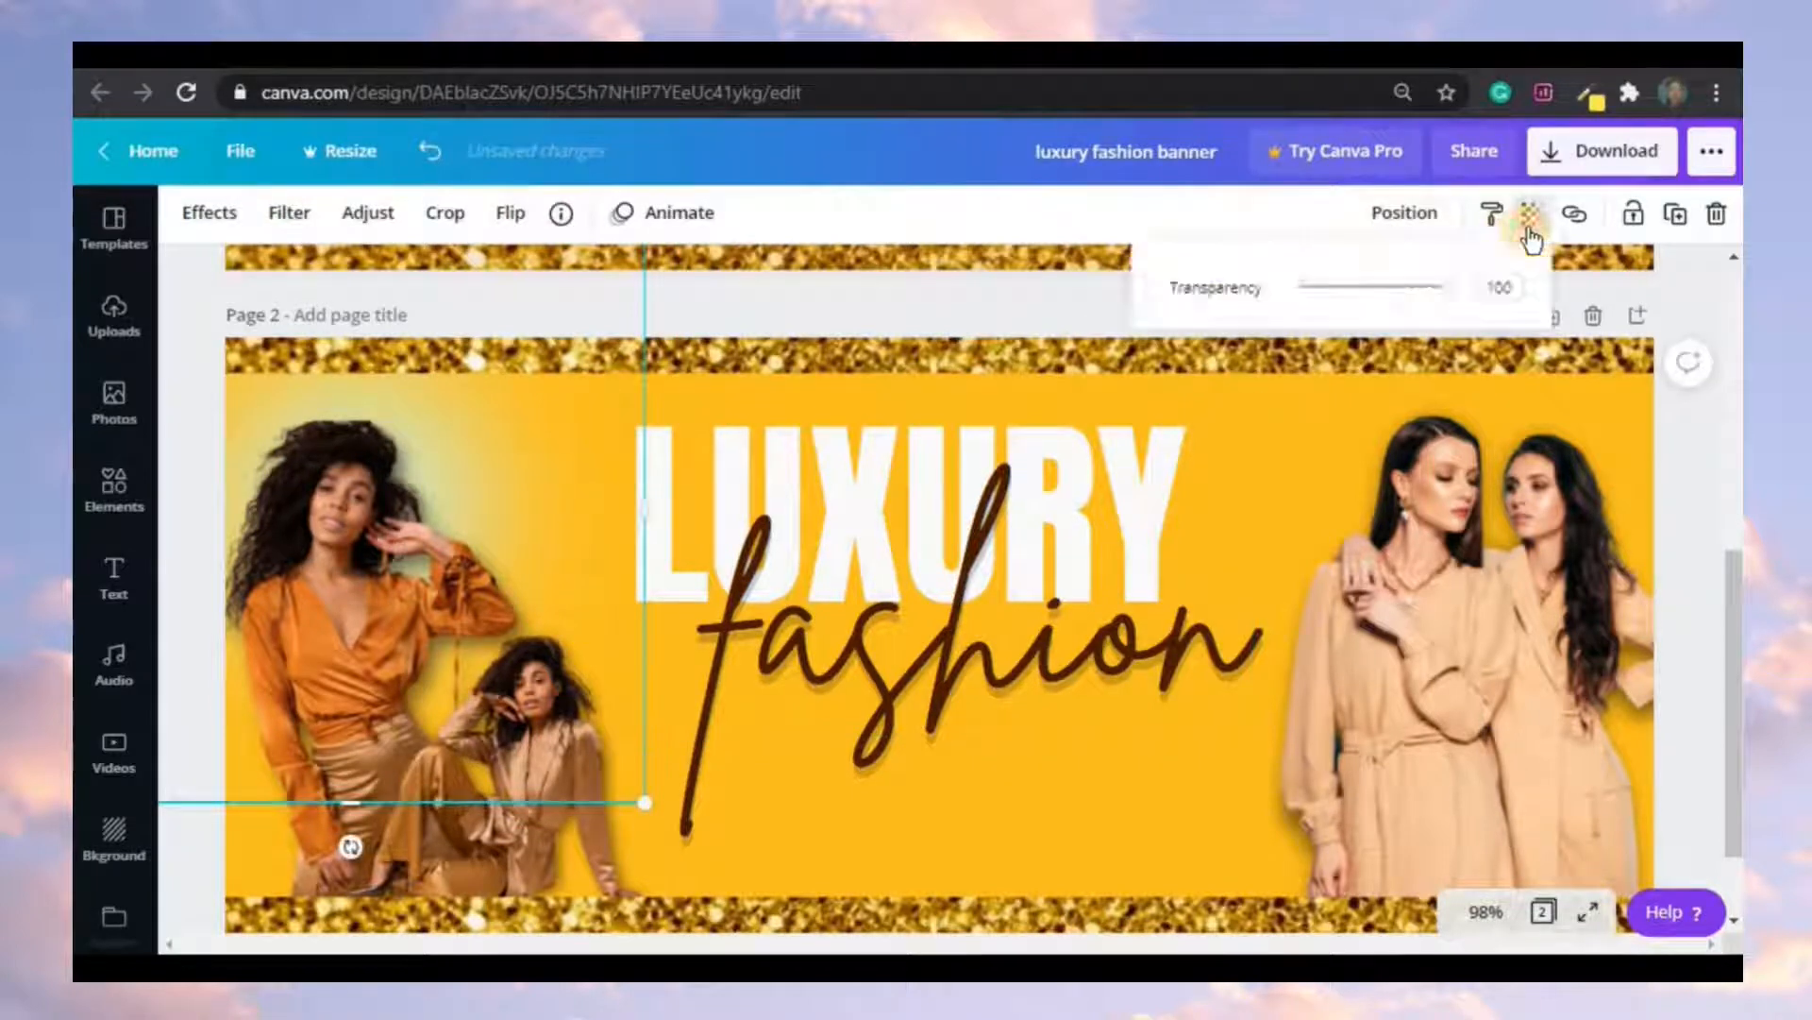
double_click(1510, 288)
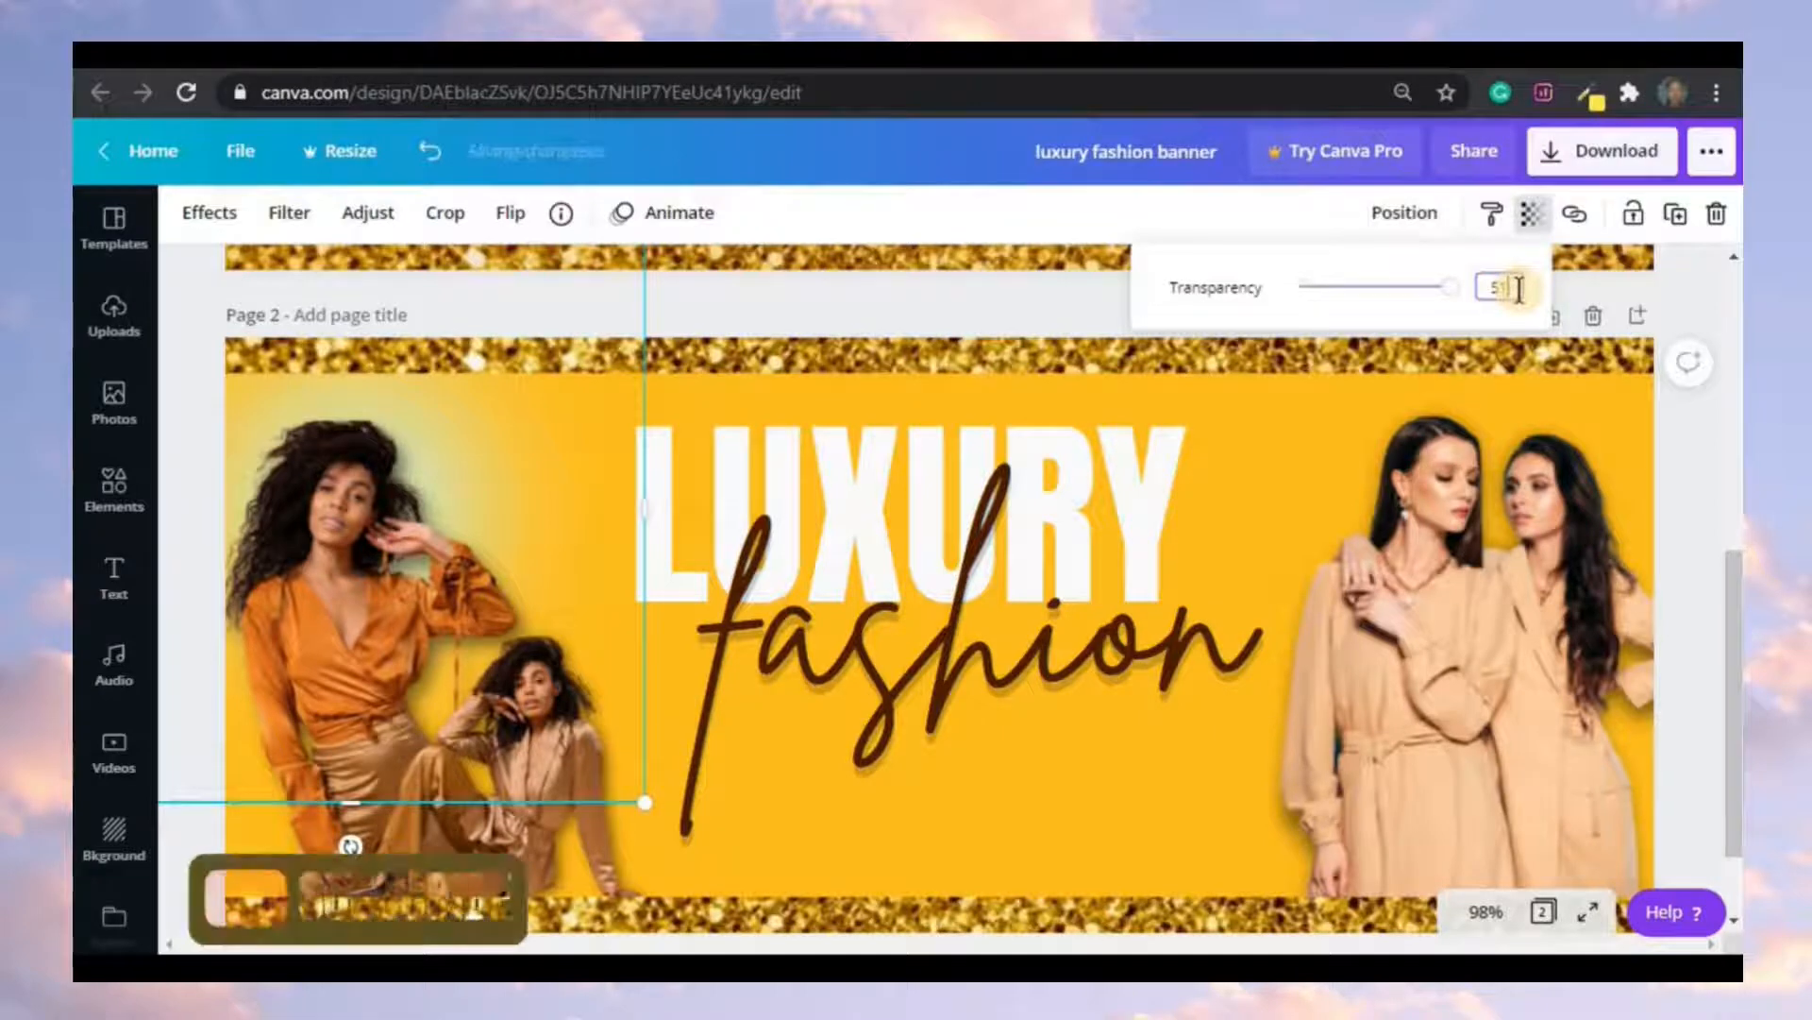
key("Return")
left_click_drag(585, 538, 587, 502)
left_click_drag(653, 759, 672, 791)
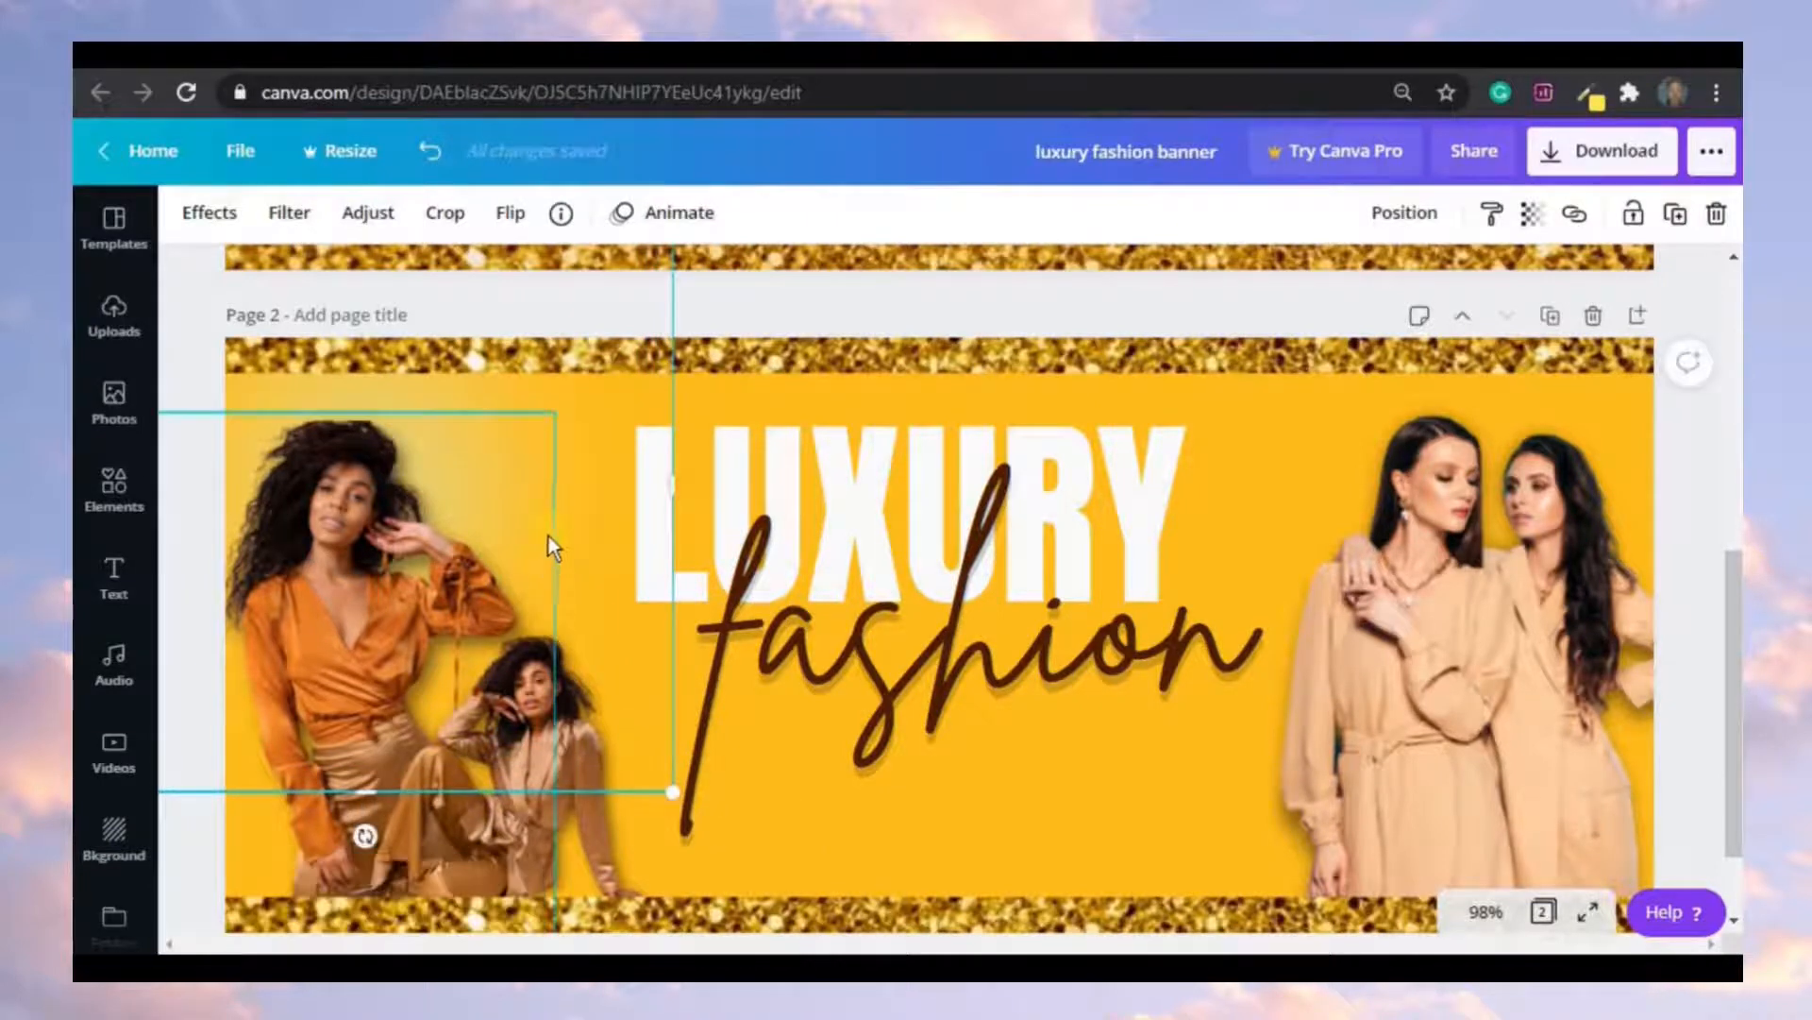
mouse_move(587, 501)
left_mouse_down()
mouse_move(587, 484)
mouse_move(569, 495)
left_mouse_up()
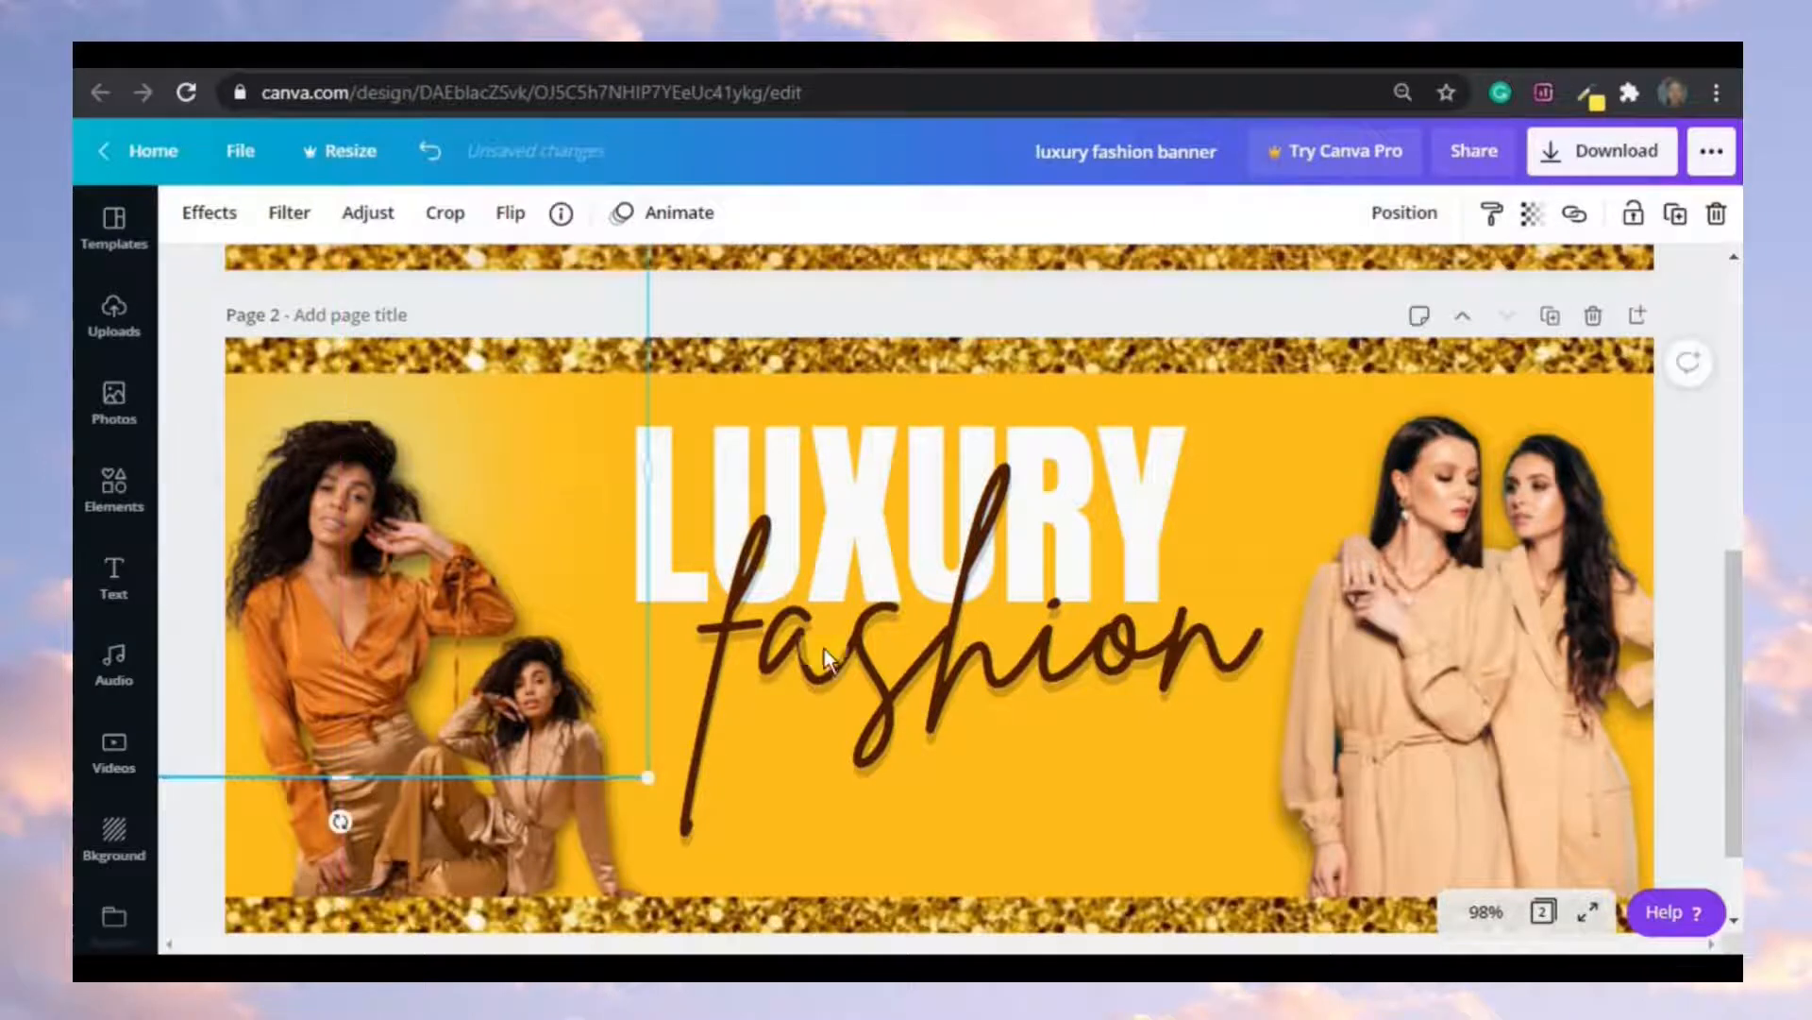
left_click(1119, 891)
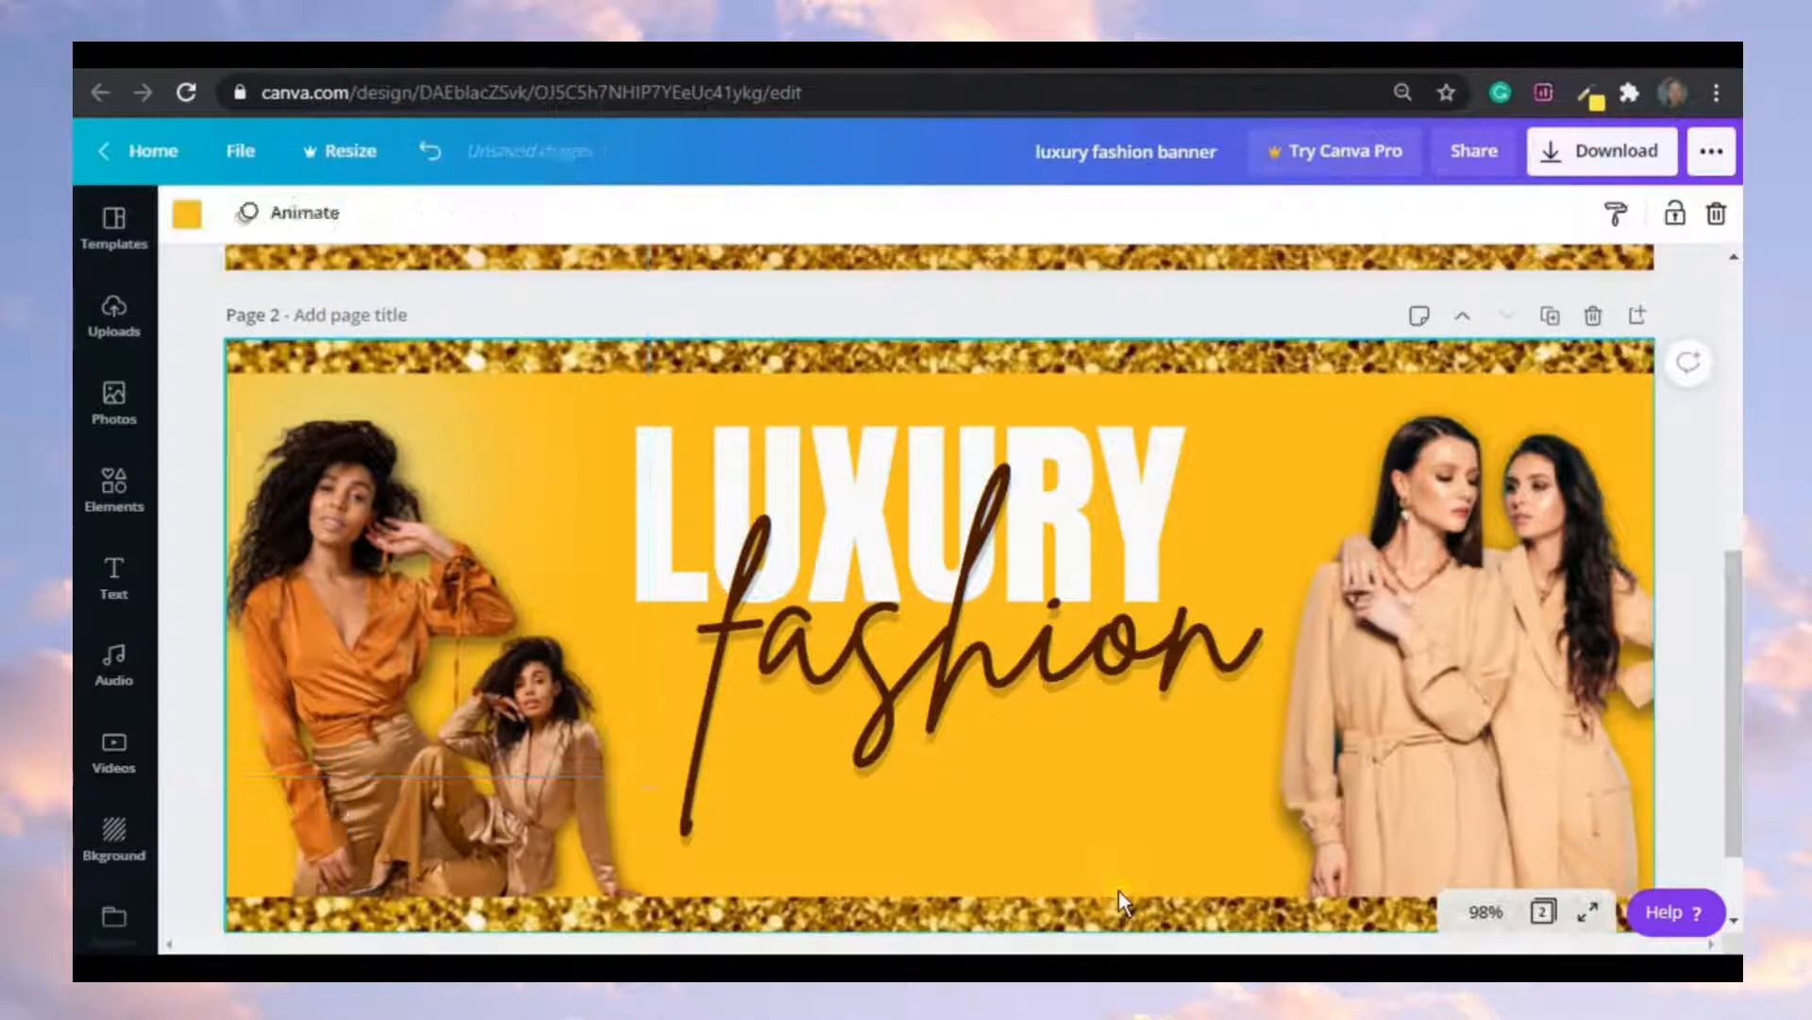
- Add another recently used pale-blue blur to the banner on page 2 and delete the extra duplicate
left_click(107, 486)
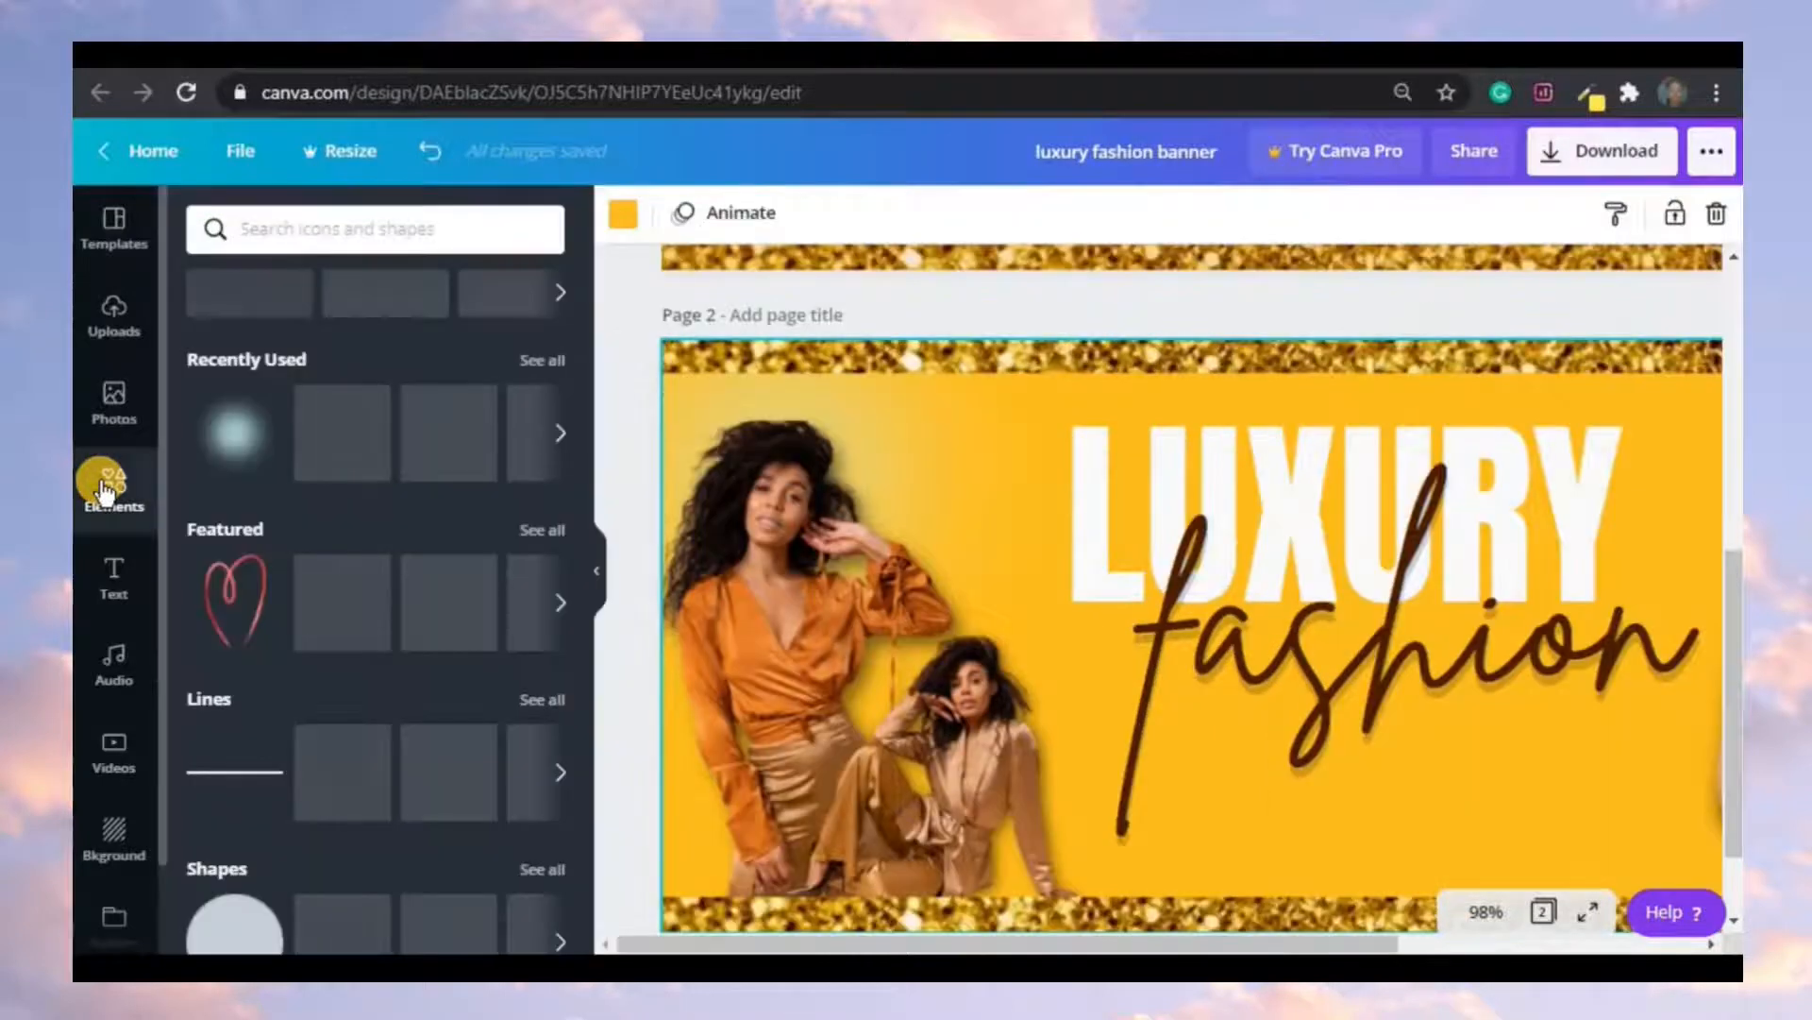
left_click(223, 440)
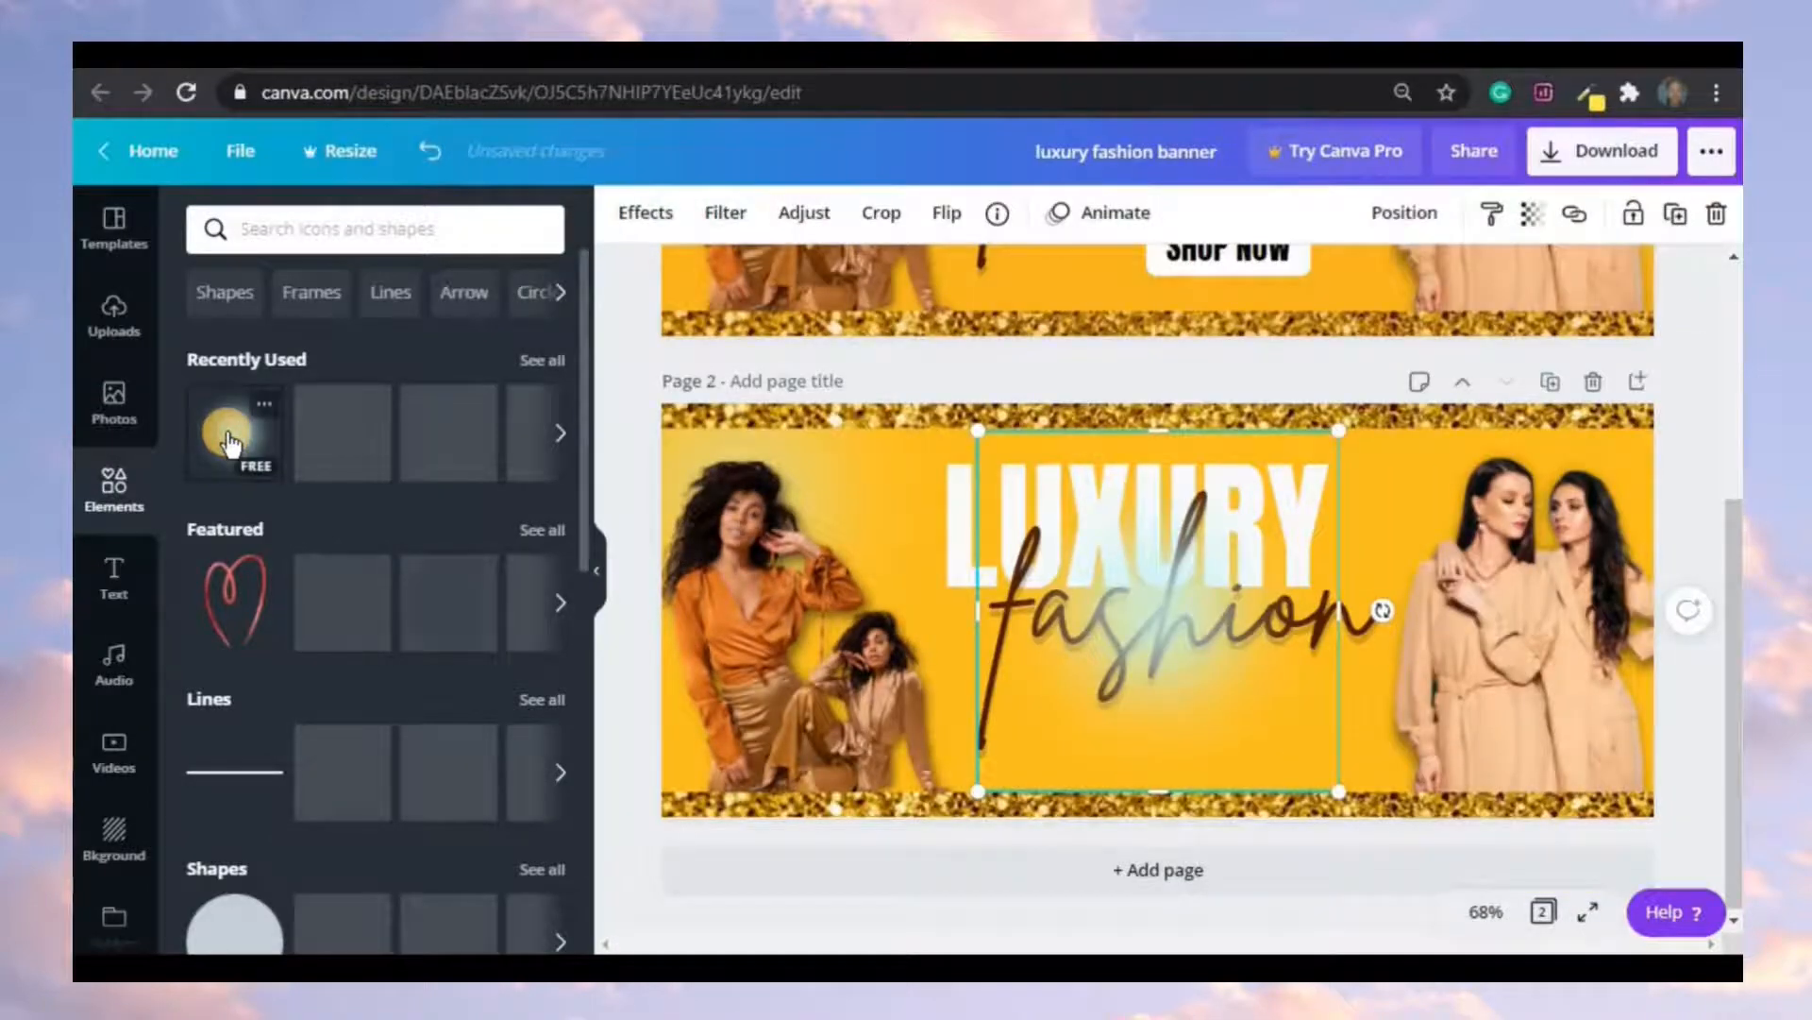
left_click(230, 440)
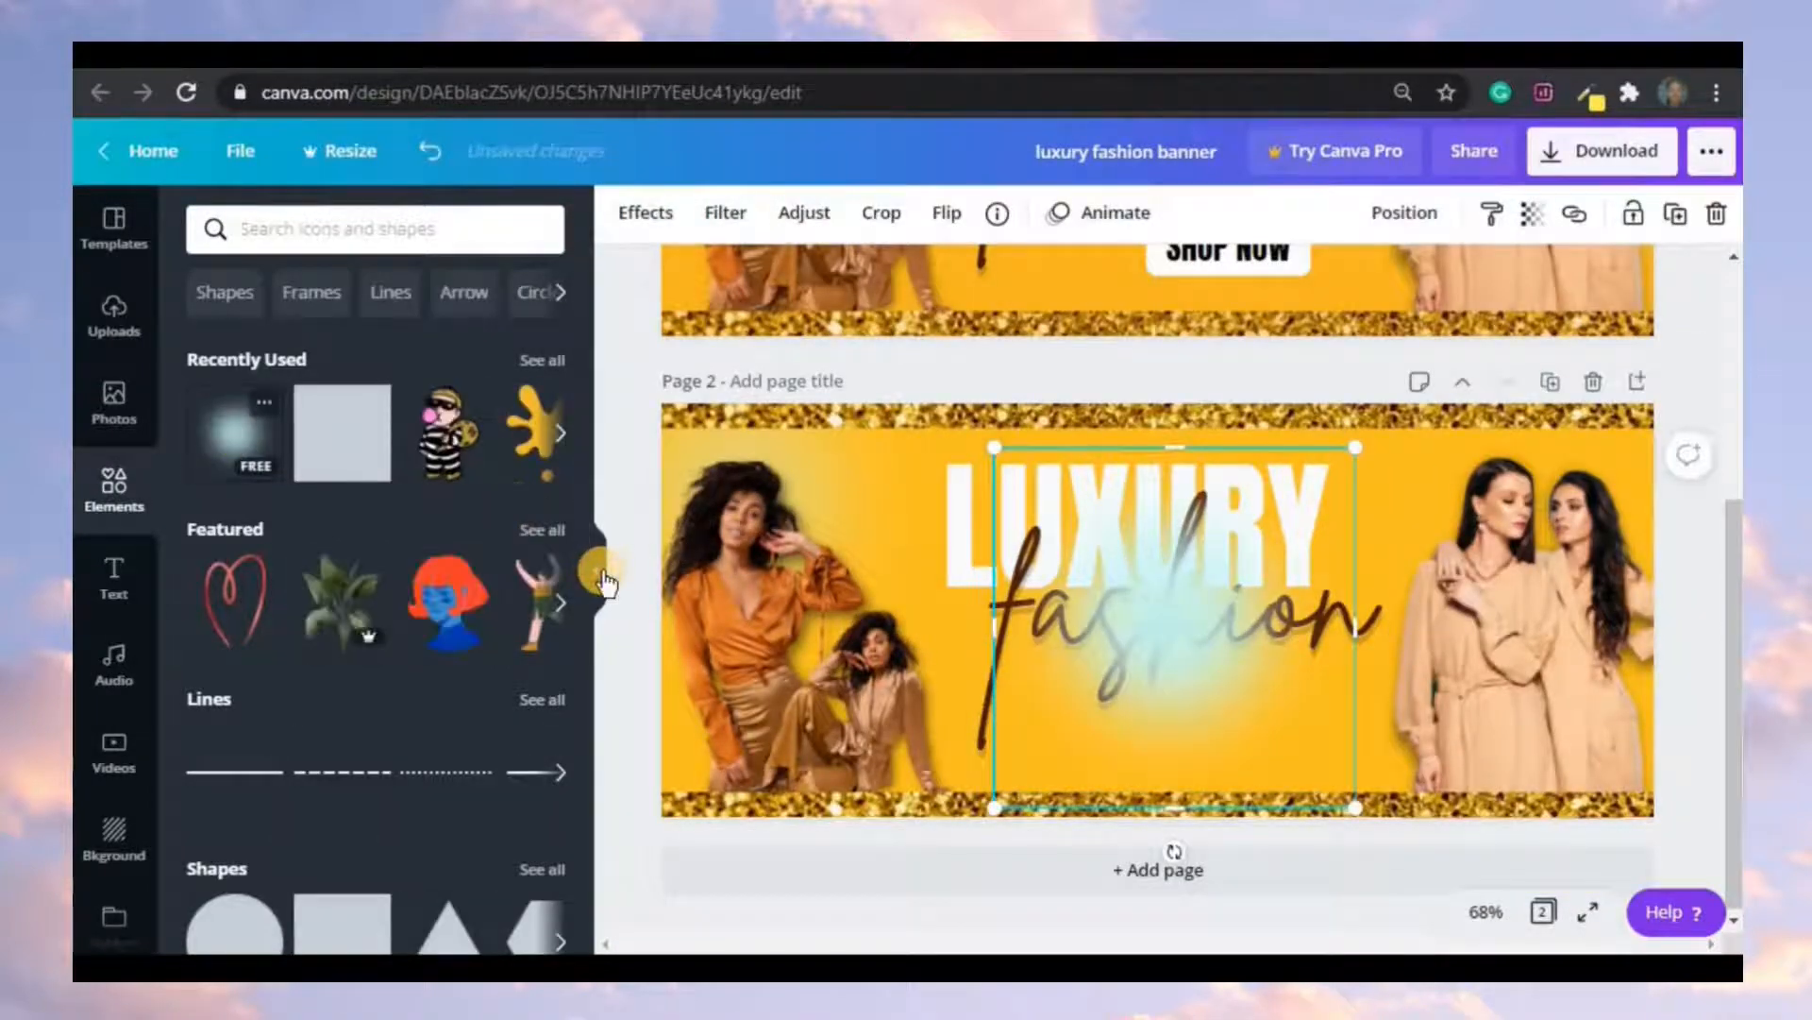
left_click(603, 576)
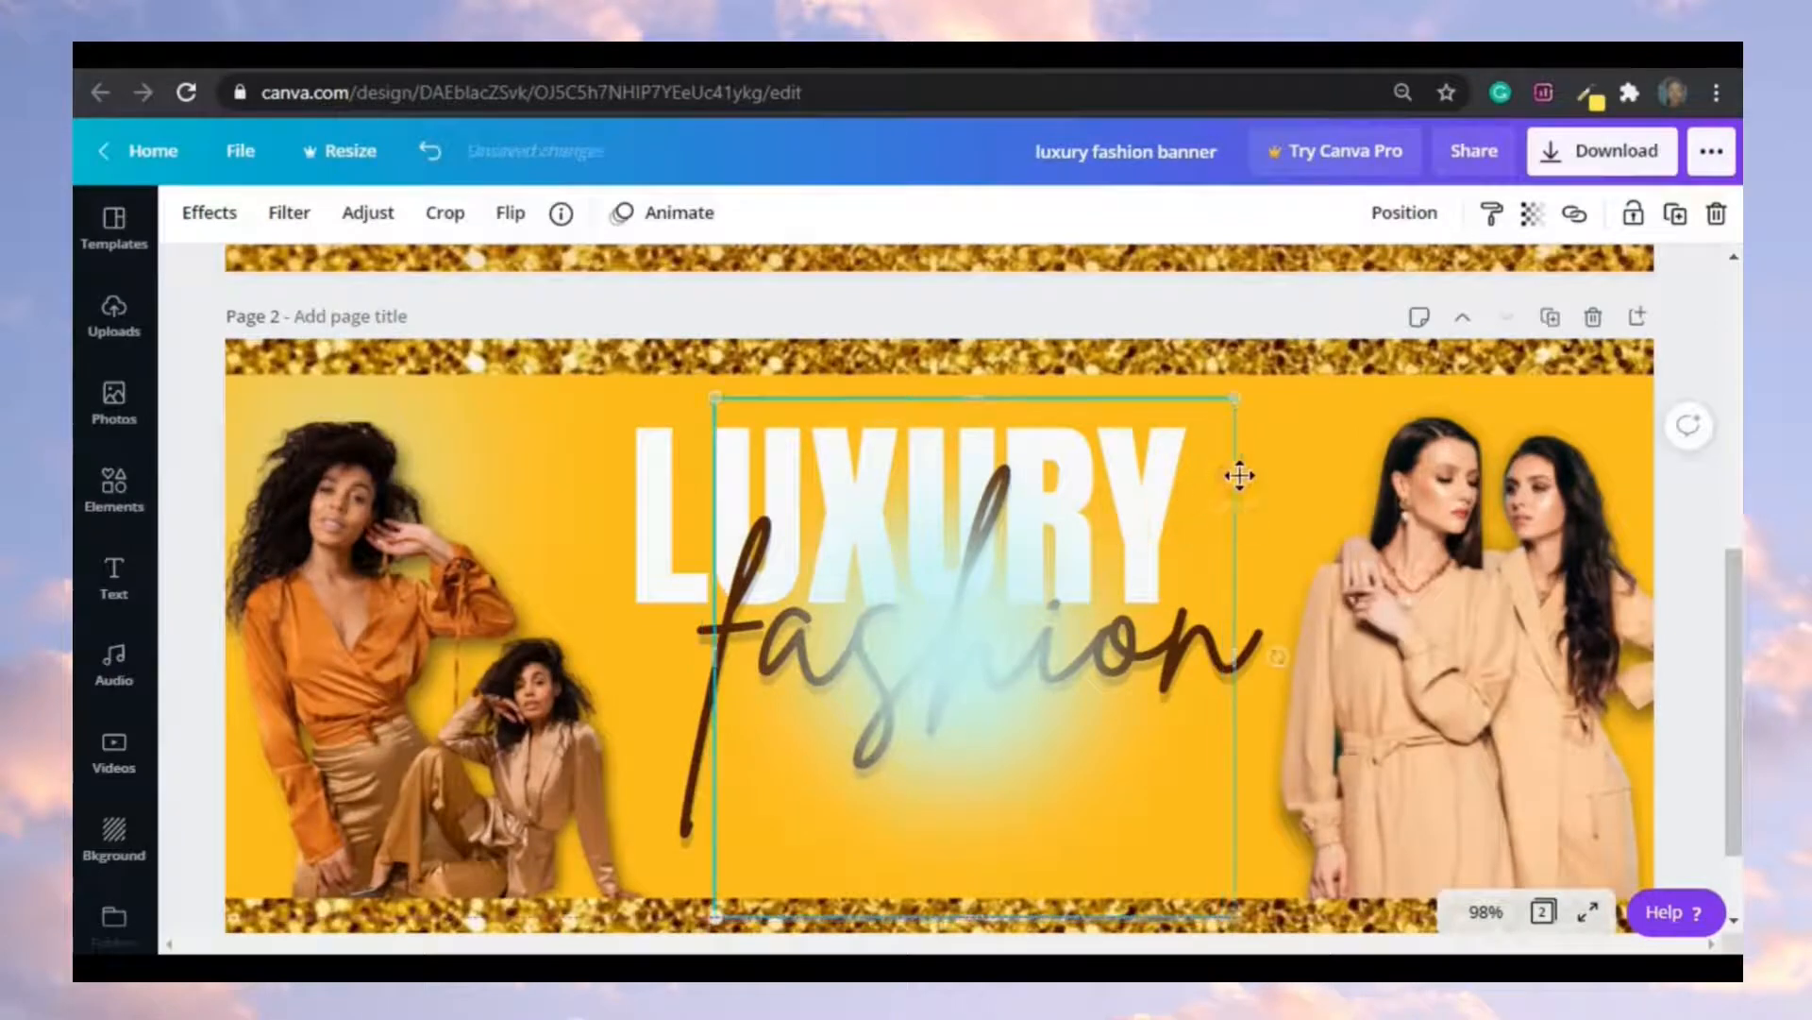
left_click_drag(1239, 475, 1457, 363)
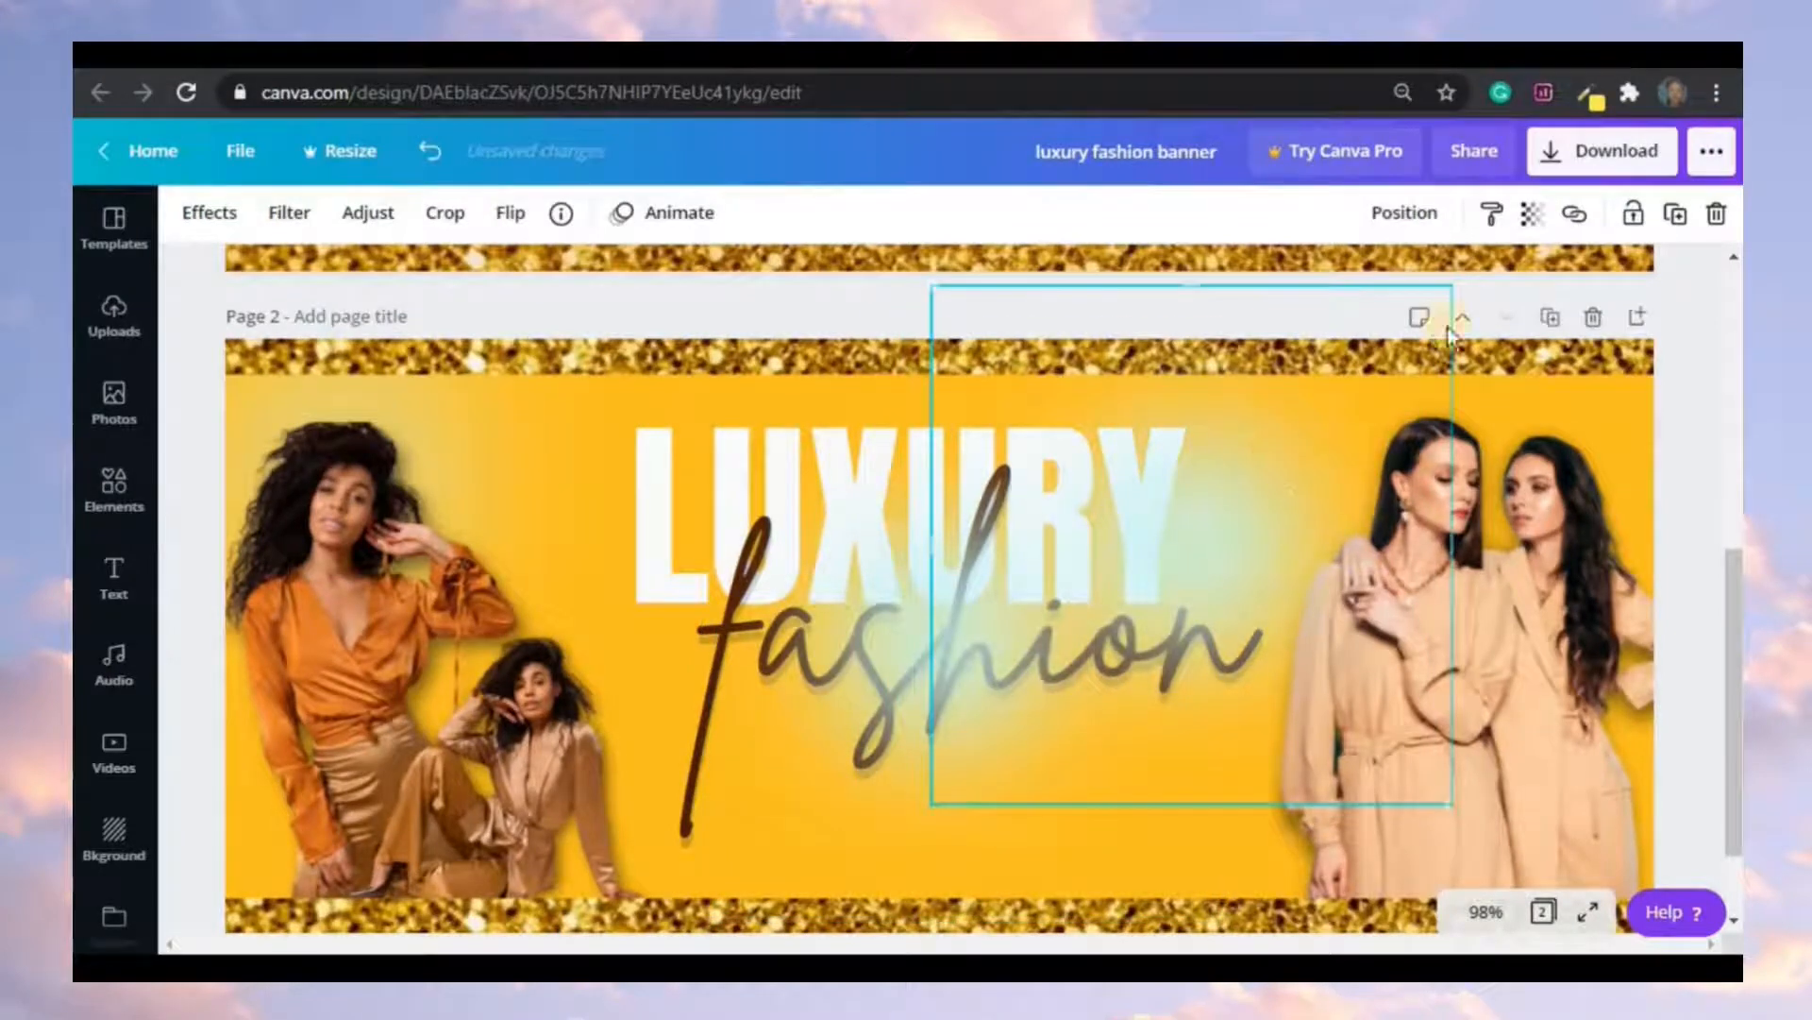
left_click(1715, 220)
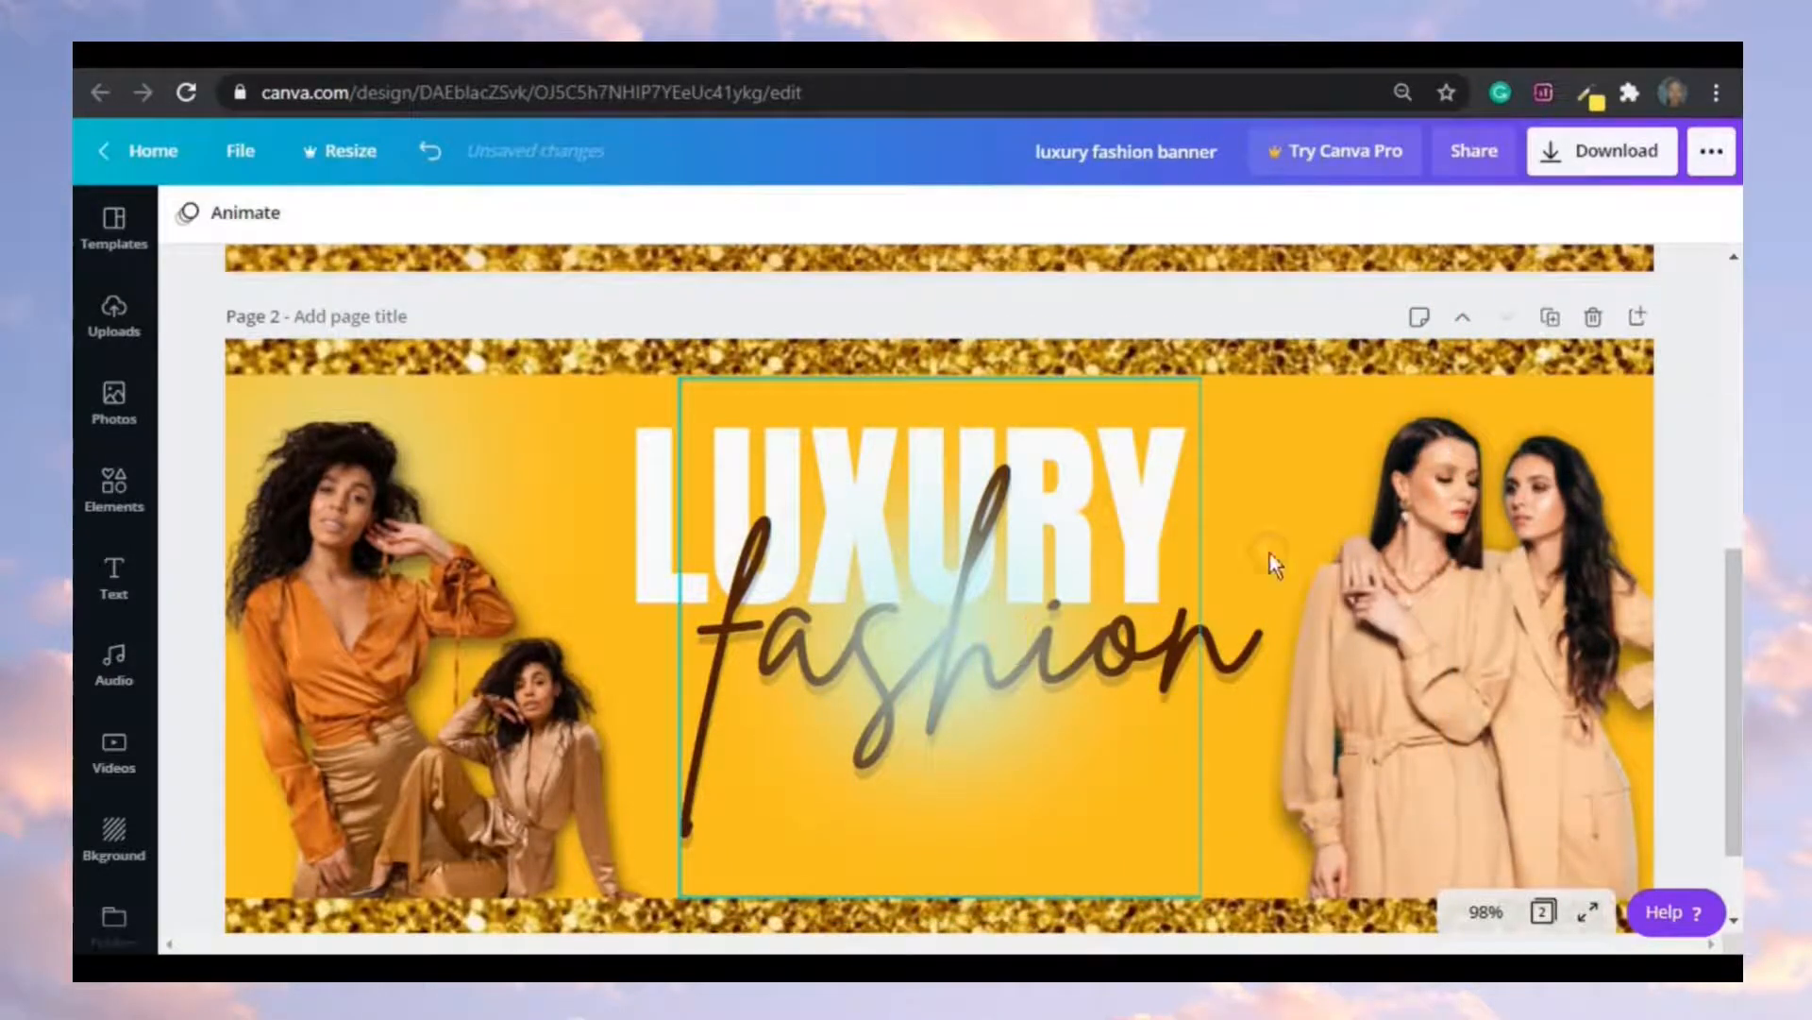
- Move the second blur over the two women in beige, send it to the back, and enlarge it
left_click_drag(1010, 614, 1497, 494)
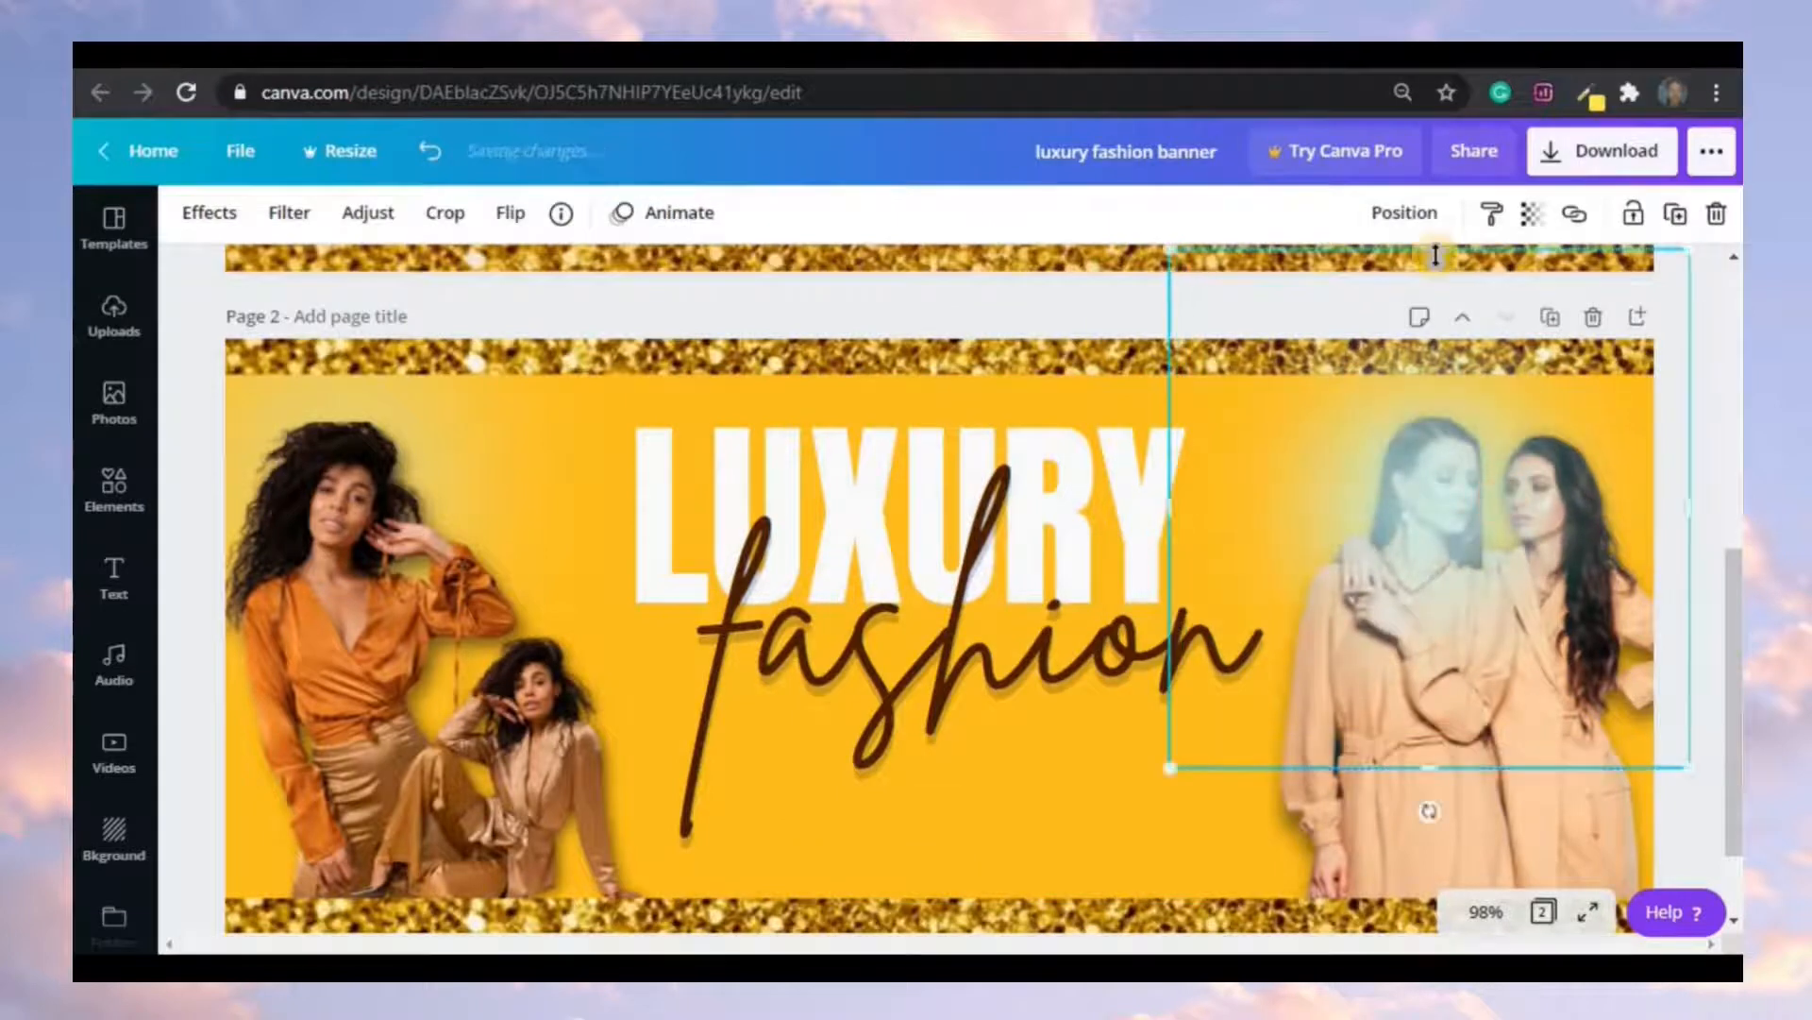
left_click(1406, 213)
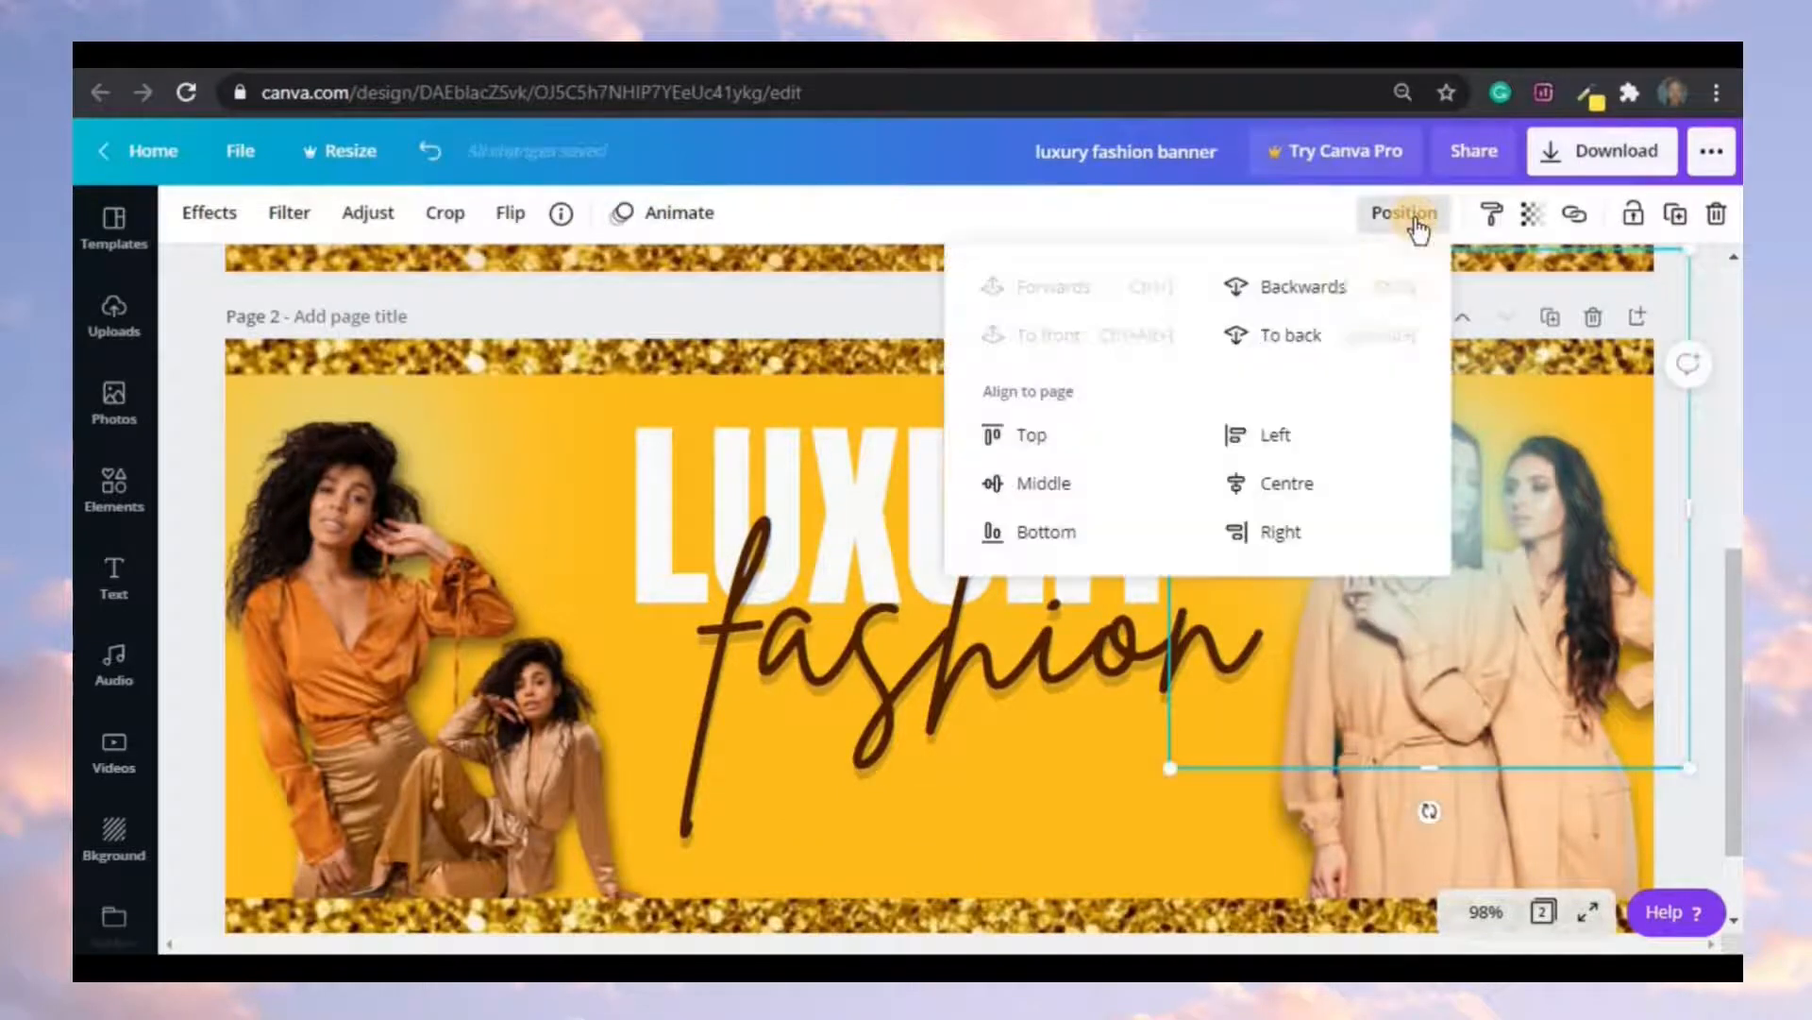
left_click(1328, 340)
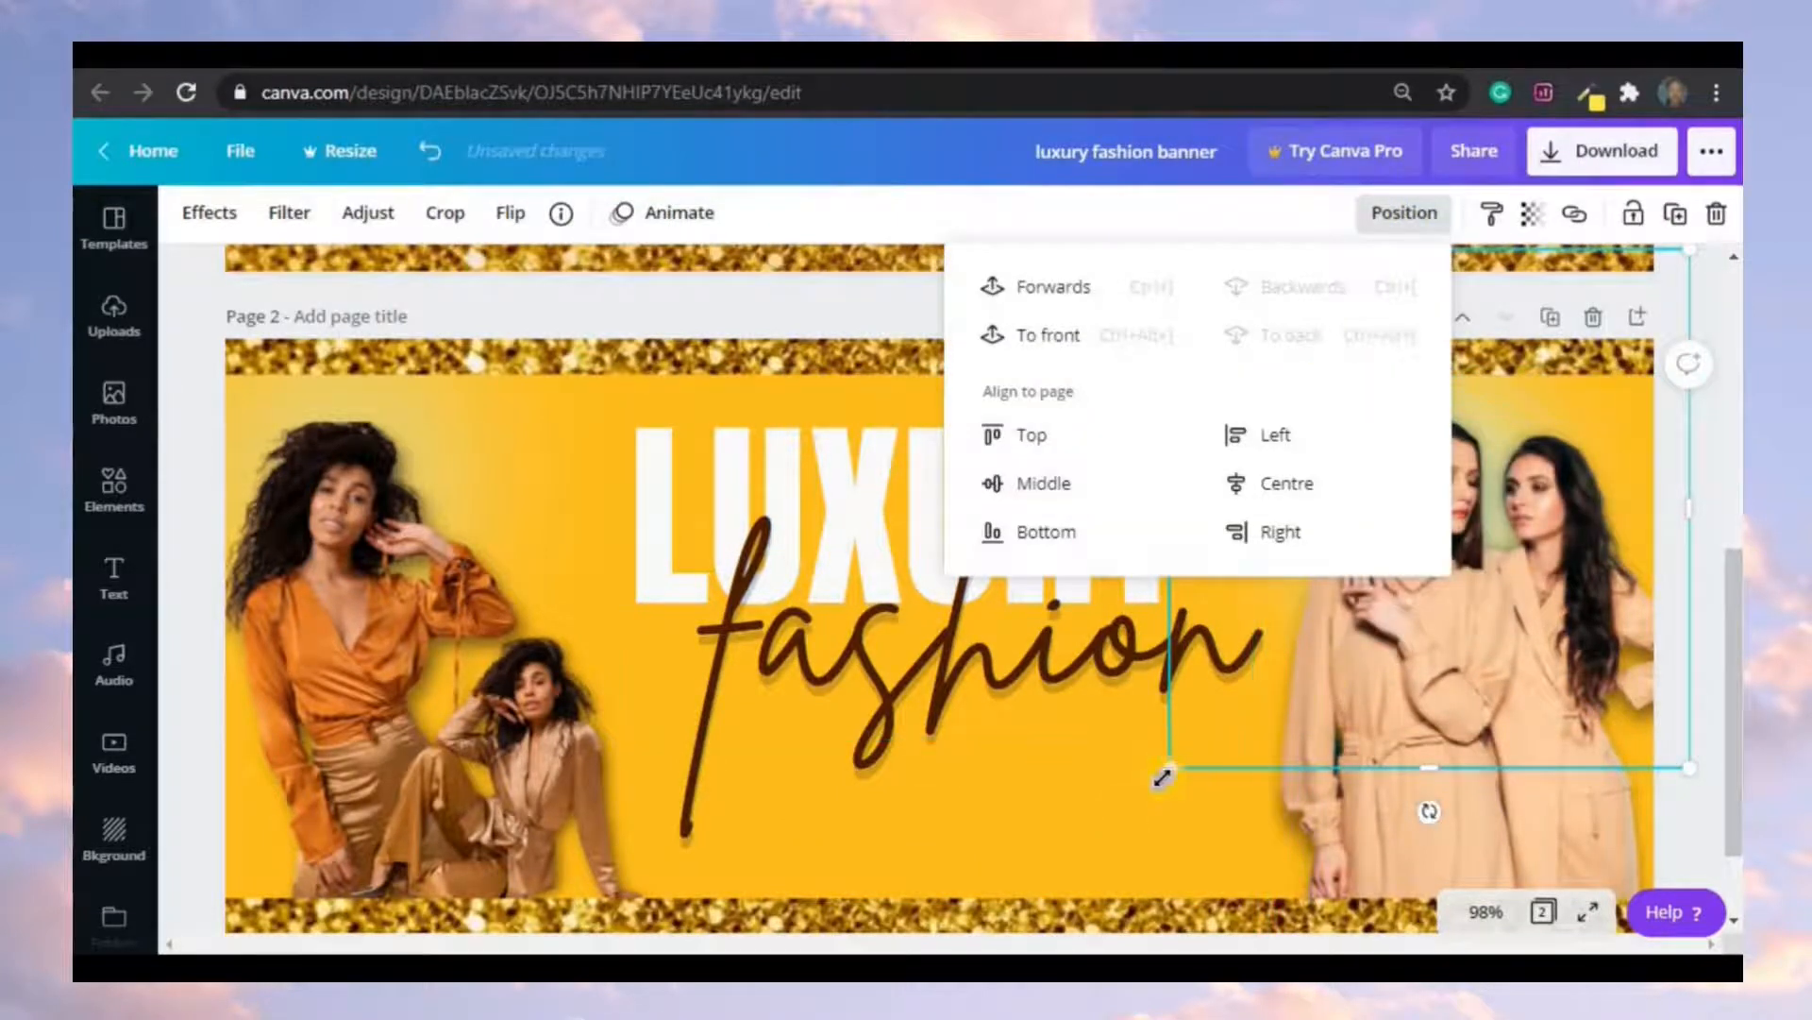
left_click_drag(1162, 776, 1068, 870)
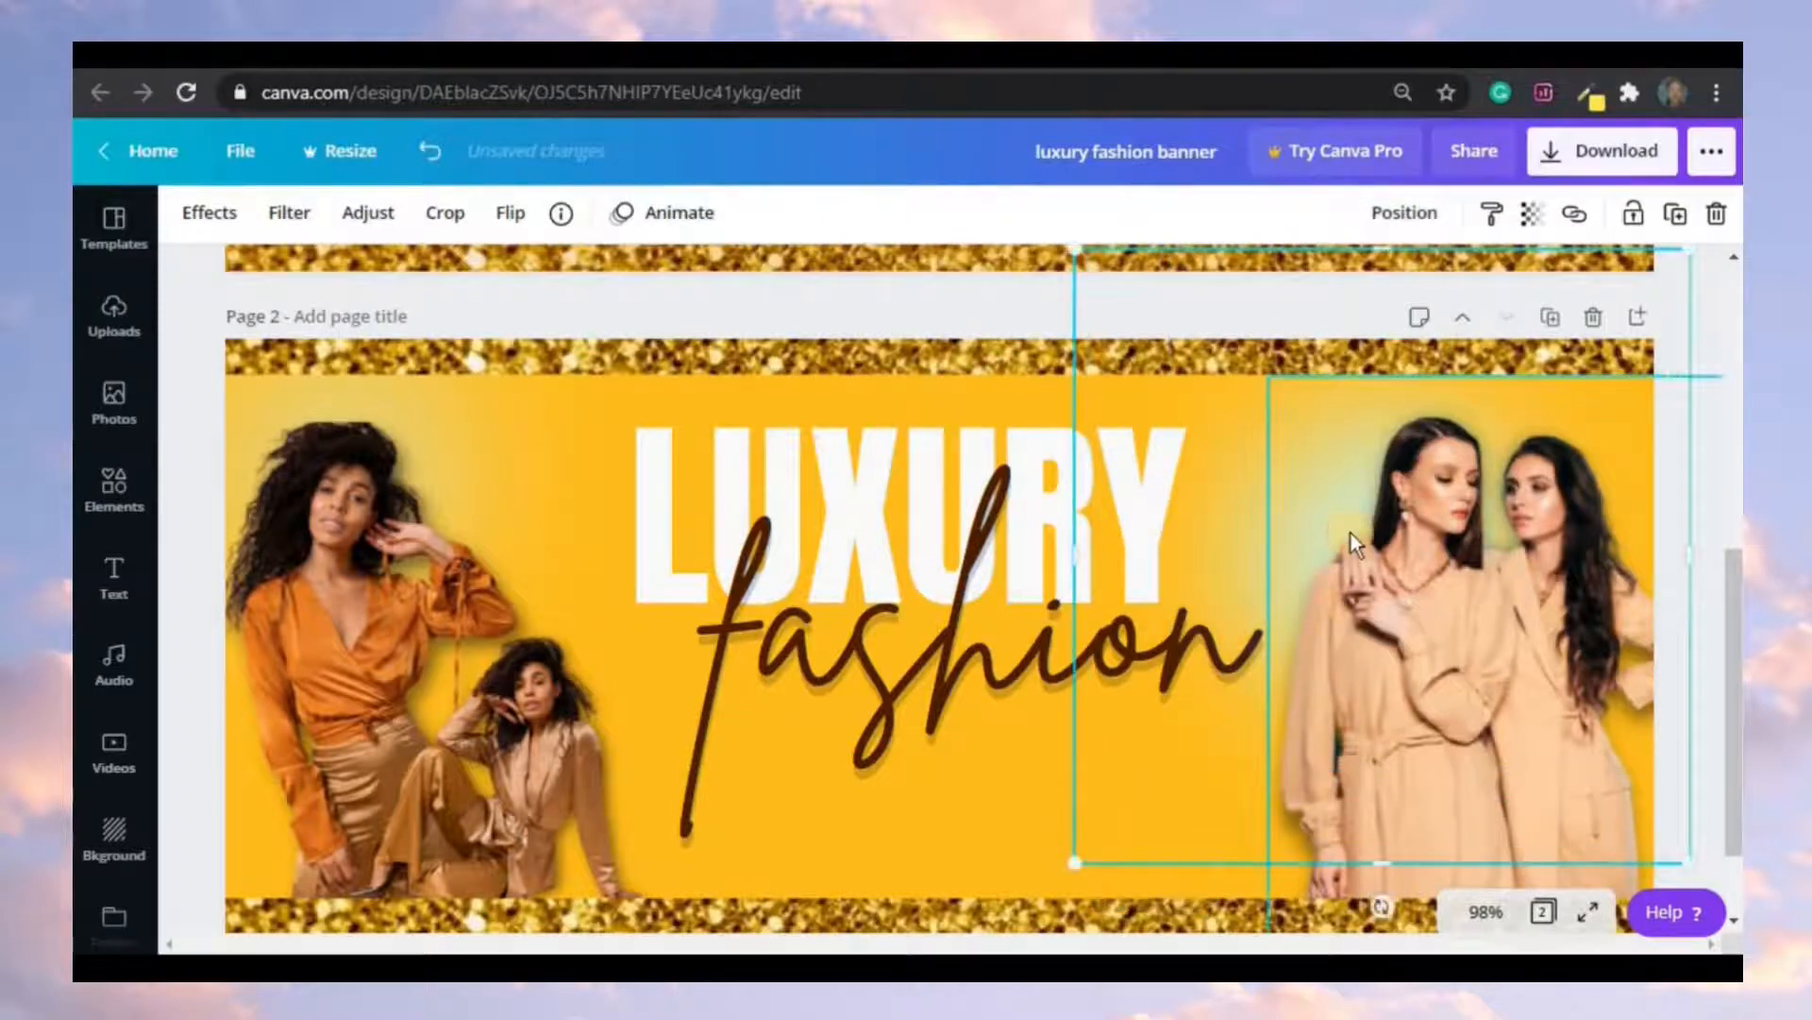
left_click(1242, 536)
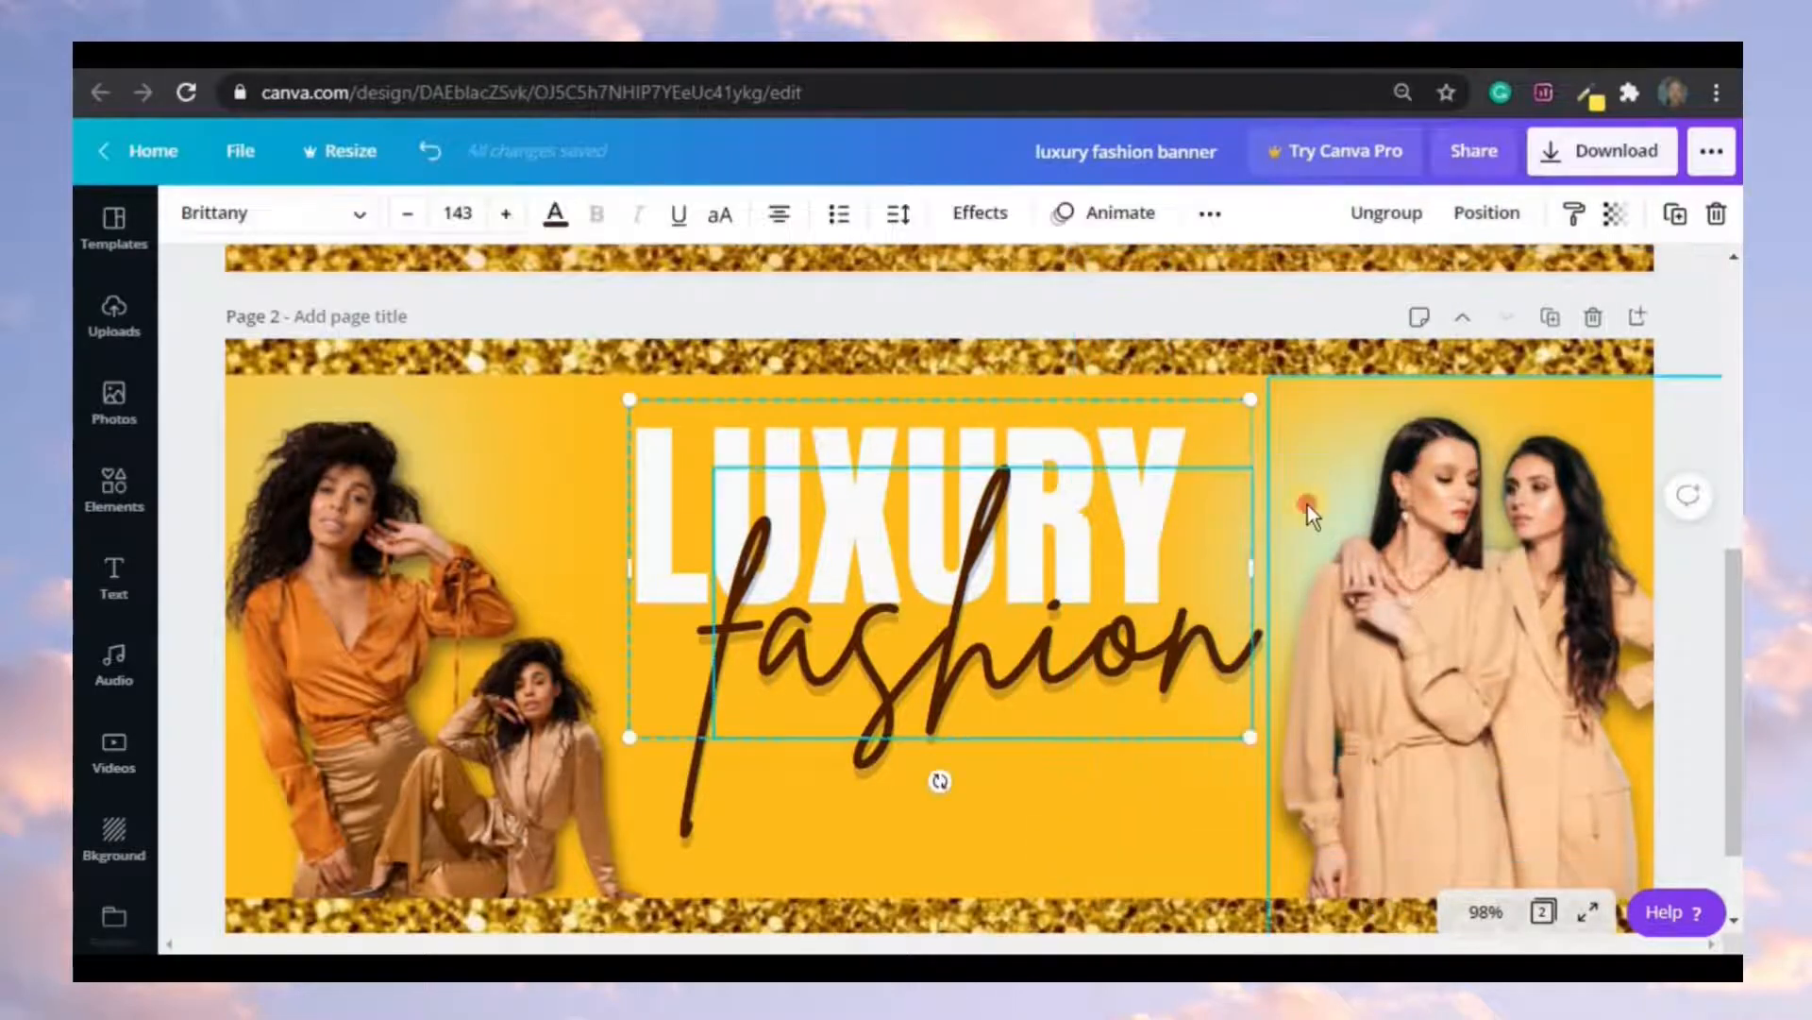
left_click(1308, 507)
left_click(1306, 505)
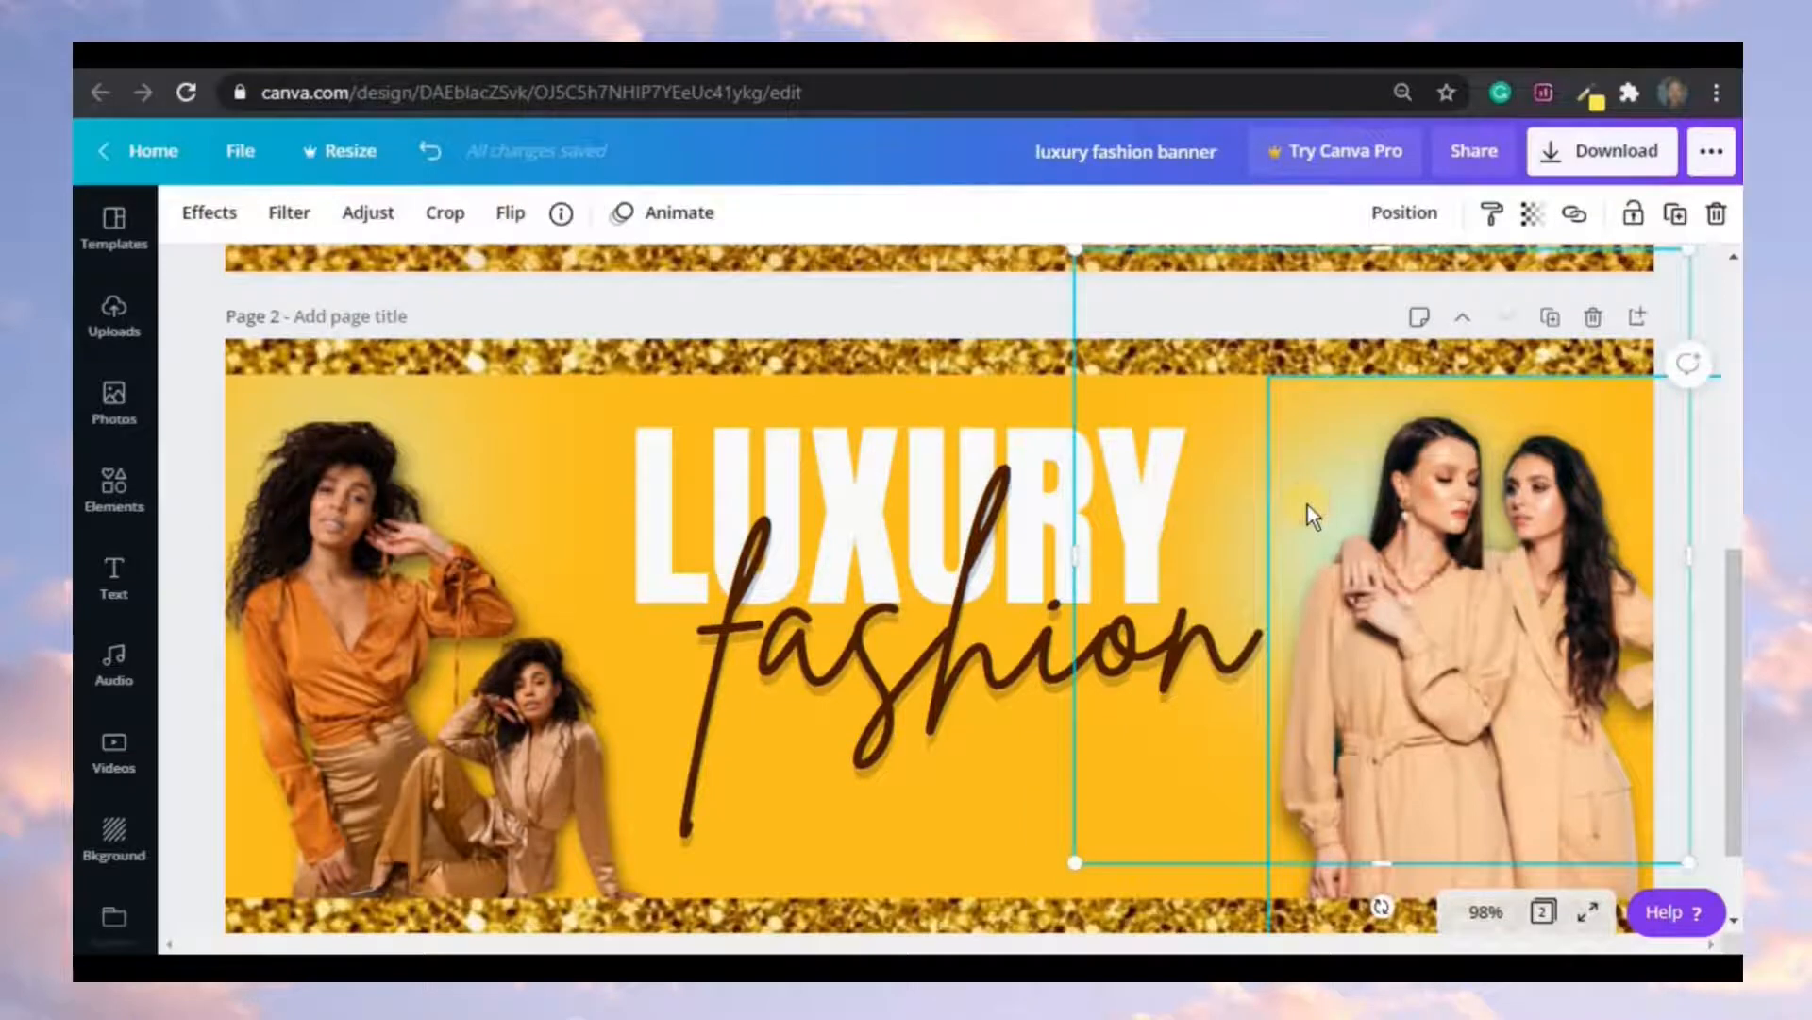
left_click_drag(1306, 504, 1368, 458)
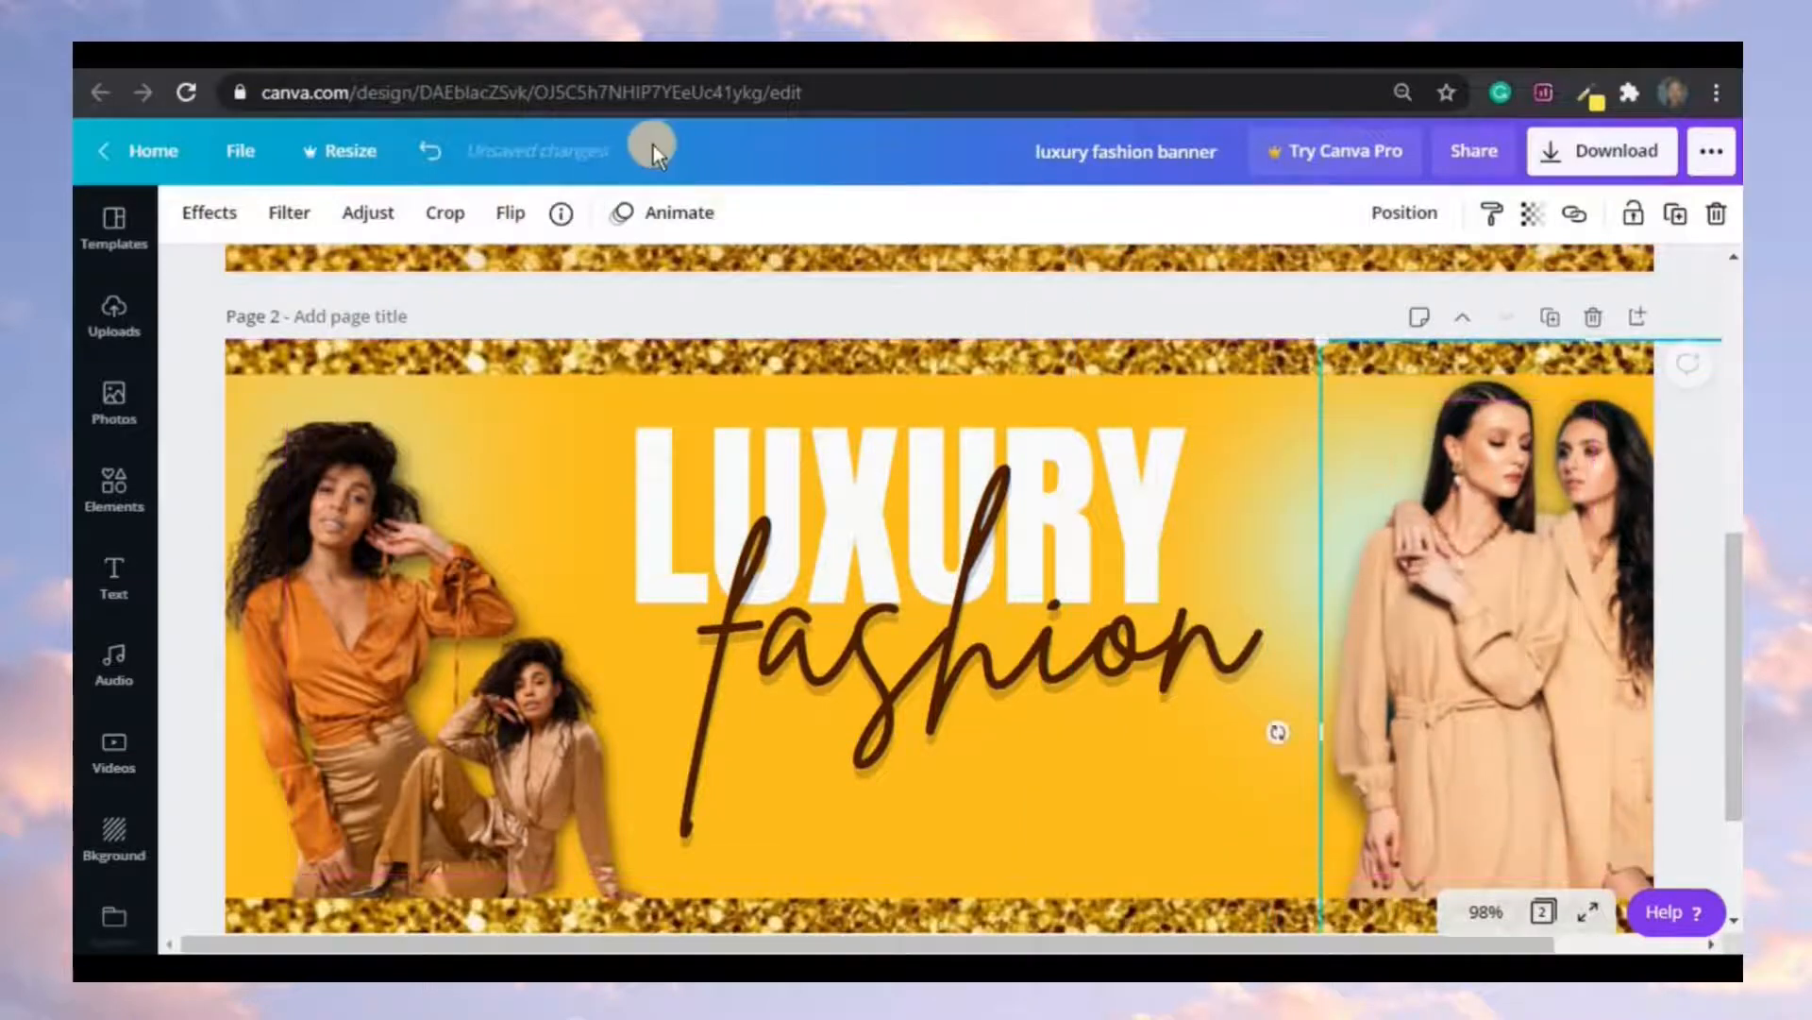
left_click(458, 152)
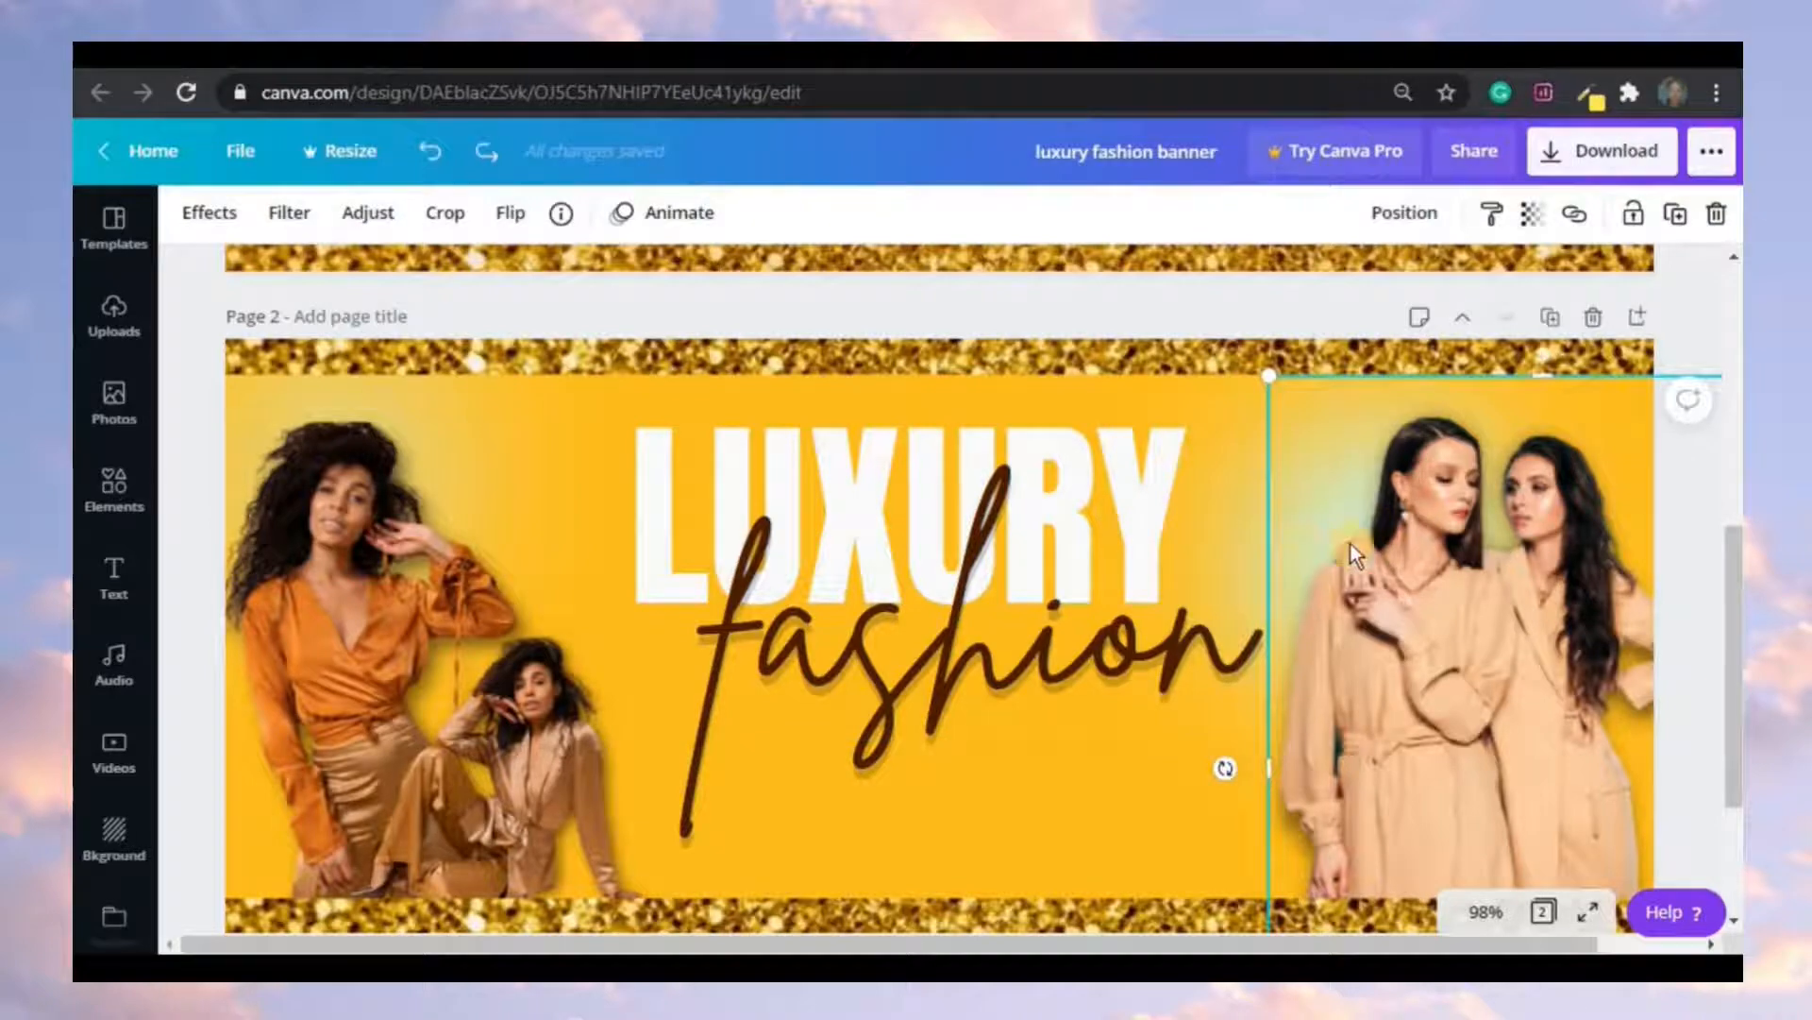
double_click(1458, 535)
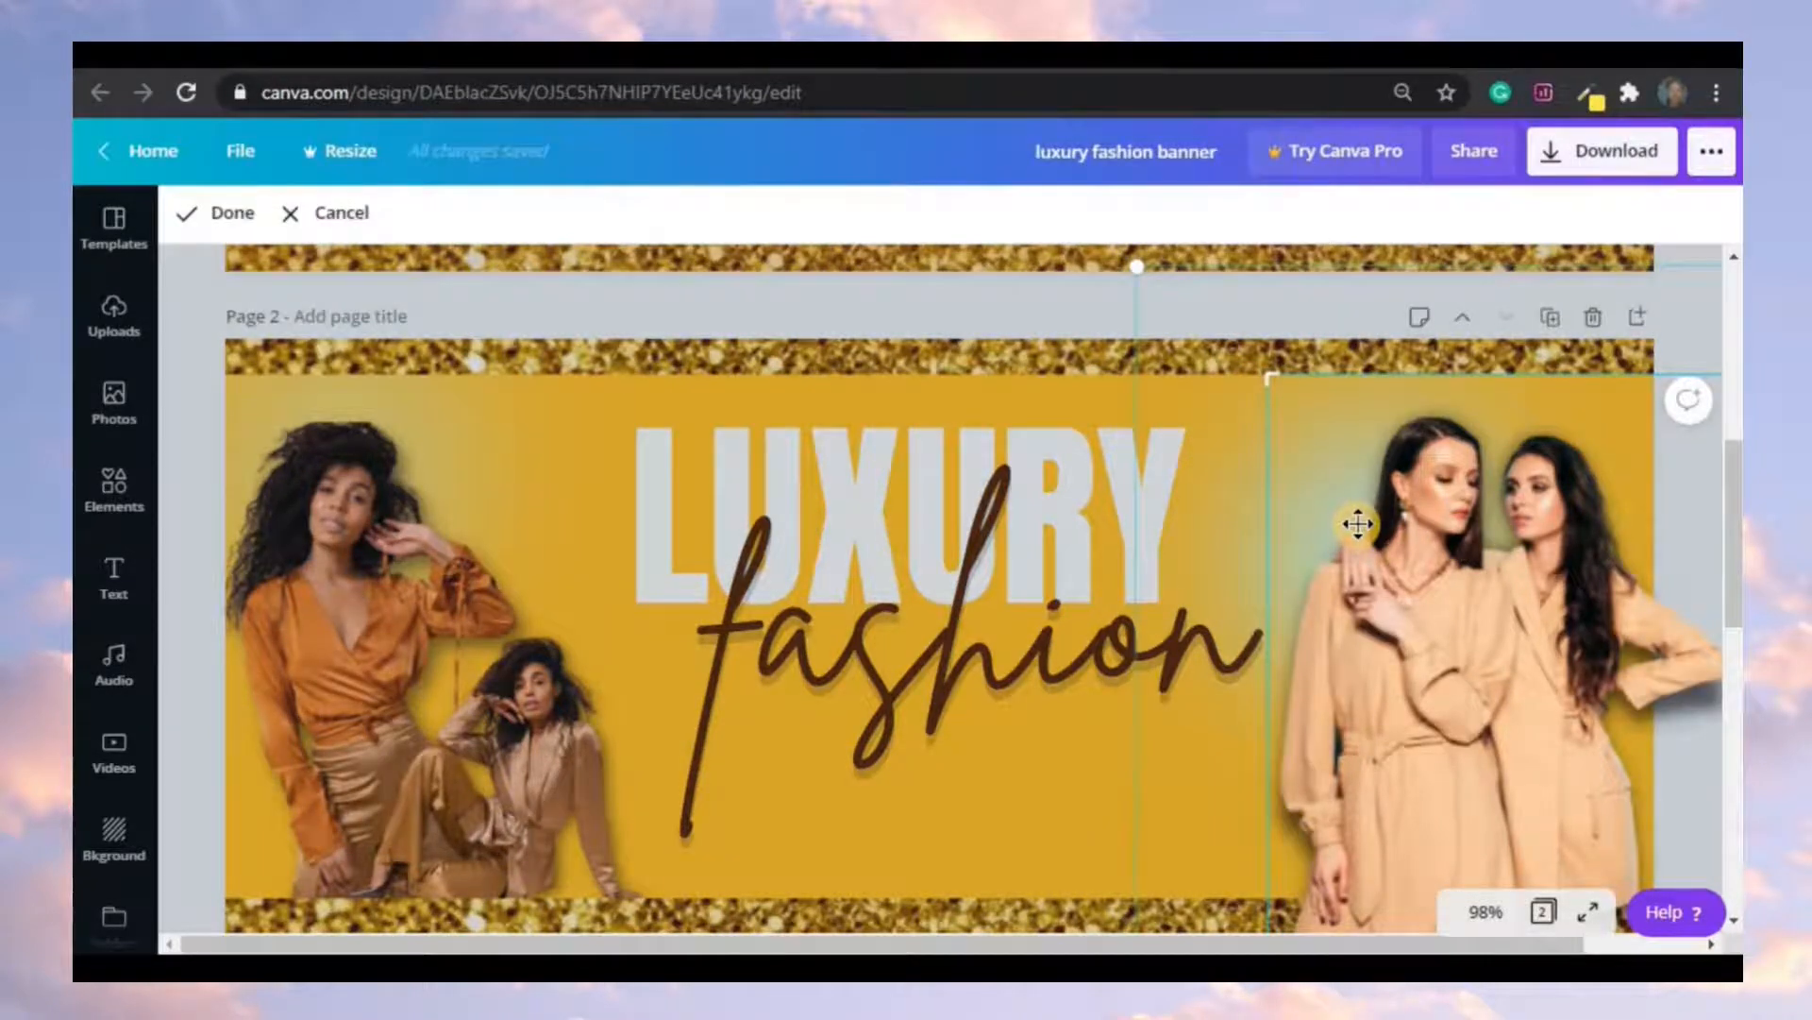
left_click(999, 704)
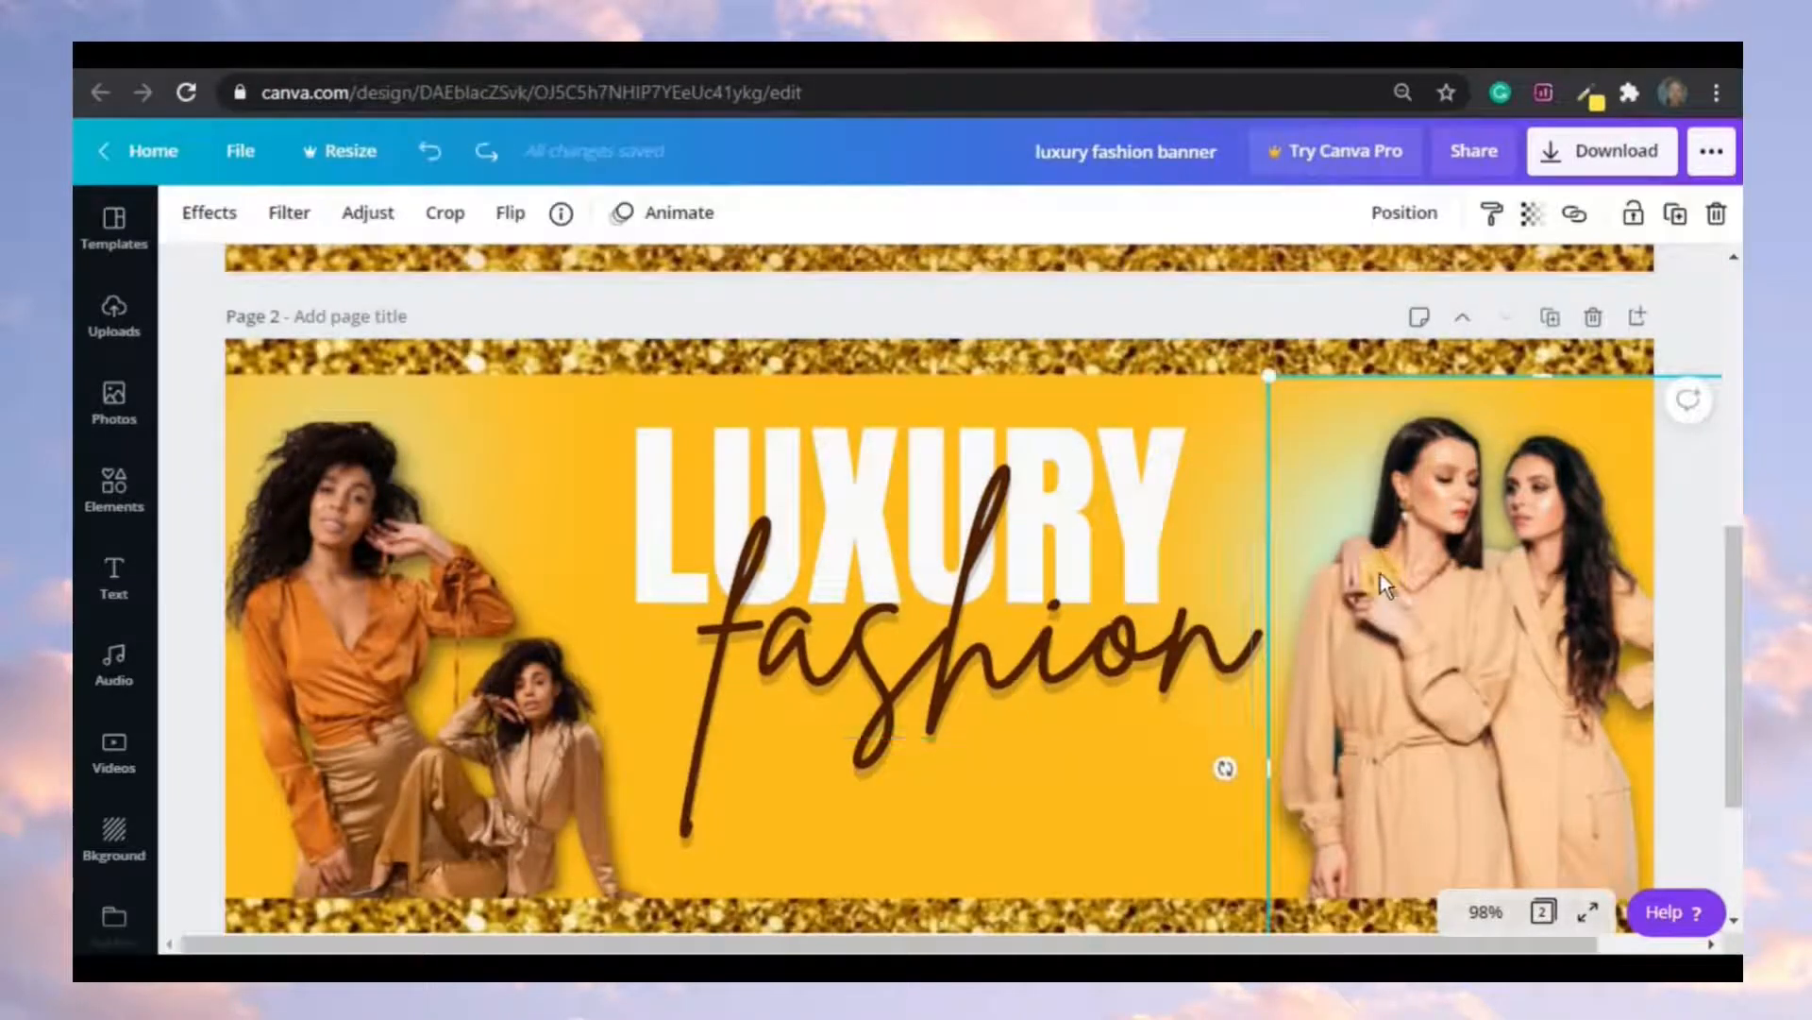
left_click(1334, 585)
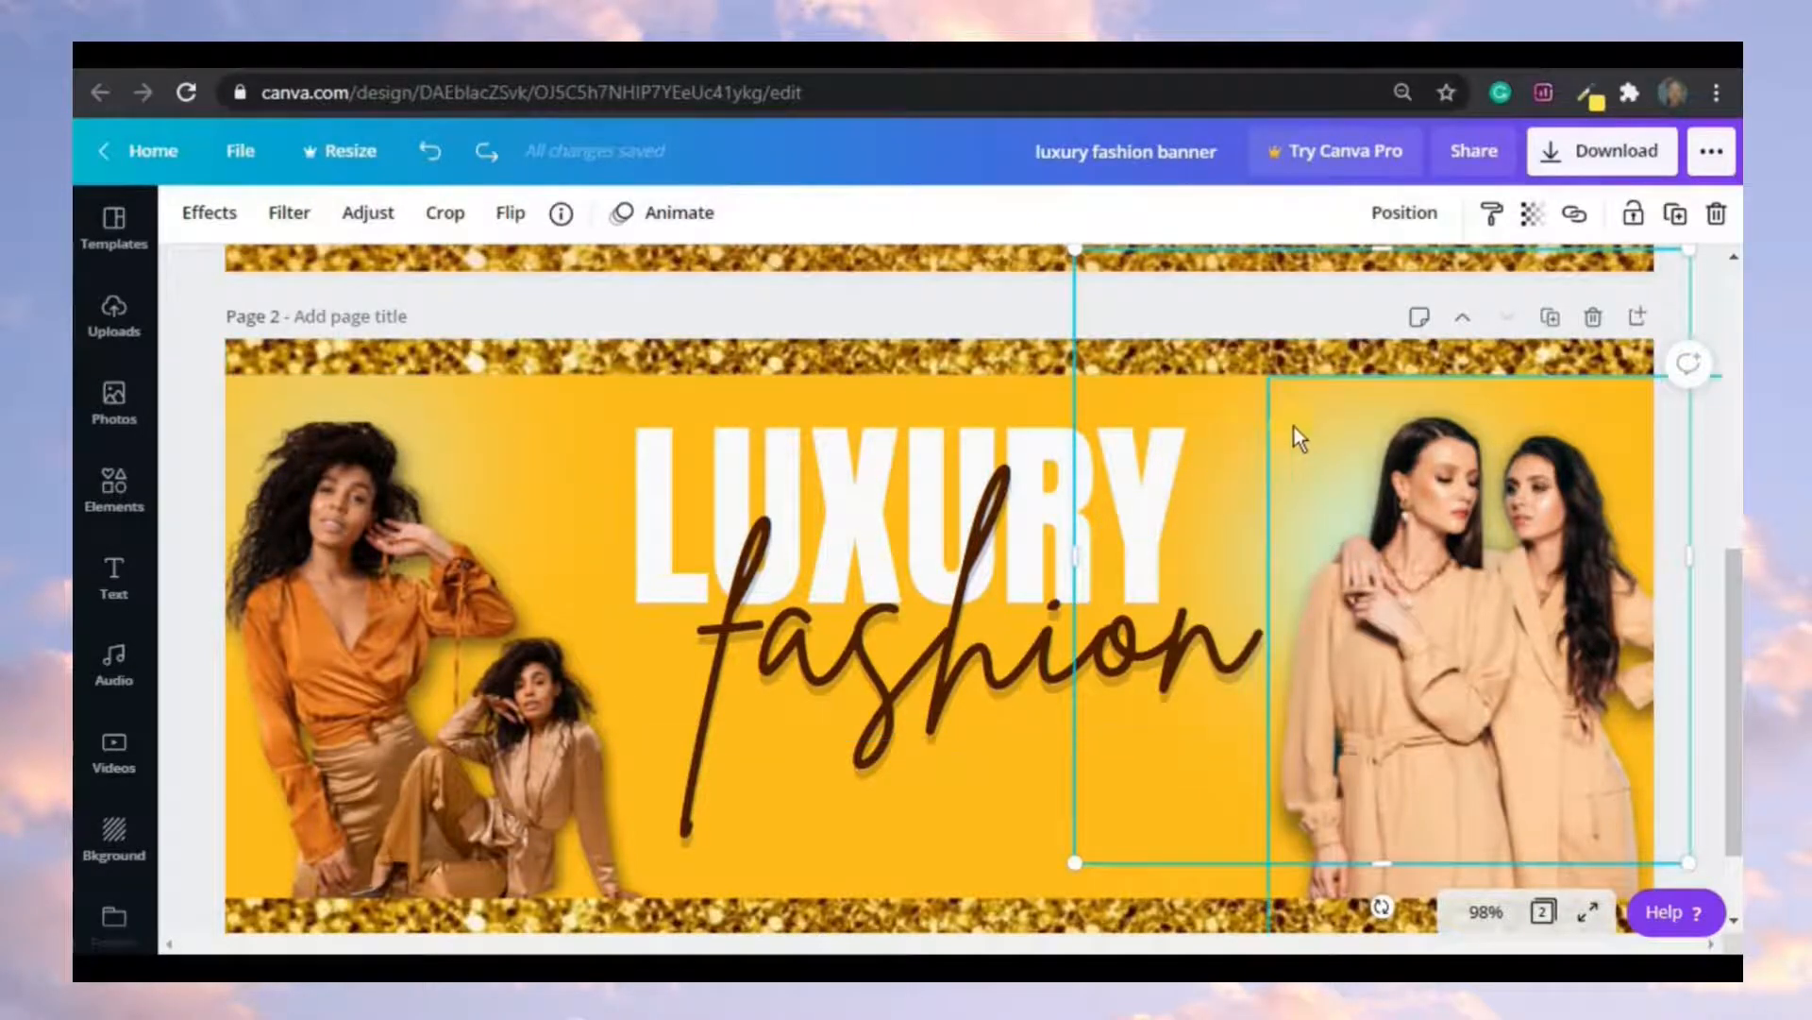
left_click(1251, 315)
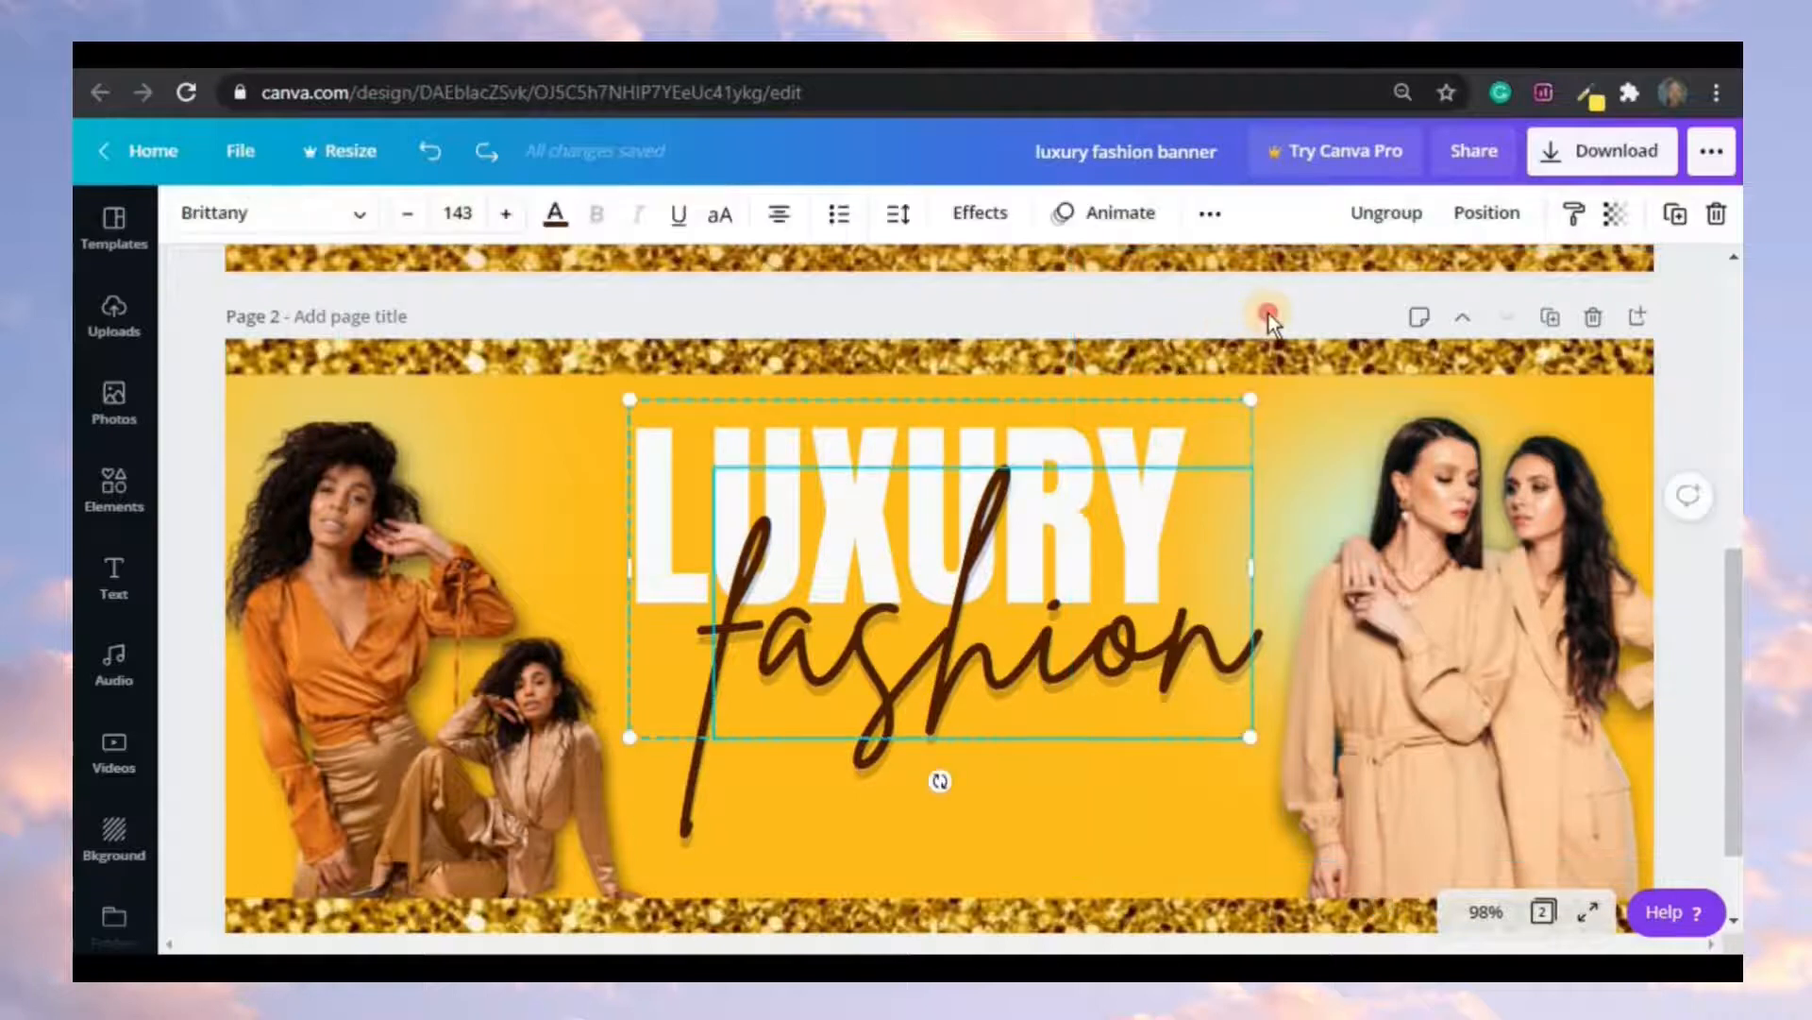
- Reposition the pale-blue blur behind the heads of the two women in beige and enlarge it to about 563 × 563
left_click(1348, 433)
left_click(1157, 480)
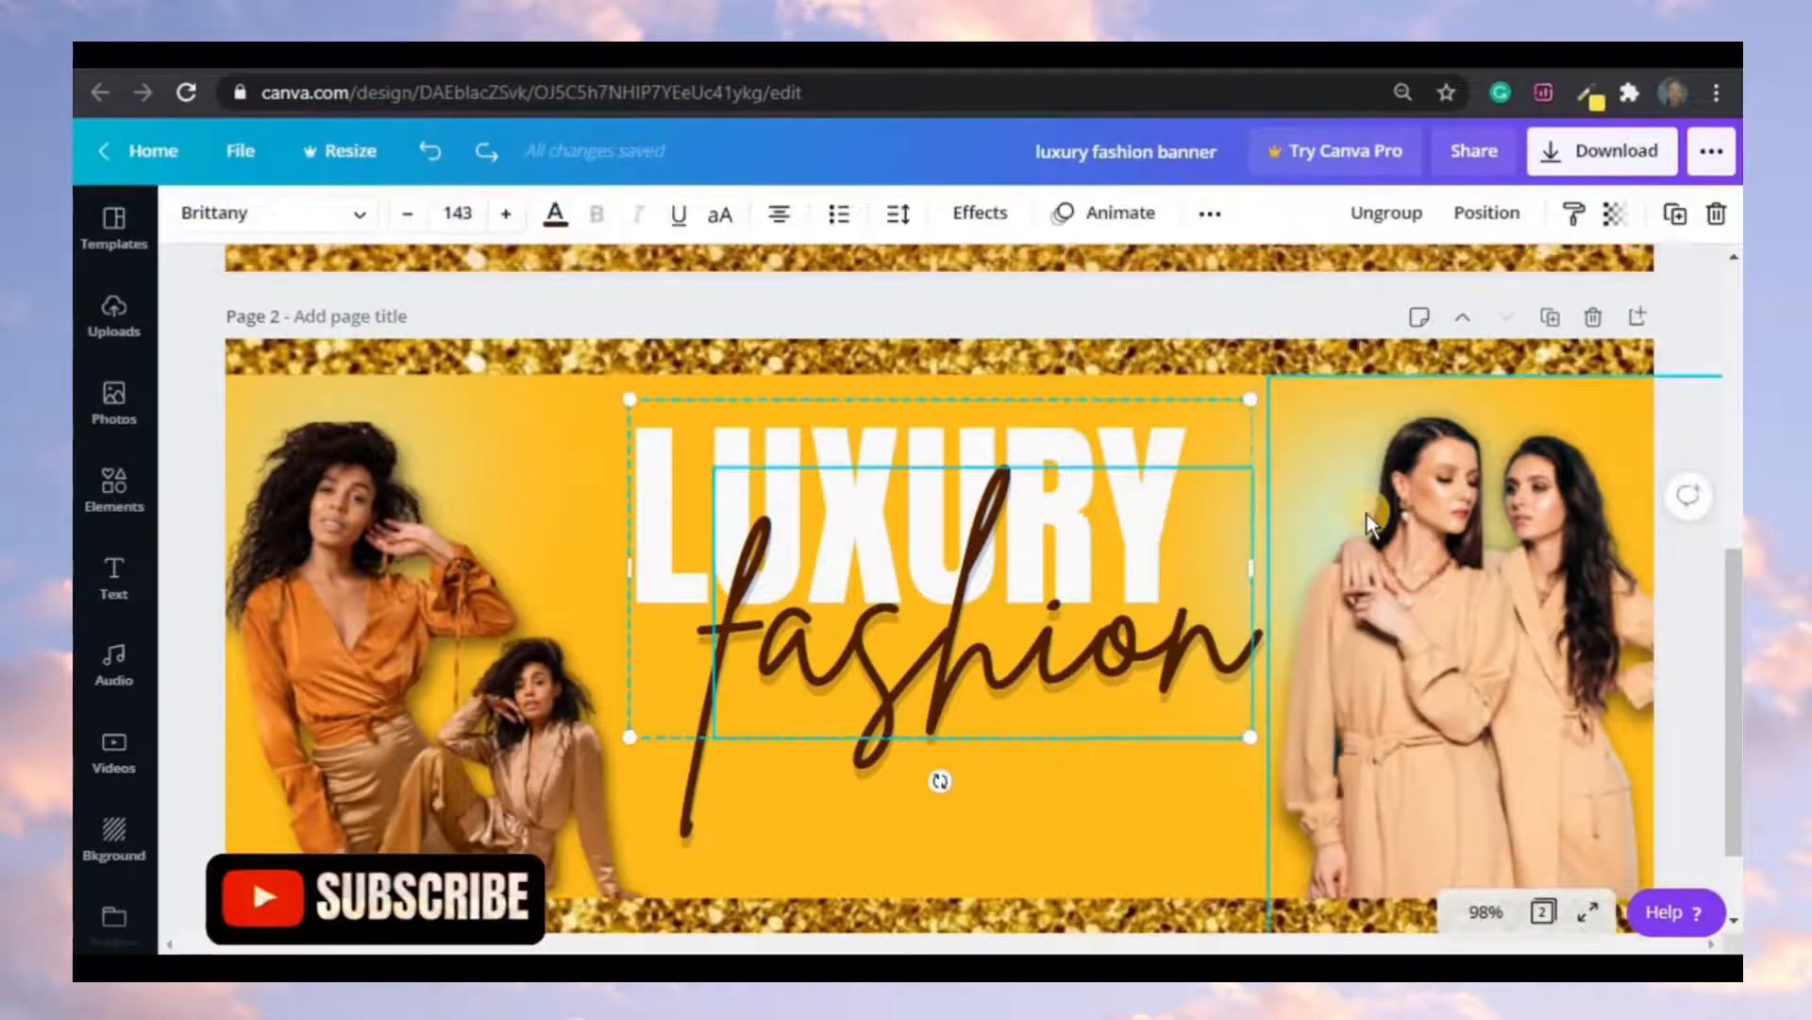
left_click(1367, 514)
left_click(1031, 689)
left_click(1384, 569)
left_click_drag(1275, 302, 1347, 269)
left_click_drag(1170, 802, 1115, 856)
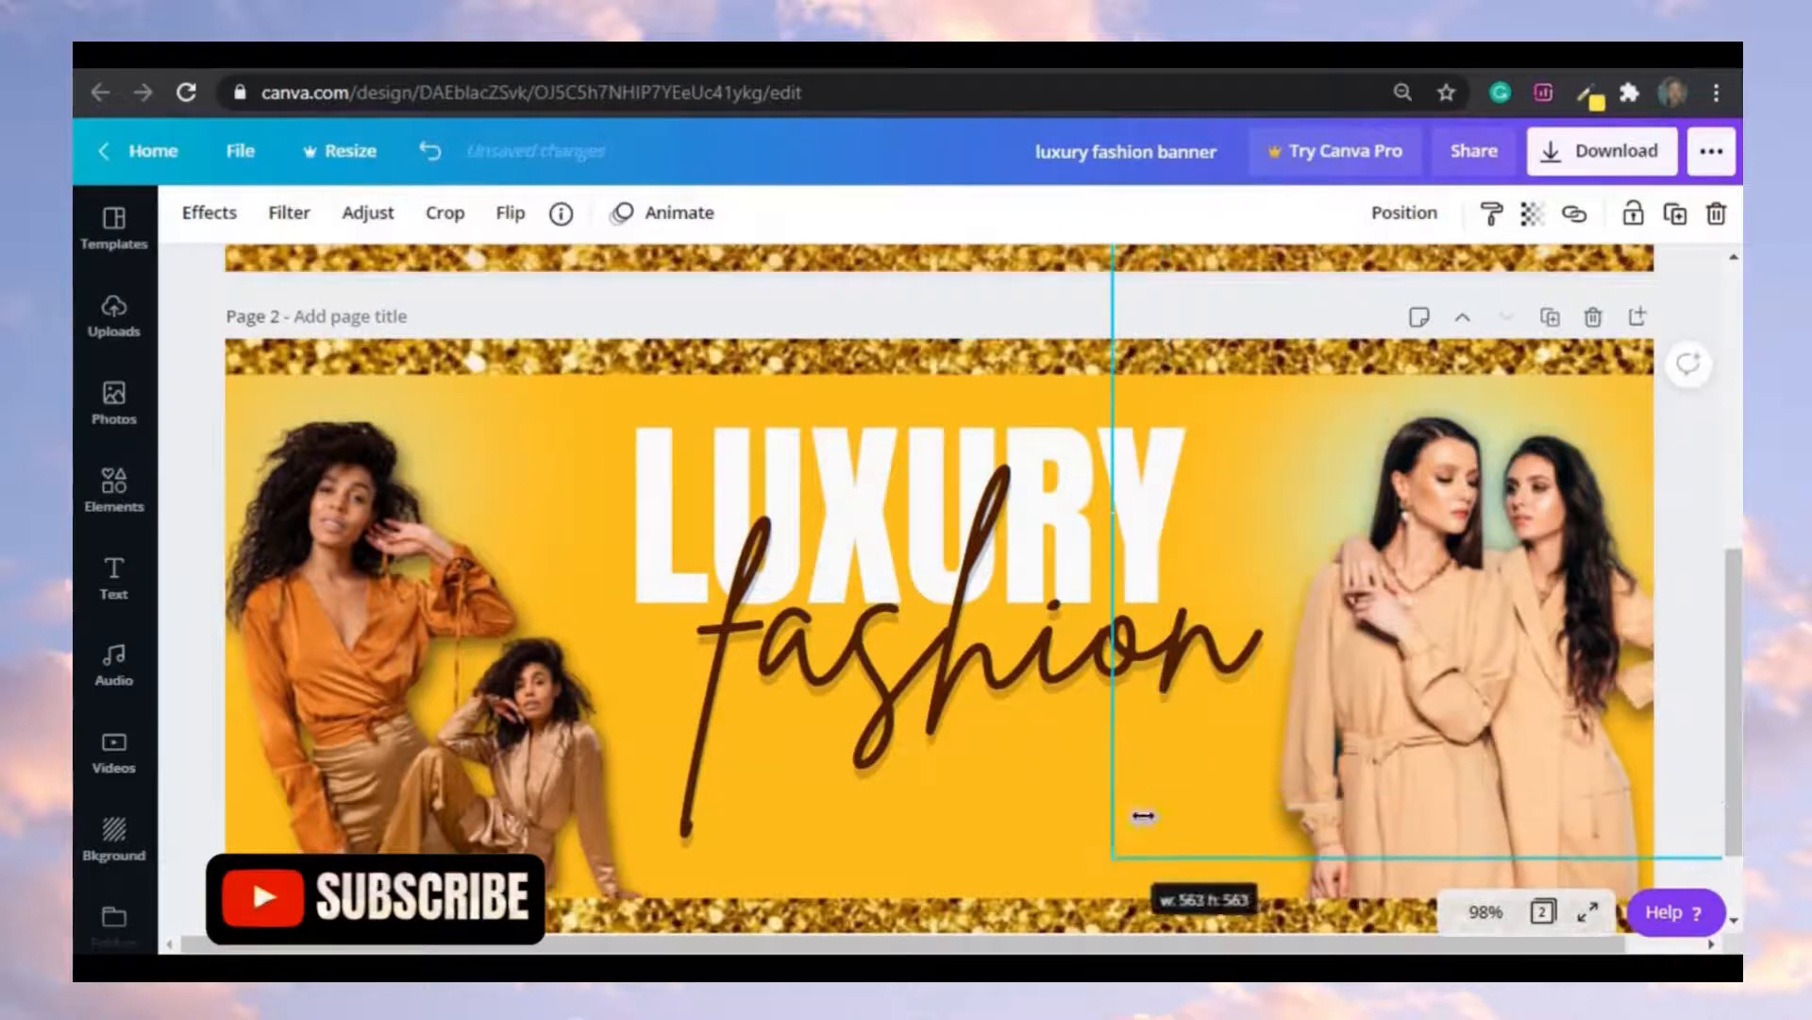
left_click_drag(1341, 306, 1350, 284)
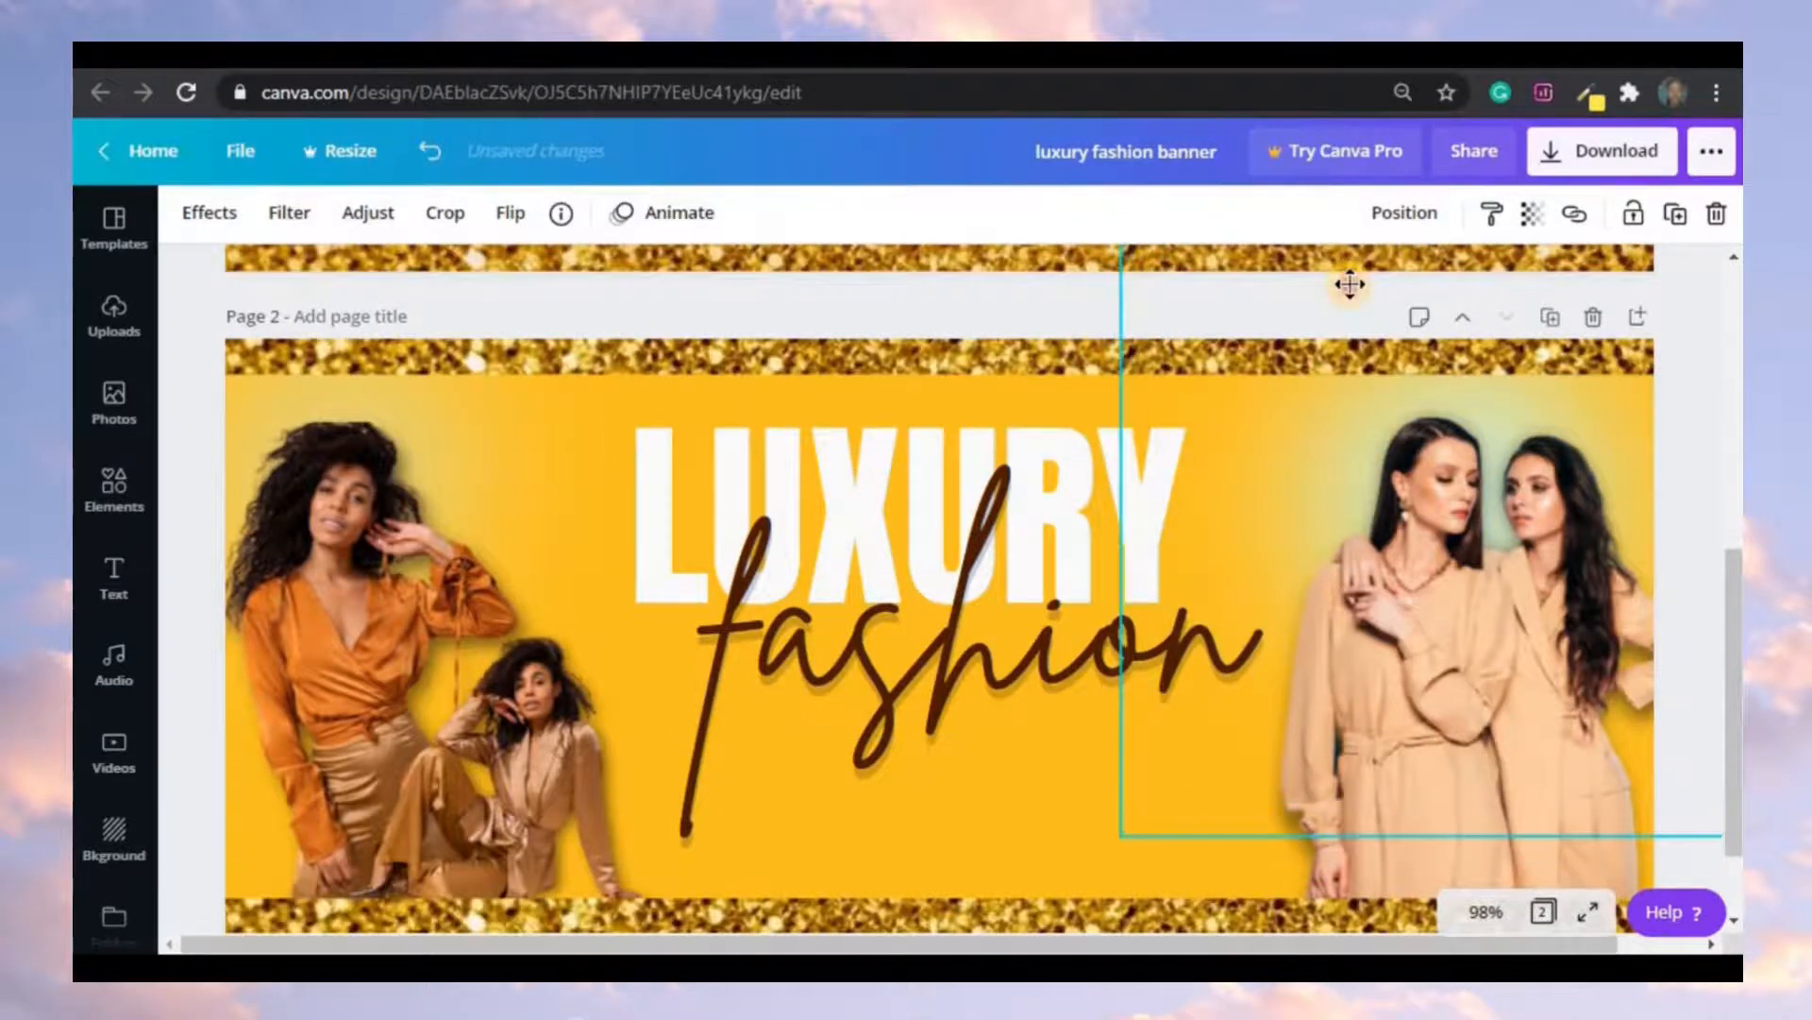
- Set the transparency of the blur behind the two women in beige to 61, then enlarge and reposition it
left_click(1531, 214)
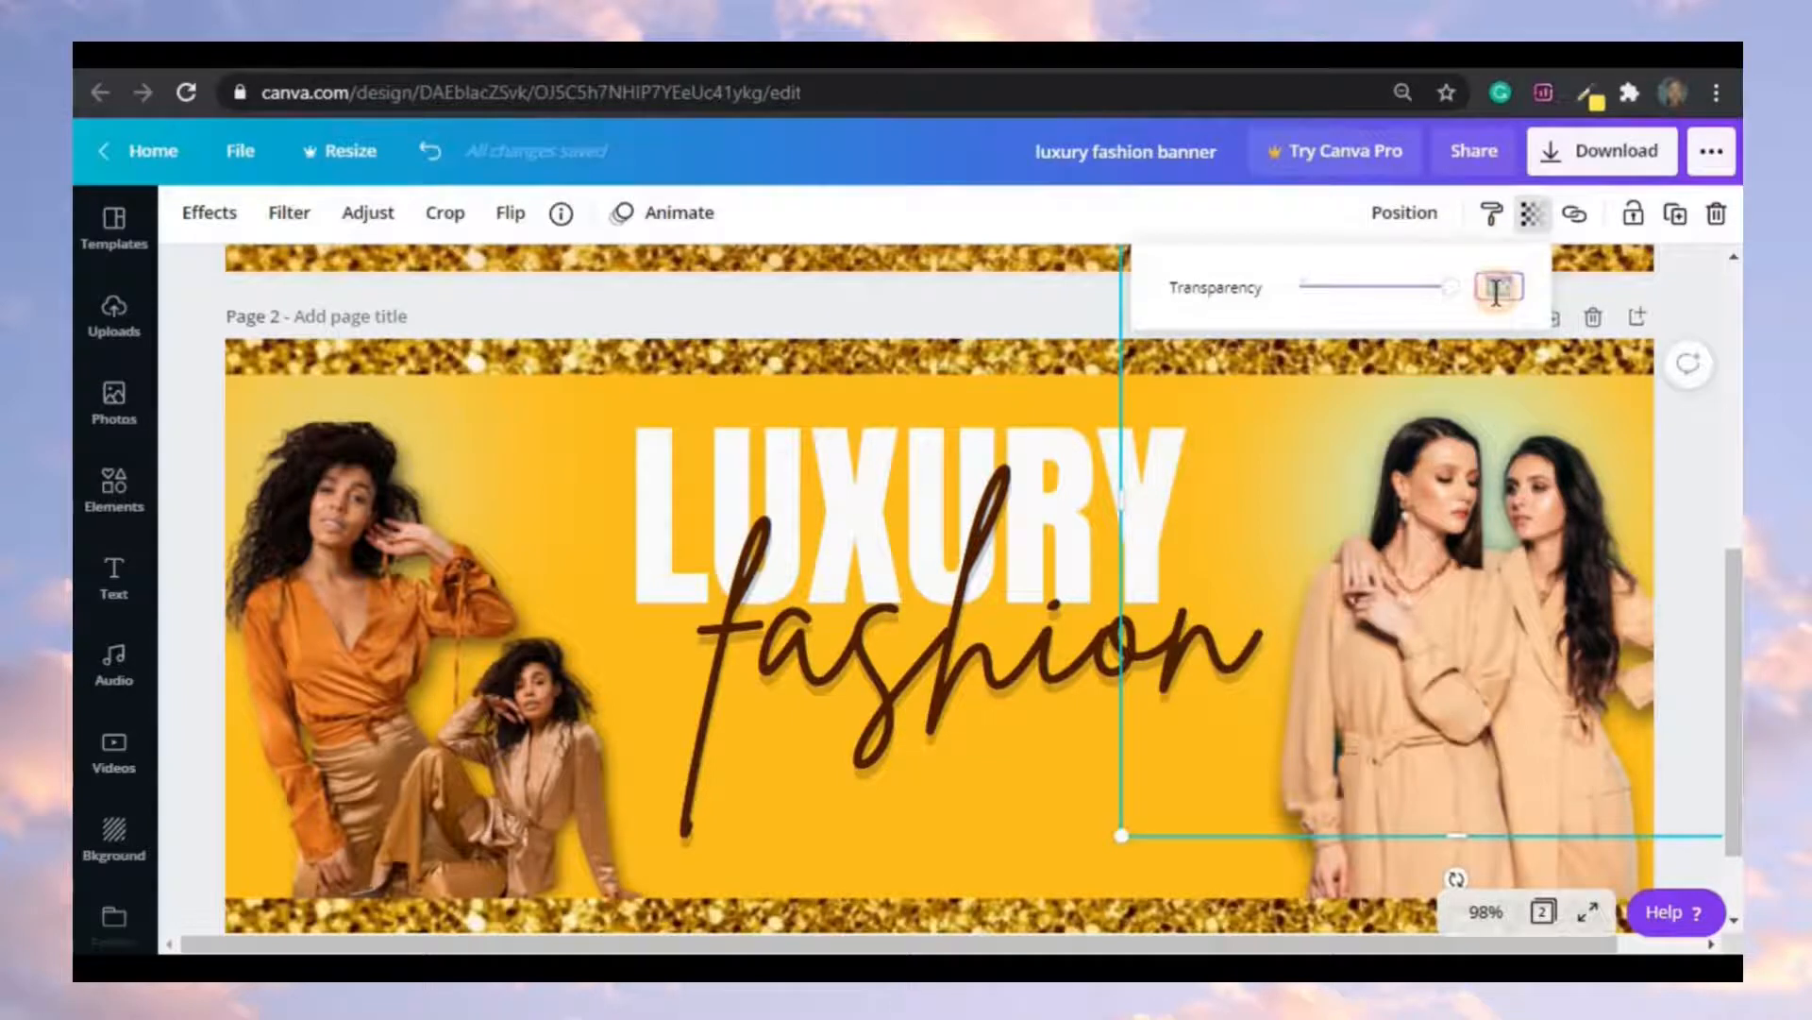
key("Return")
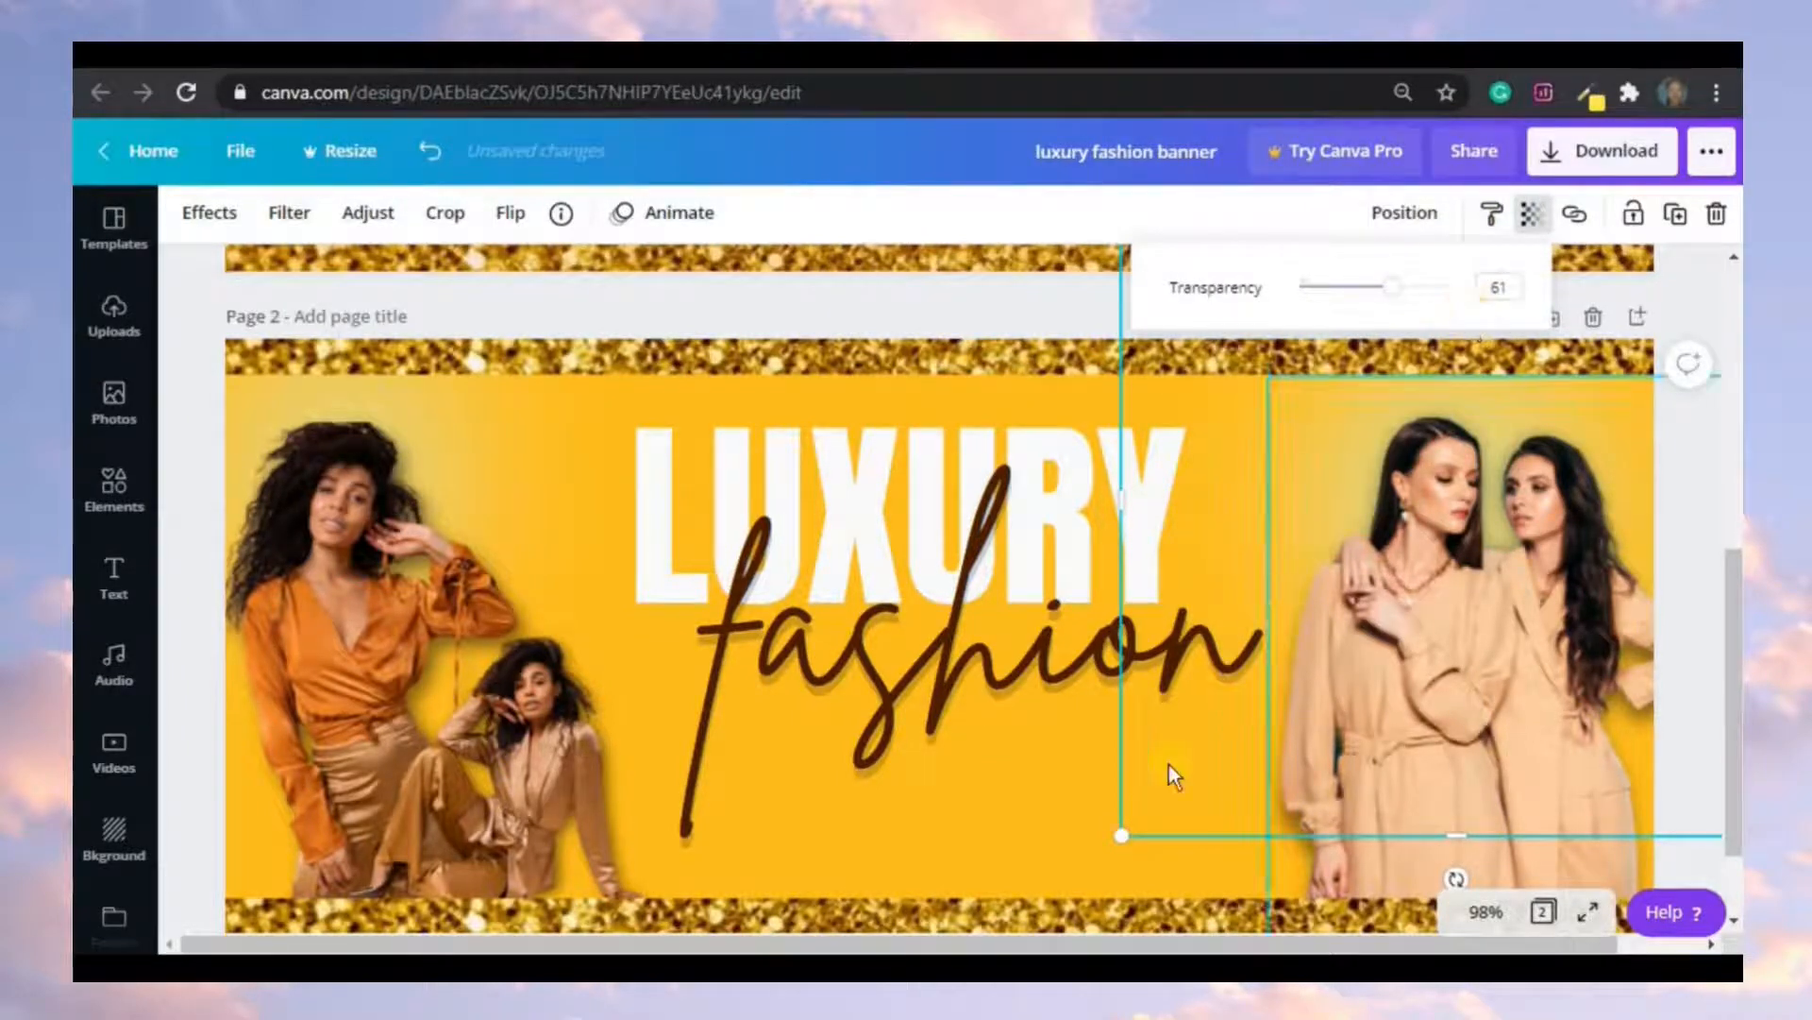
left_click_drag(1121, 837, 1001, 925)
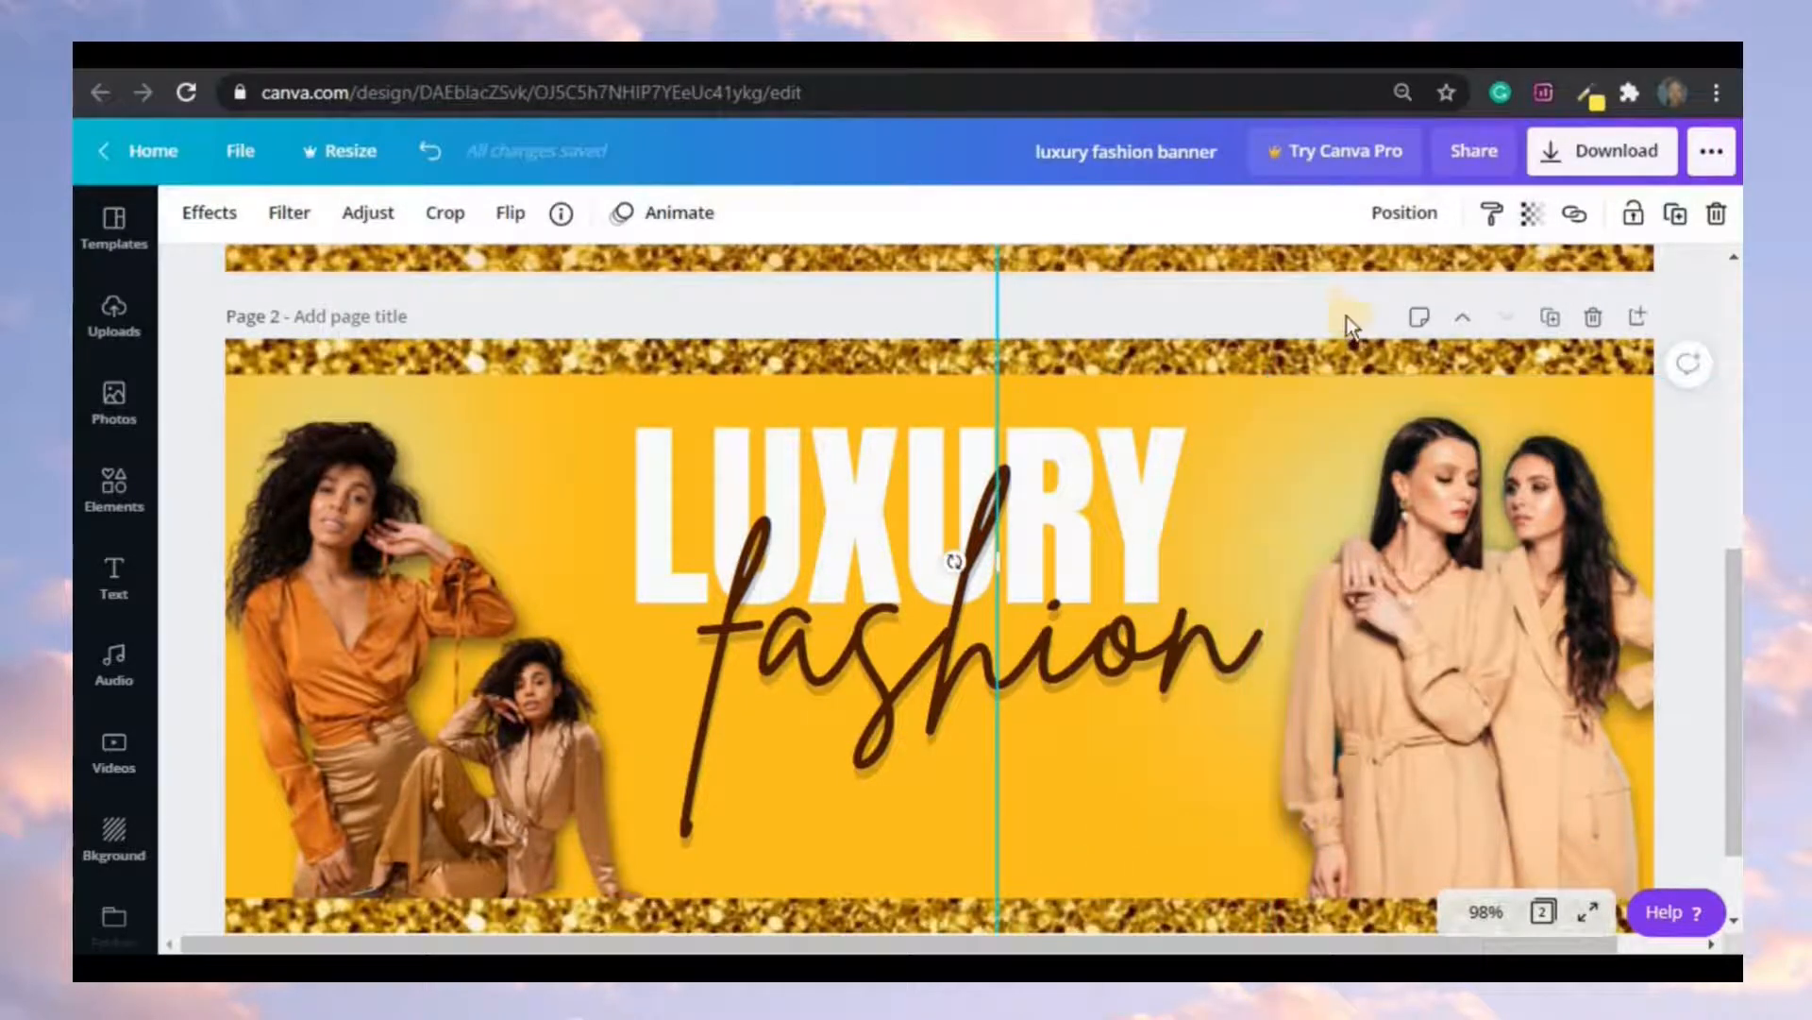
left_click_drag(1360, 297, 1379, 277)
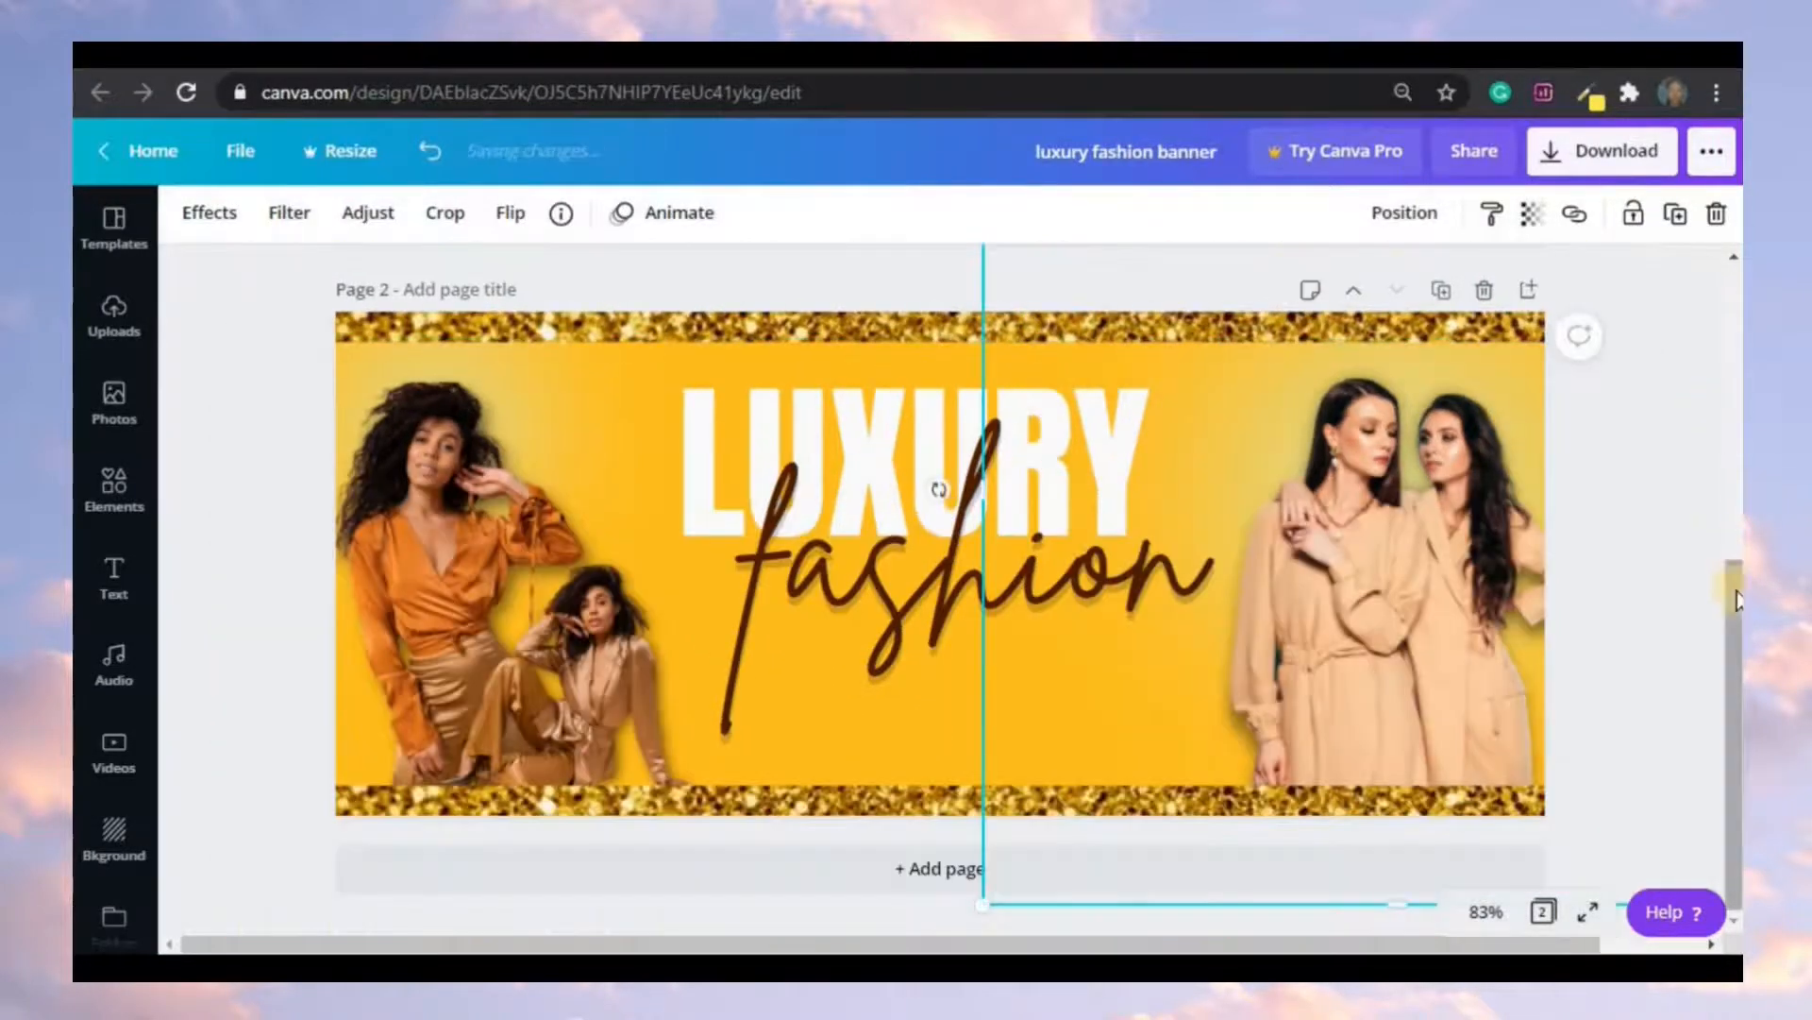
mouse_move(1735, 591)
left_mouse_down()
mouse_move(1730, 283)
mouse_move(1740, 600)
left_mouse_up()
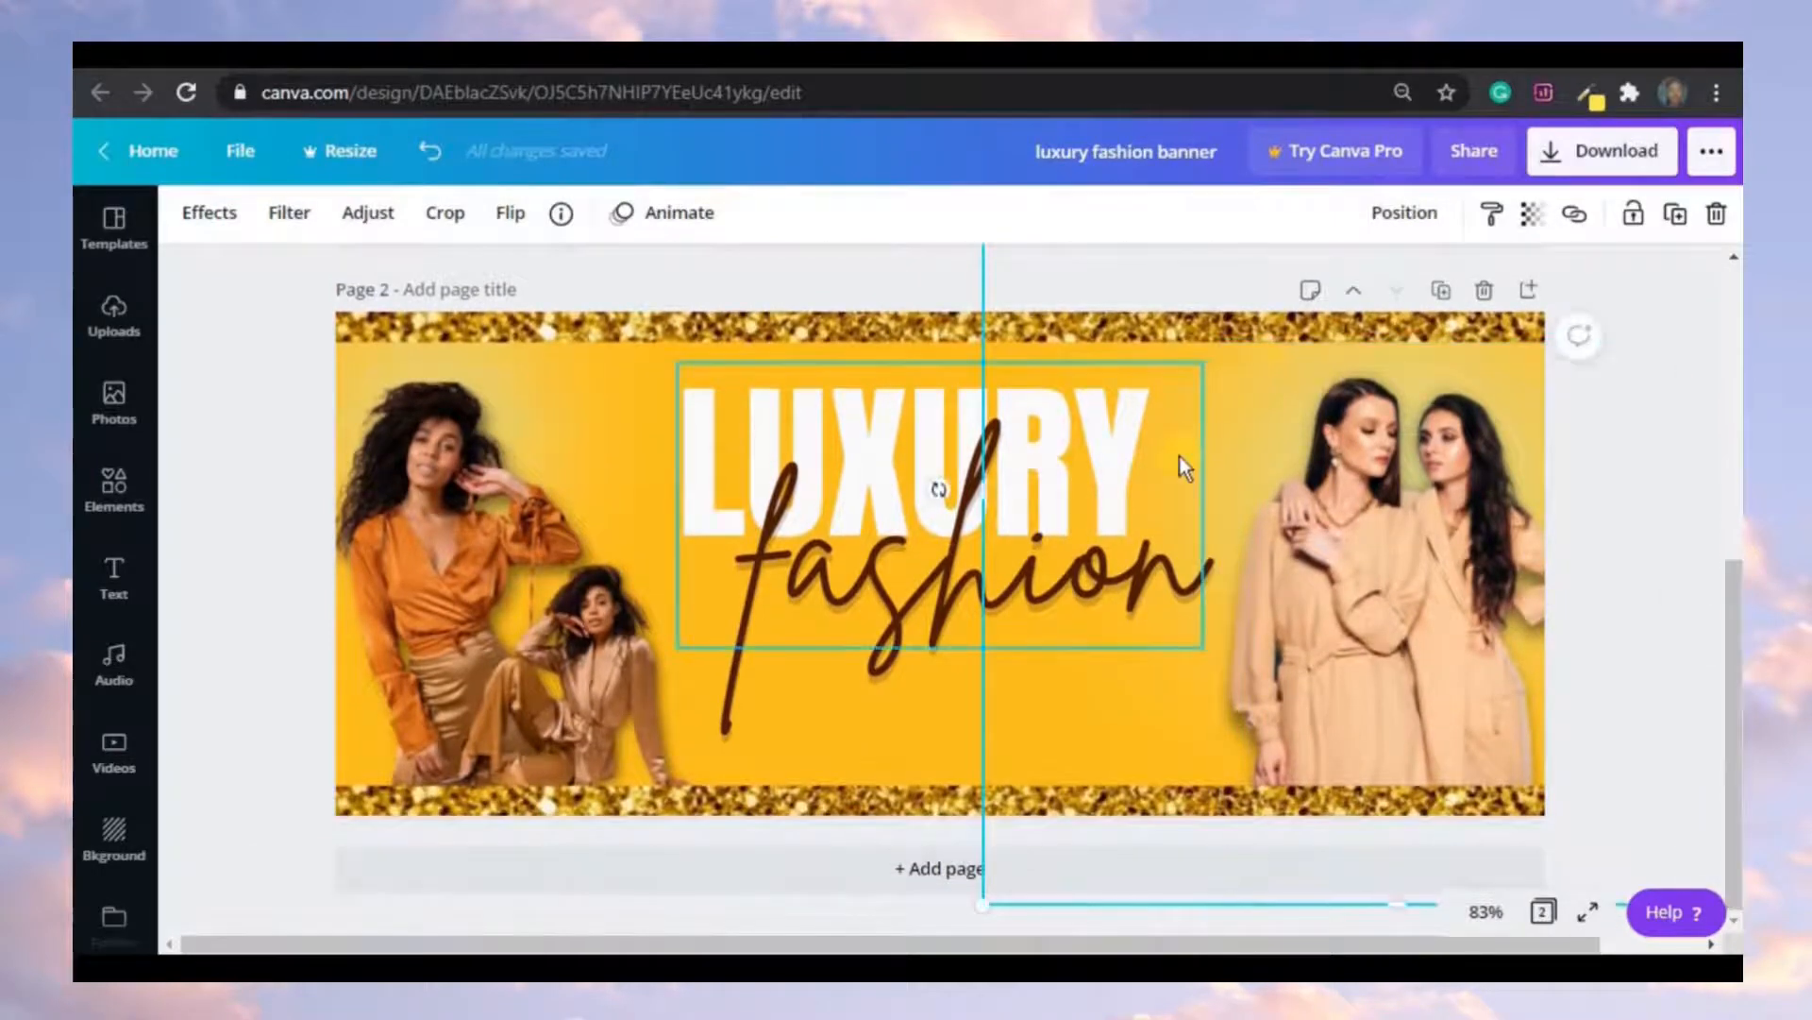
left_click_drag(1208, 290, 1207, 266)
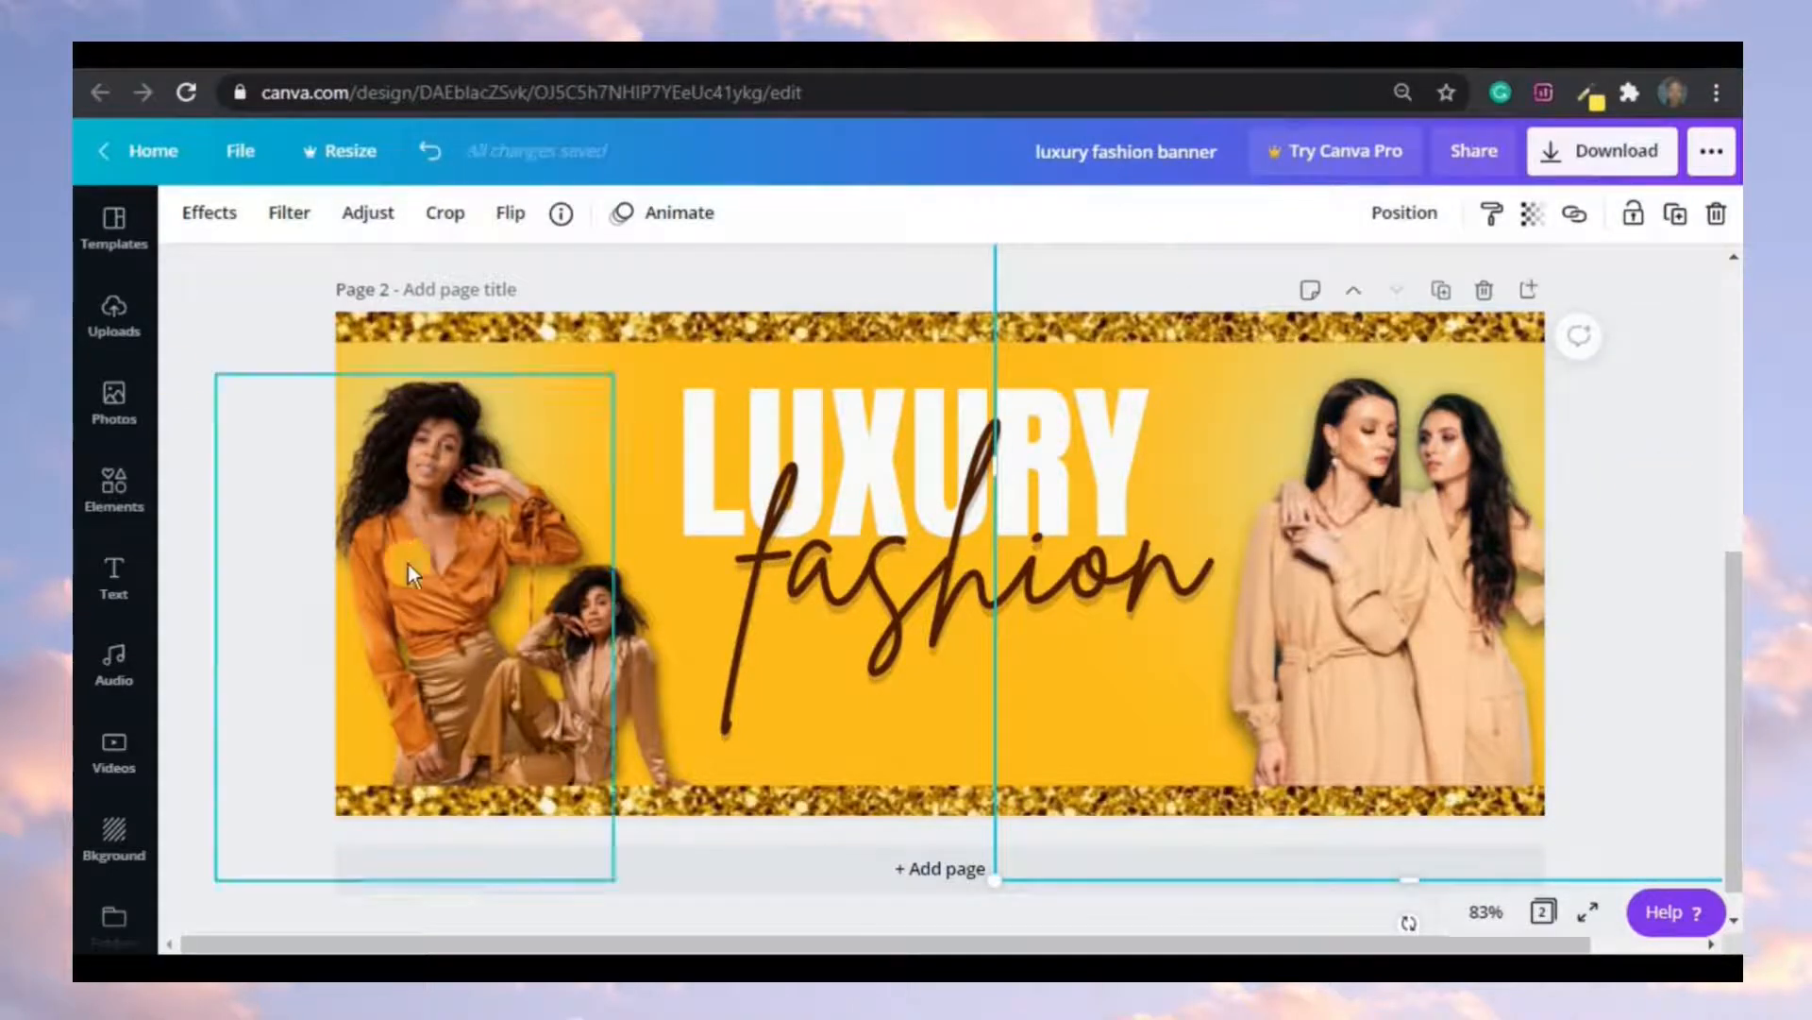
- Select all the elements of the page 2 banner together and lock them in place
left_click(172, 371)
left_click_drag(223, 338, 1690, 800)
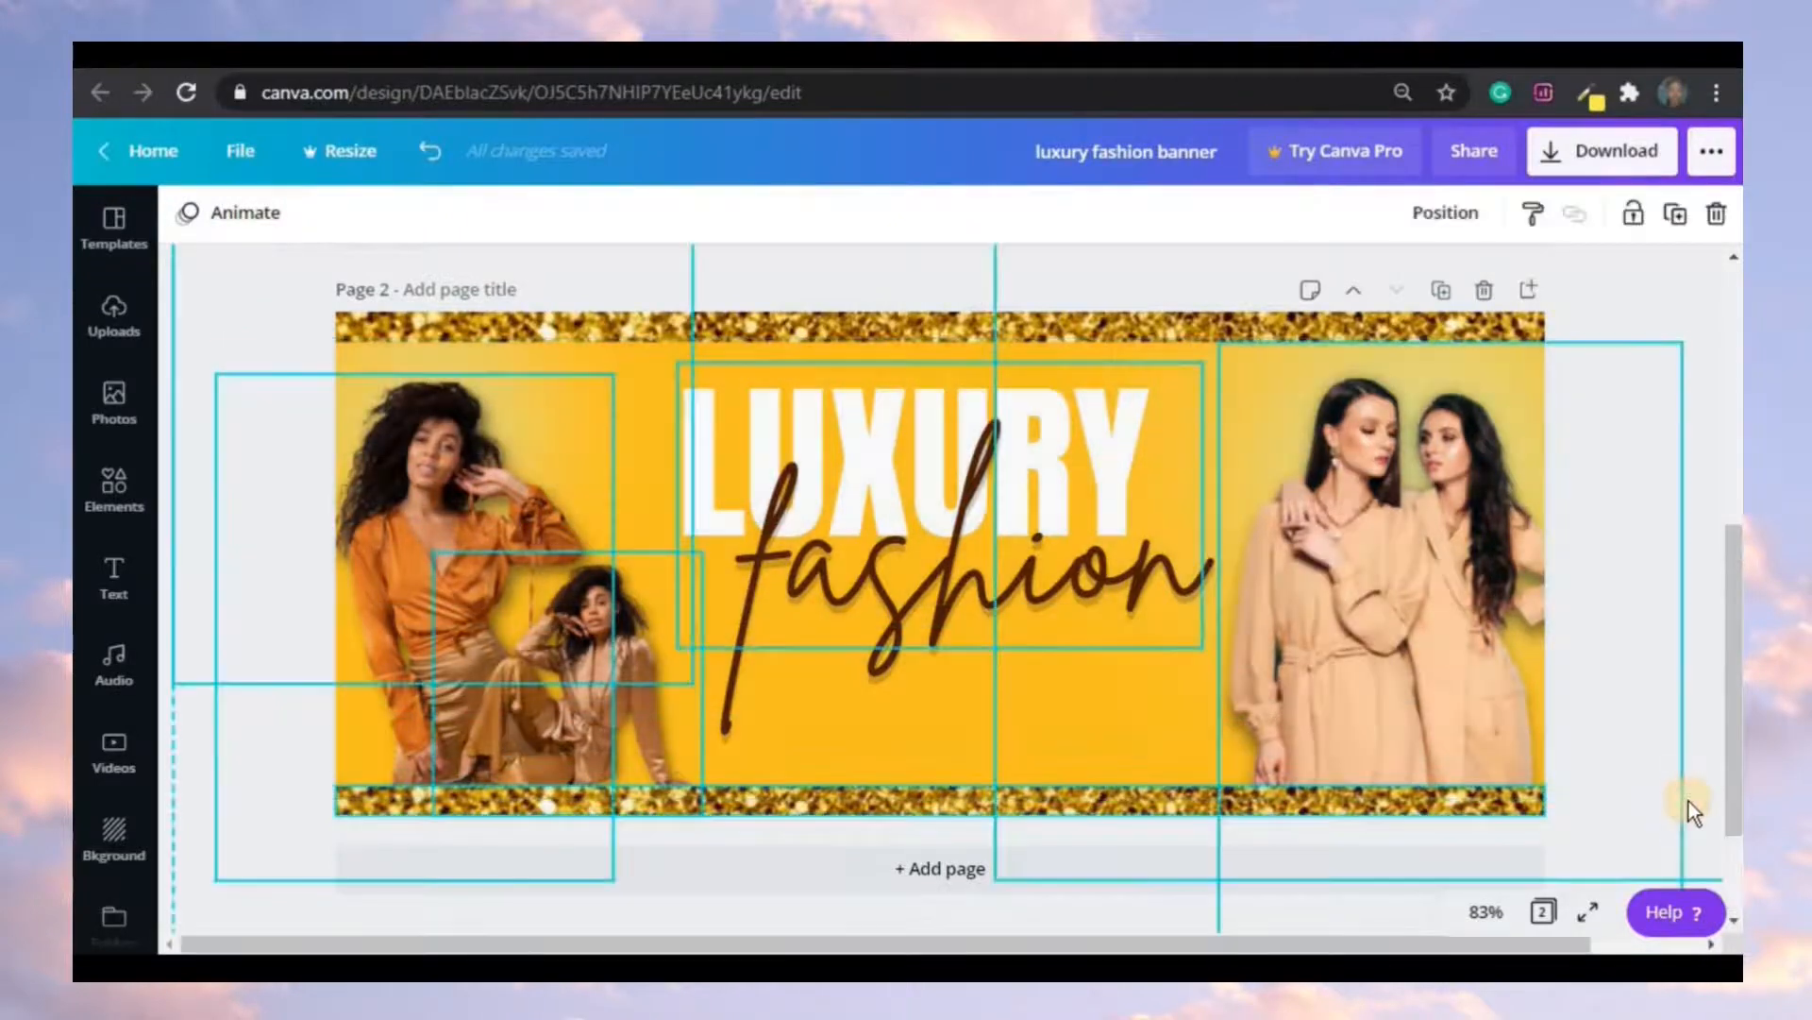
left_click(1631, 215)
left_click(1556, 500)
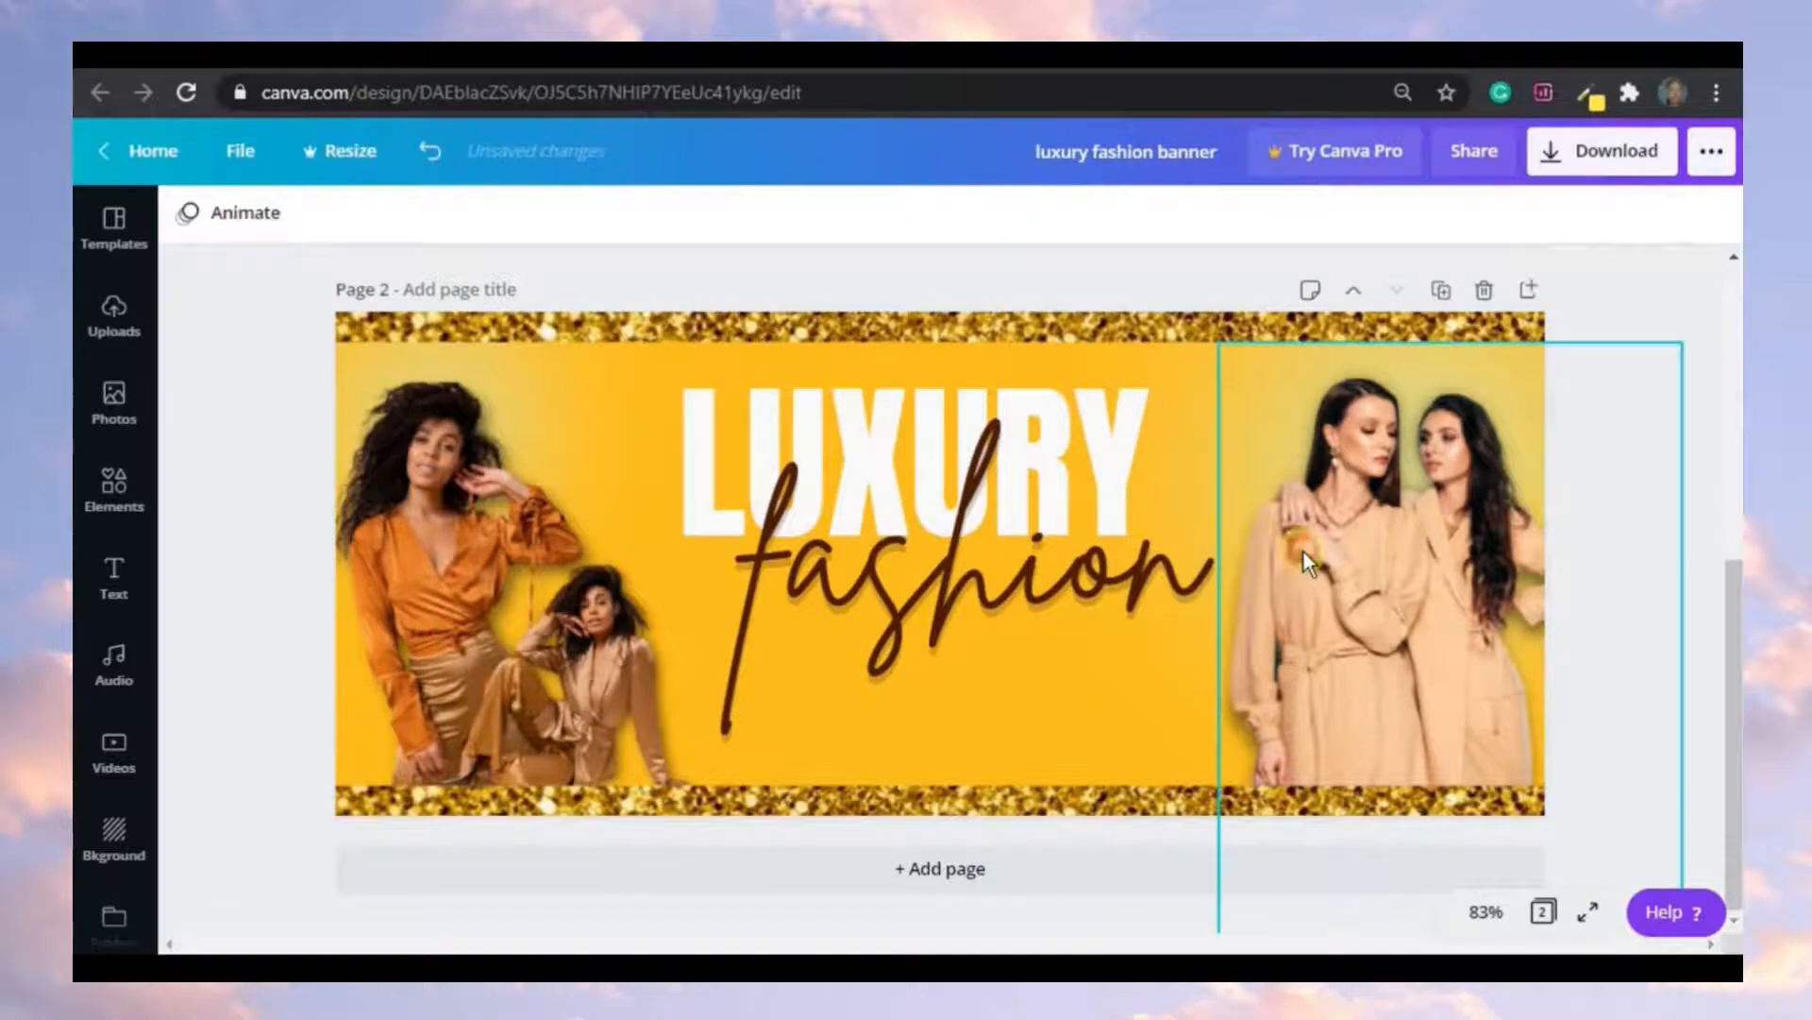
left_click(1069, 542)
left_click(539, 502)
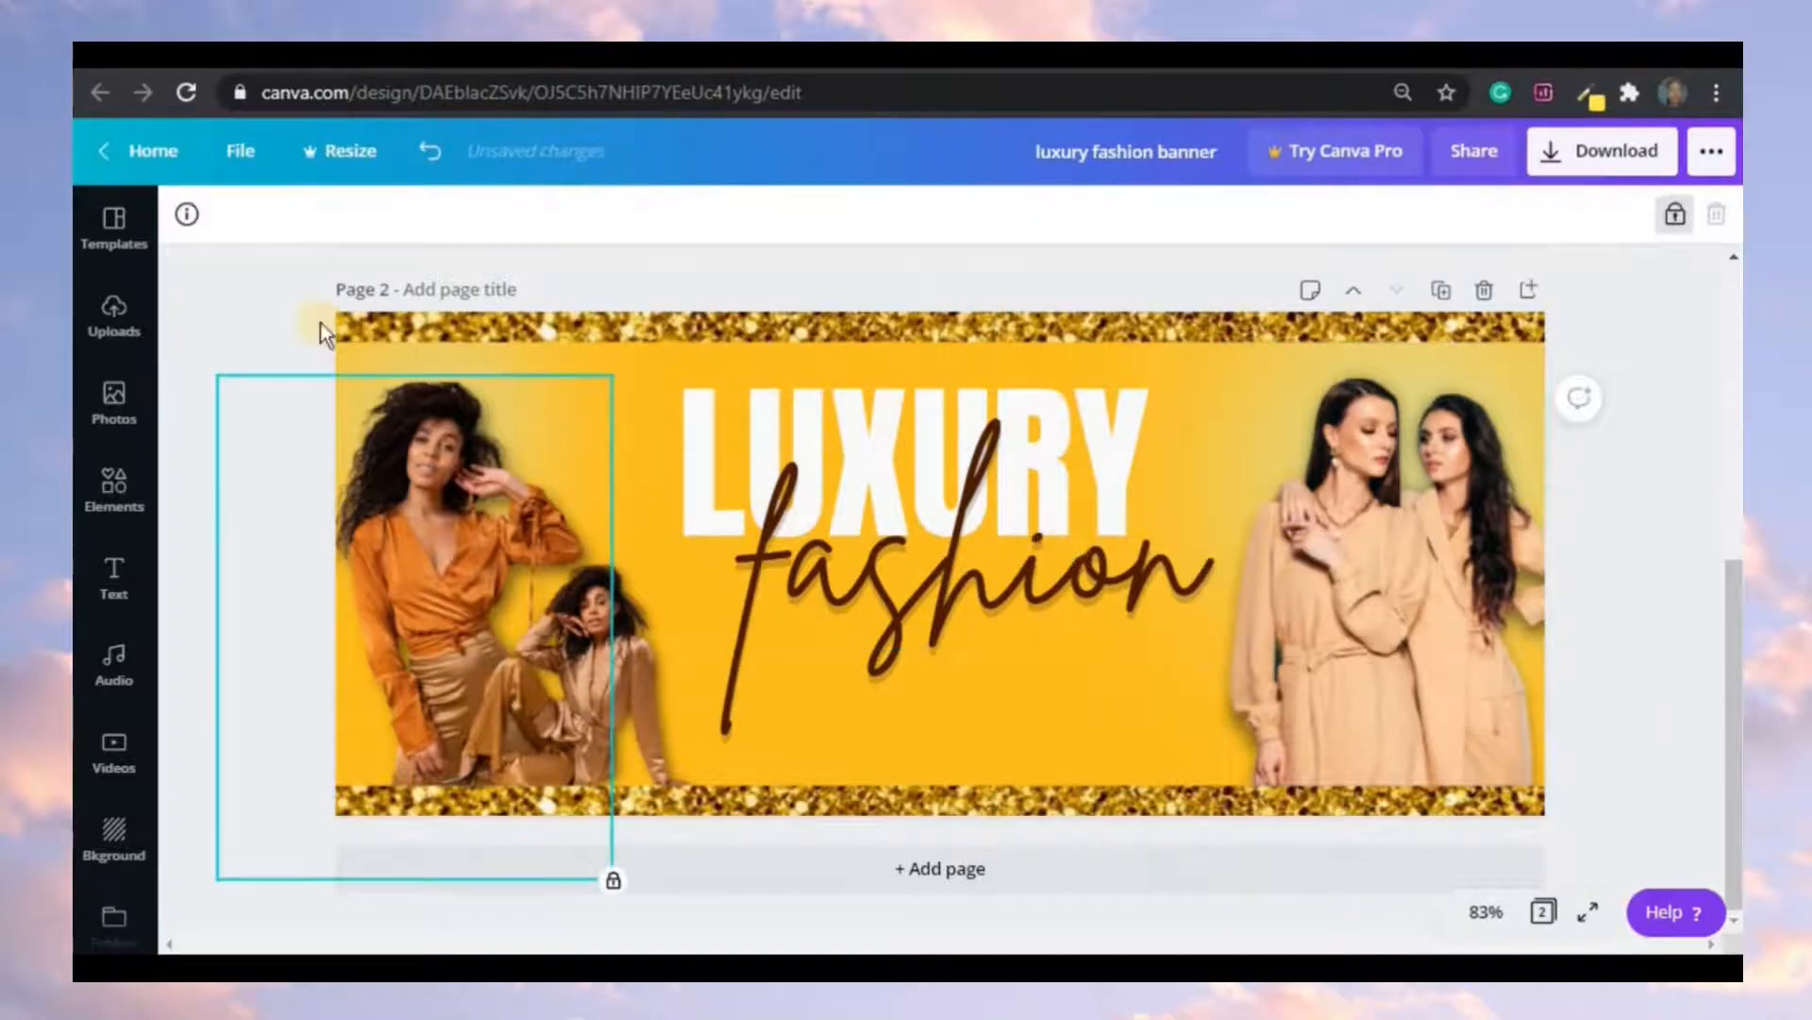
left_click(253, 332)
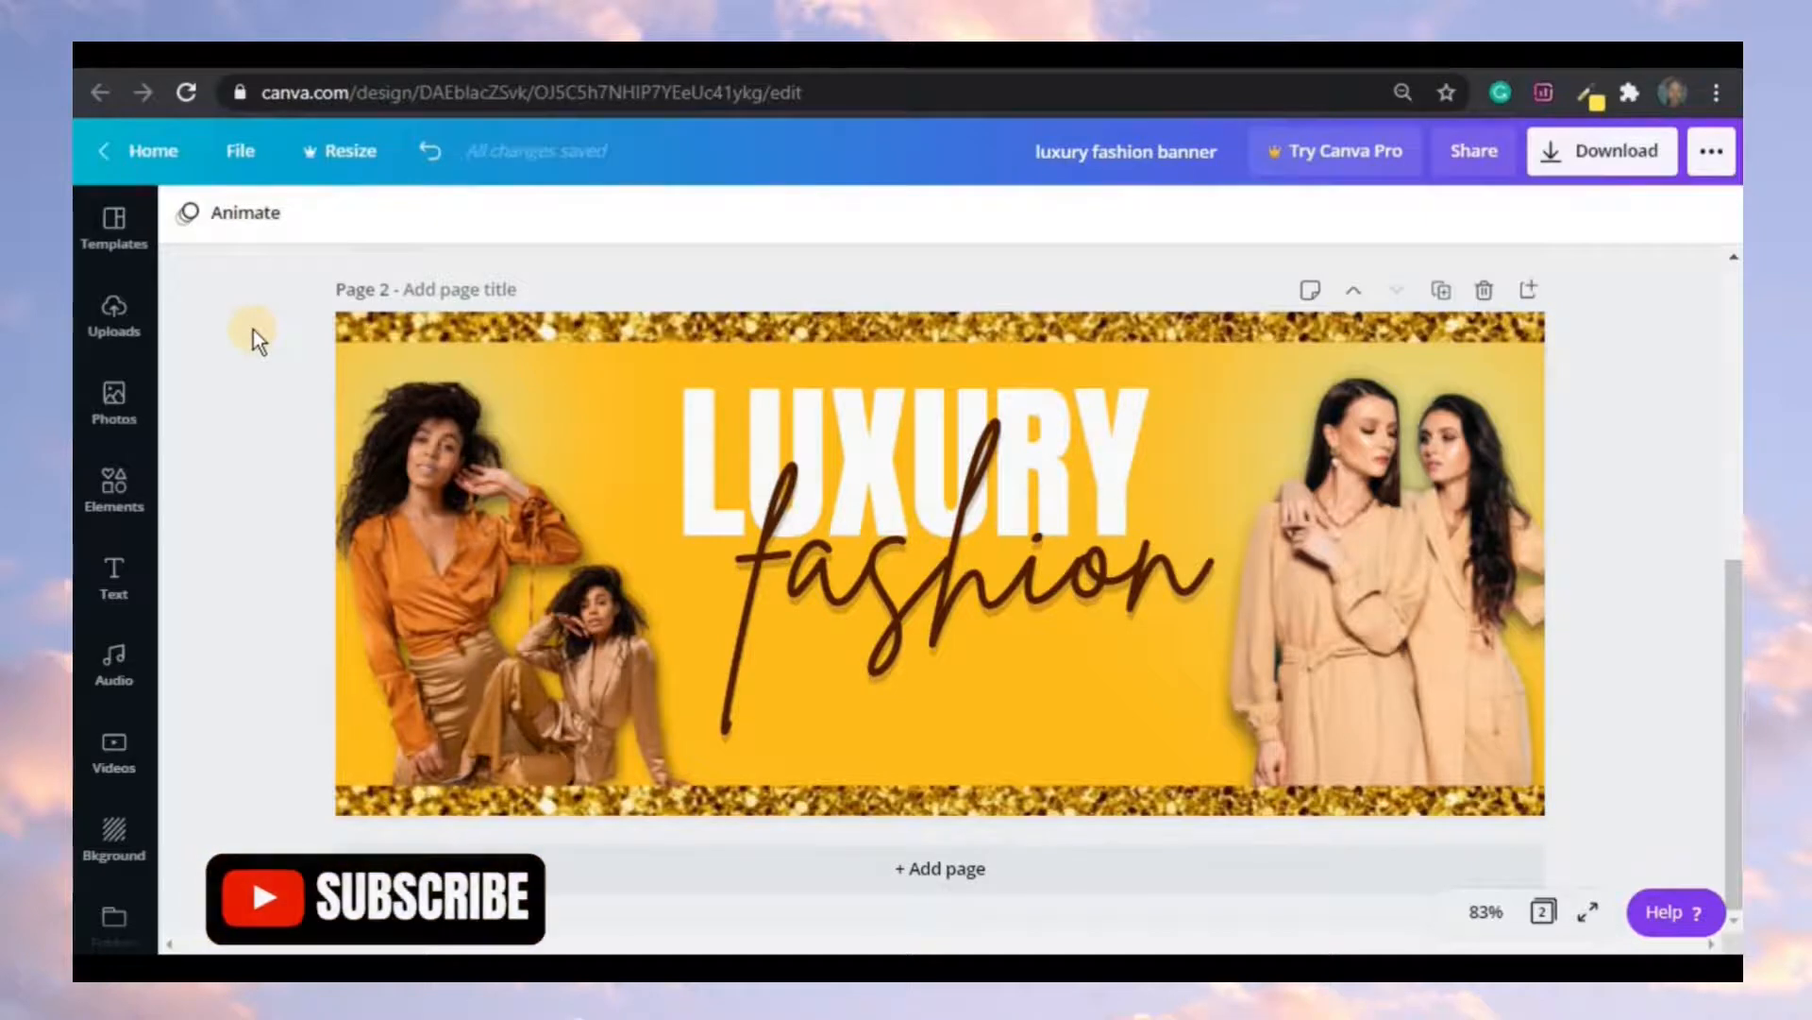
left_click(741, 455)
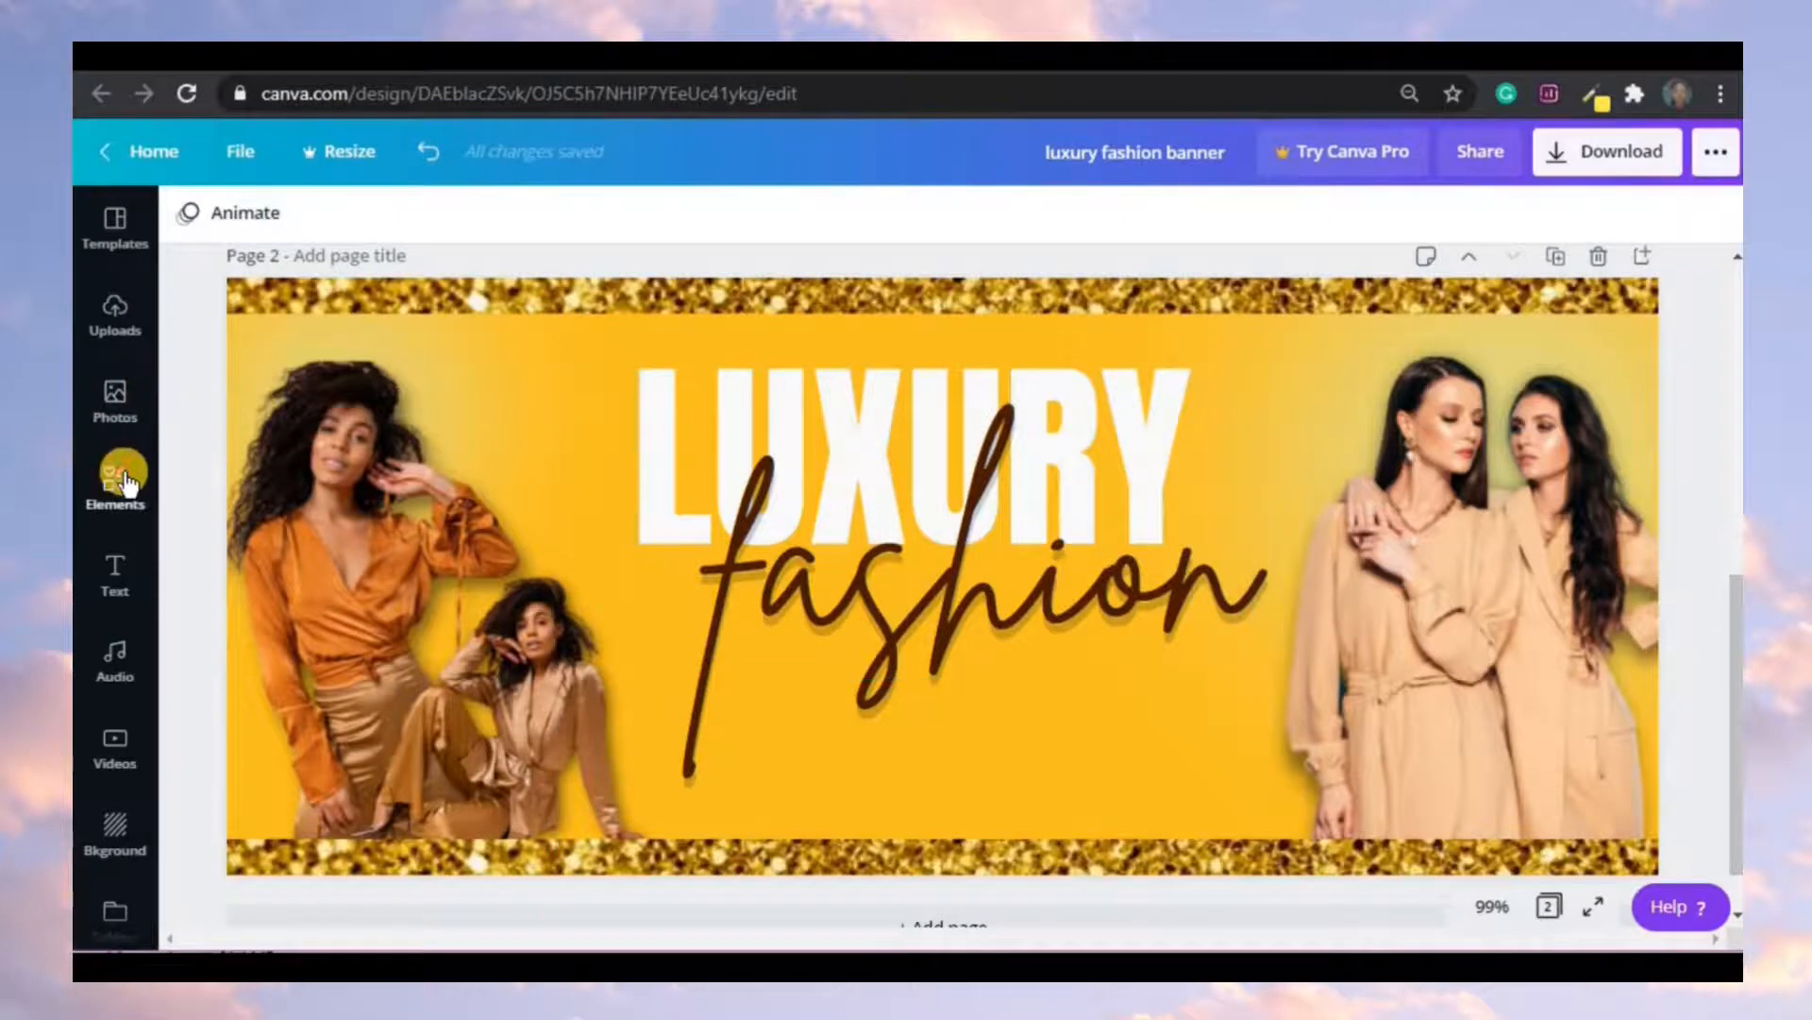
- Add a square shape to page 2 and stretch it on all four sides to cover the whole banner
left_click(125, 475)
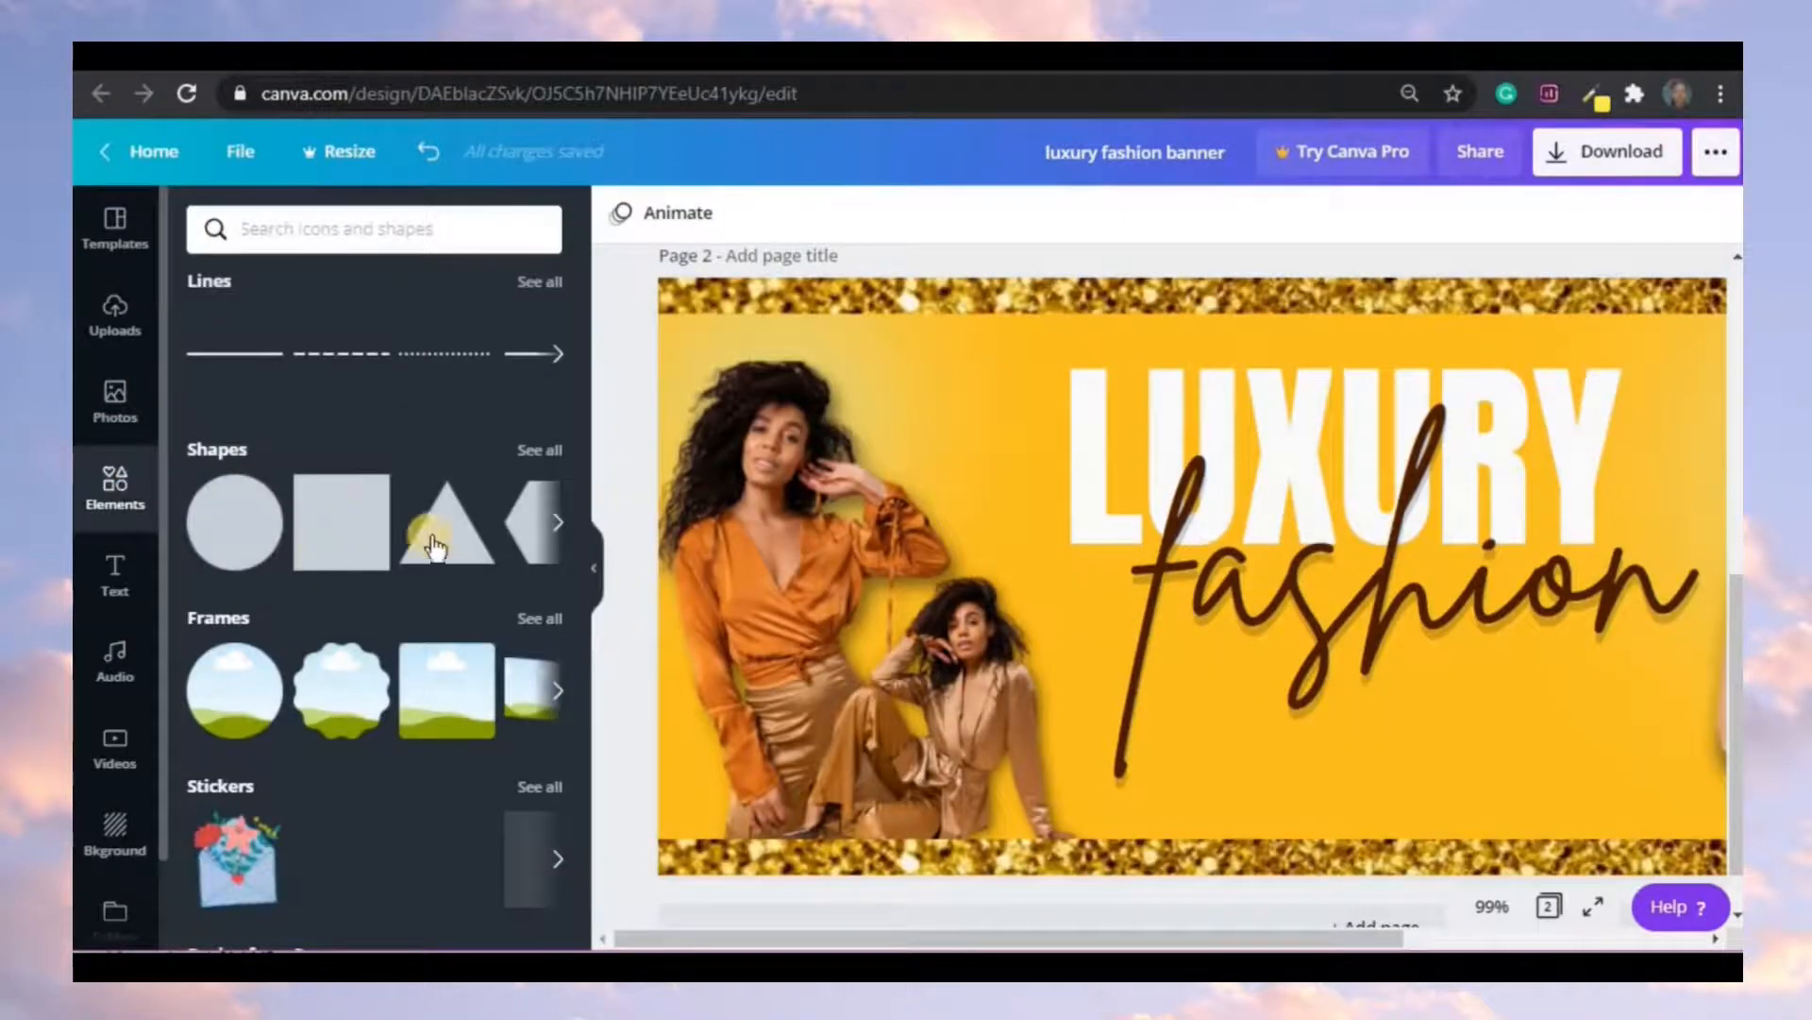
left_click(362, 525)
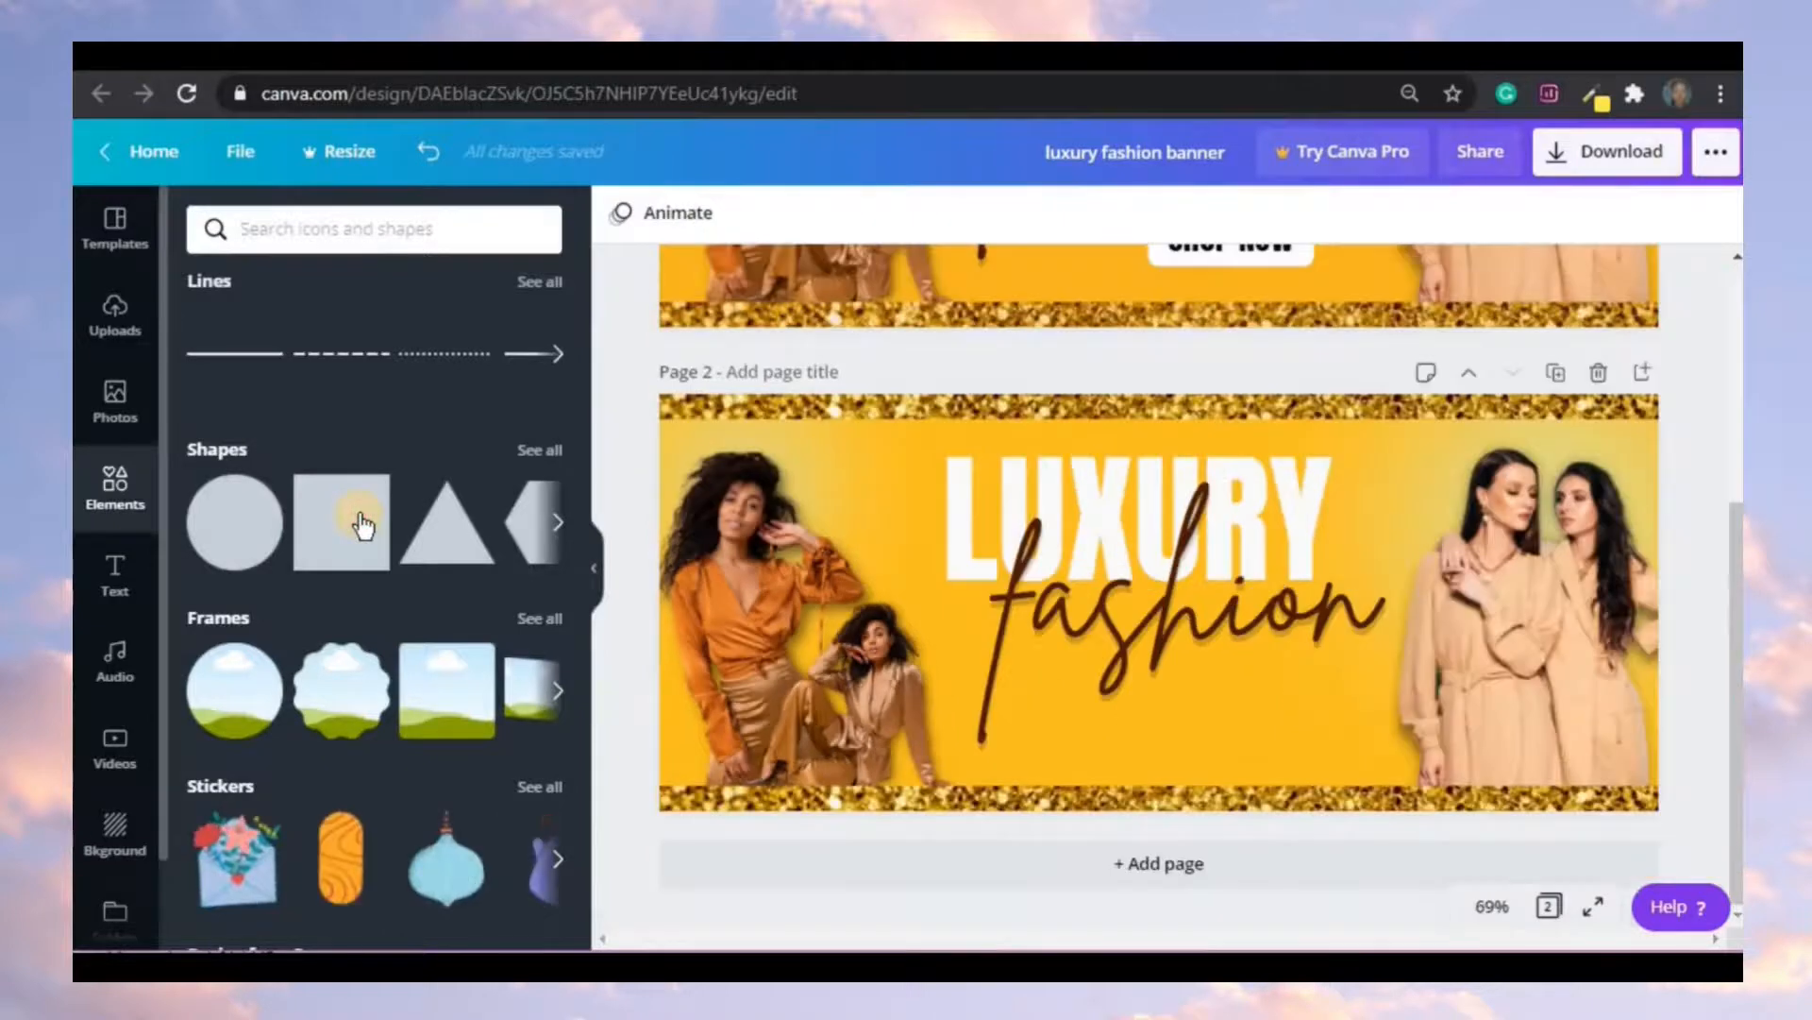
left_click(597, 576)
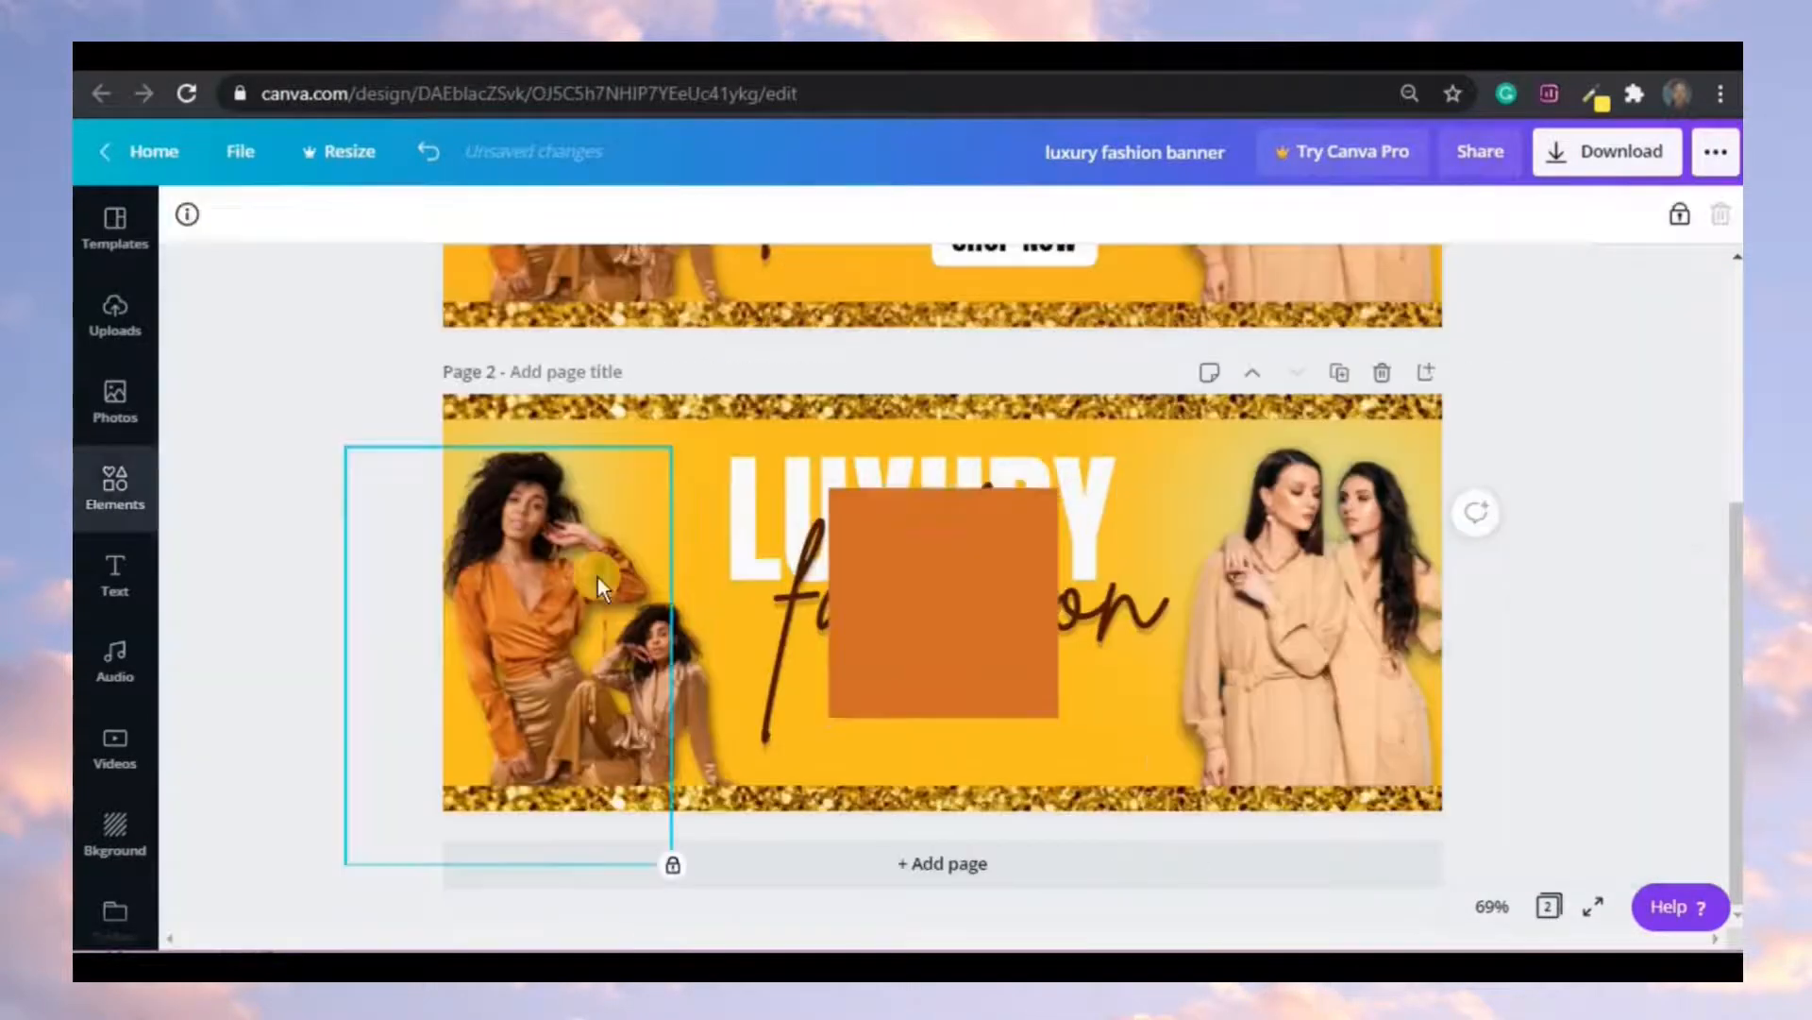
left_click(859, 546)
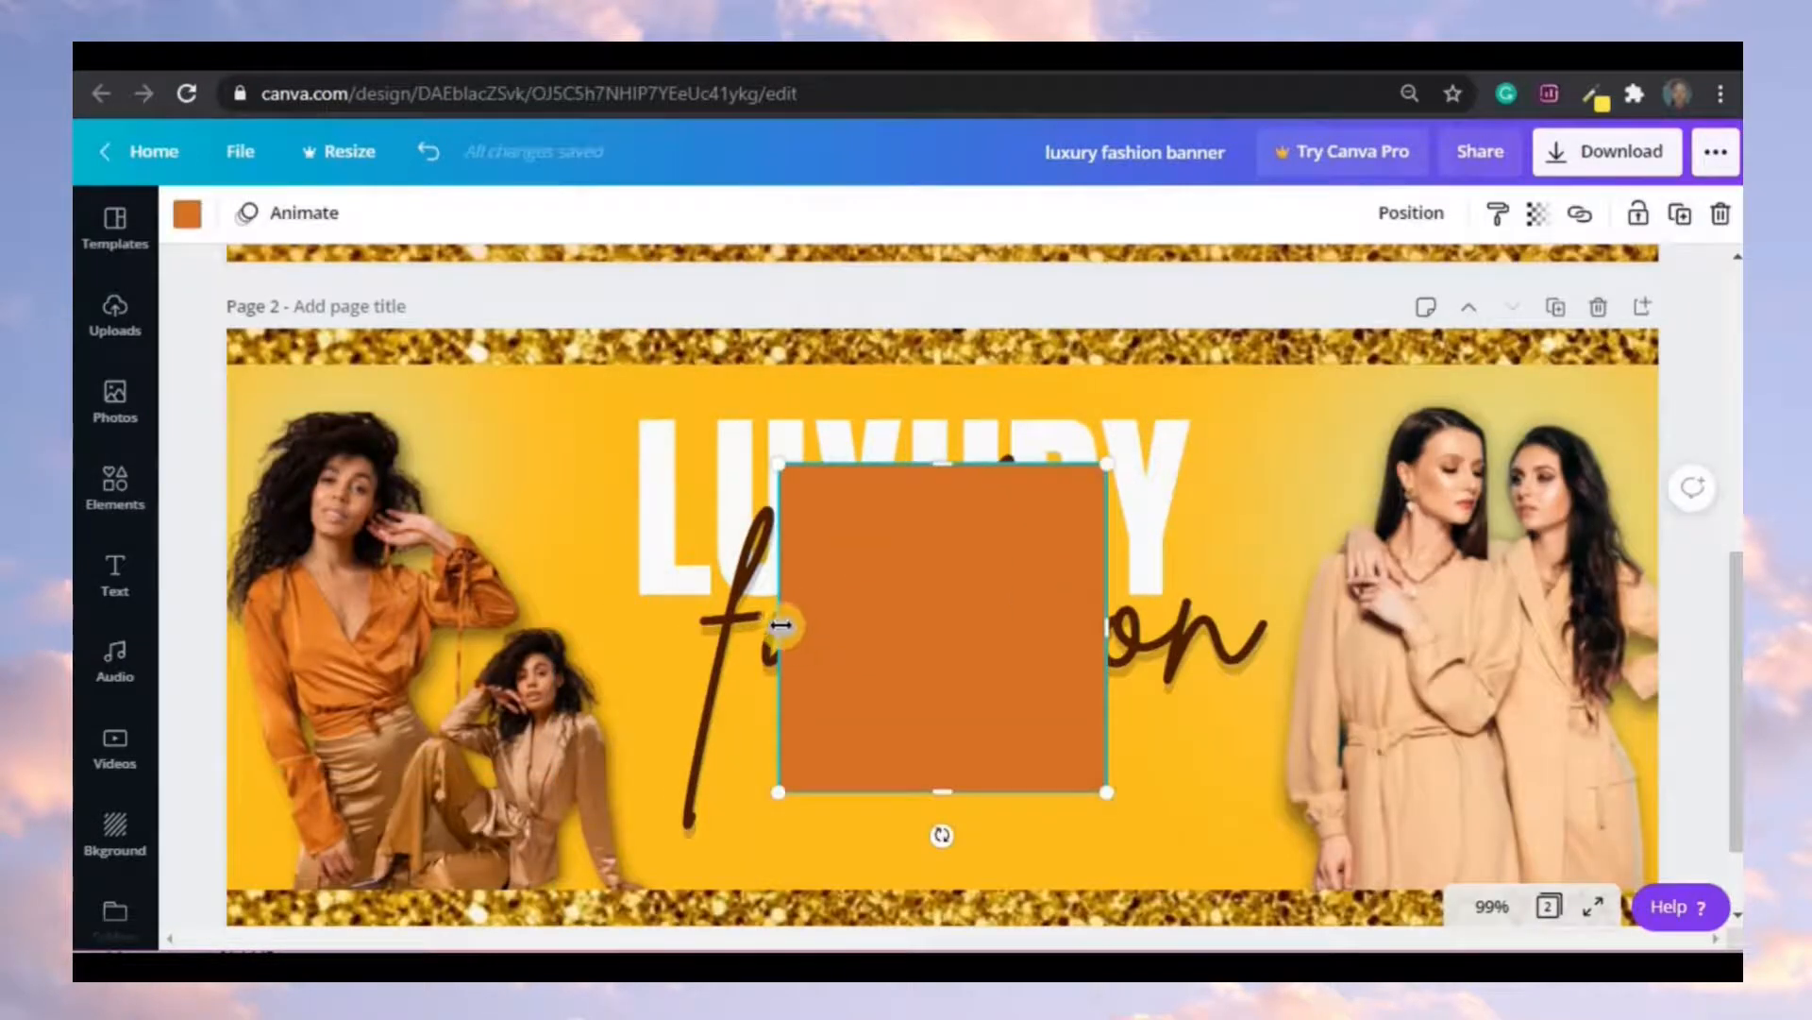
left_click_drag(781, 625, 218, 586)
left_click_drag(1108, 627, 1659, 592)
left_click_drag(922, 461, 943, 315)
left_click_drag(914, 795, 934, 929)
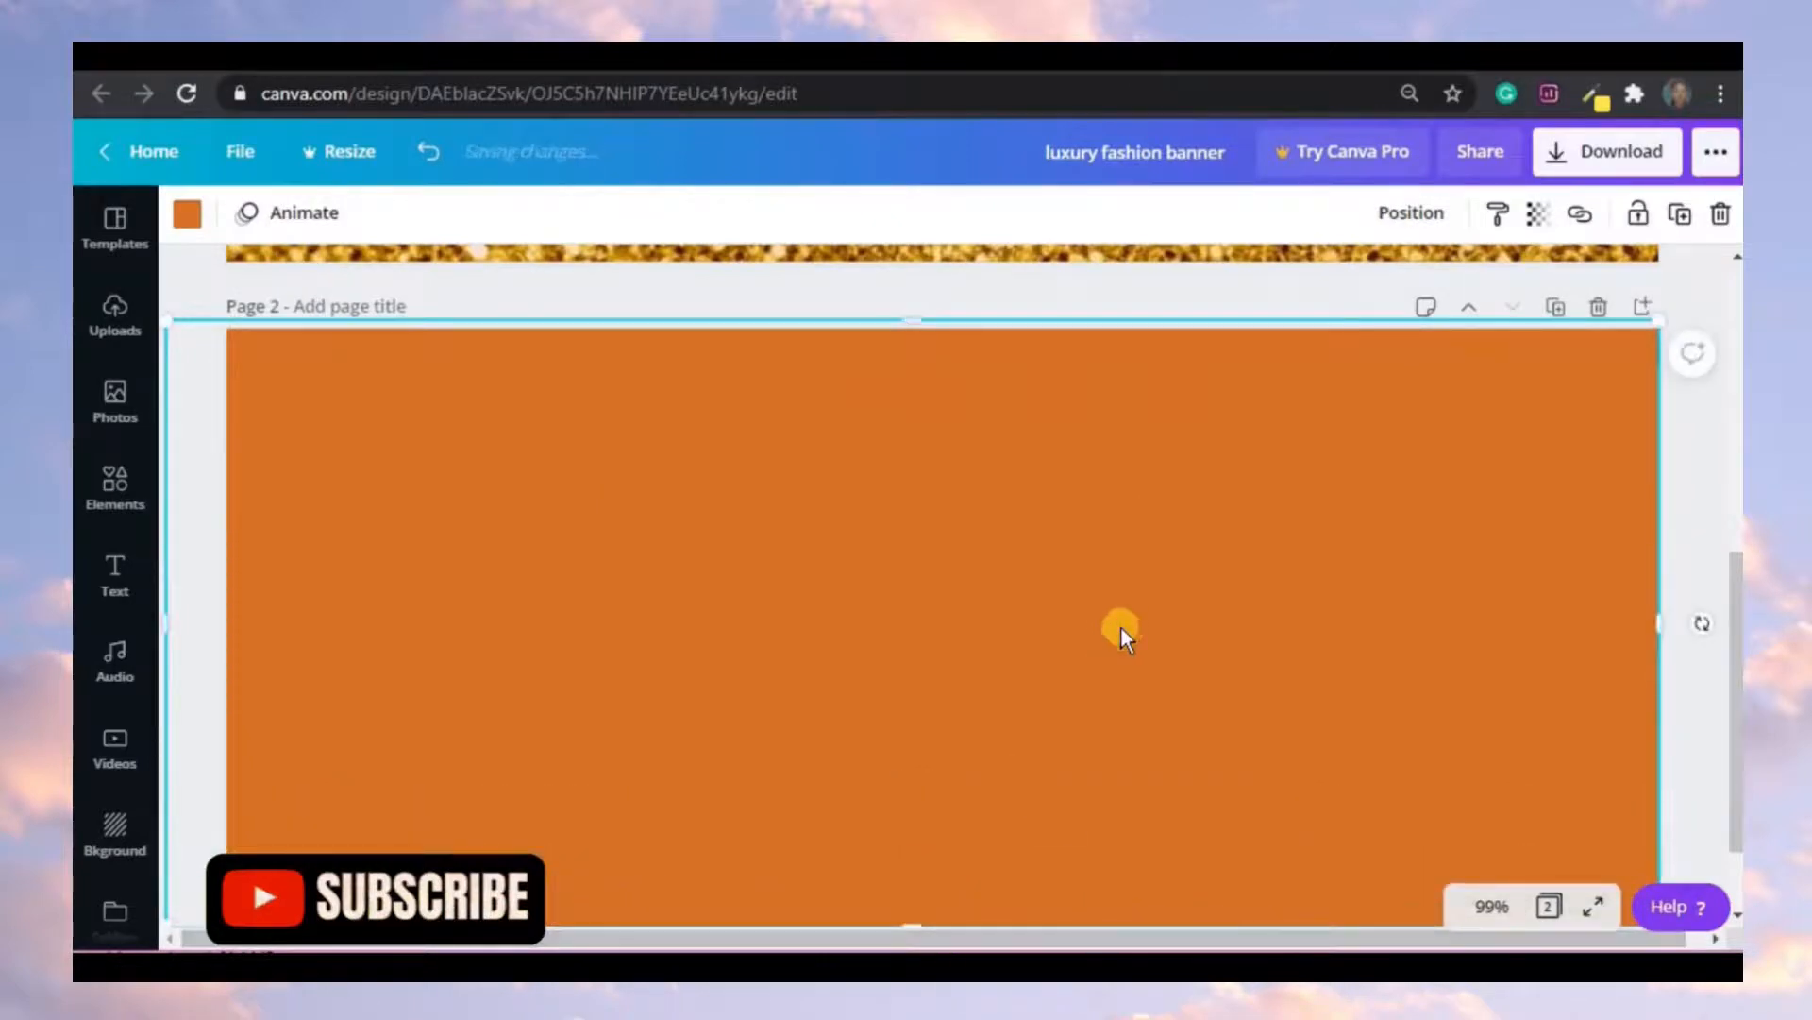
- Move the orange rectangle backwards so it sits behind the "LUXURY fashion" text
left_click(1401, 217)
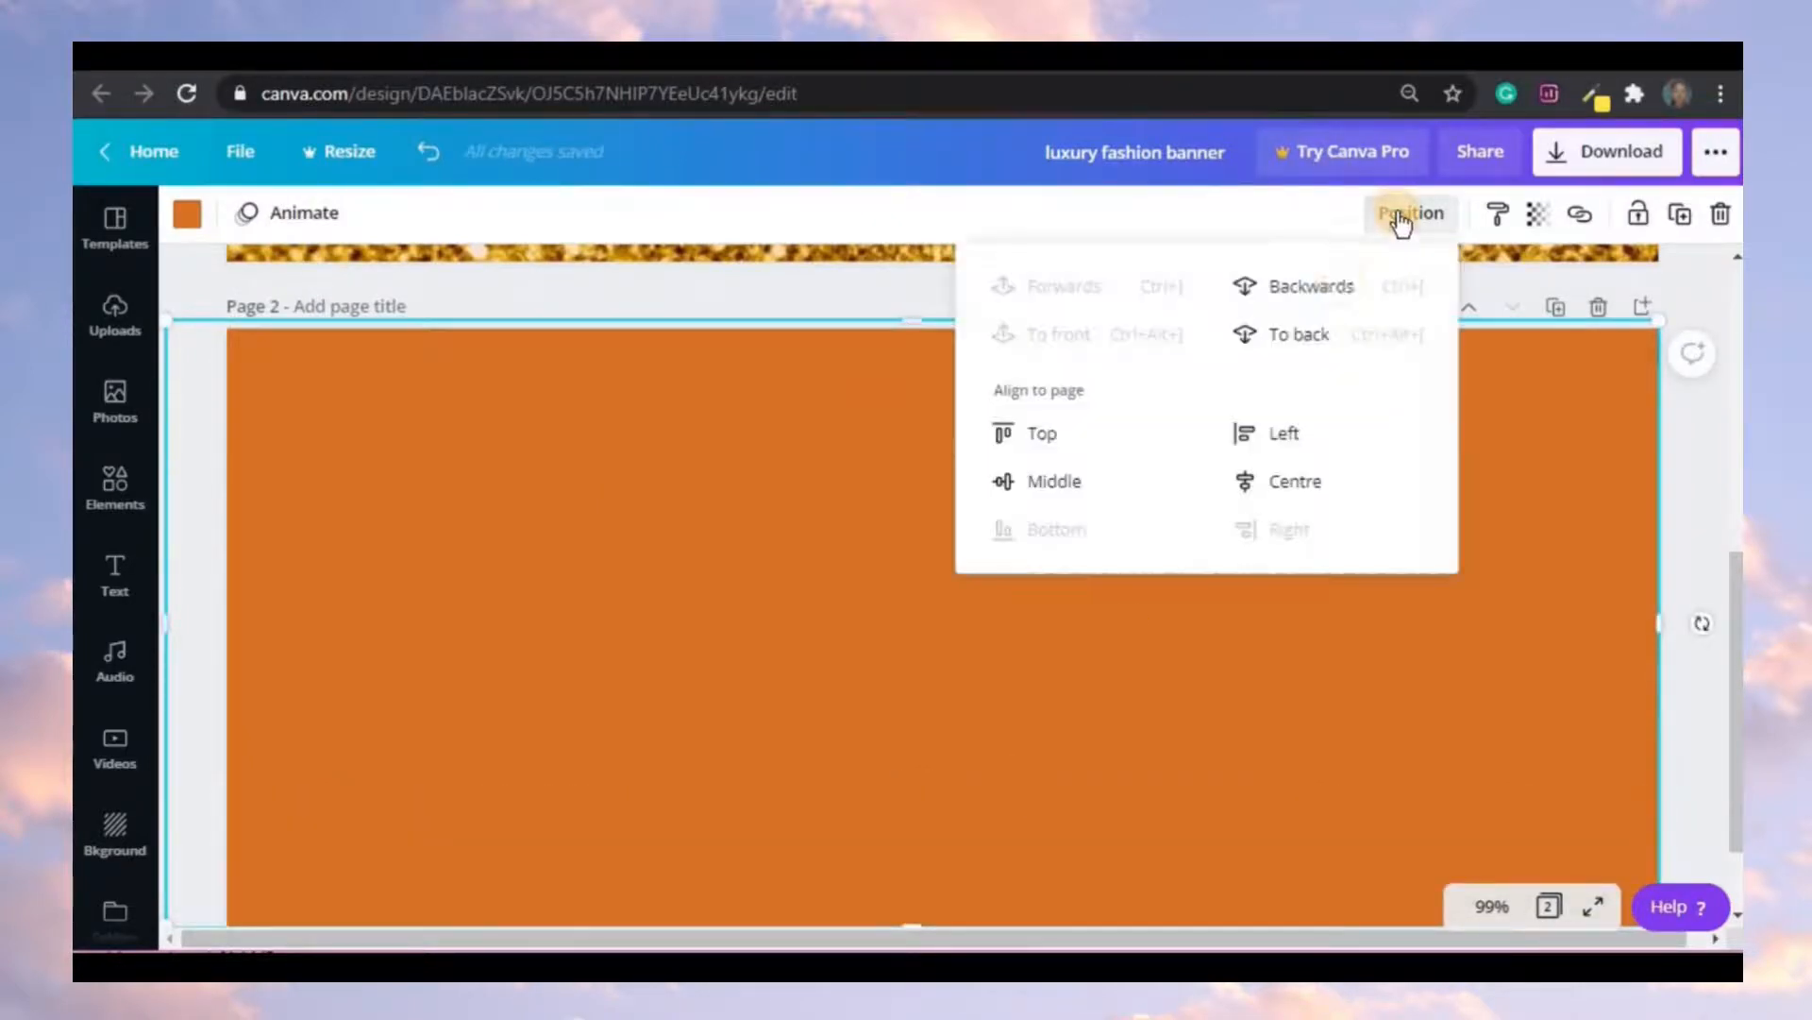
left_click(1355, 287)
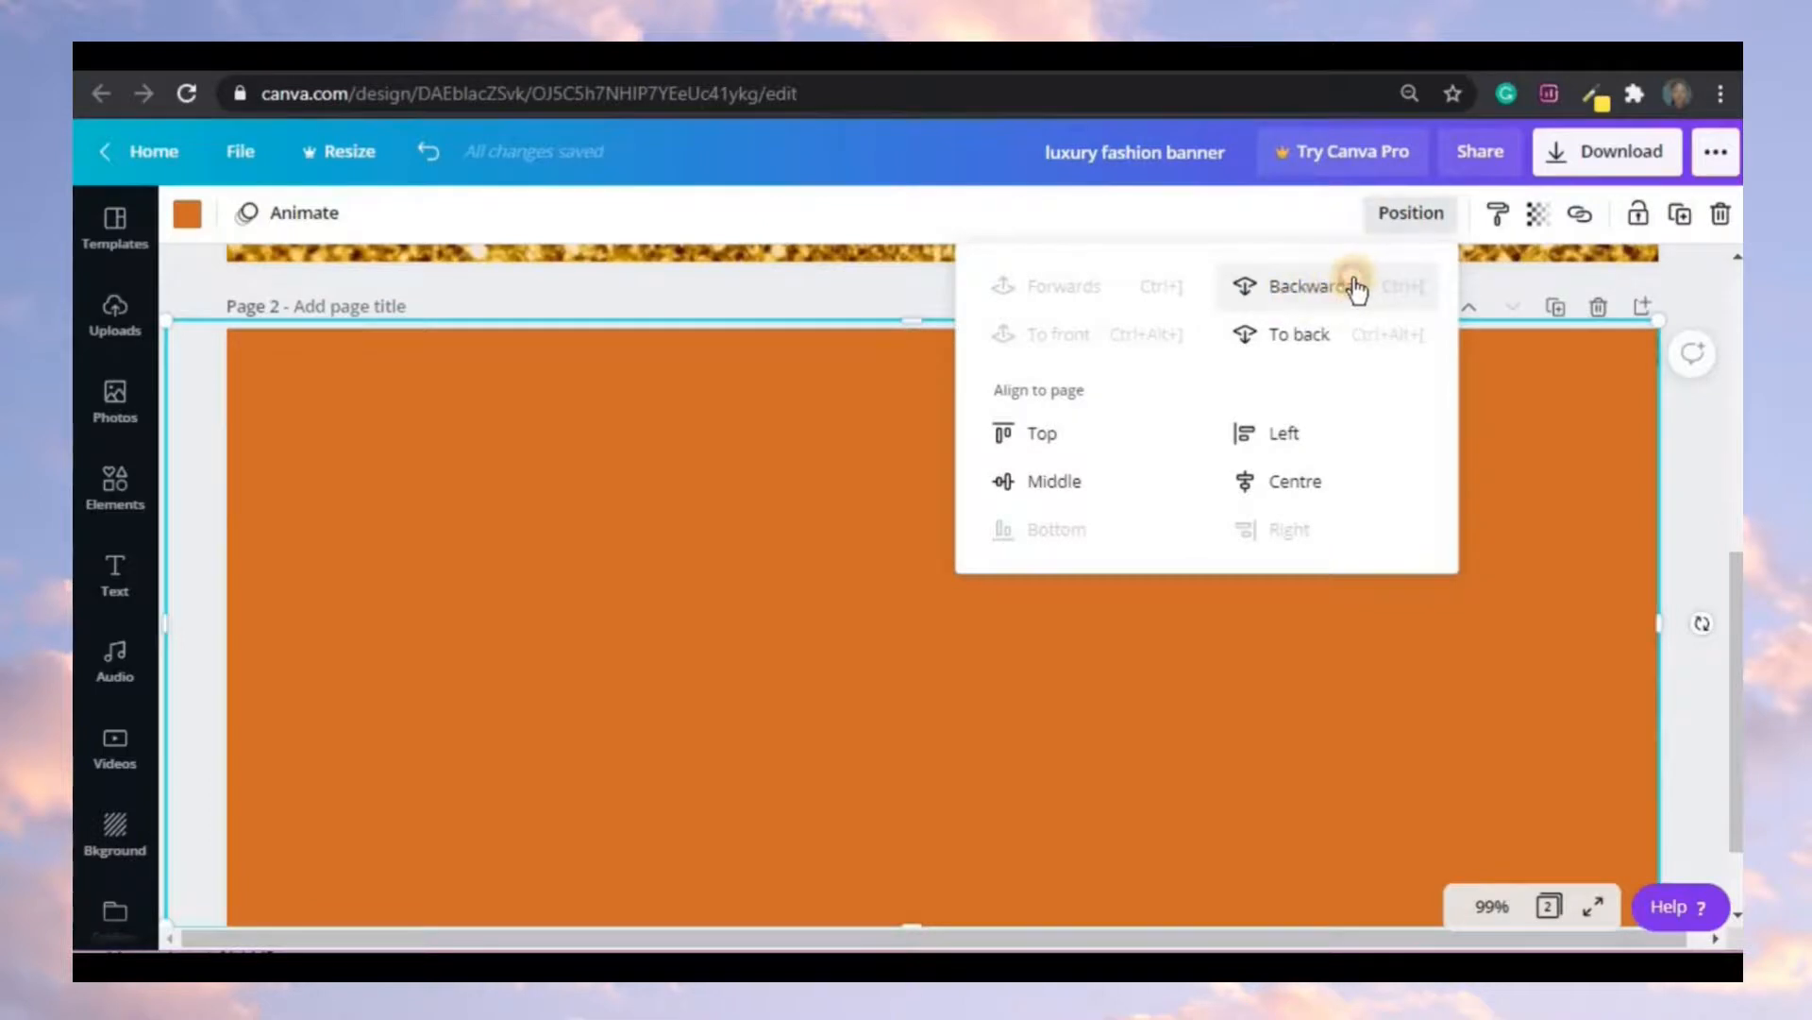
left_click(512, 586)
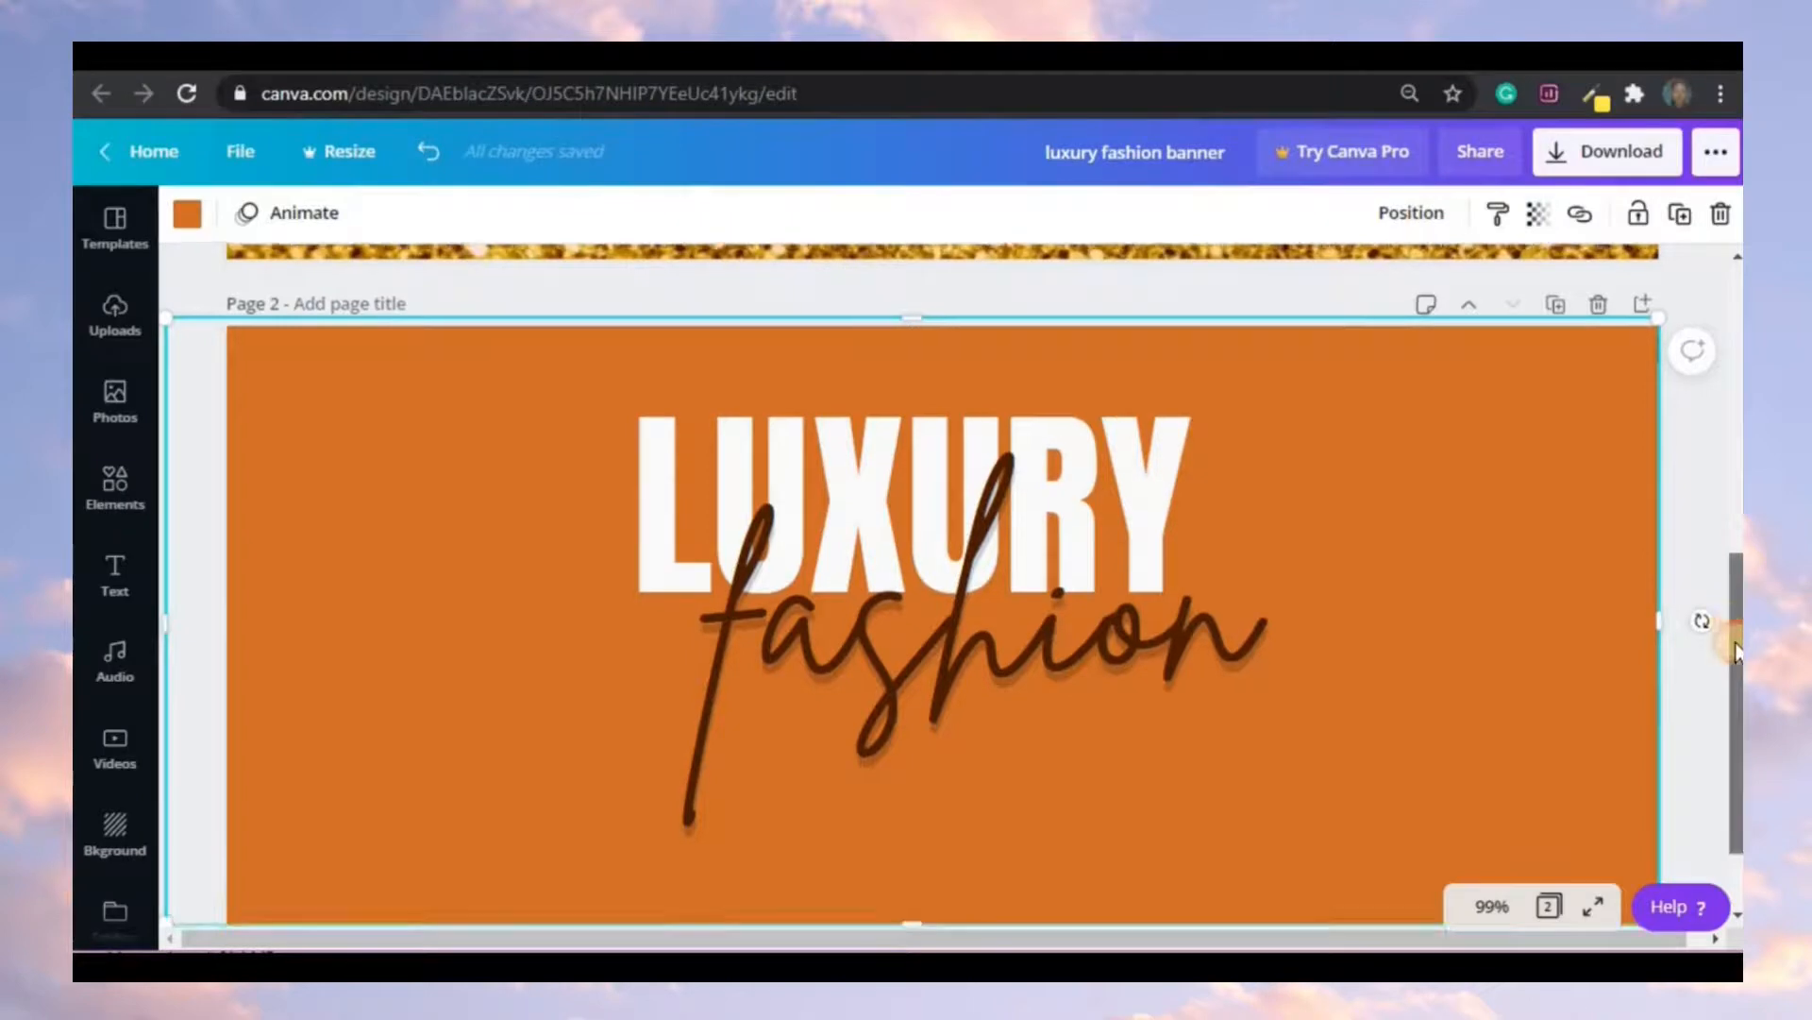
scroll(1718, 614, "down", 1)
left_click(1550, 599)
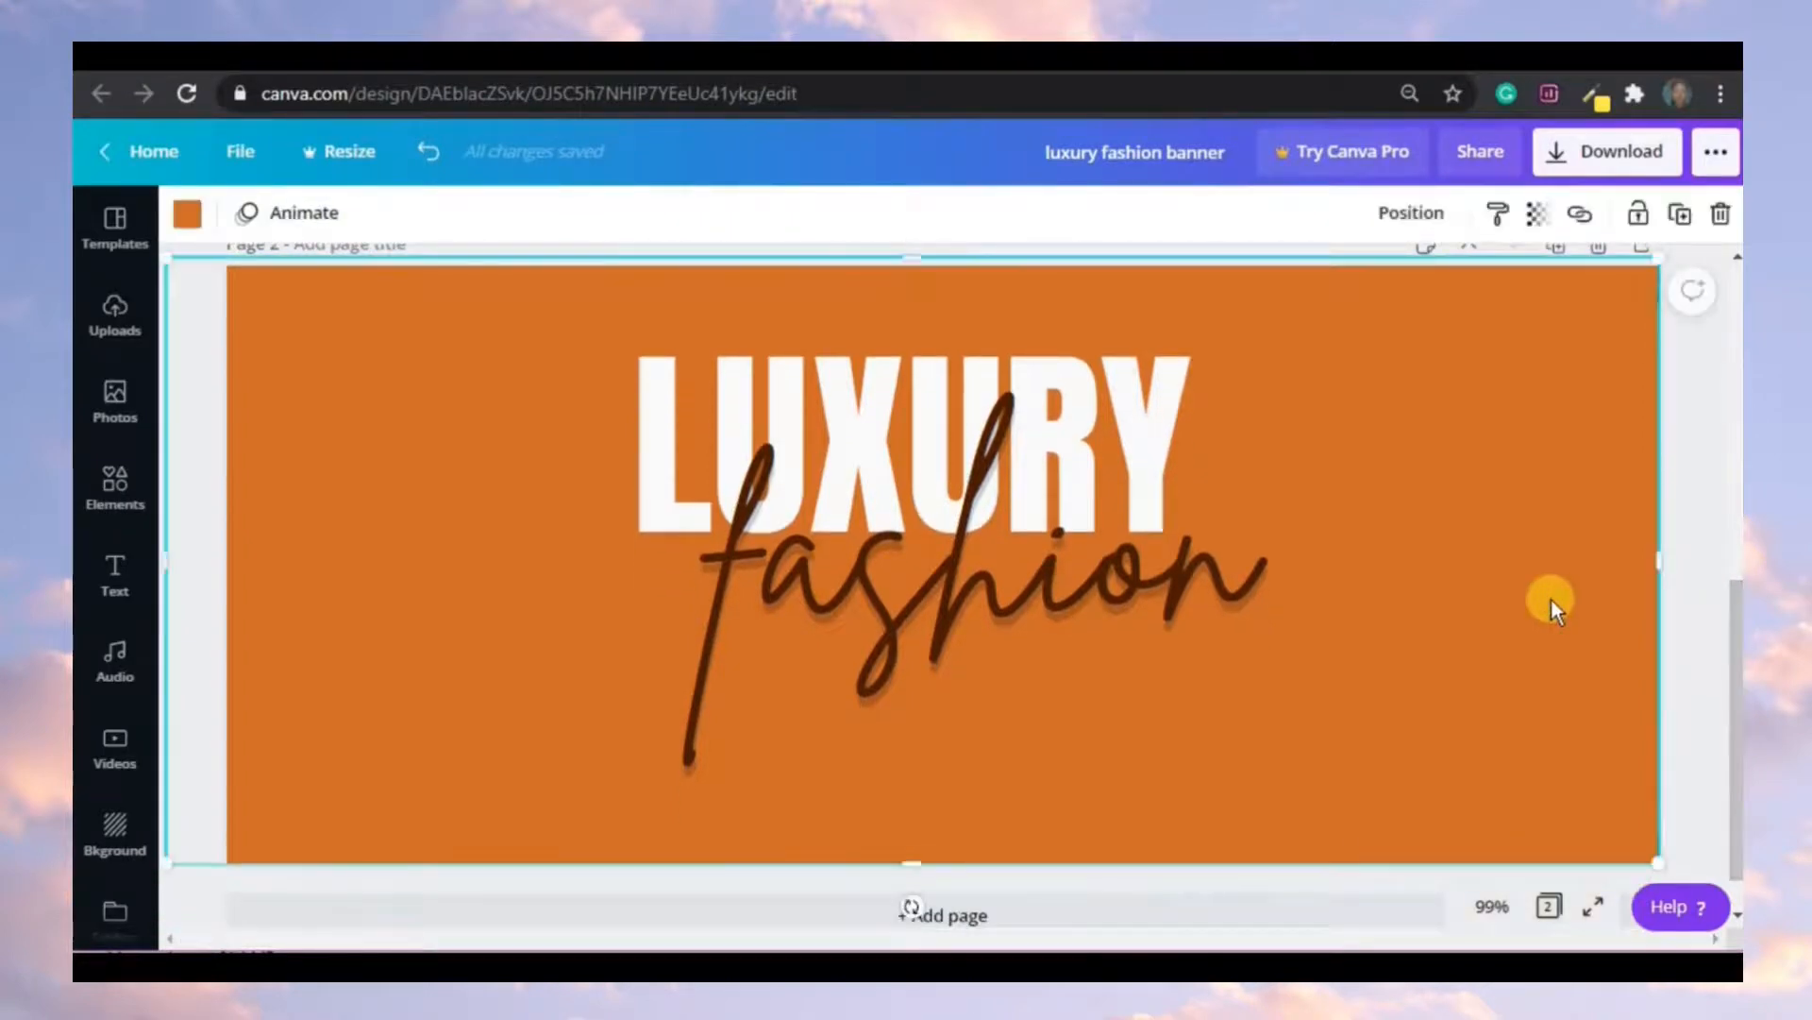
- Try sending the orange rectangle to the back of the banner, and undo that layering change
left_click(1405, 216)
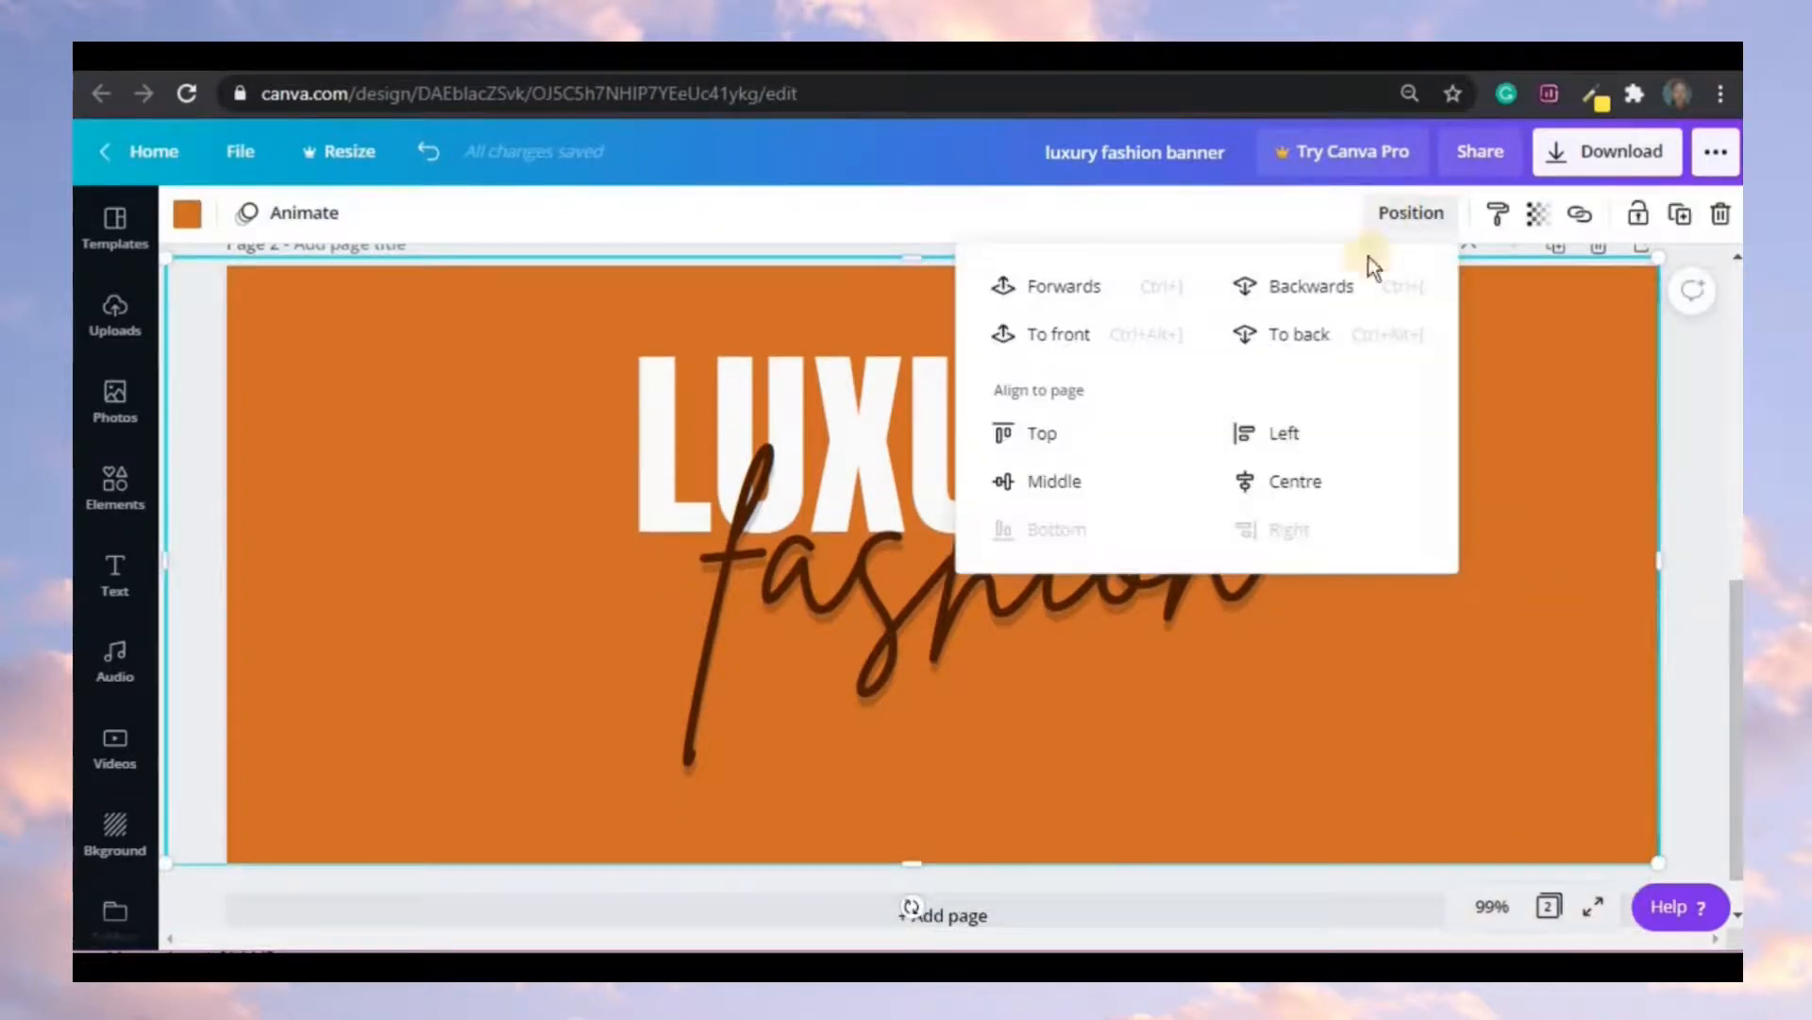
left_click(1301, 335)
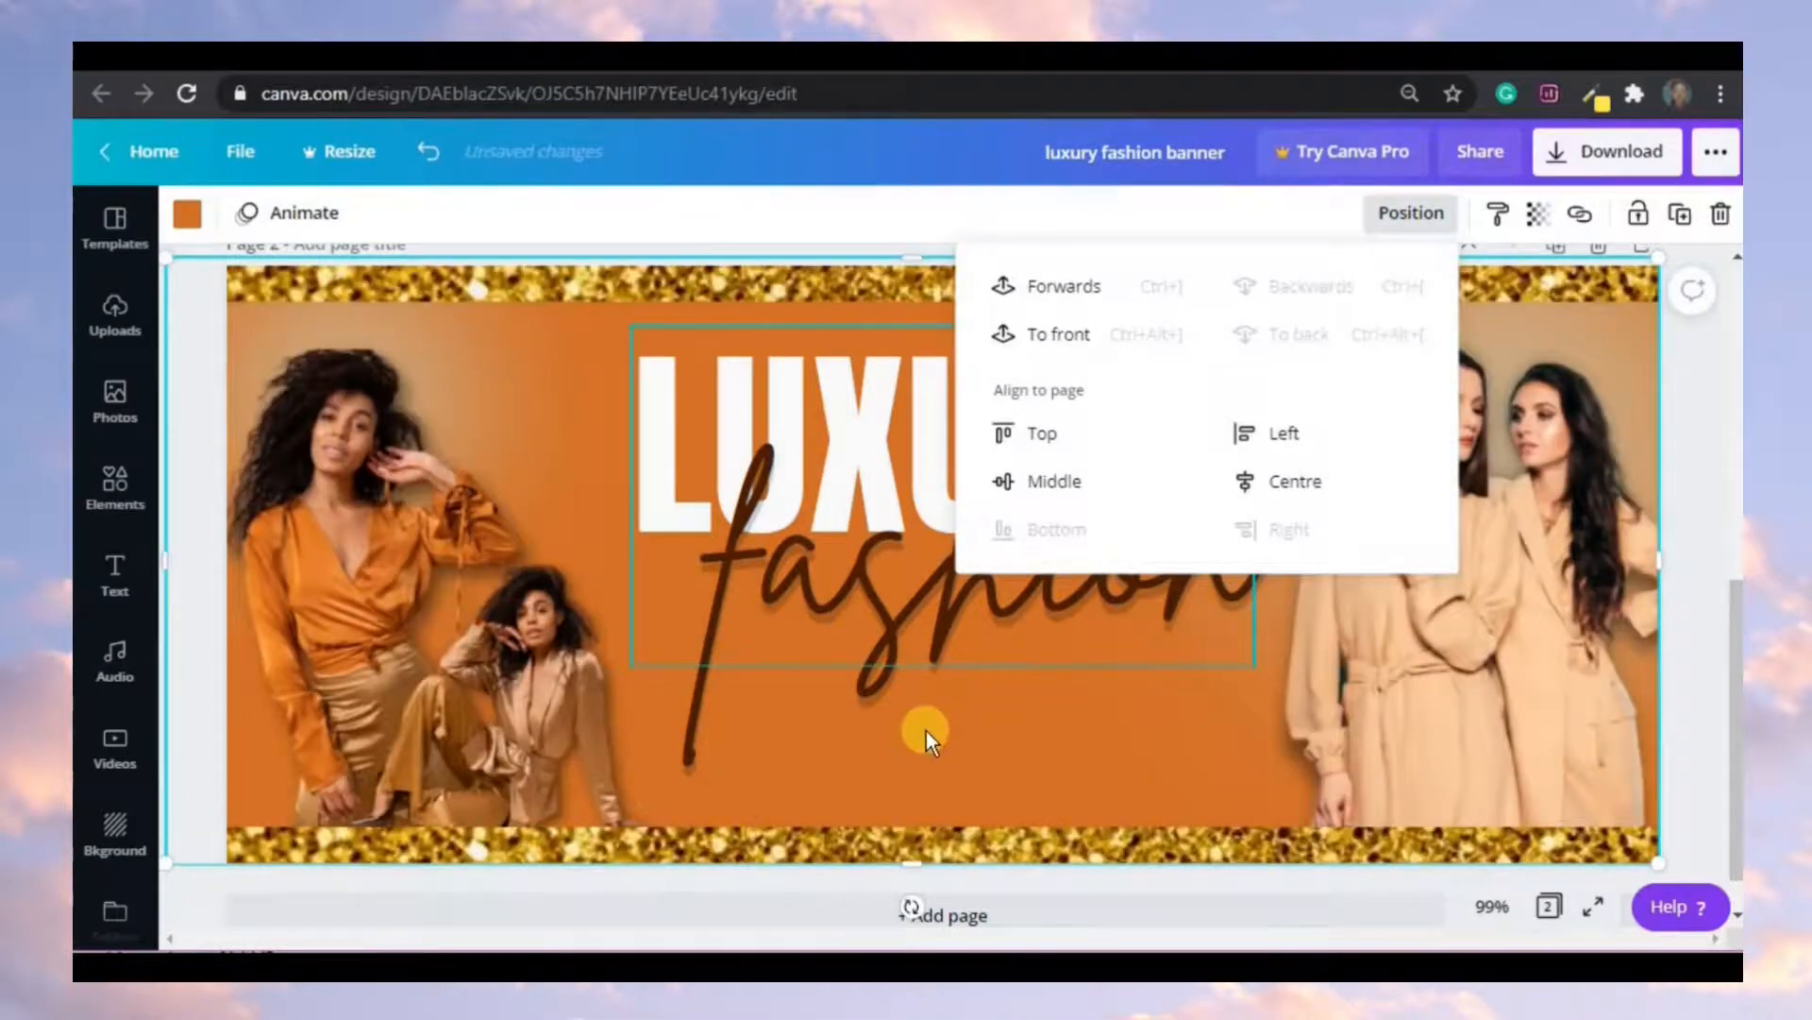
left_click(983, 743)
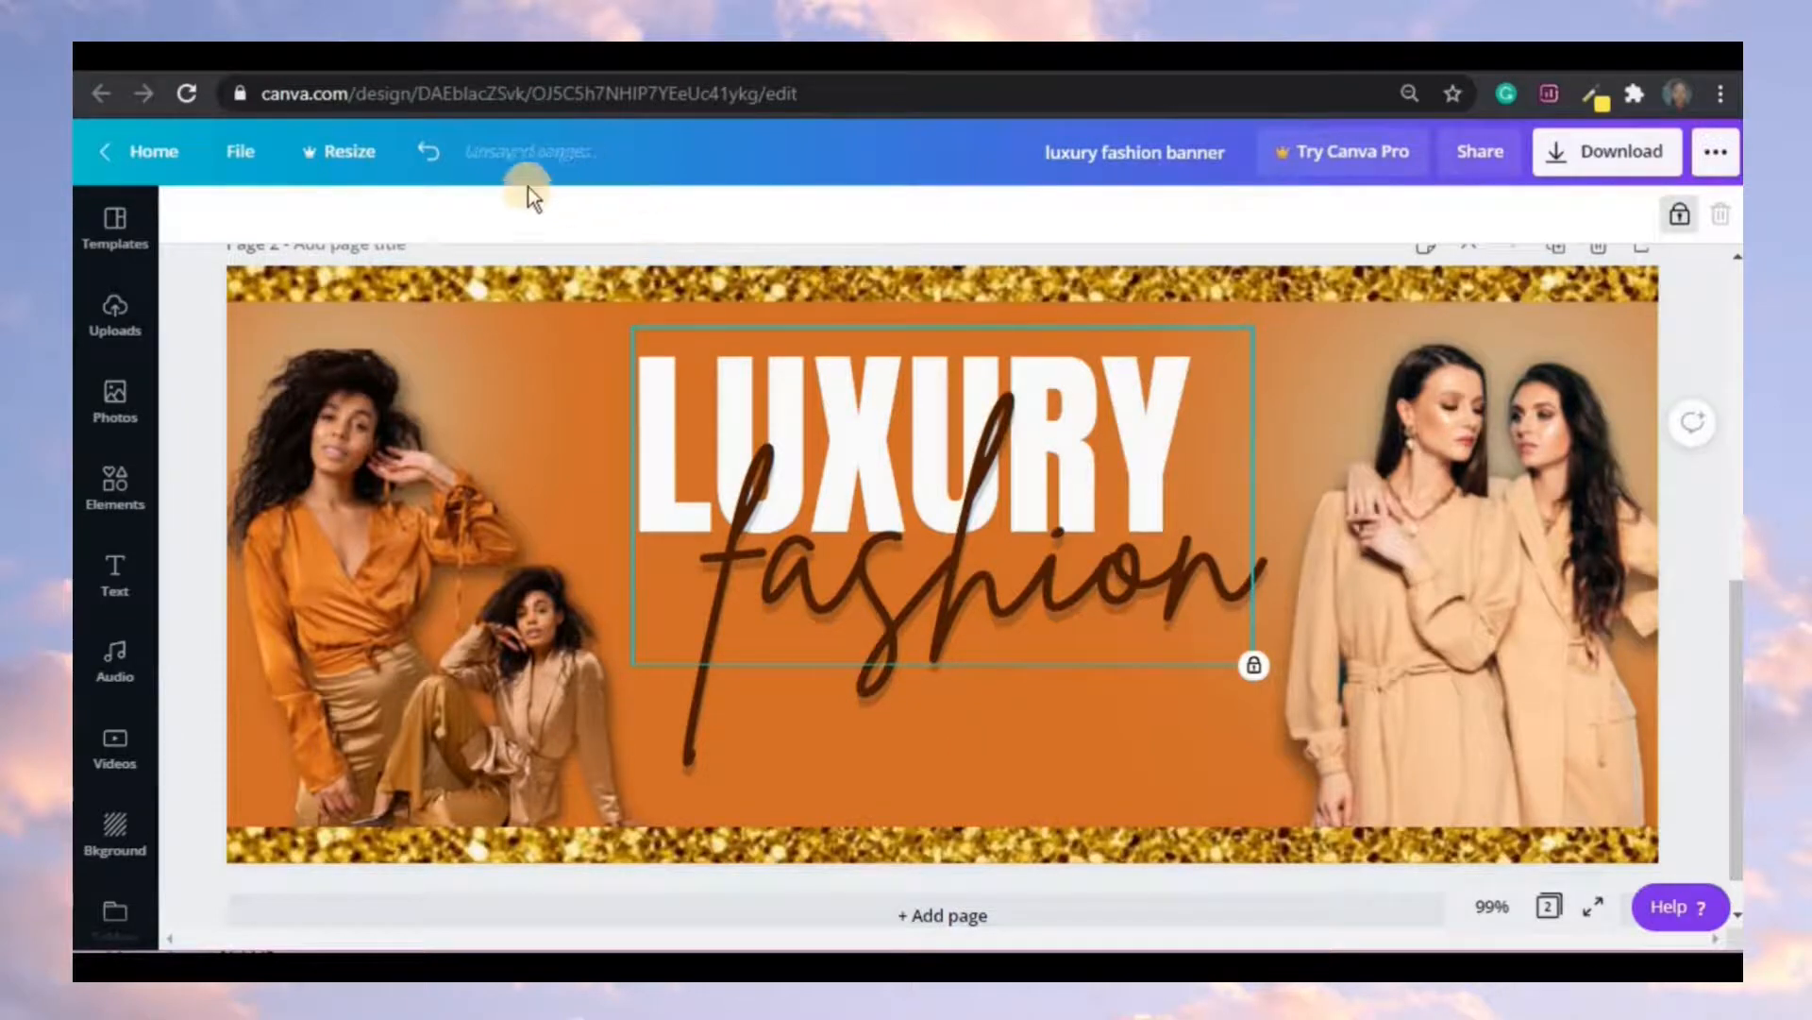
left_click(432, 159)
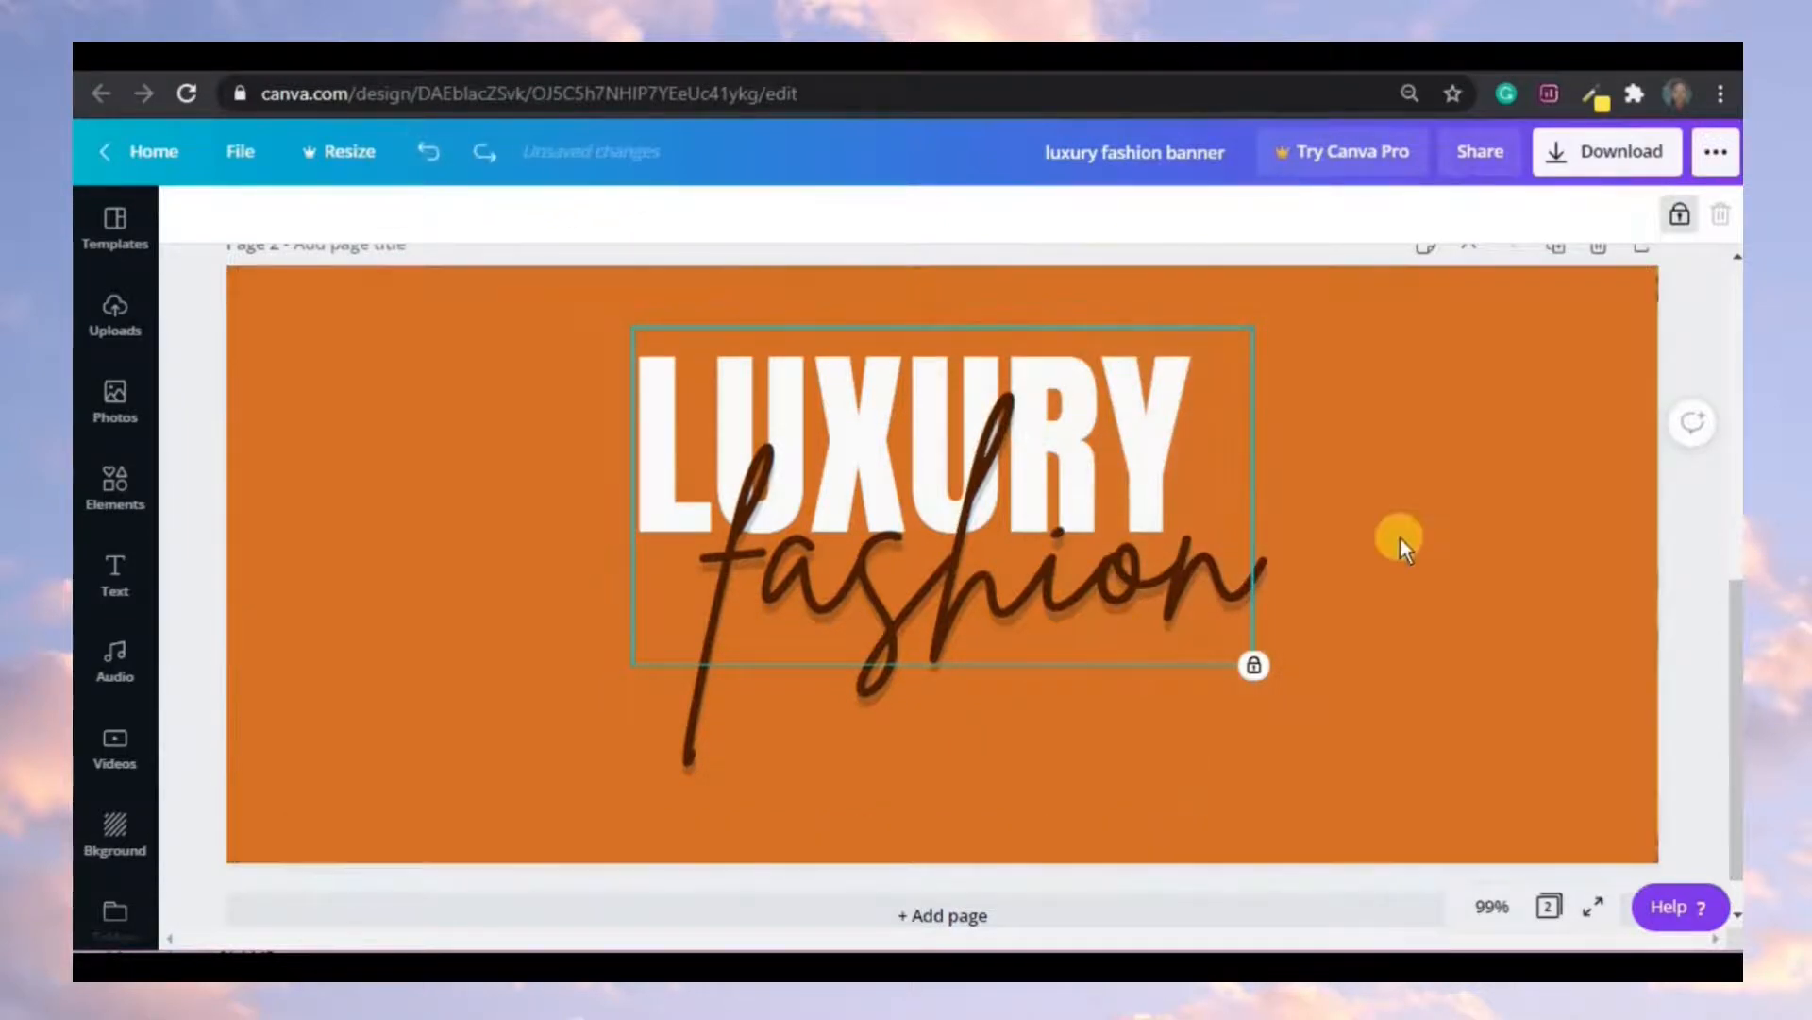
- Set the orange rectangle's transparency to 12 so it tints the banner
left_click(1493, 521)
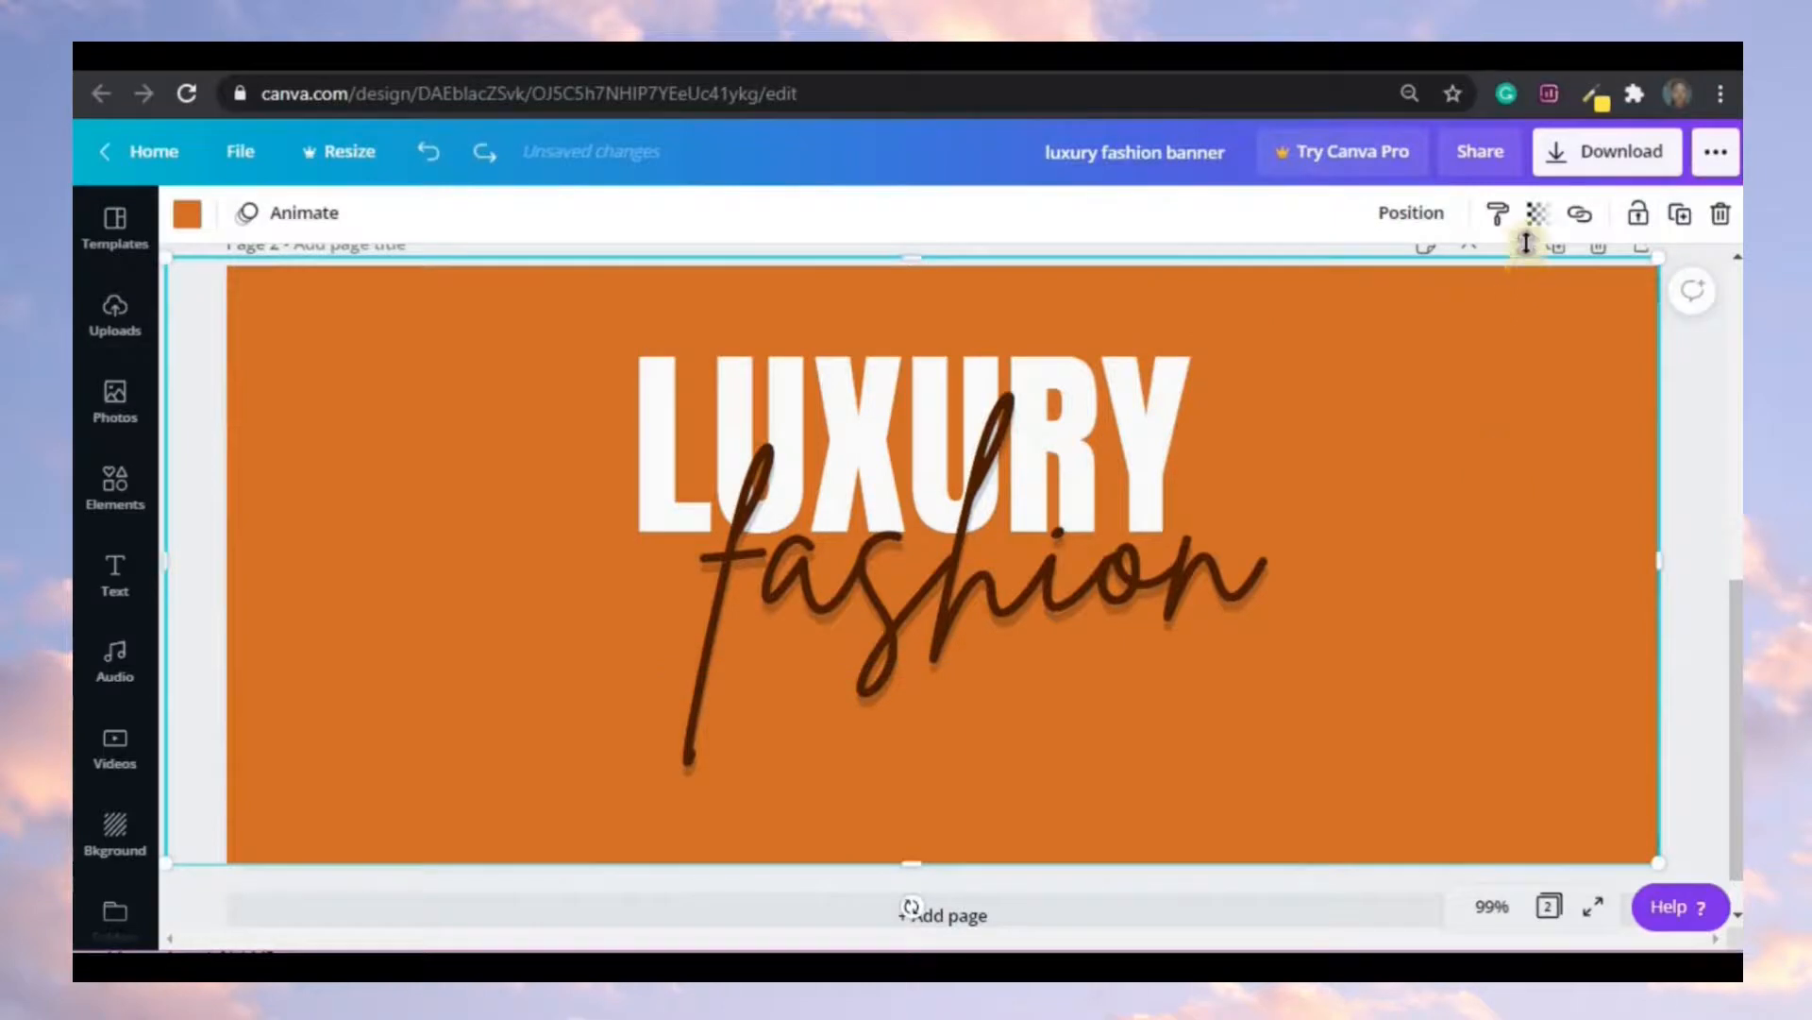
left_click(1537, 213)
type("12")
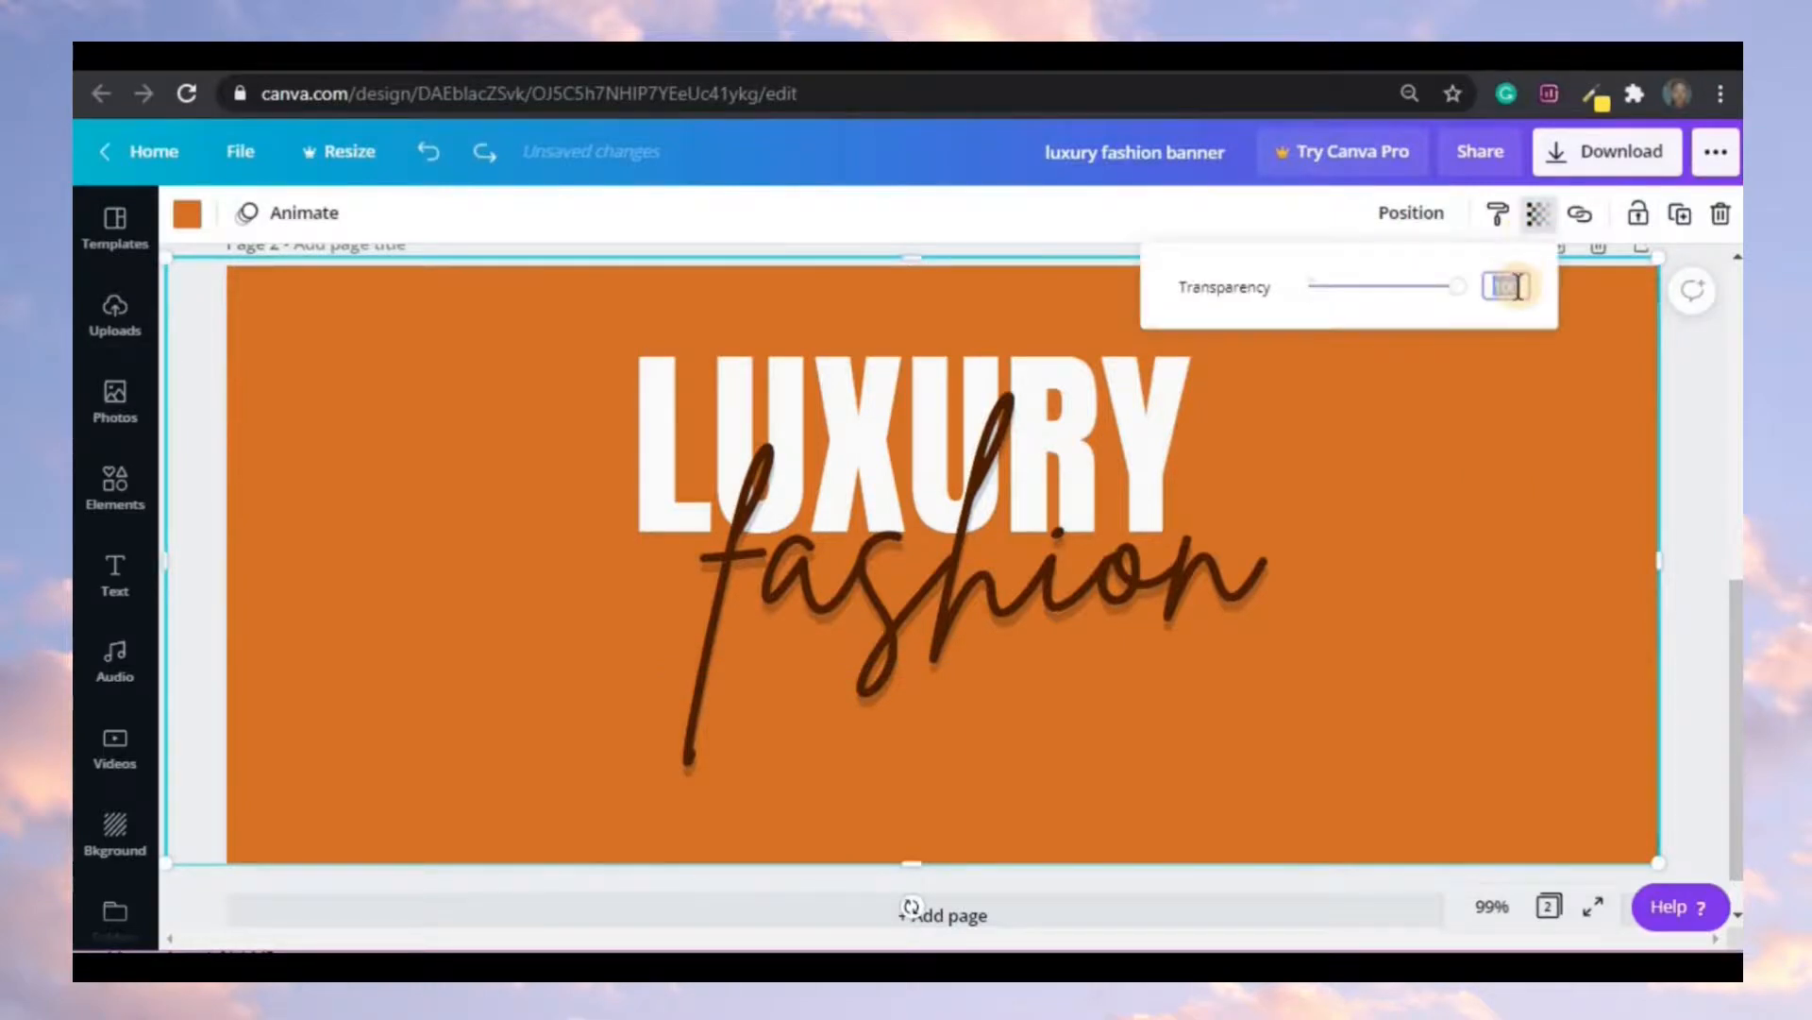
key("Return")
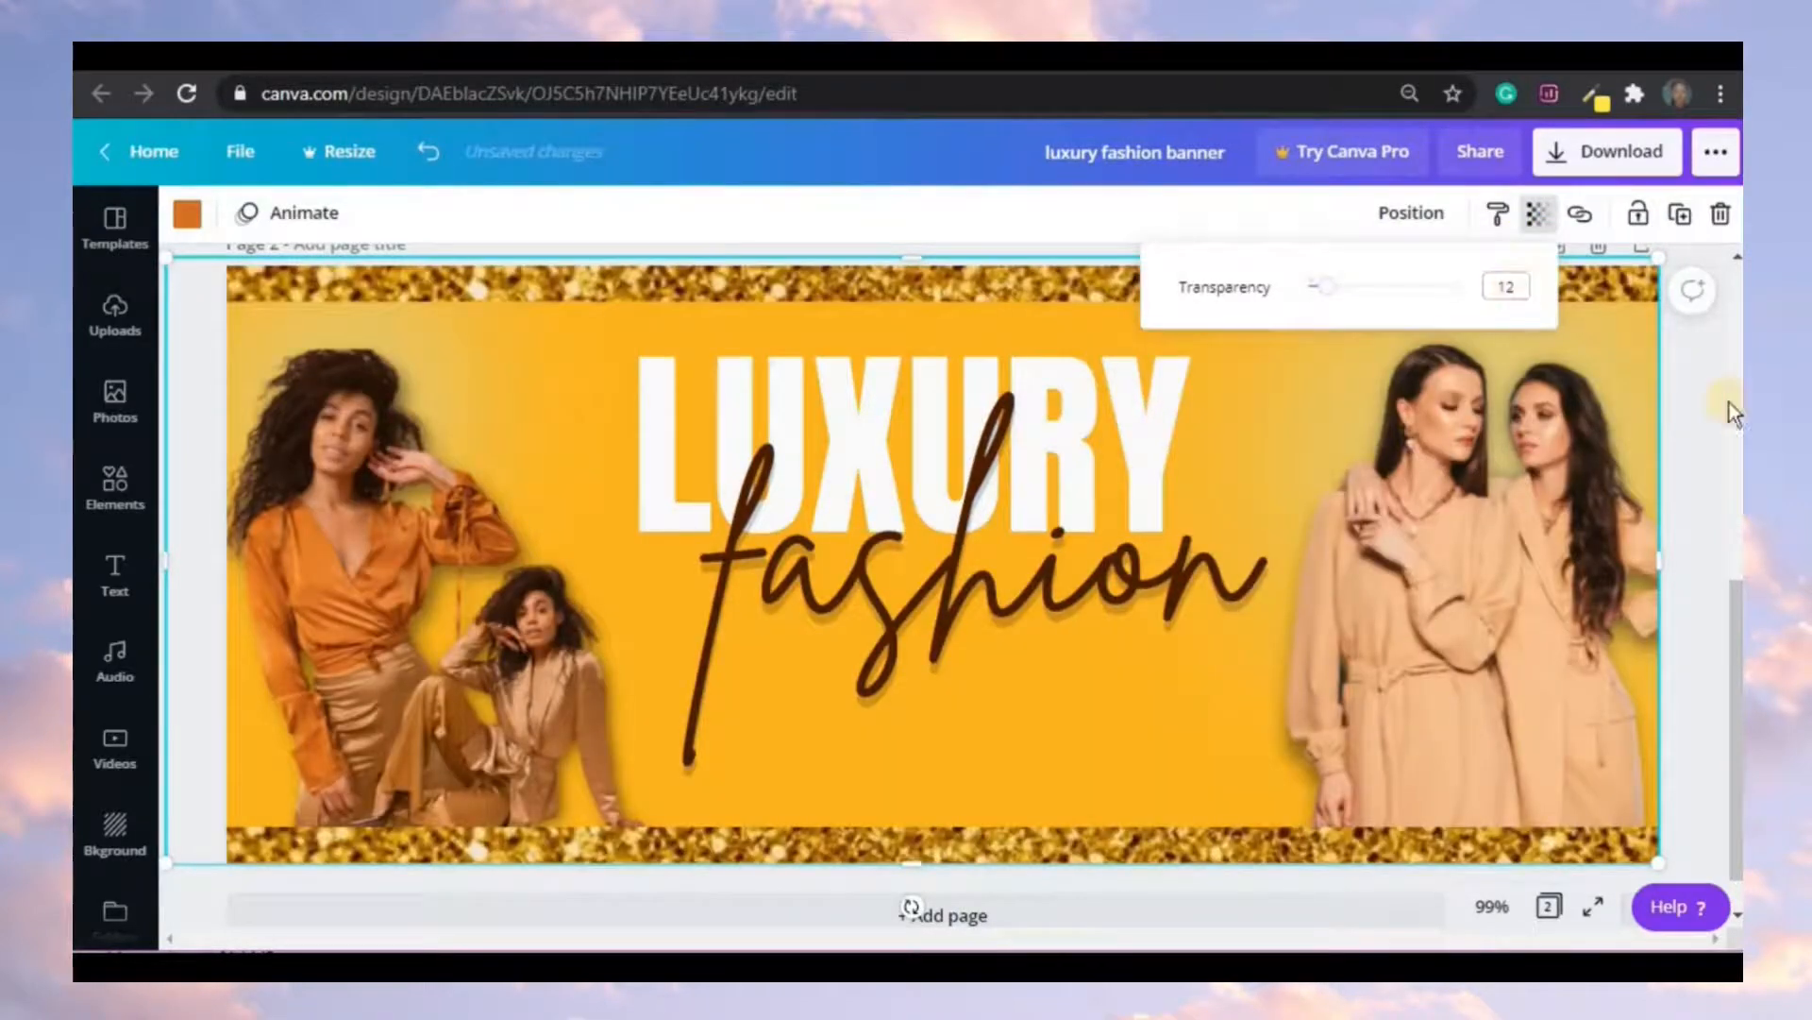
left_click(1692, 413)
left_click(1146, 485)
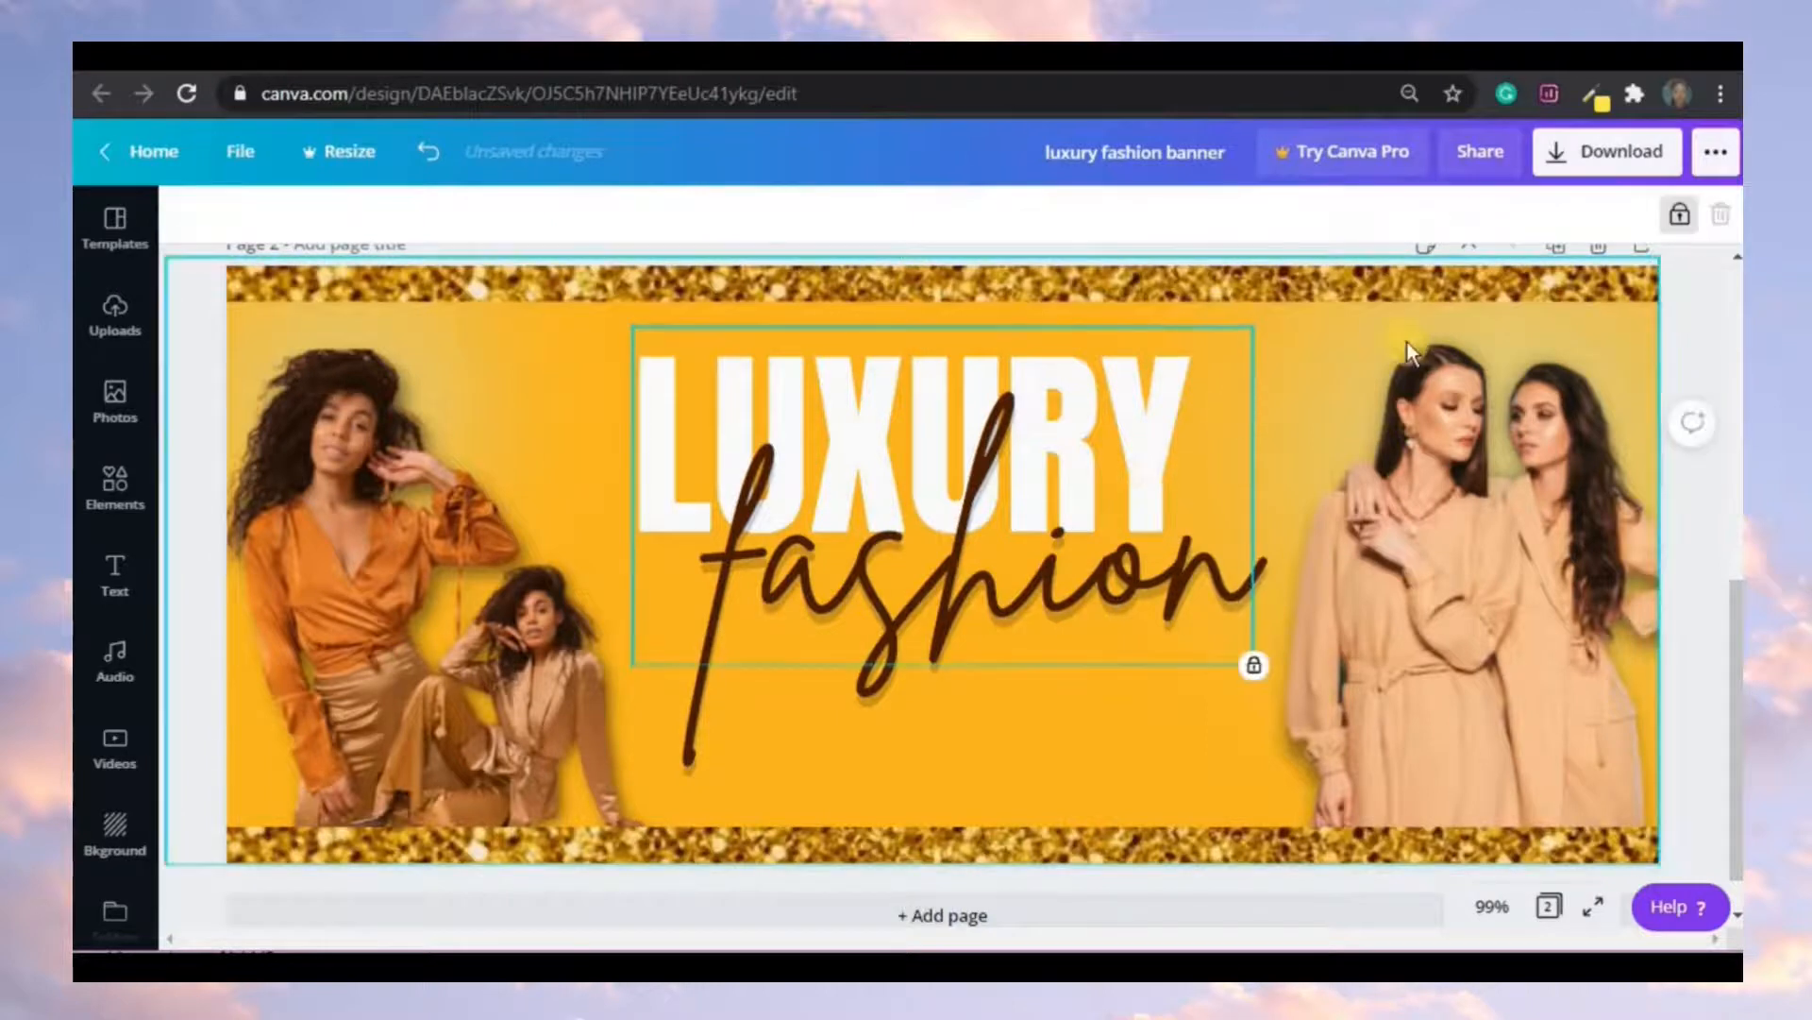
- Nudge the transparent orange overlay slightly past the banner's right edge and lock it in place
left_click(1582, 582)
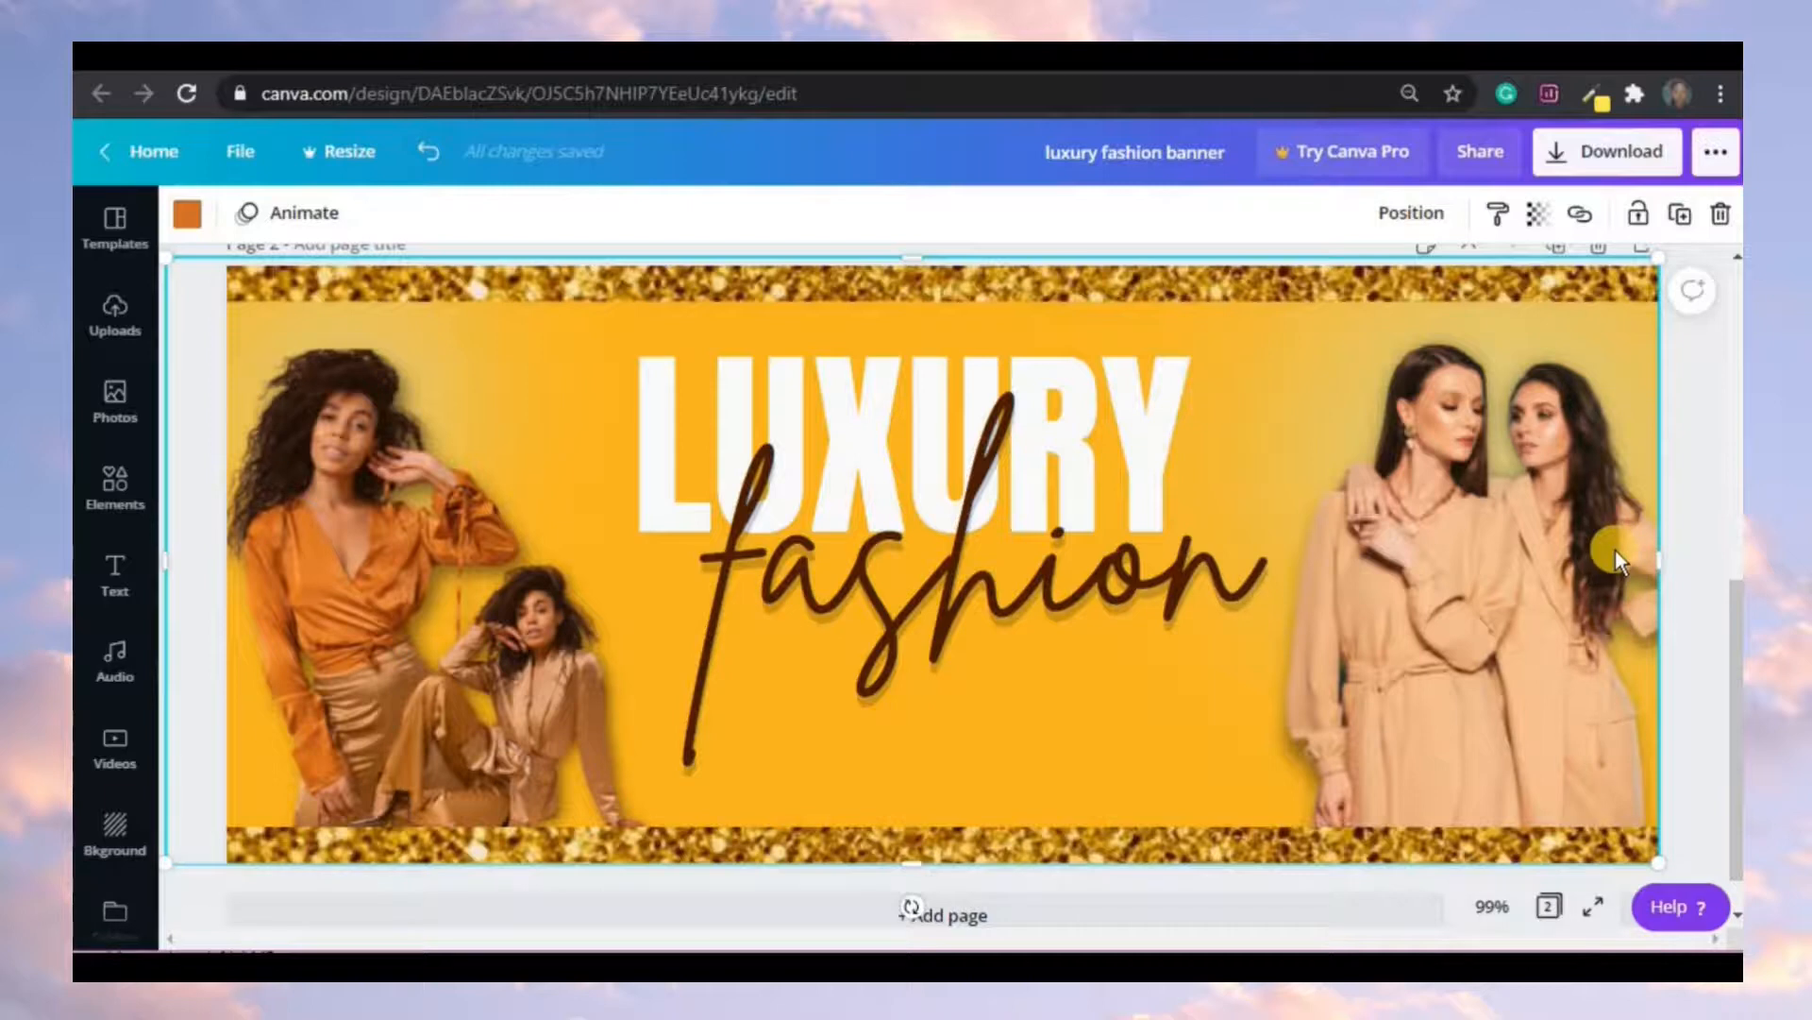
mouse_move(1616, 551)
left_mouse_down()
mouse_move(1298, 552)
mouse_move(1457, 531)
mouse_move(1633, 552)
left_mouse_up()
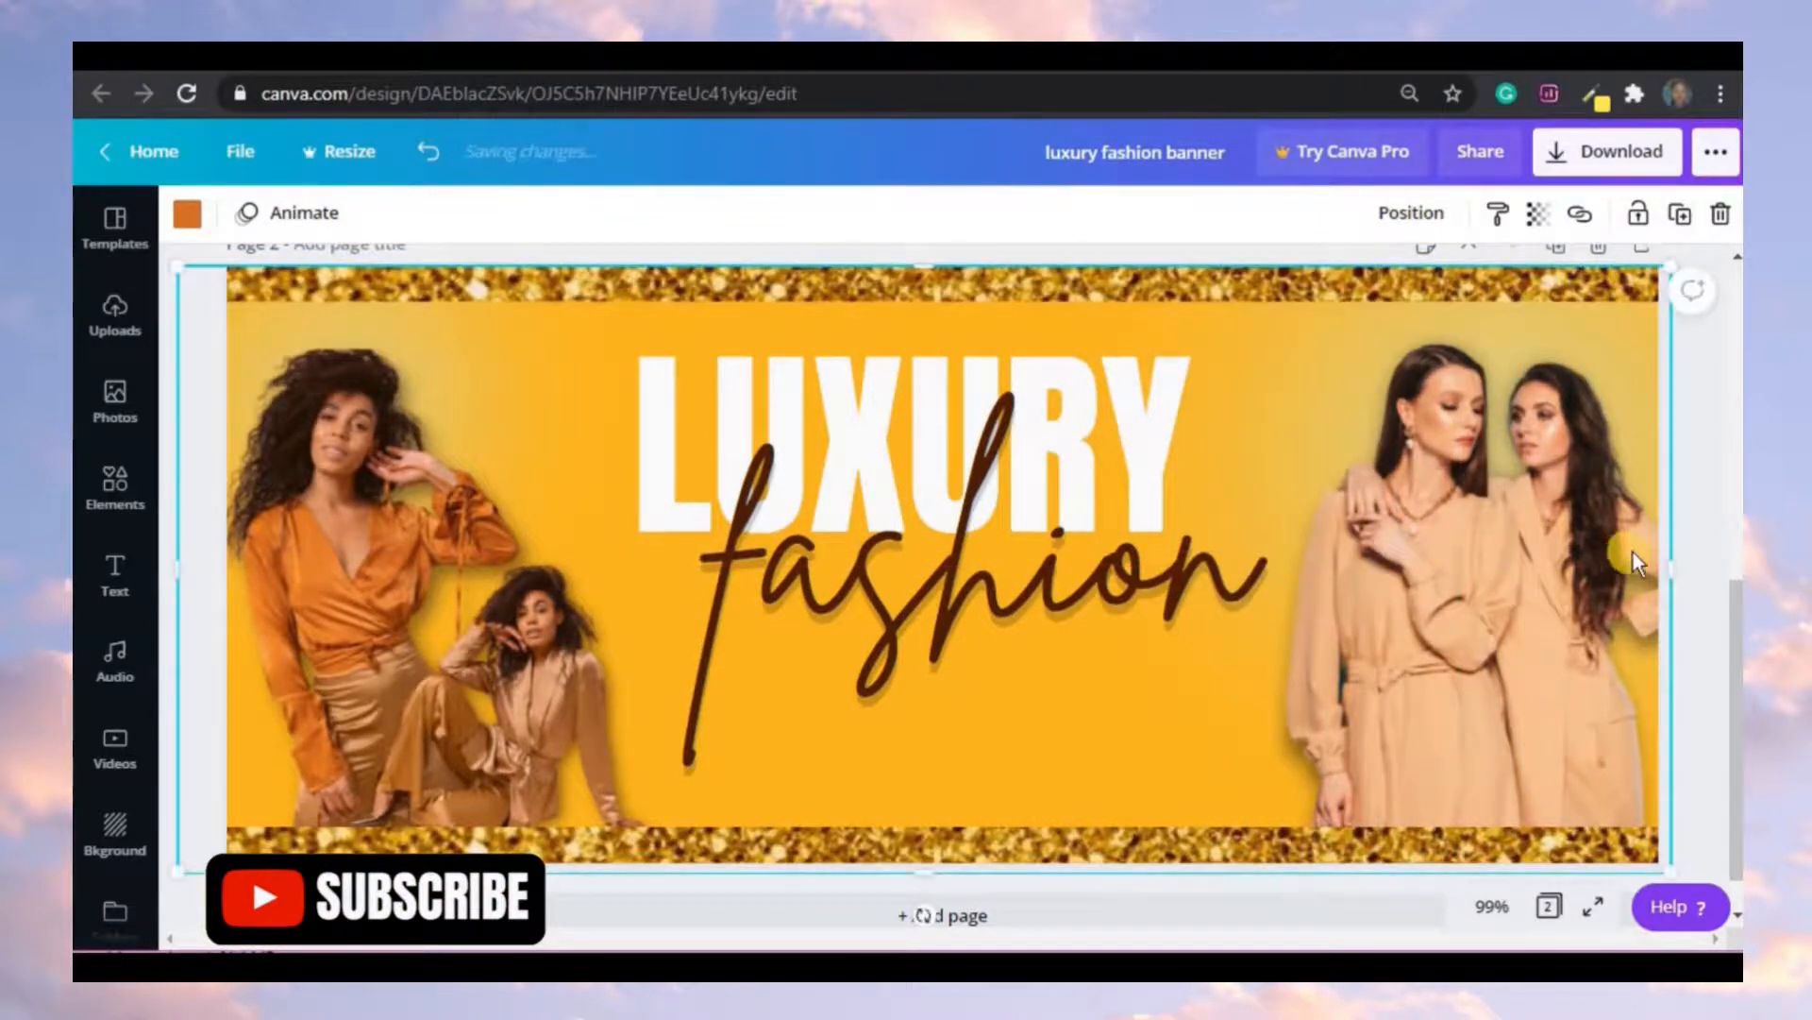
left_click(1638, 216)
left_click(1198, 650)
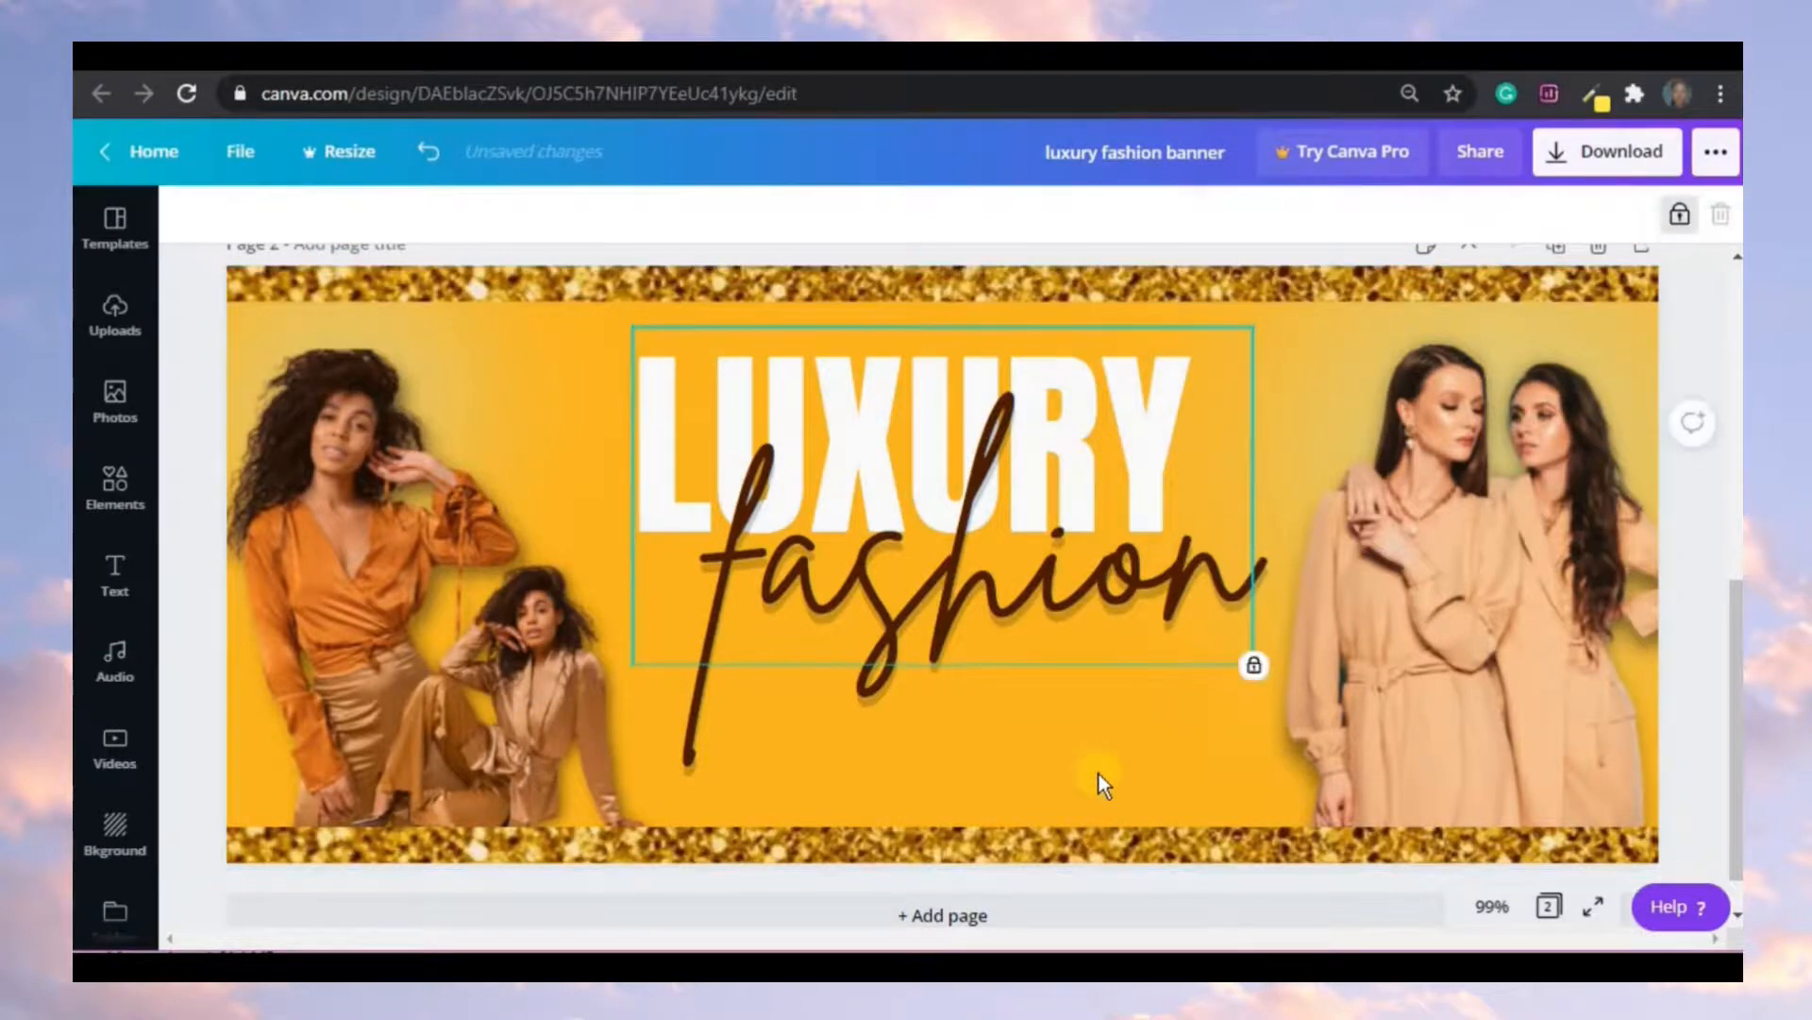
left_click(1242, 802)
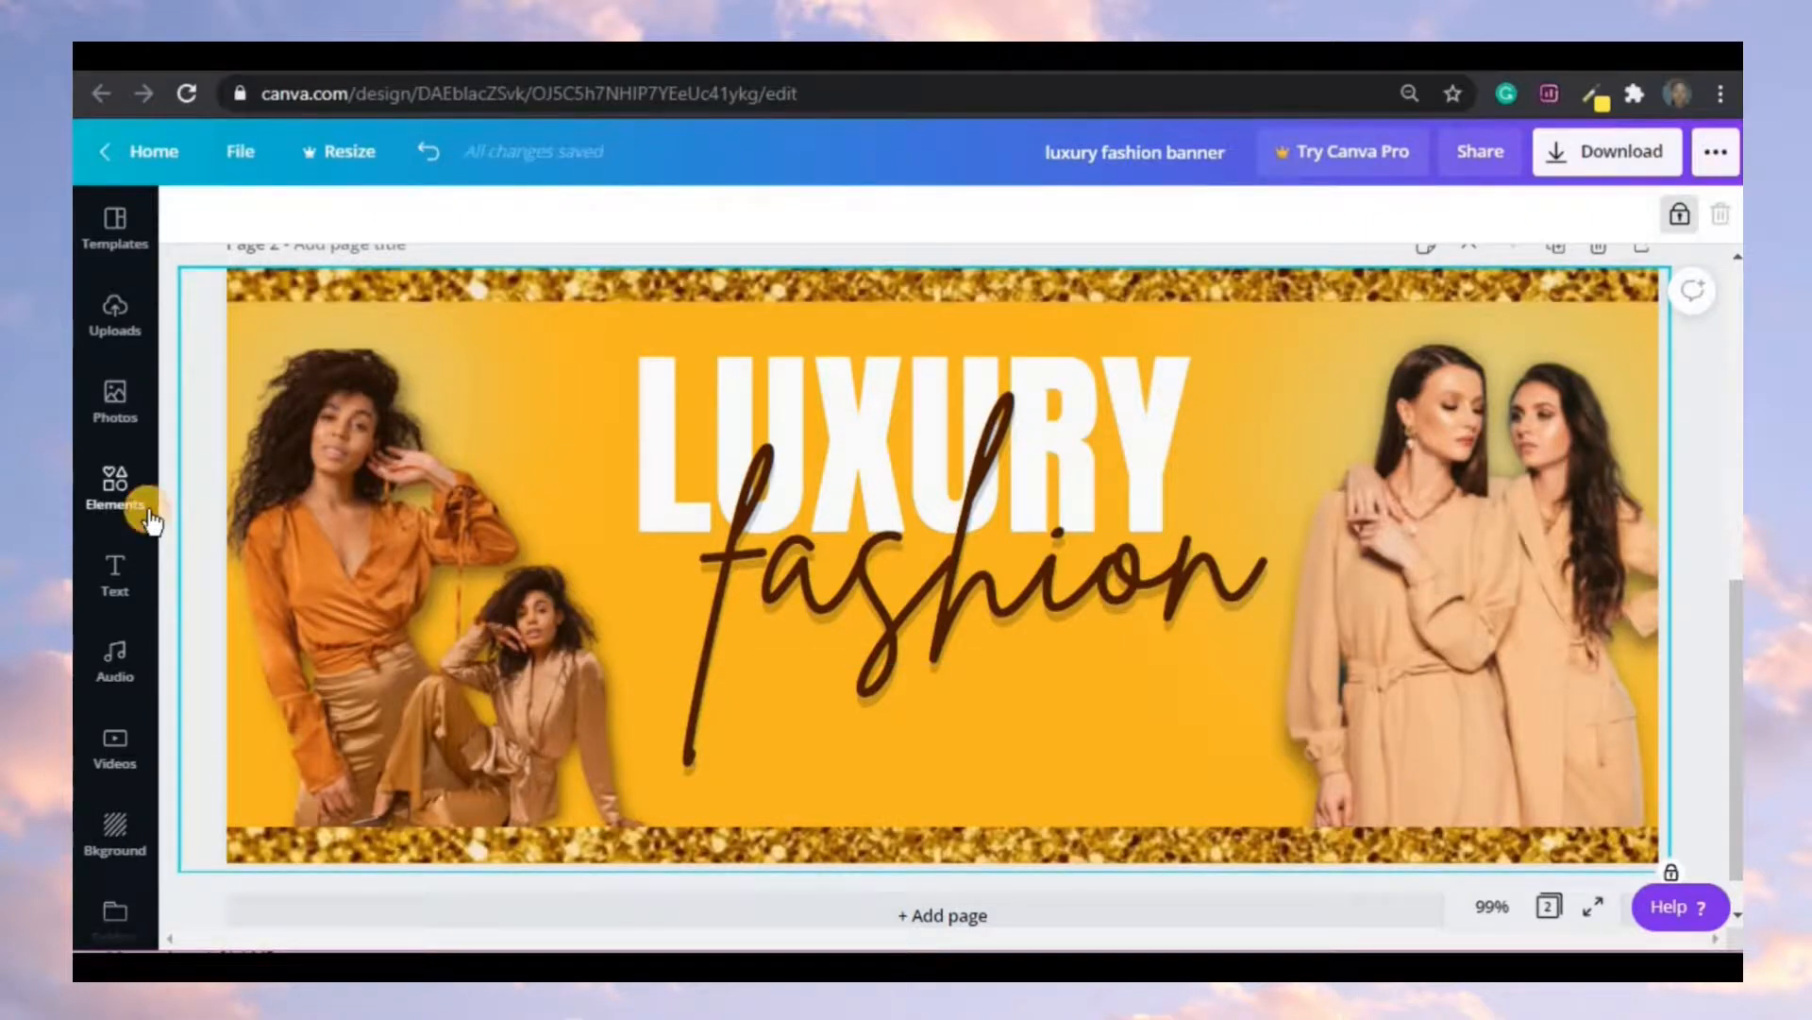
- Find the rounded-corner square among the shape elements and add it to the page 2 banner
left_click(115, 490)
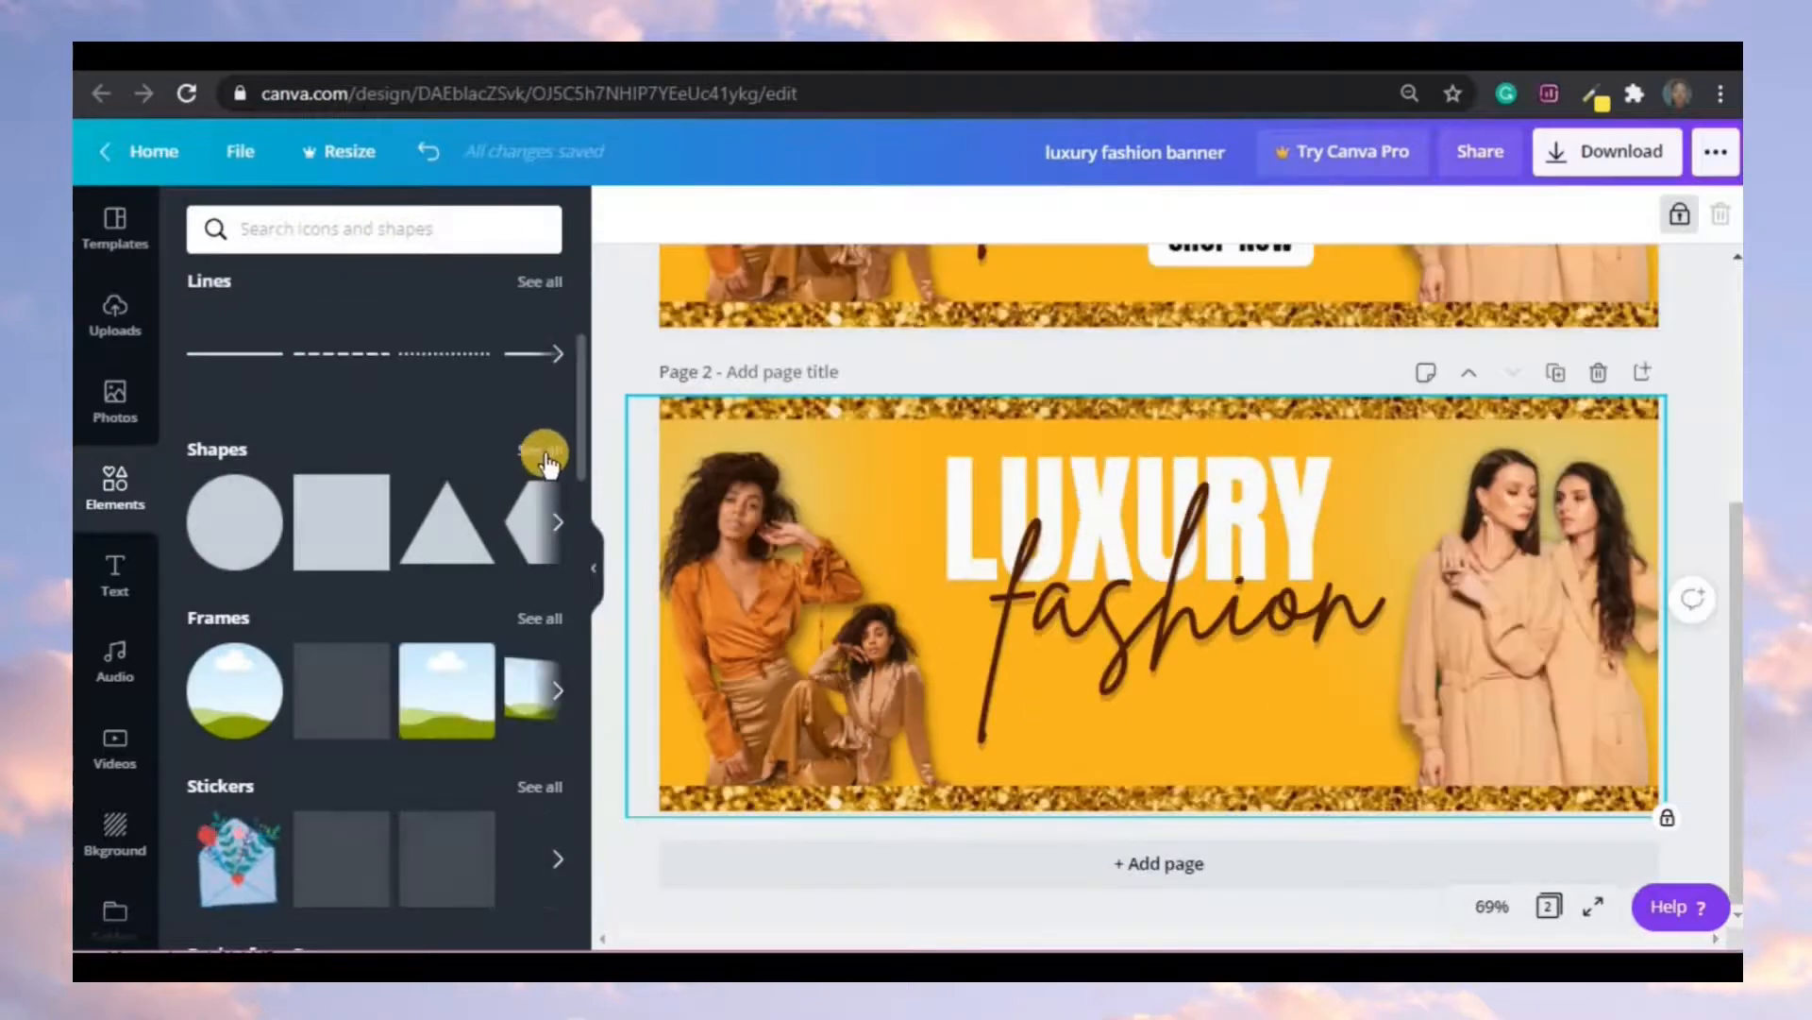
left_click(544, 451)
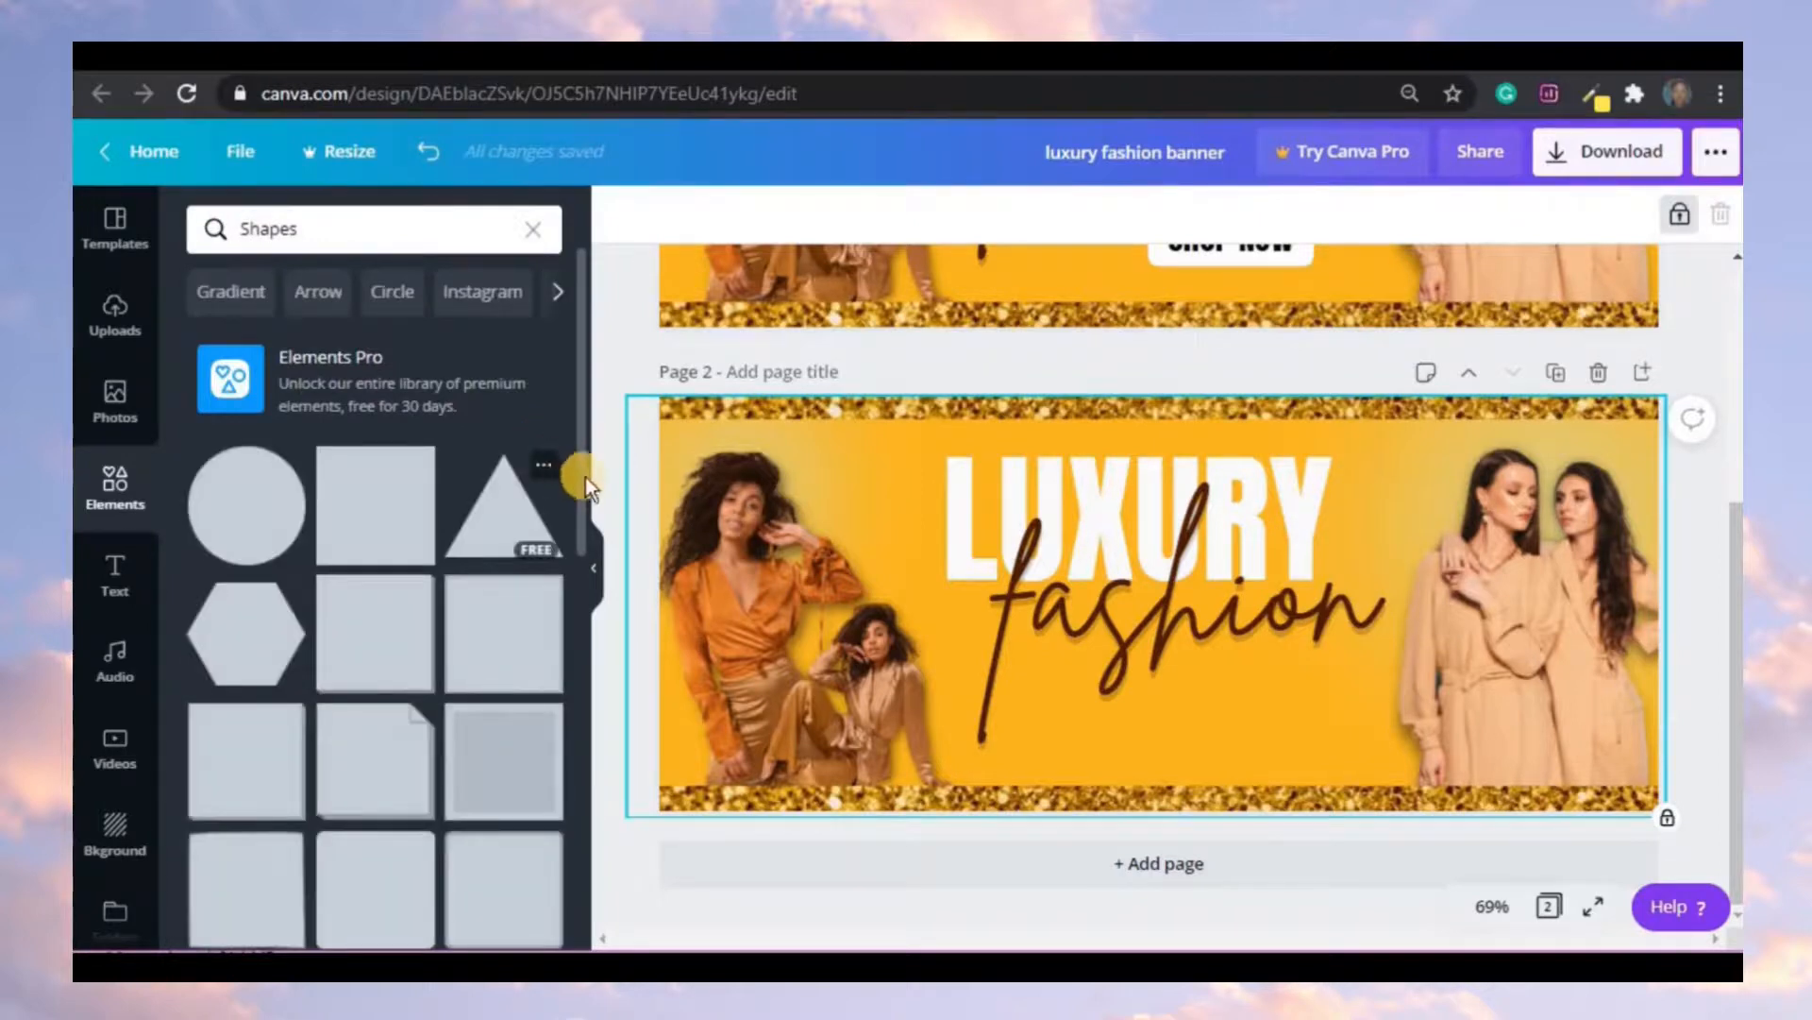
left_click_drag(585, 478, 583, 795)
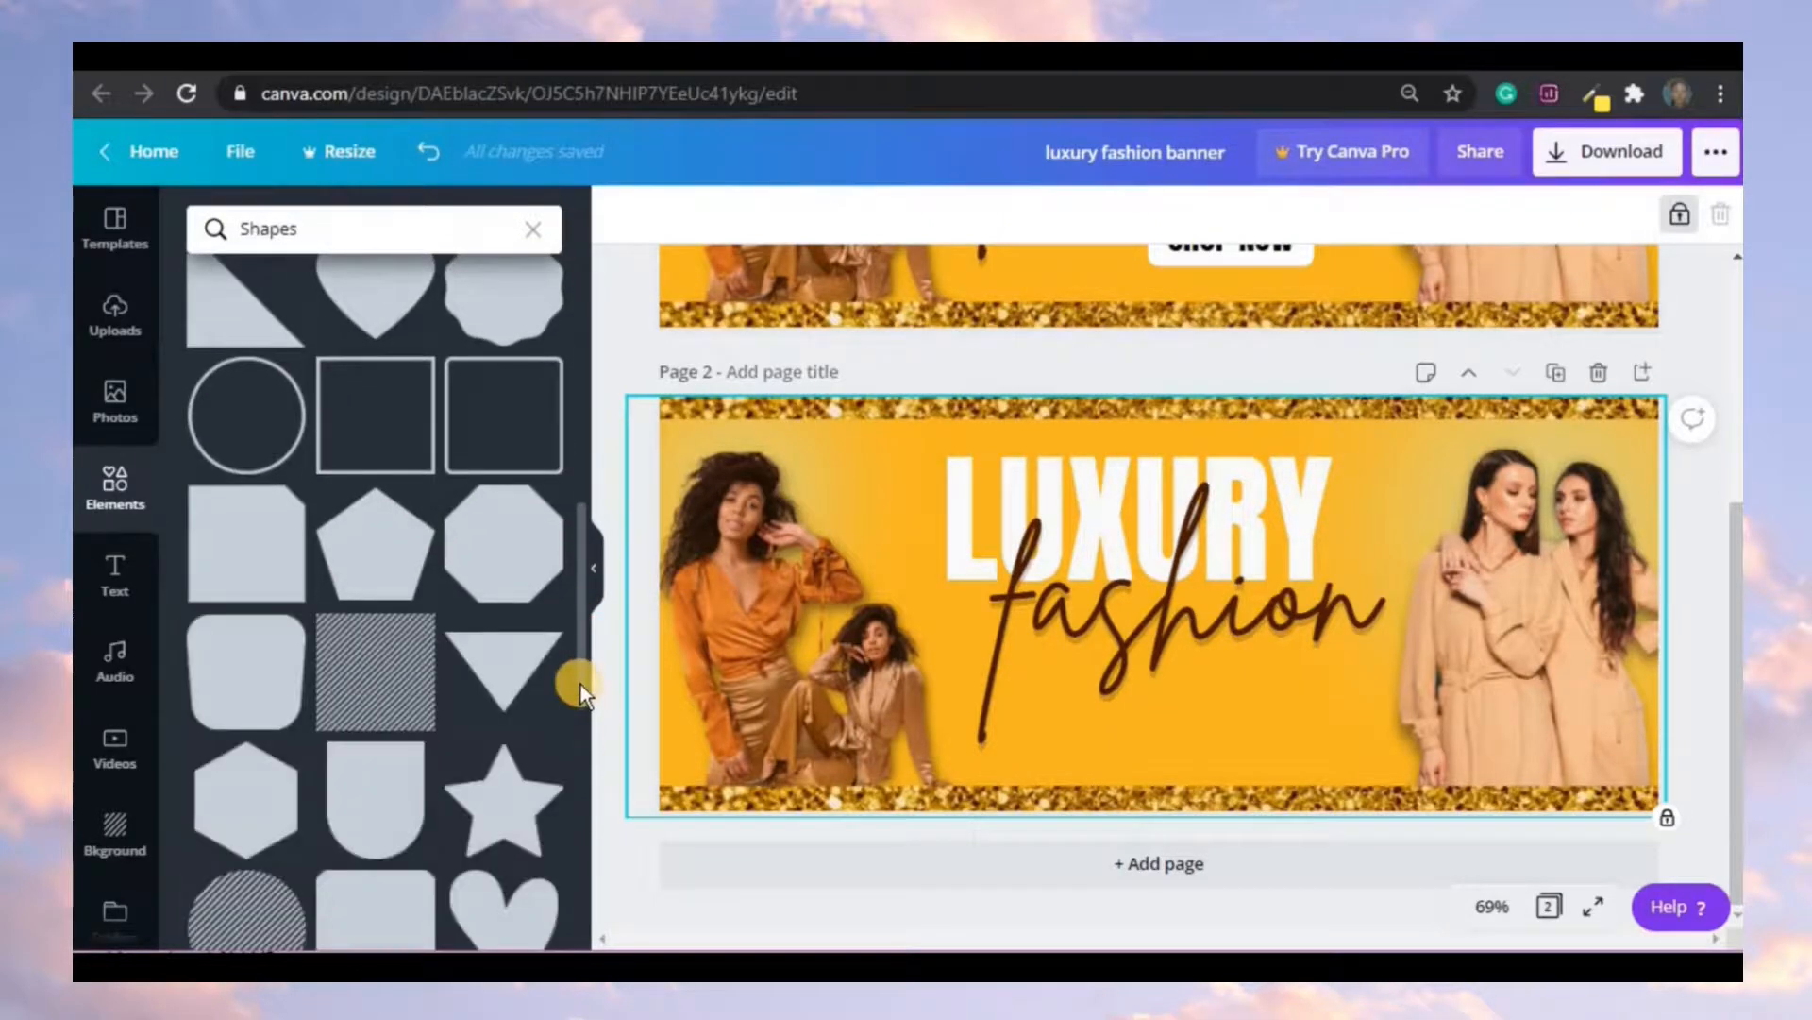
left_click_drag(581, 683, 576, 371)
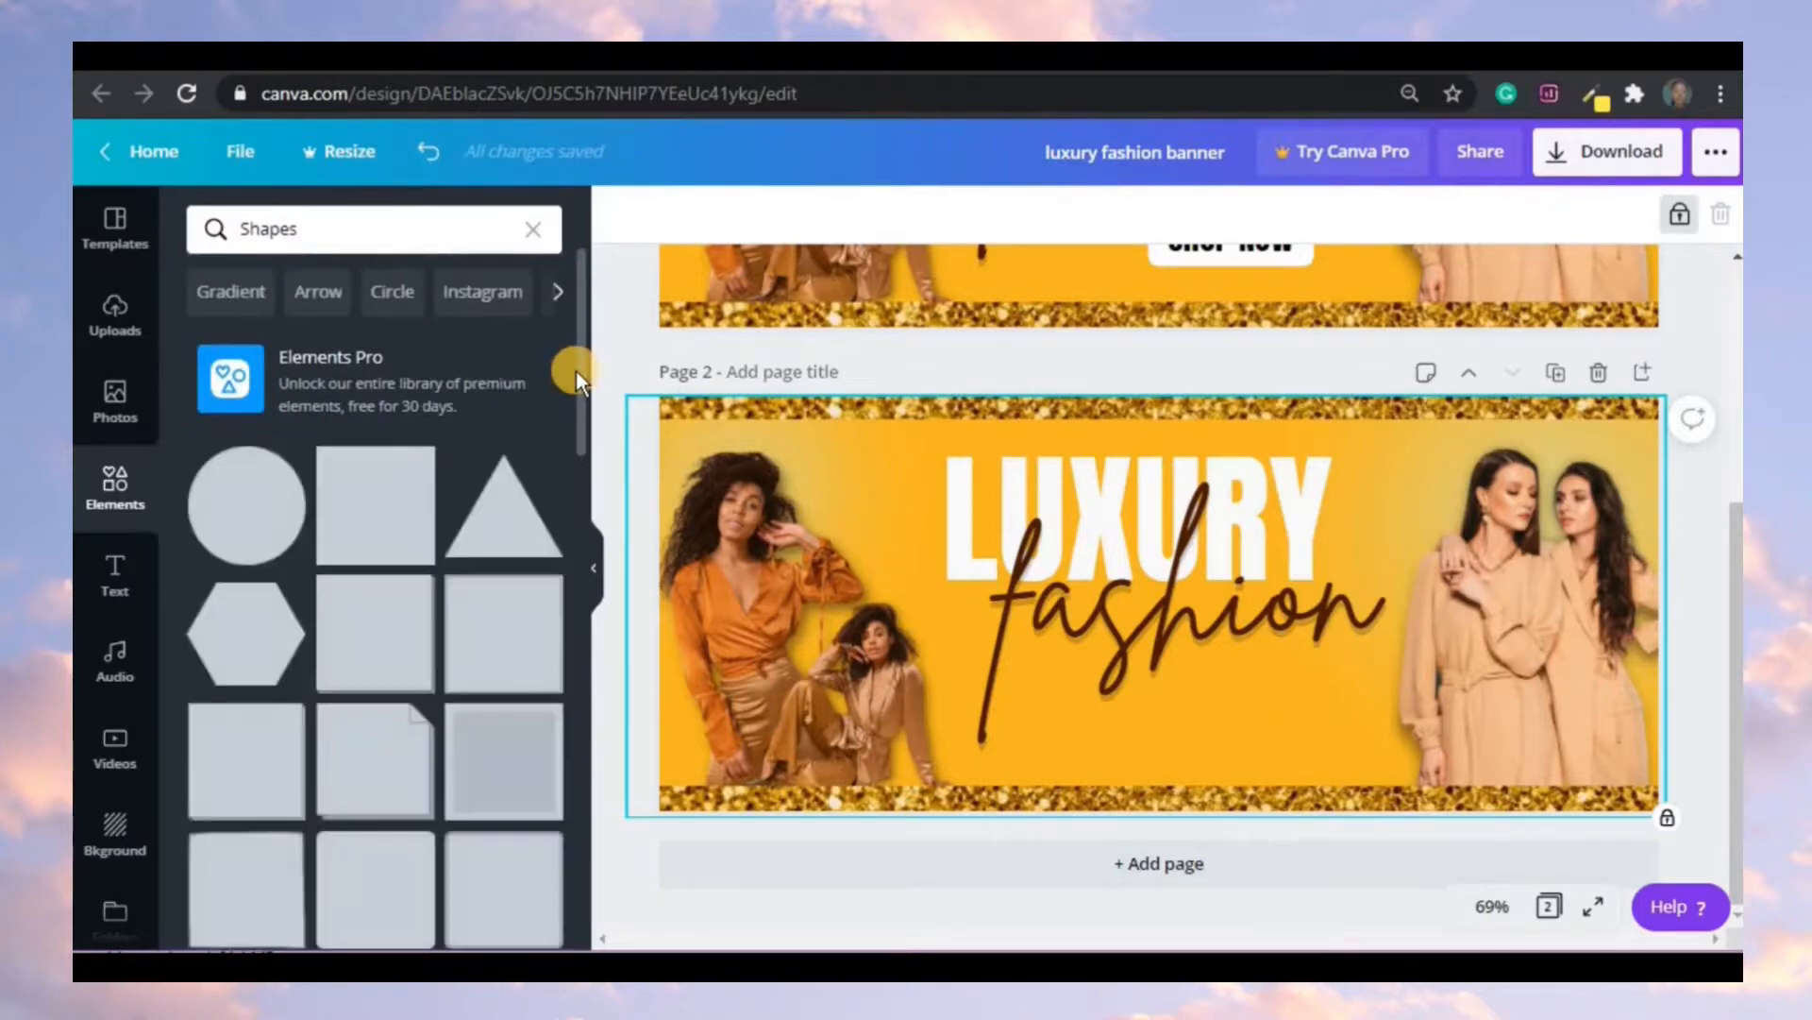
left_click_drag(583, 365, 582, 427)
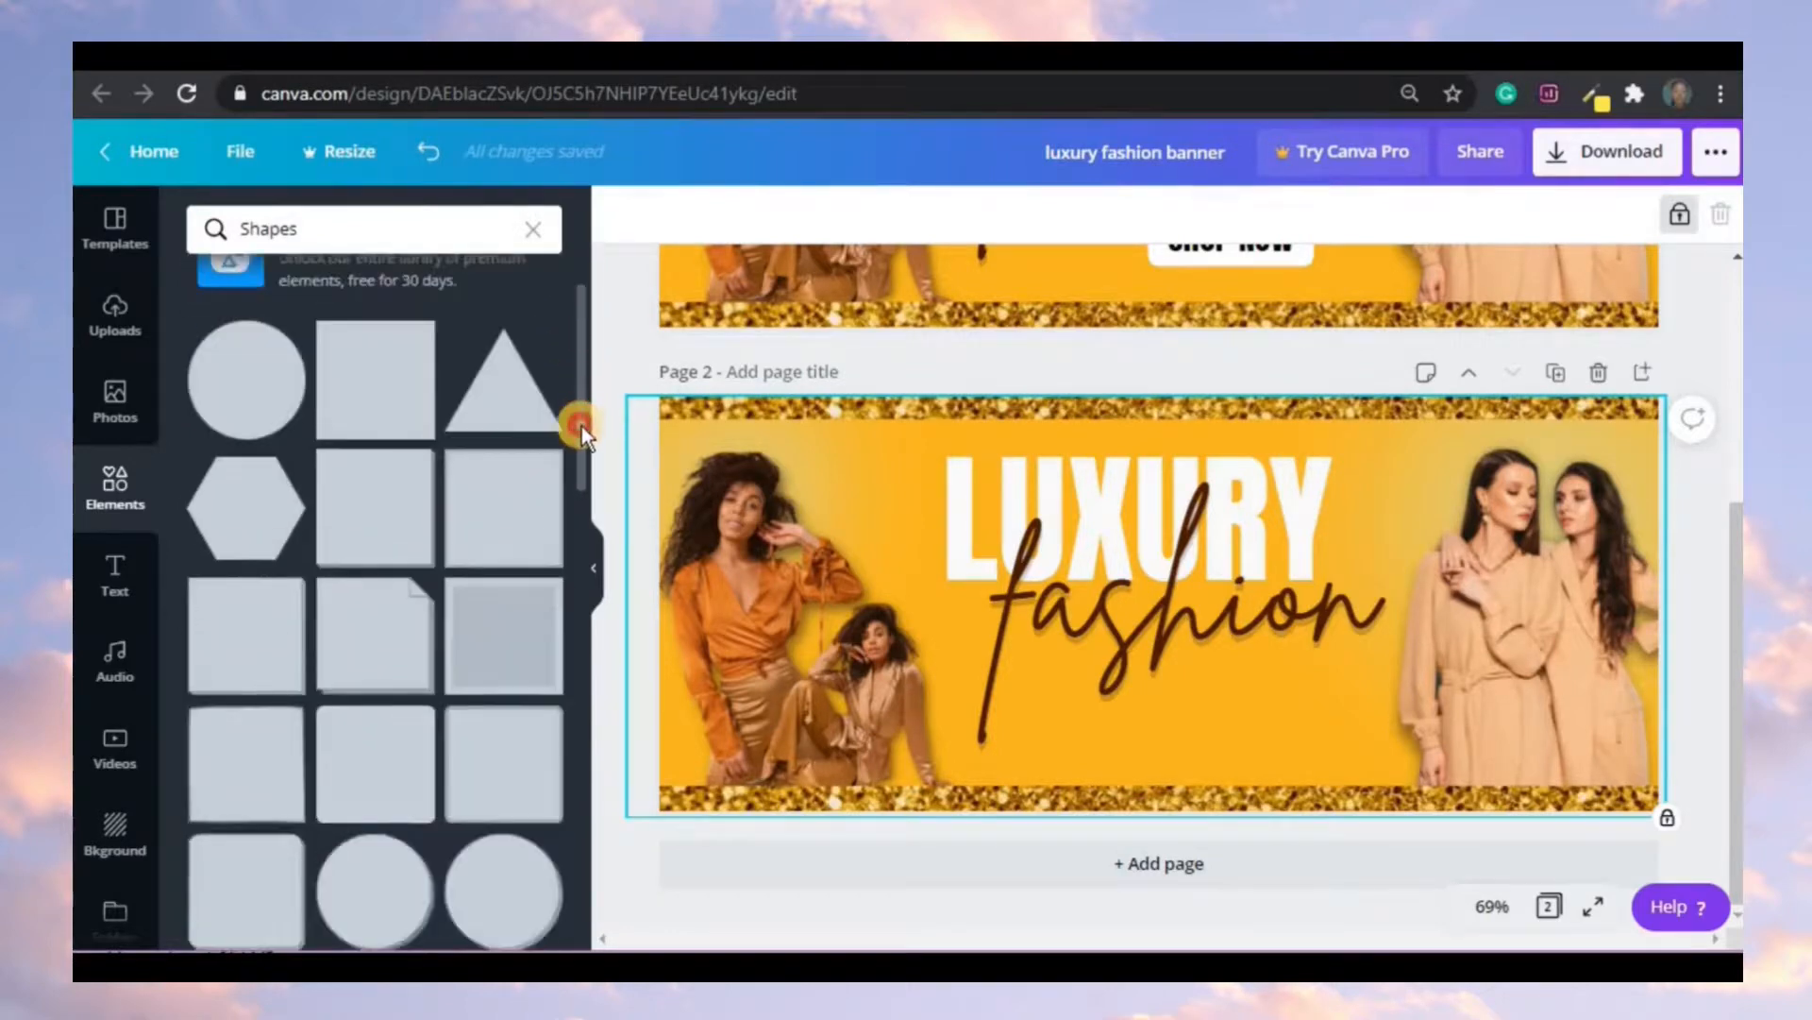
left_click(386, 679)
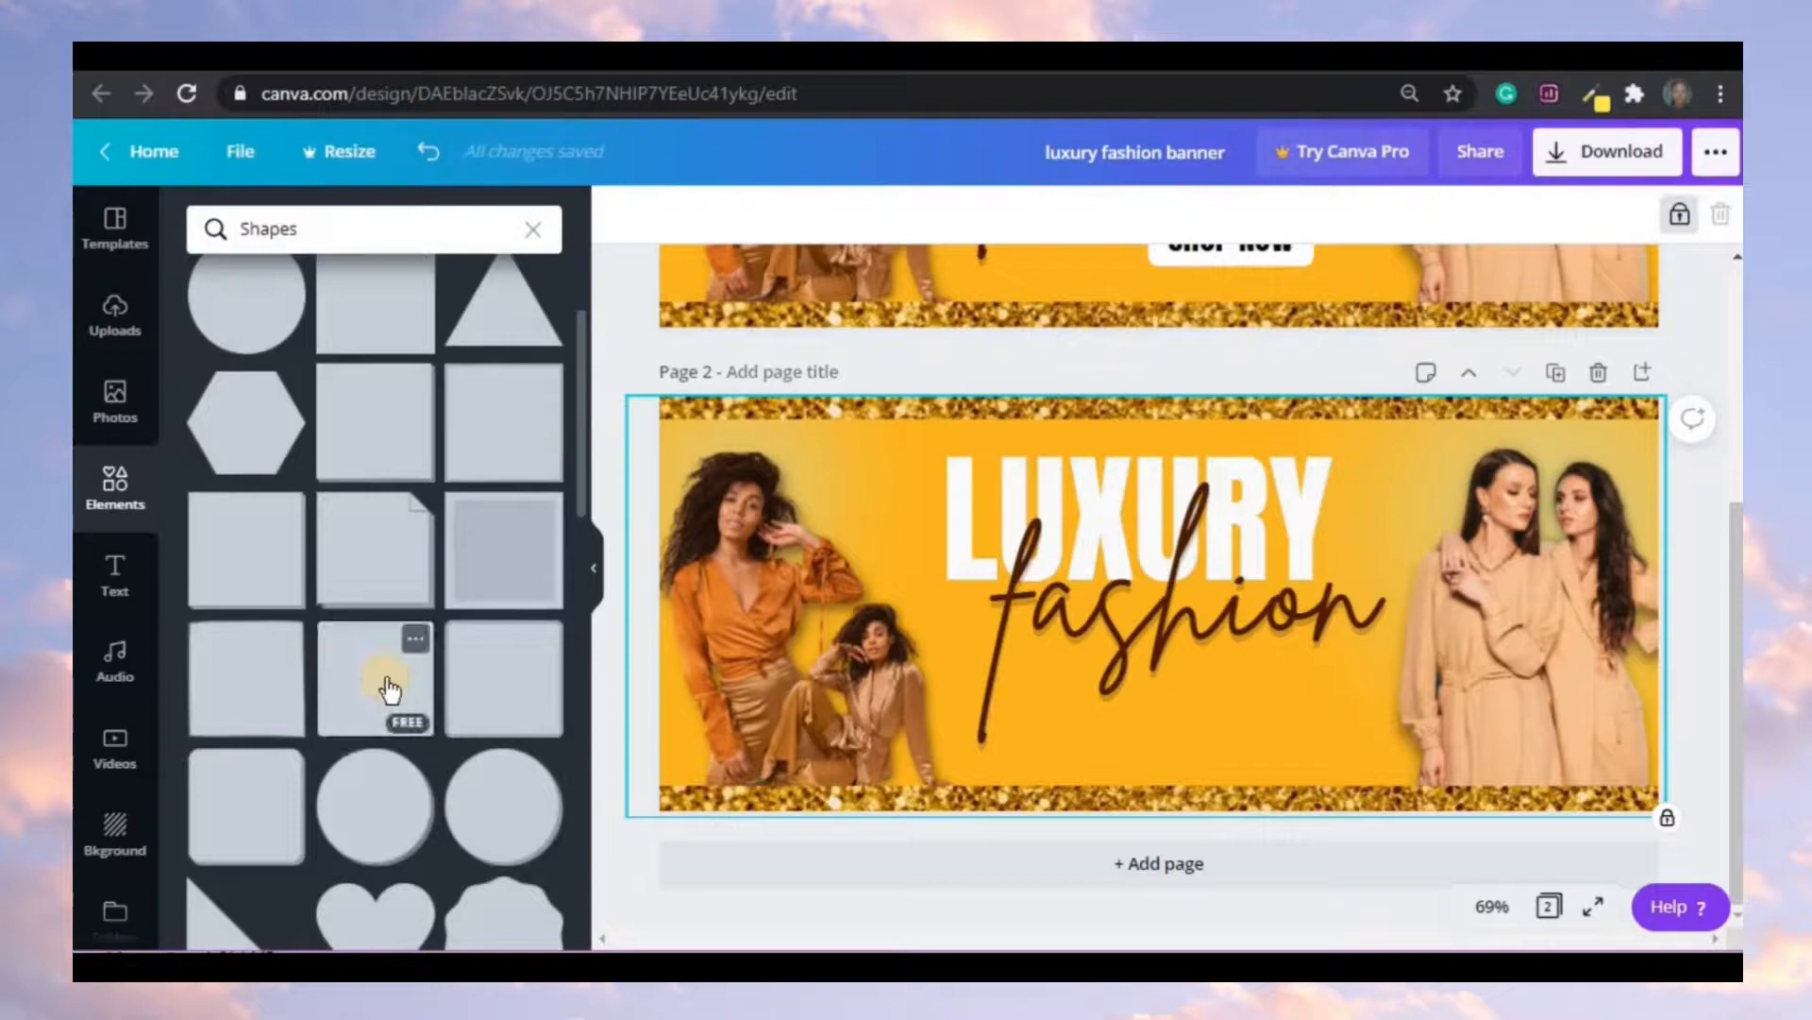
left_click(592, 571)
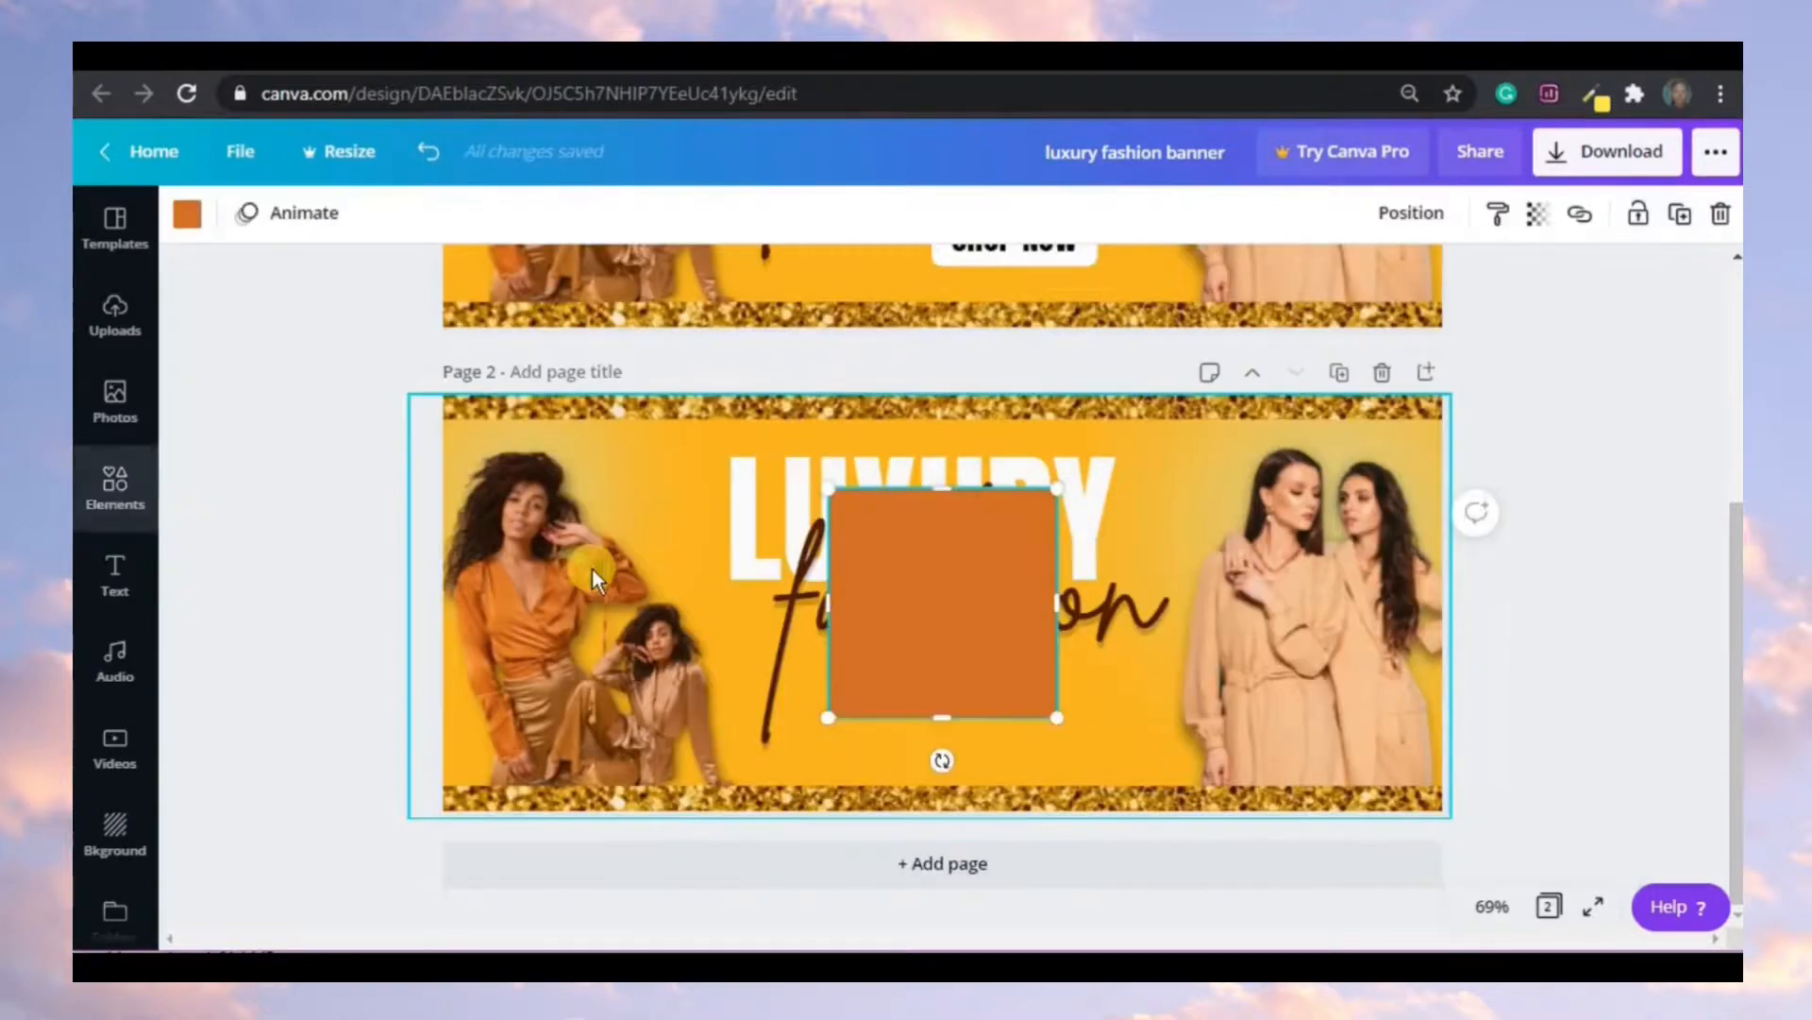
left_click(592, 570)
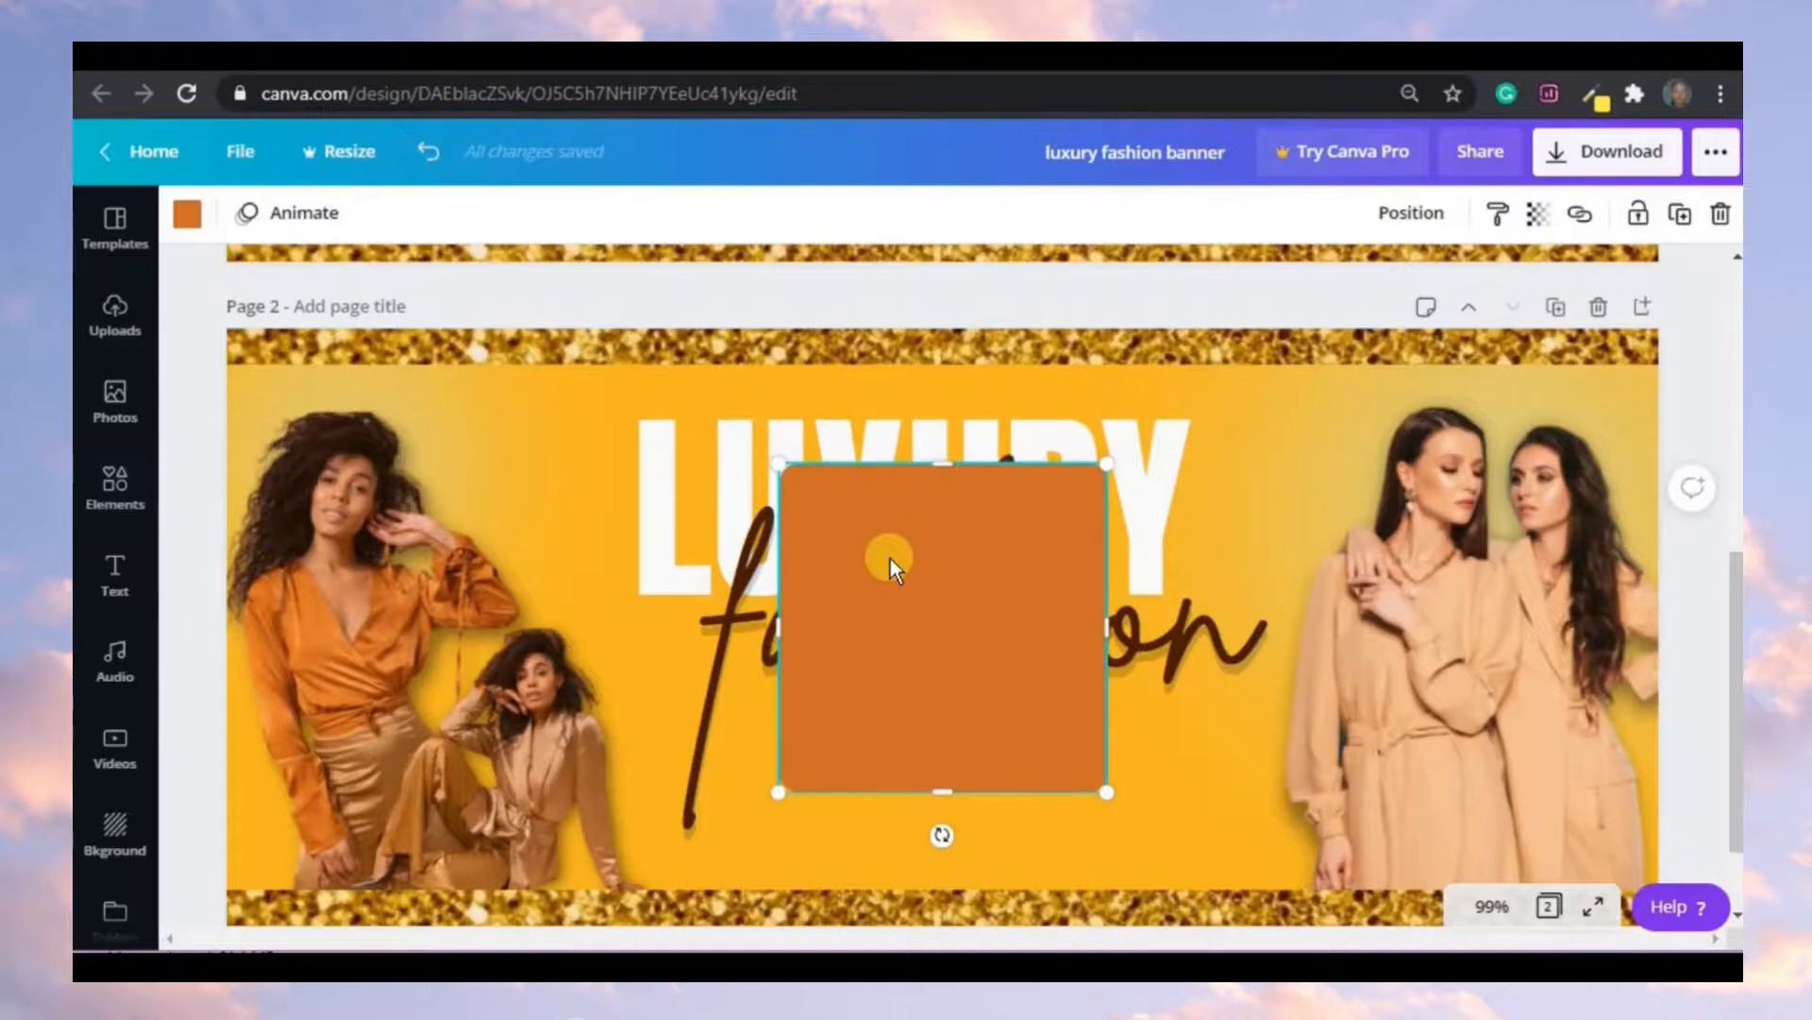
- Flatten the rounded square into a small horizontal button below the "fashion" text and change its fill to white
left_click_drag(948, 485, 948, 699)
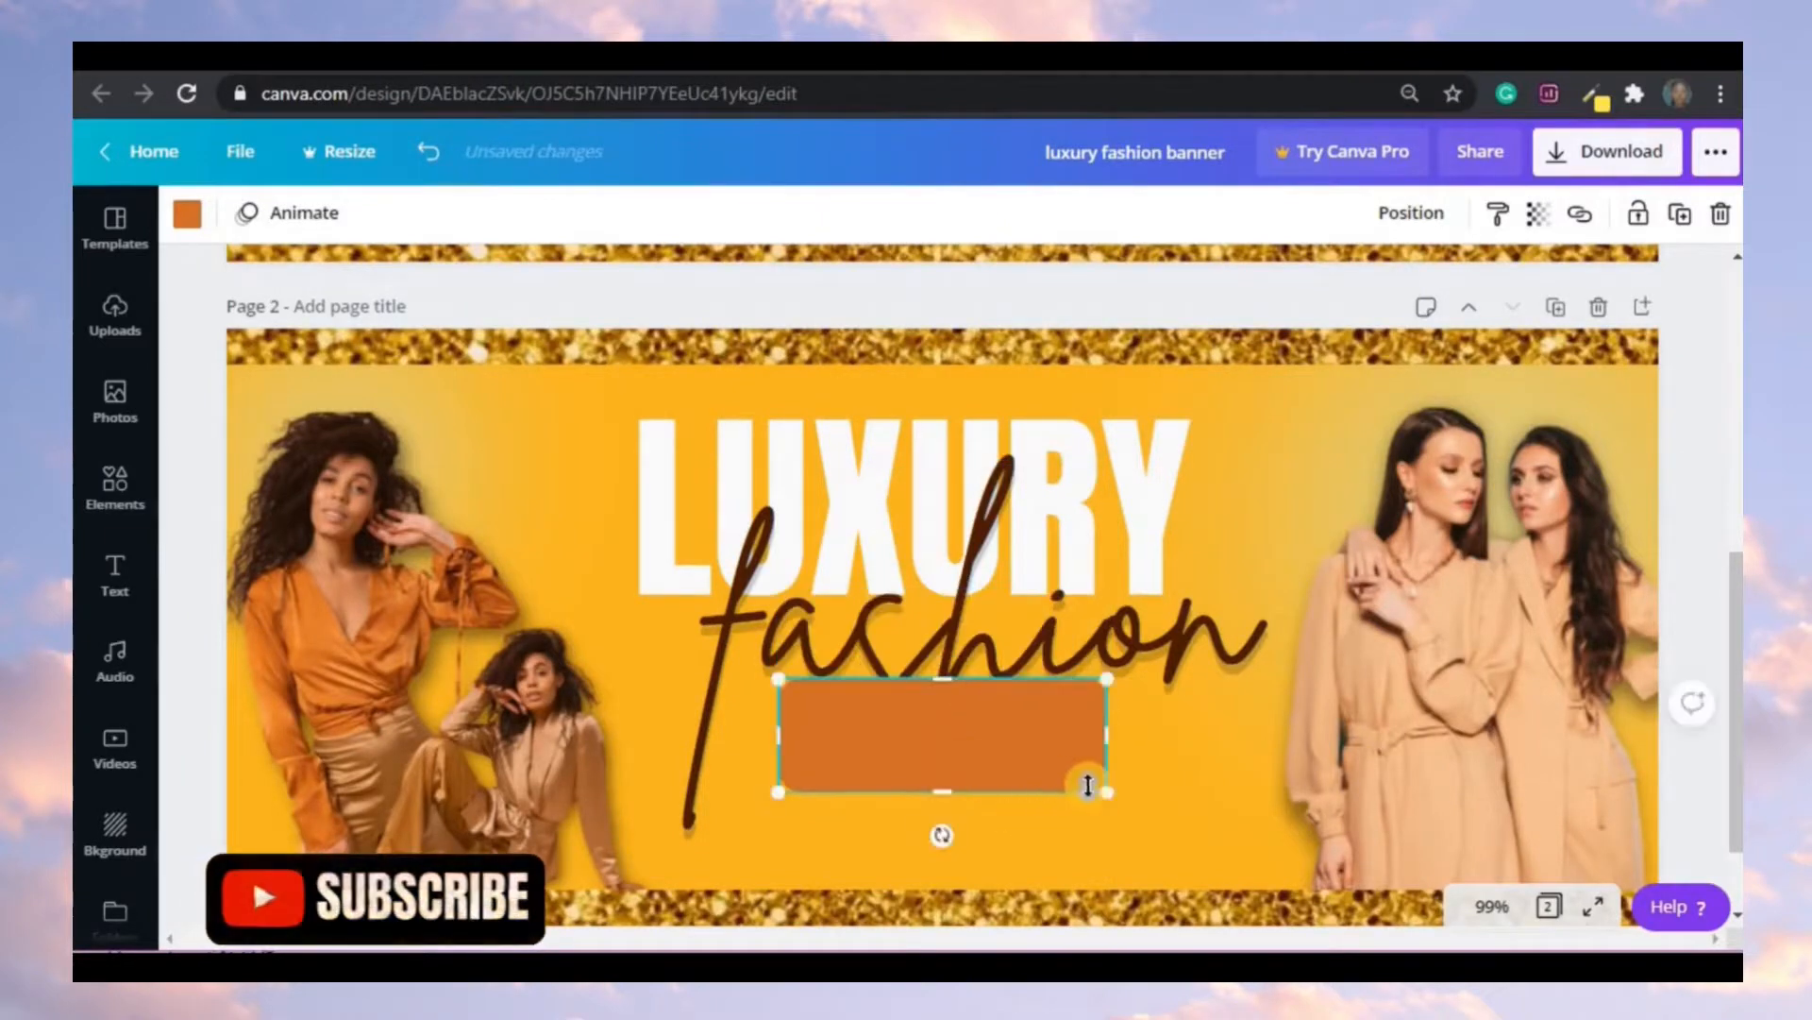
left_click_drag(1106, 726, 1121, 822)
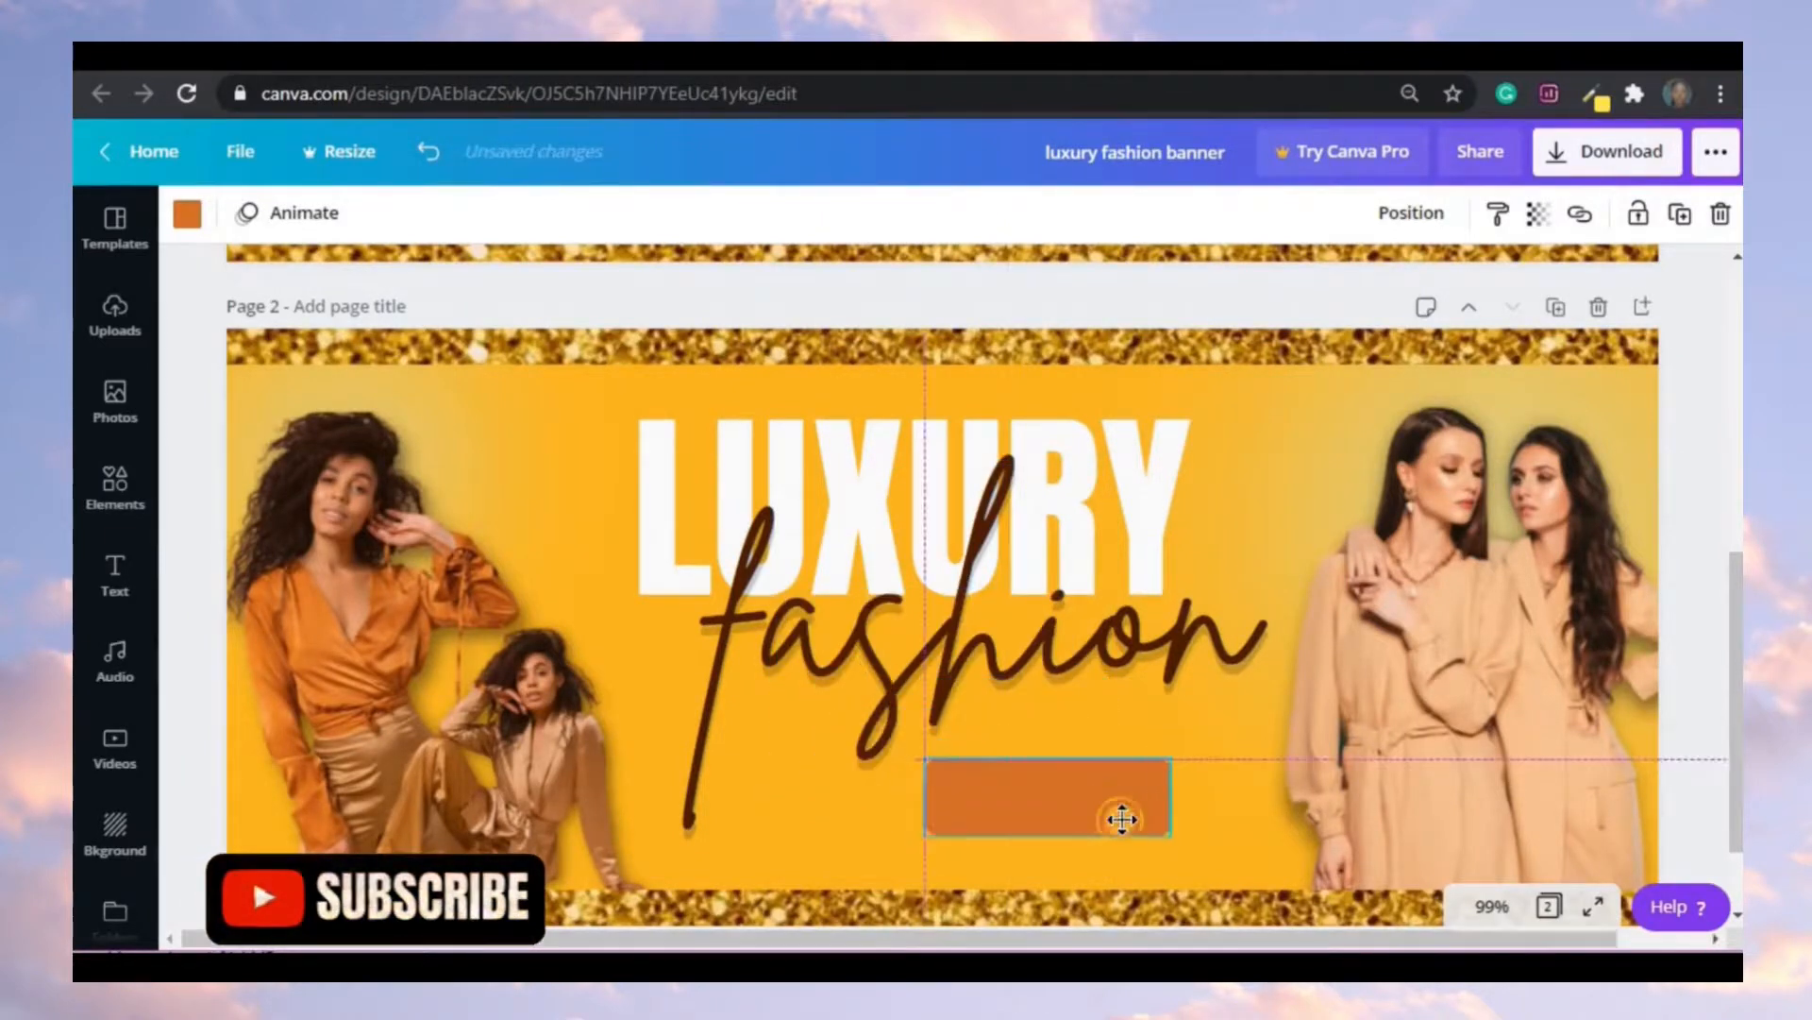
left_click(190, 217)
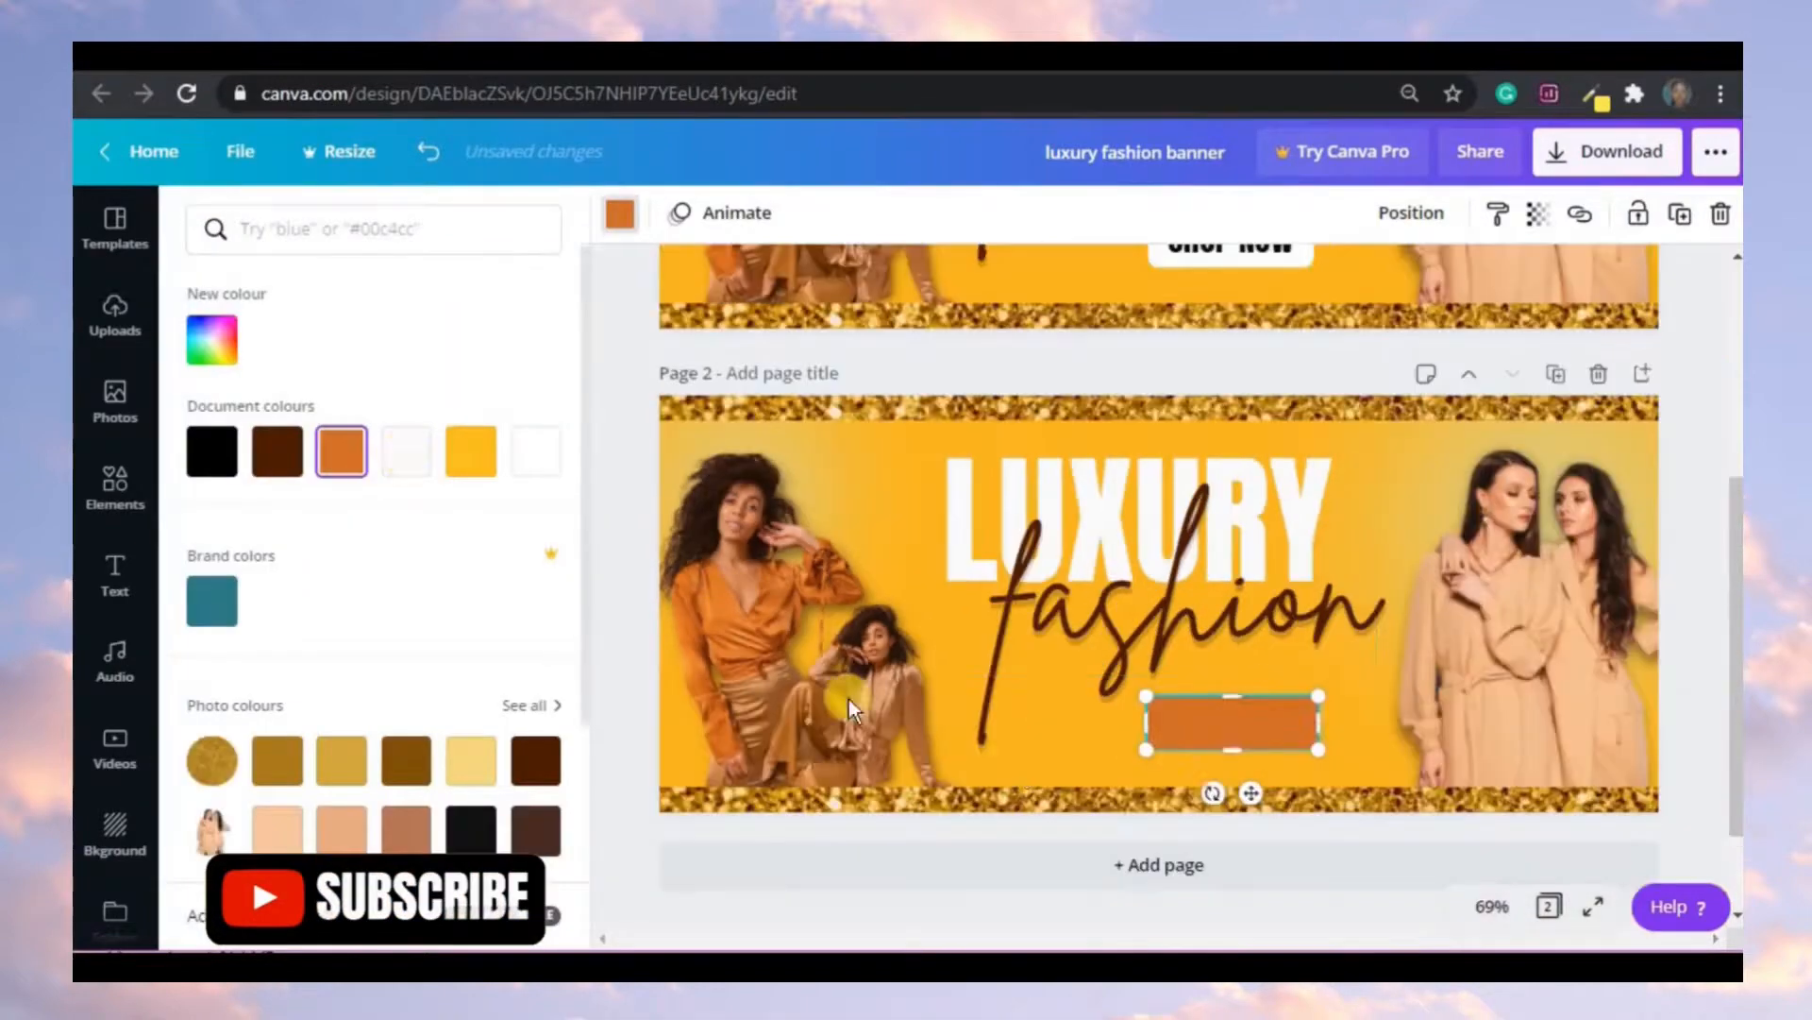
key("Delete")
left_click(1020, 660)
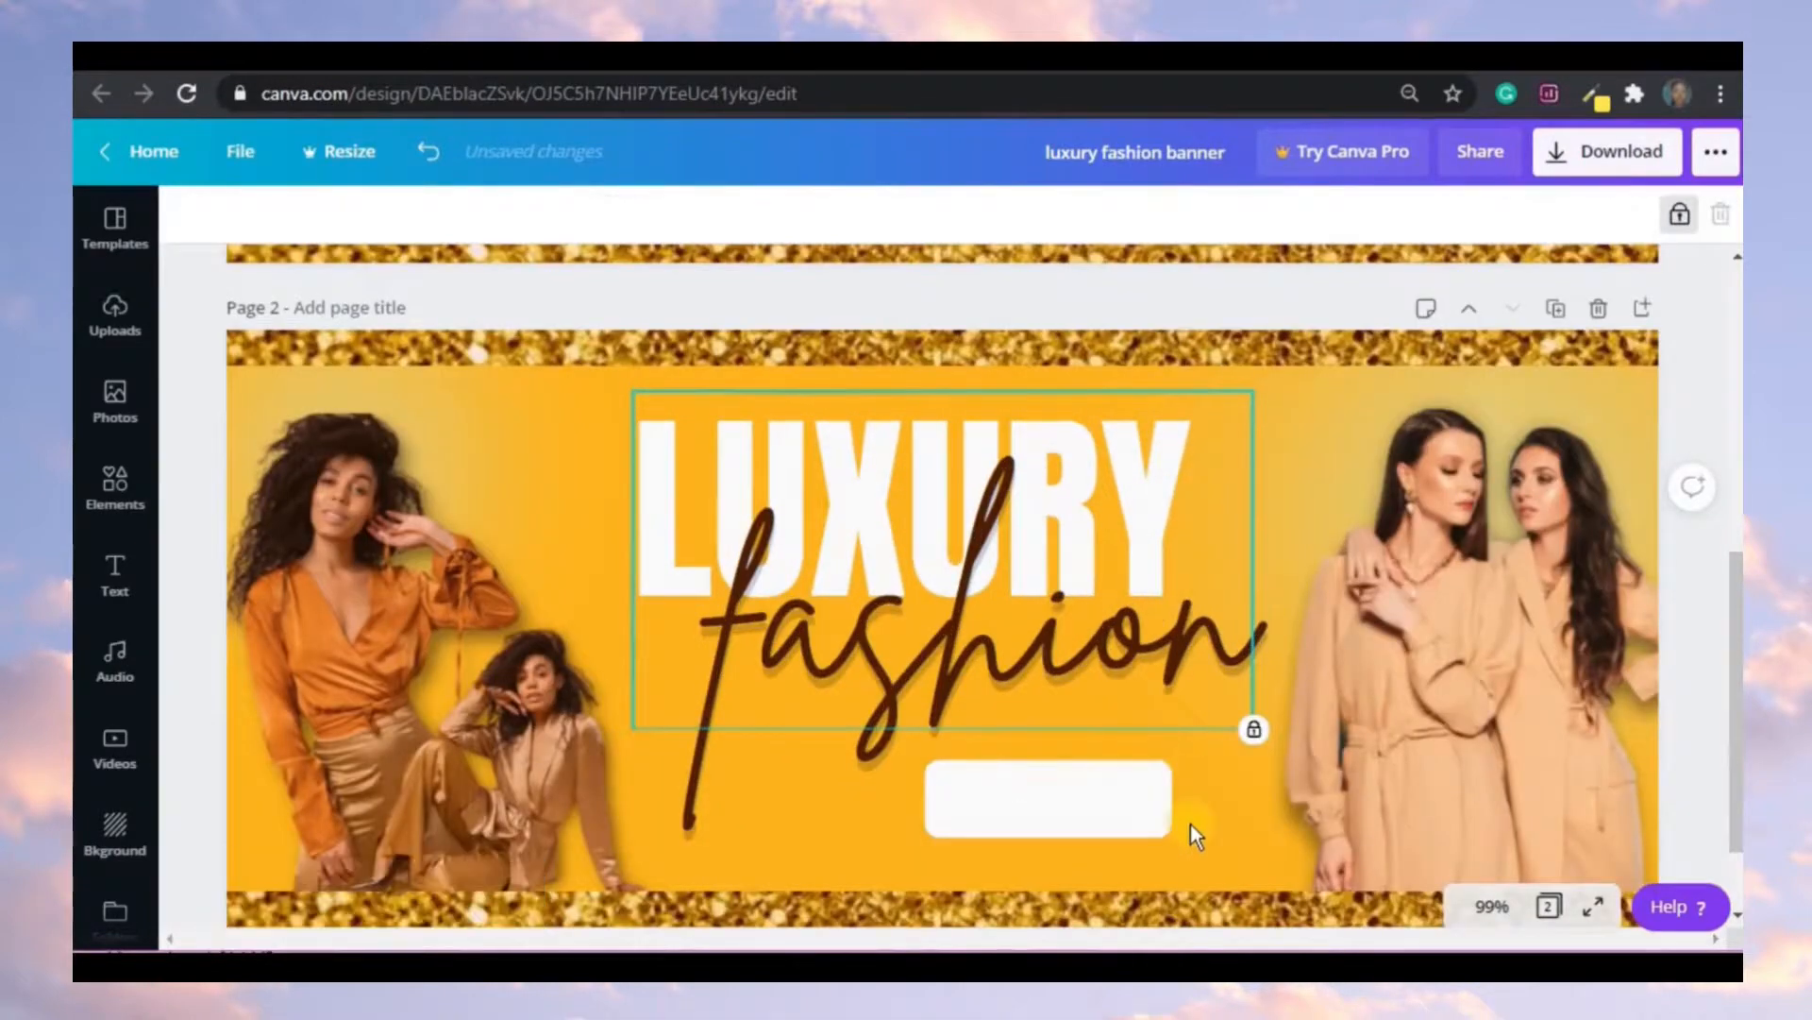
left_click(1144, 799)
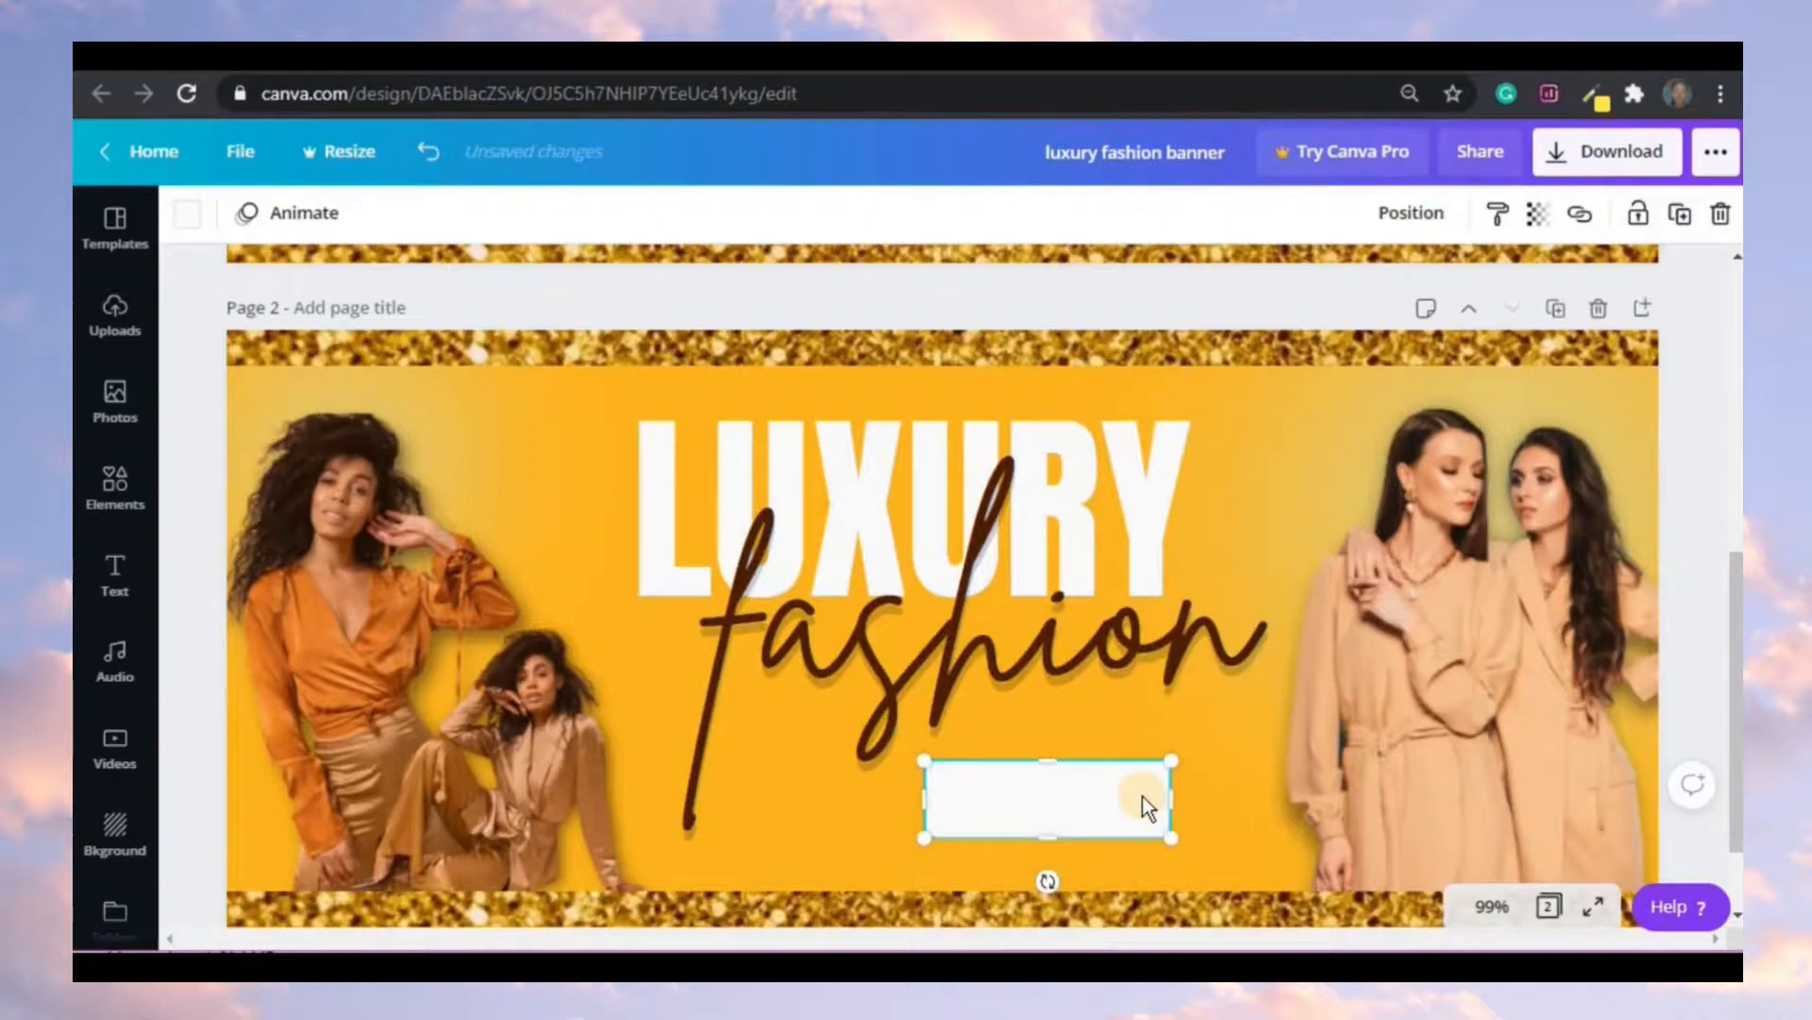
- Add the text "shop now" in the Anton font, switch it to uppercase and place it on the white button
type("tShop no")
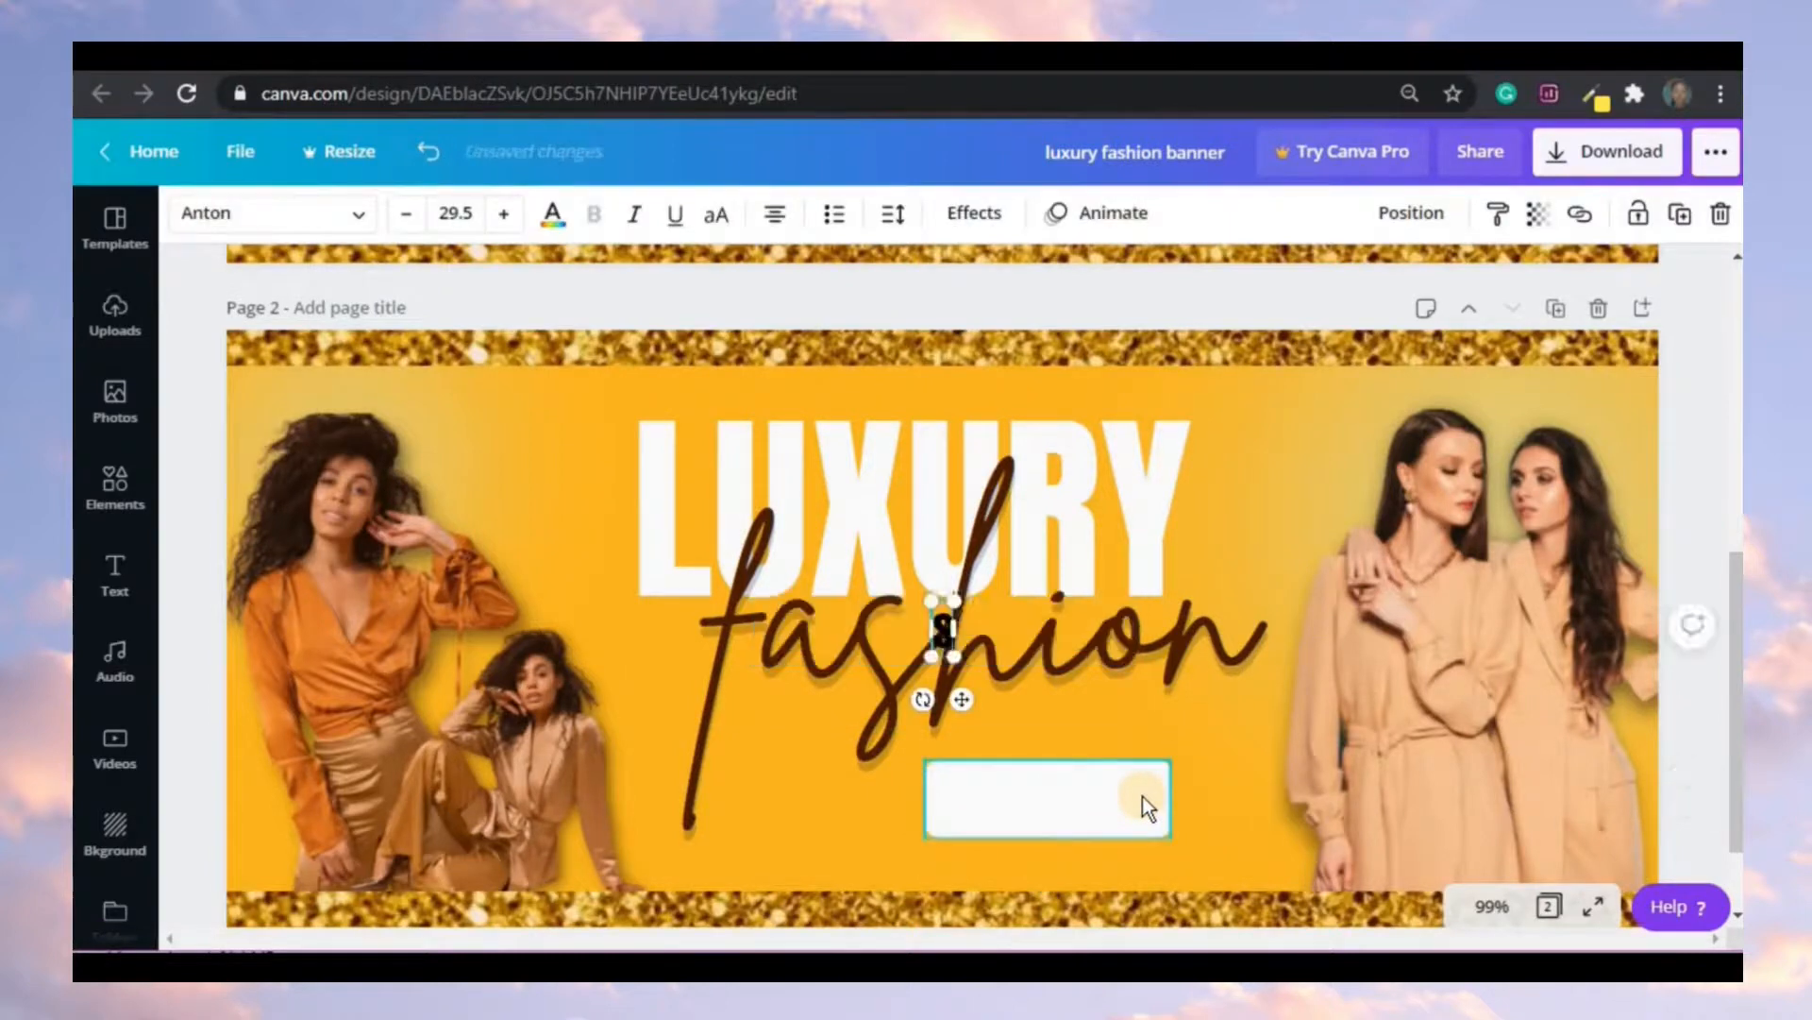
type("w")
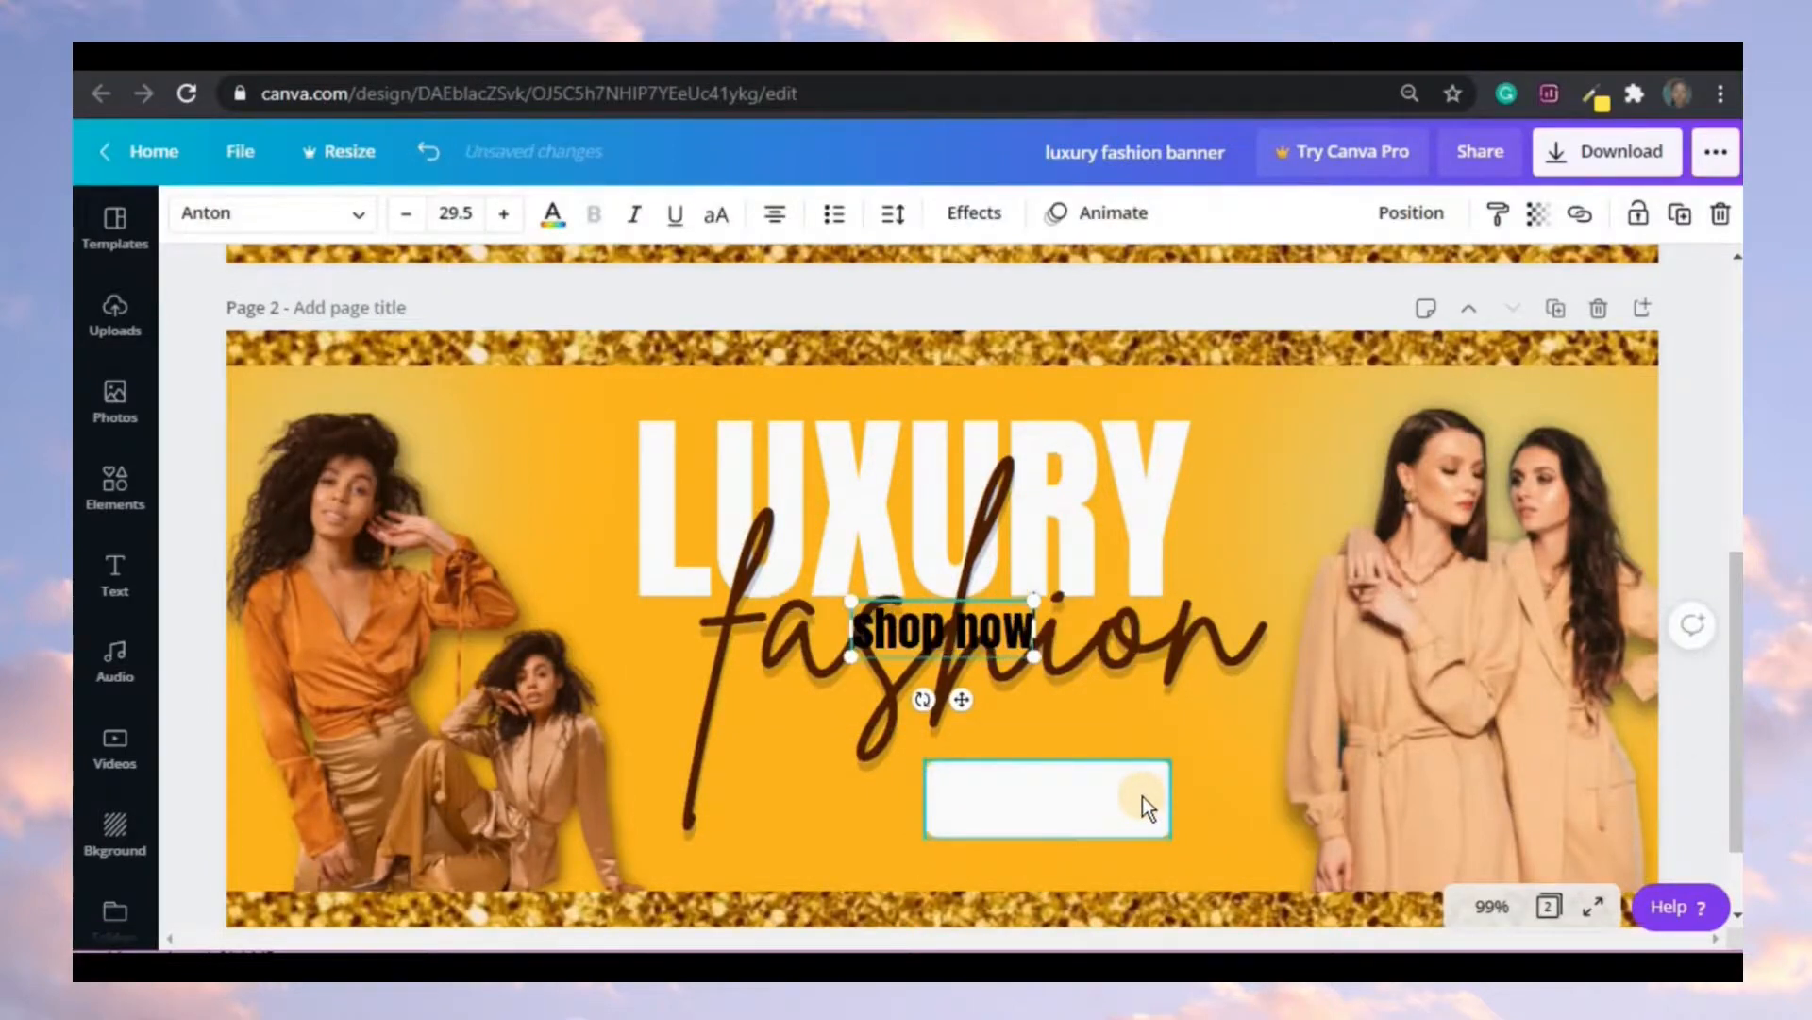
left_click(720, 219)
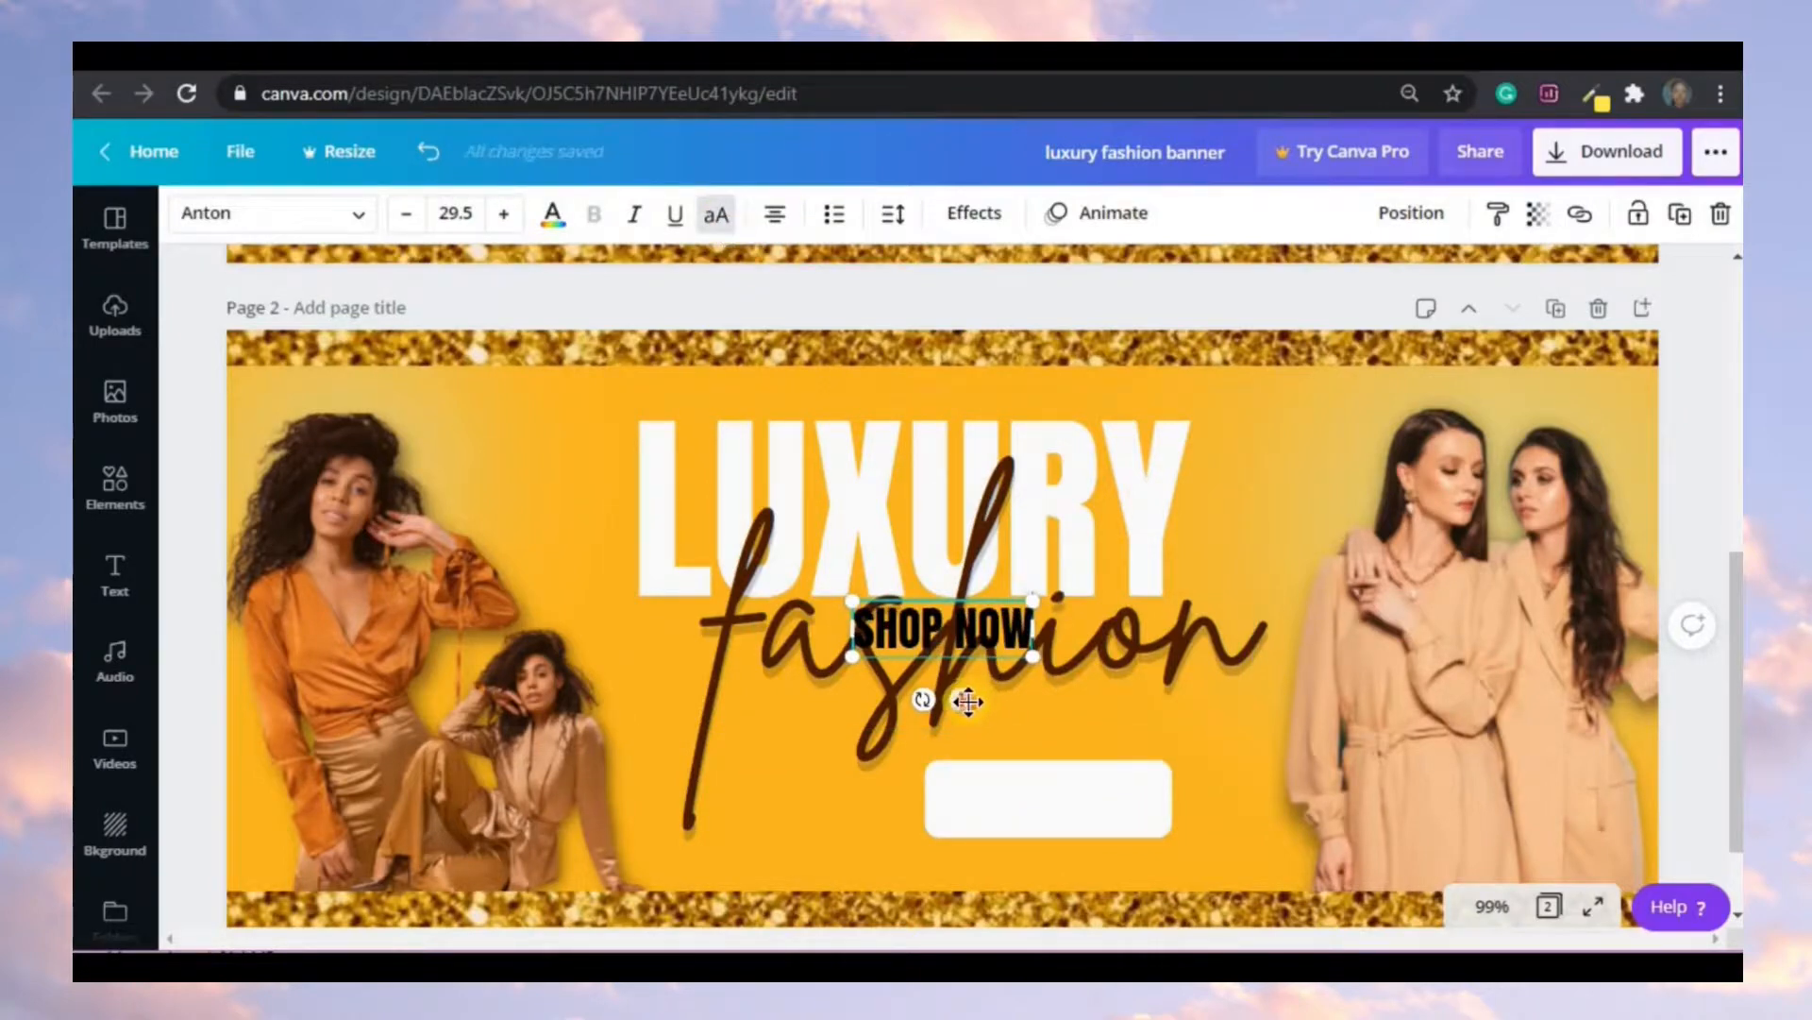
left_click_drag(968, 701, 1071, 873)
left_click(1061, 814)
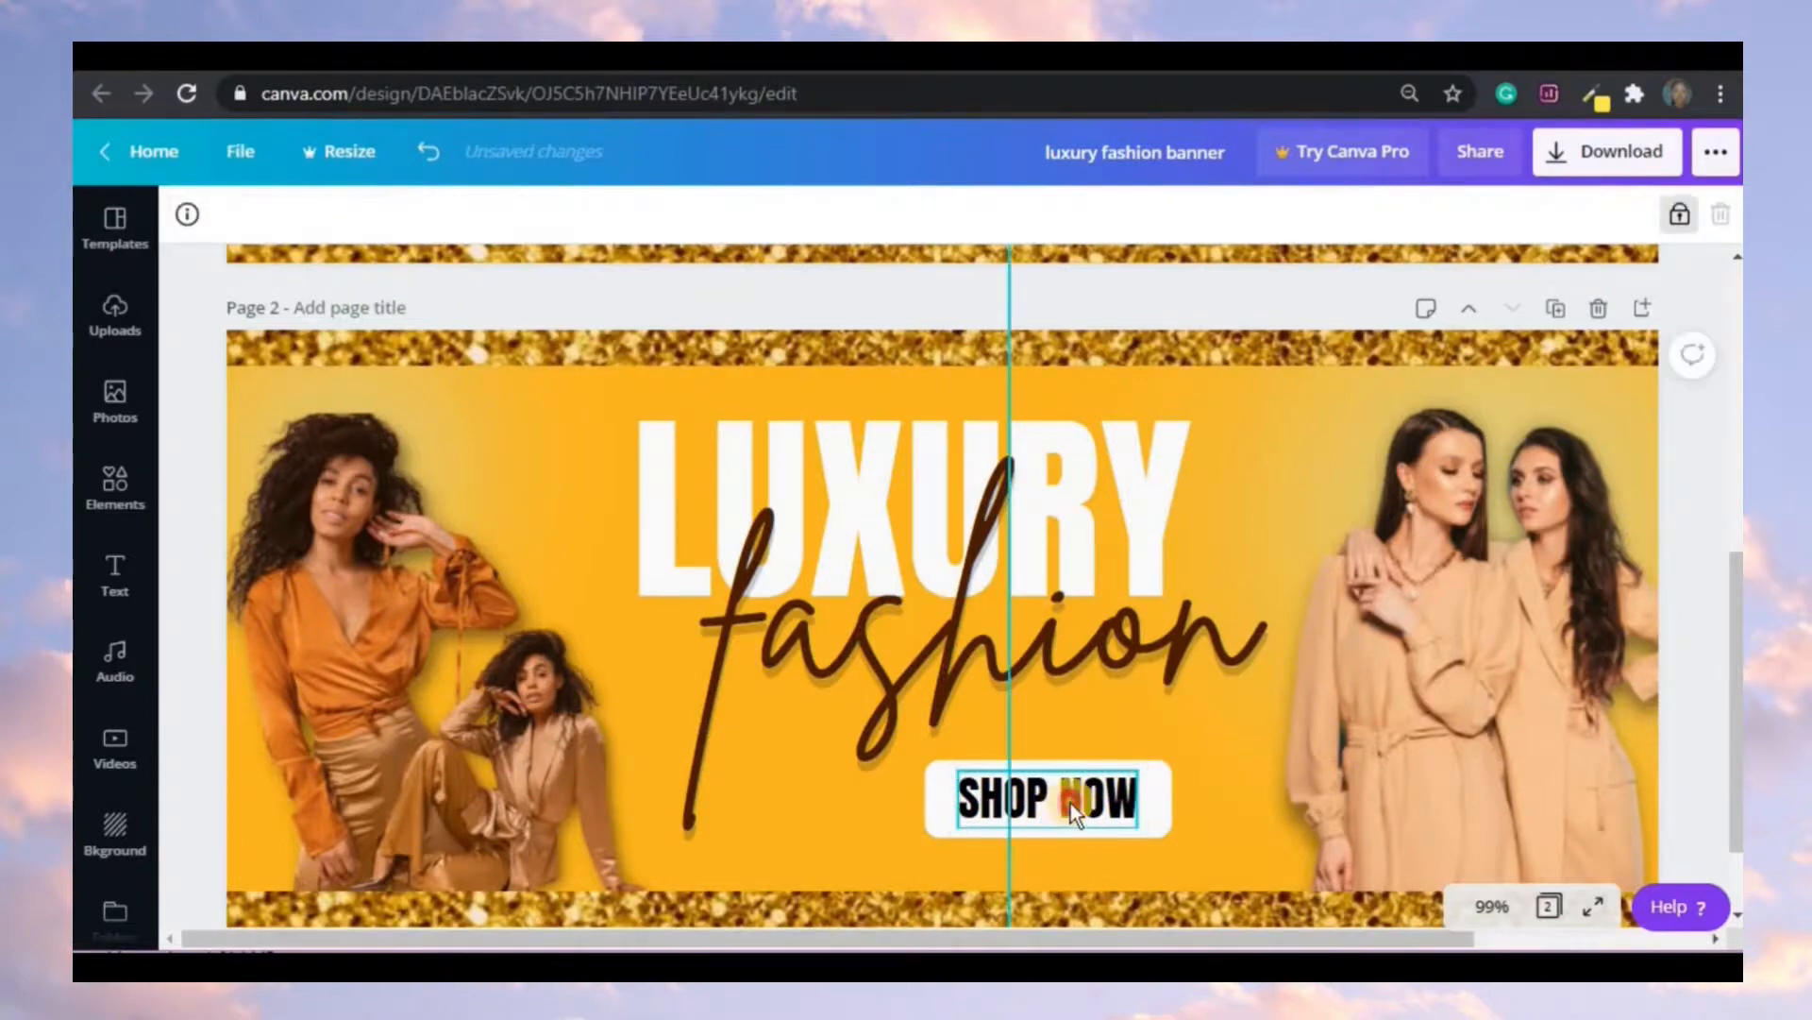
left_click(1071, 802)
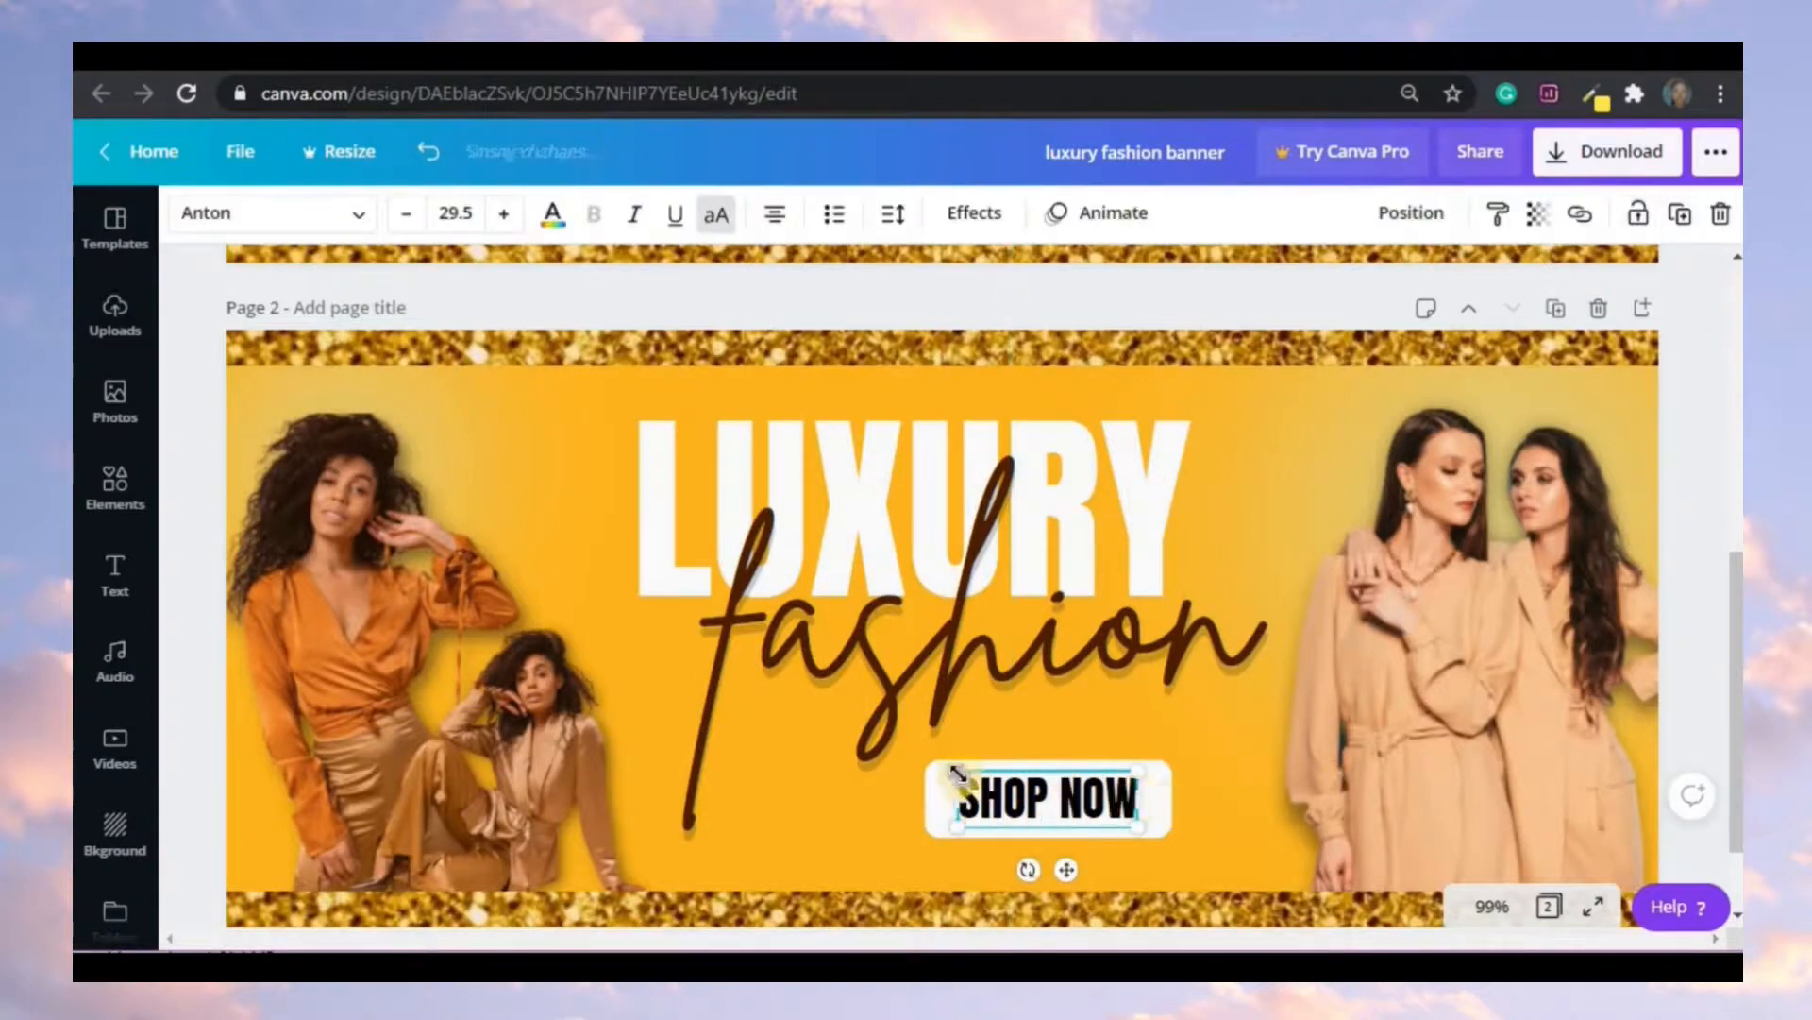
- Try enlarging the "SHOP NOW" text to 33.4, and set its font size back to 29.5
left_click_drag(934, 765, 928, 767)
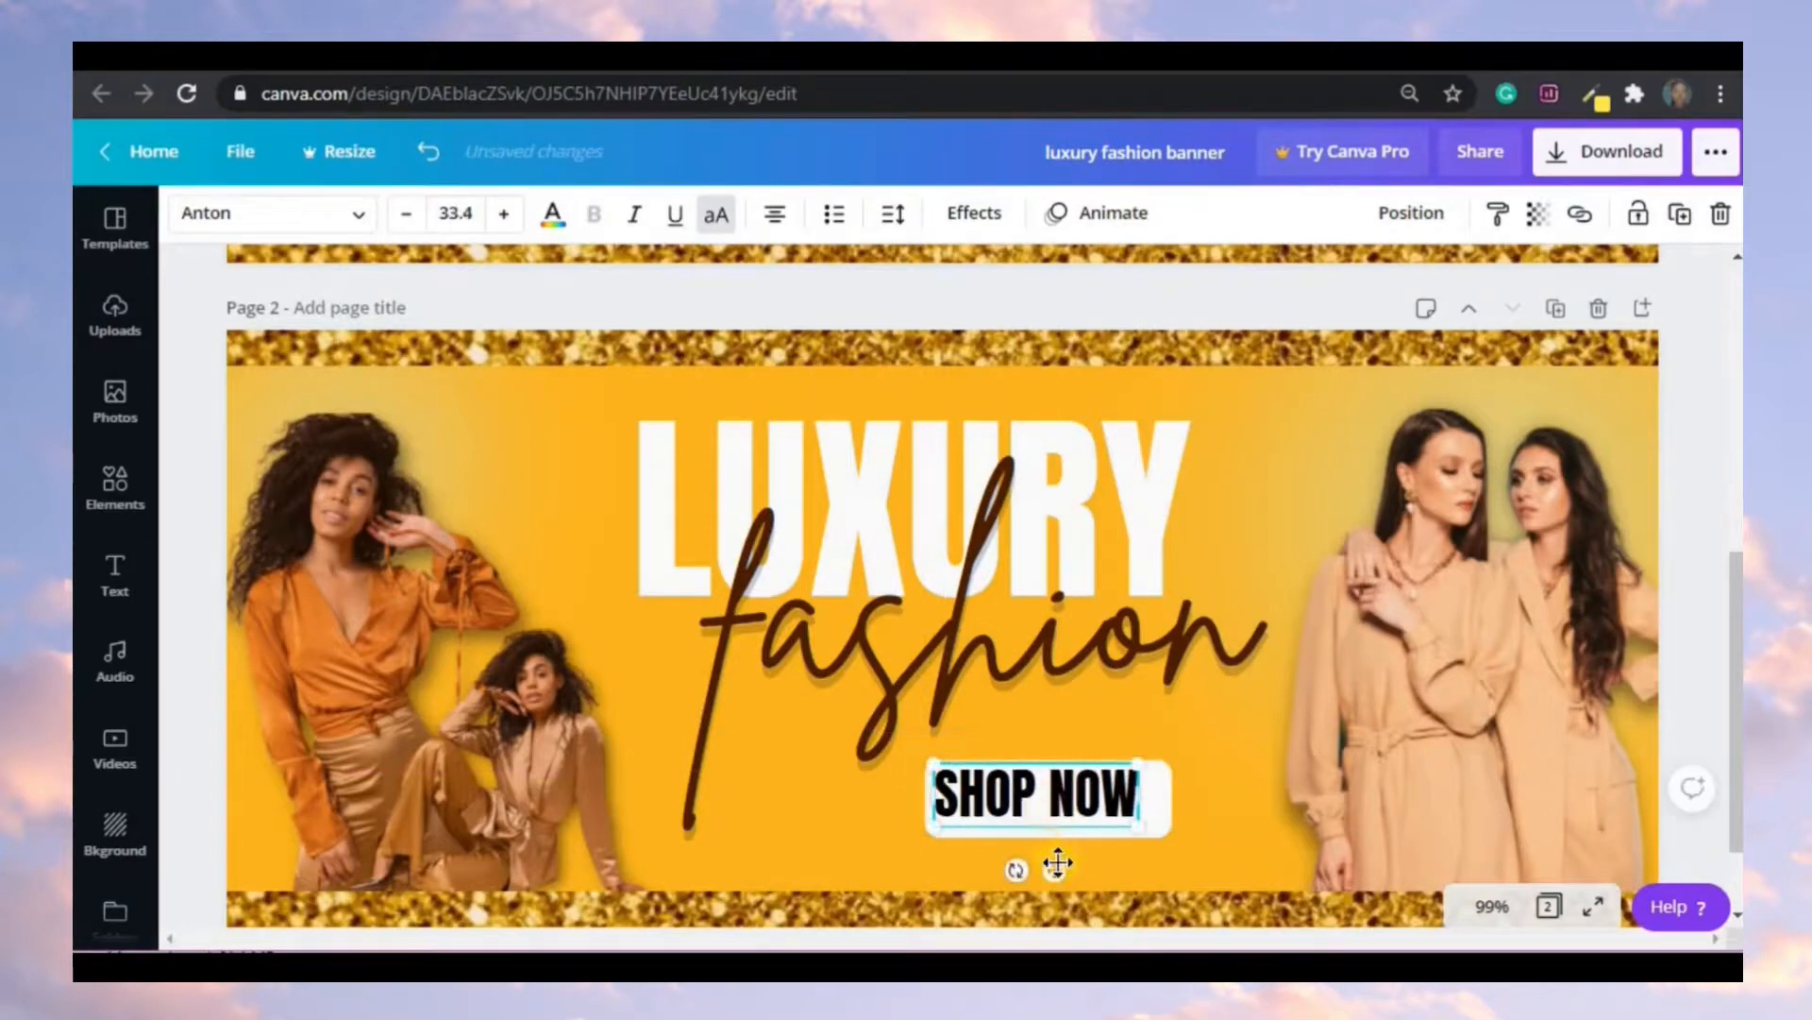
left_click_drag(1055, 865, 1064, 875)
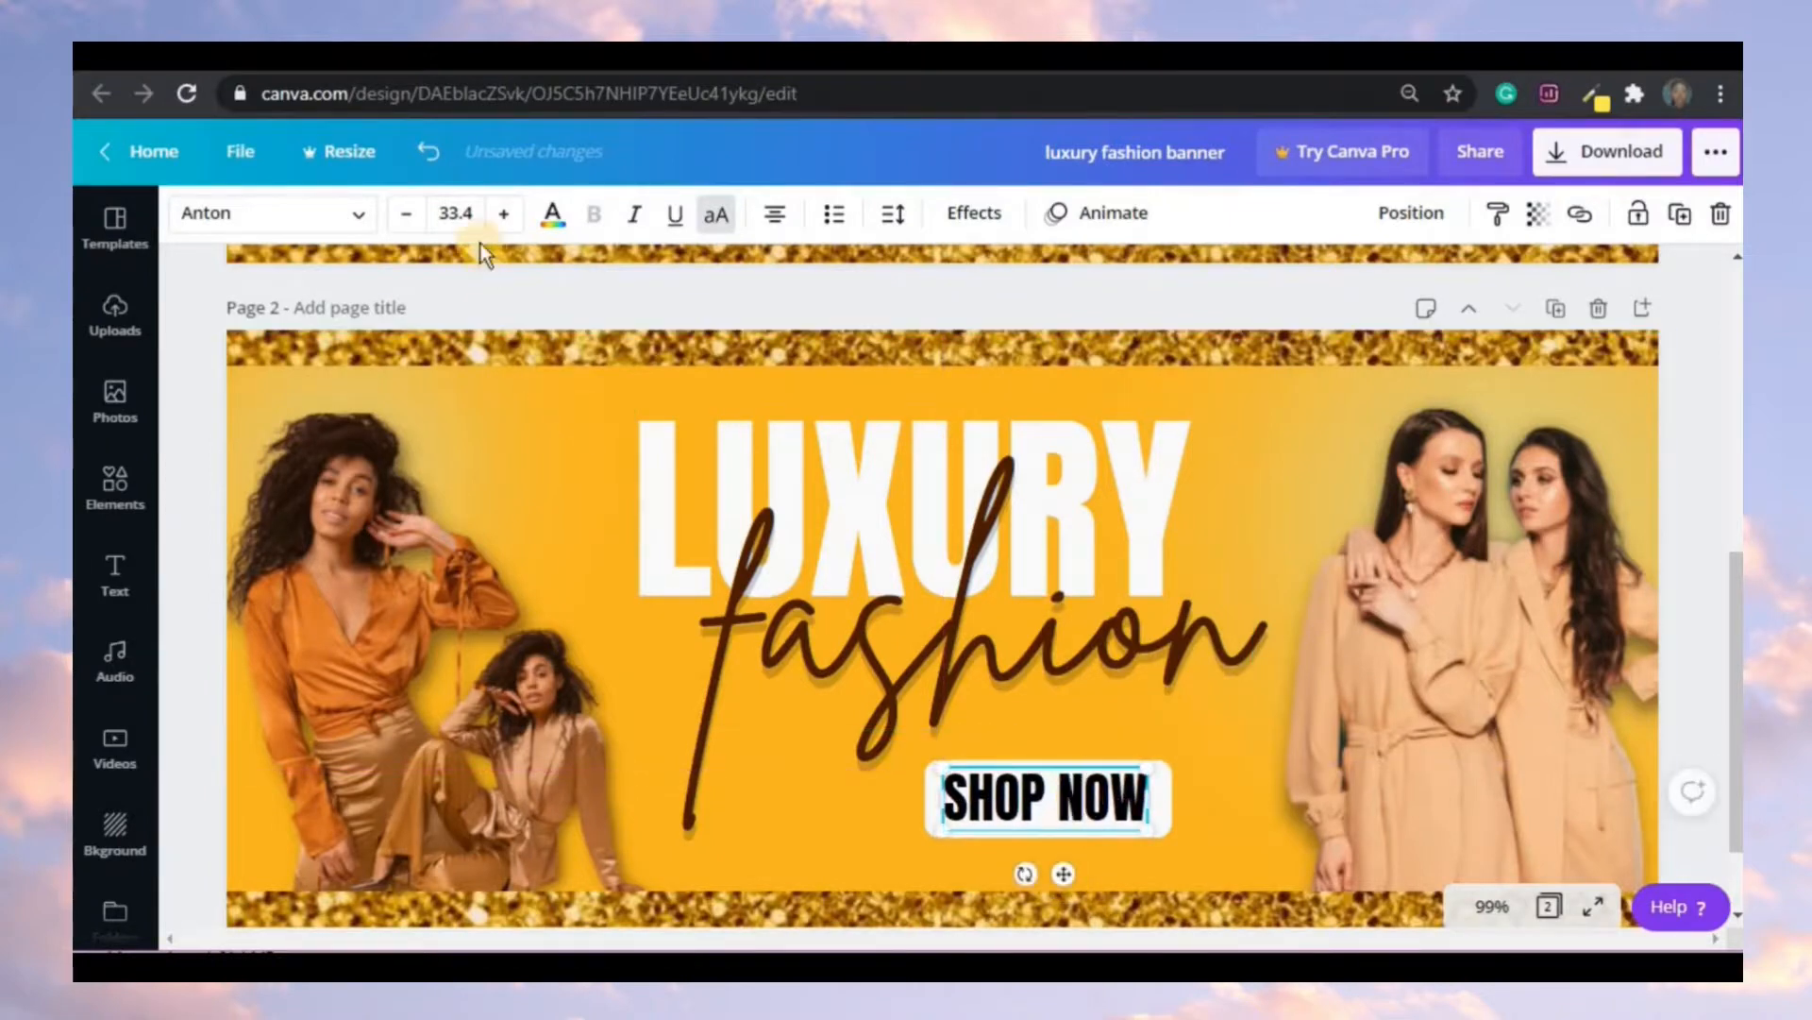
left_click(463, 214)
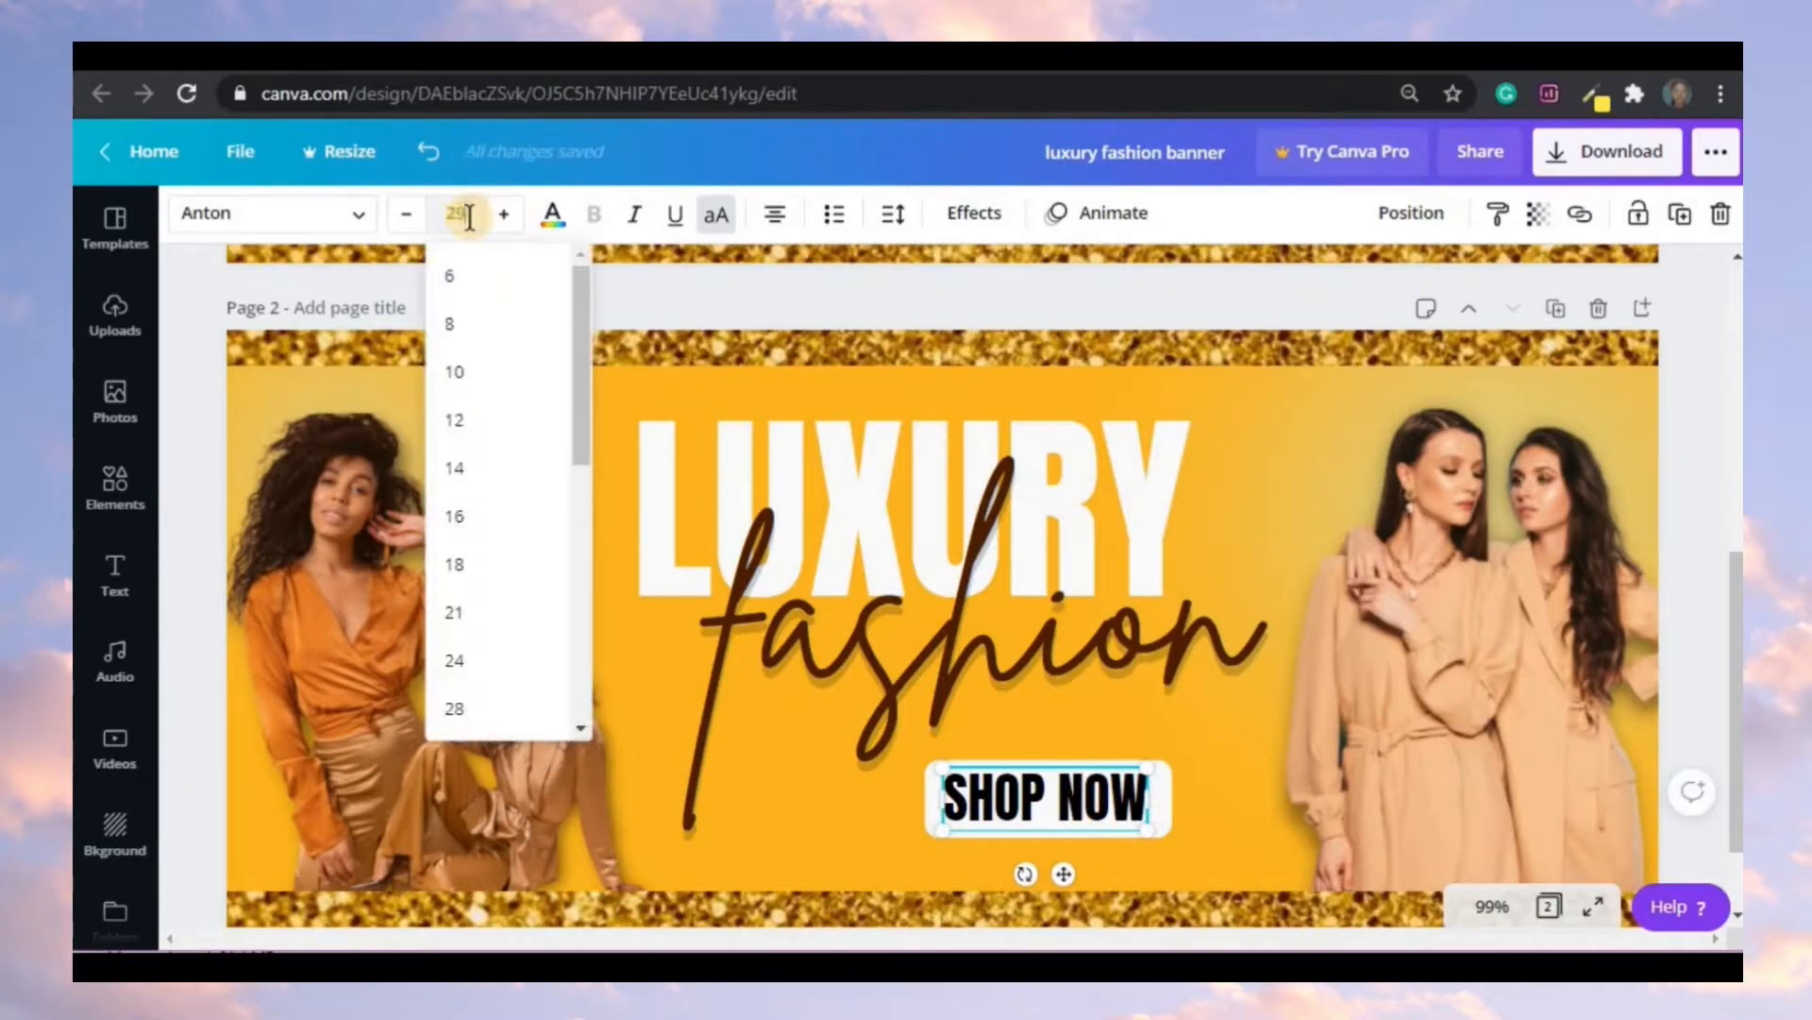
type("29.5")
key("Return")
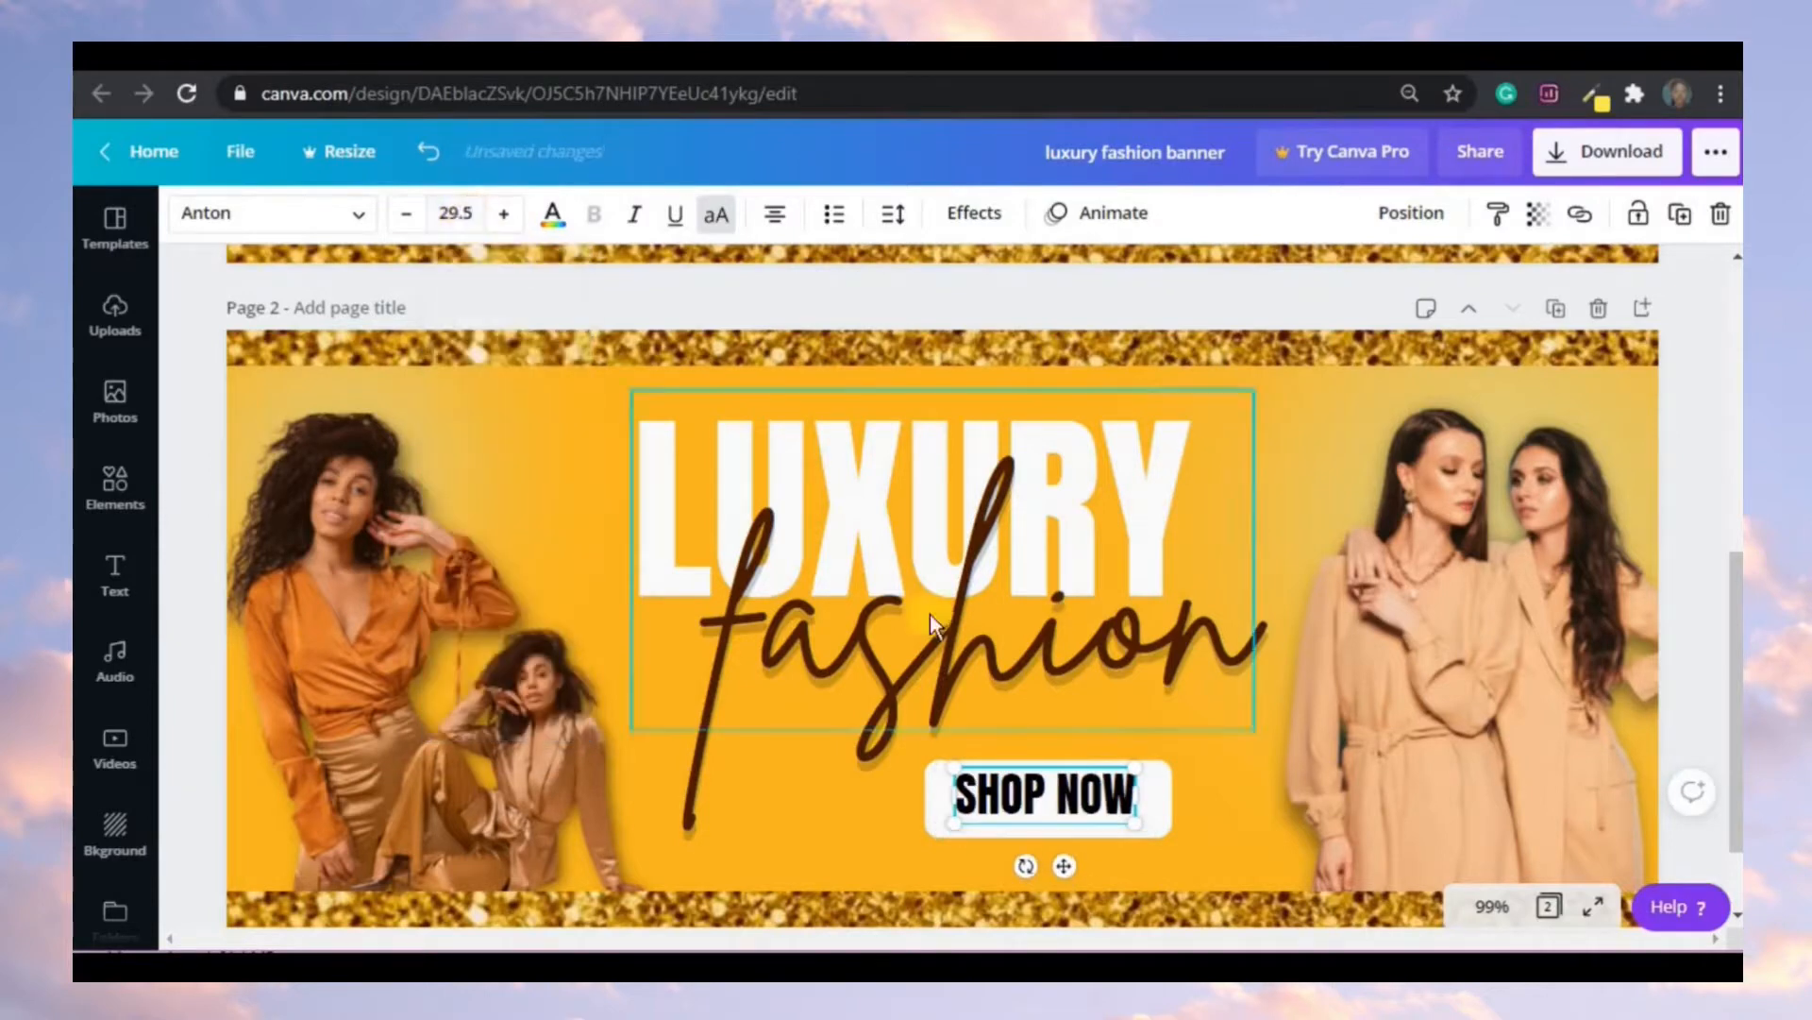
- Shrink the white button slightly around the "SHOP NOW" text and position both below the right half of "fashion"
left_click_drag(1065, 873, 1066, 872)
left_click(1156, 819)
left_click_drag(1170, 835, 1158, 831)
left_click(1085, 800)
left_click_drag(1065, 870, 1060, 866)
left_click(1217, 713)
scroll(1233, 829, "down", 1)
- Try resizing the "SHOP NOW" text slightly, and undo that resize
left_click(1185, 751)
left_click_drag(1191, 761, 1186, 745)
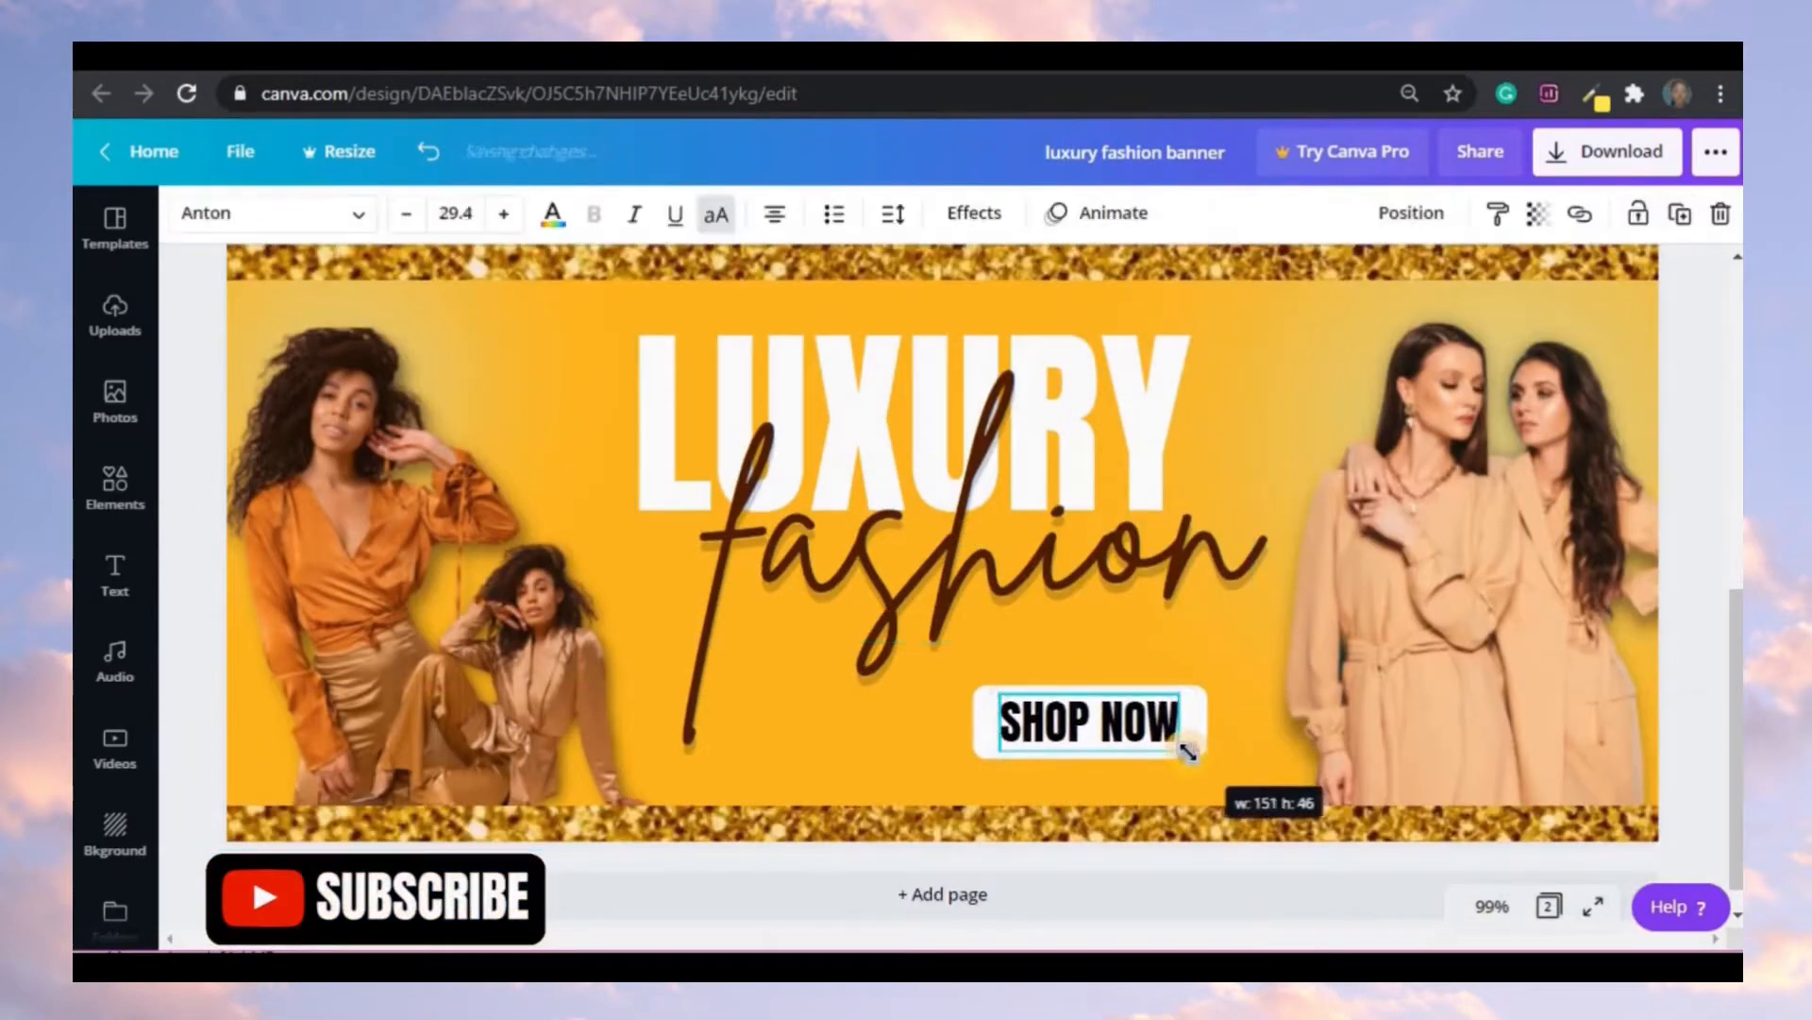
left_click(413, 160)
left_click(483, 156)
- Nudge the "SHOP NOW" text to the centre of the white button and group the text with the button
left_click_drag(1114, 796, 1113, 795)
left_click(1197, 797)
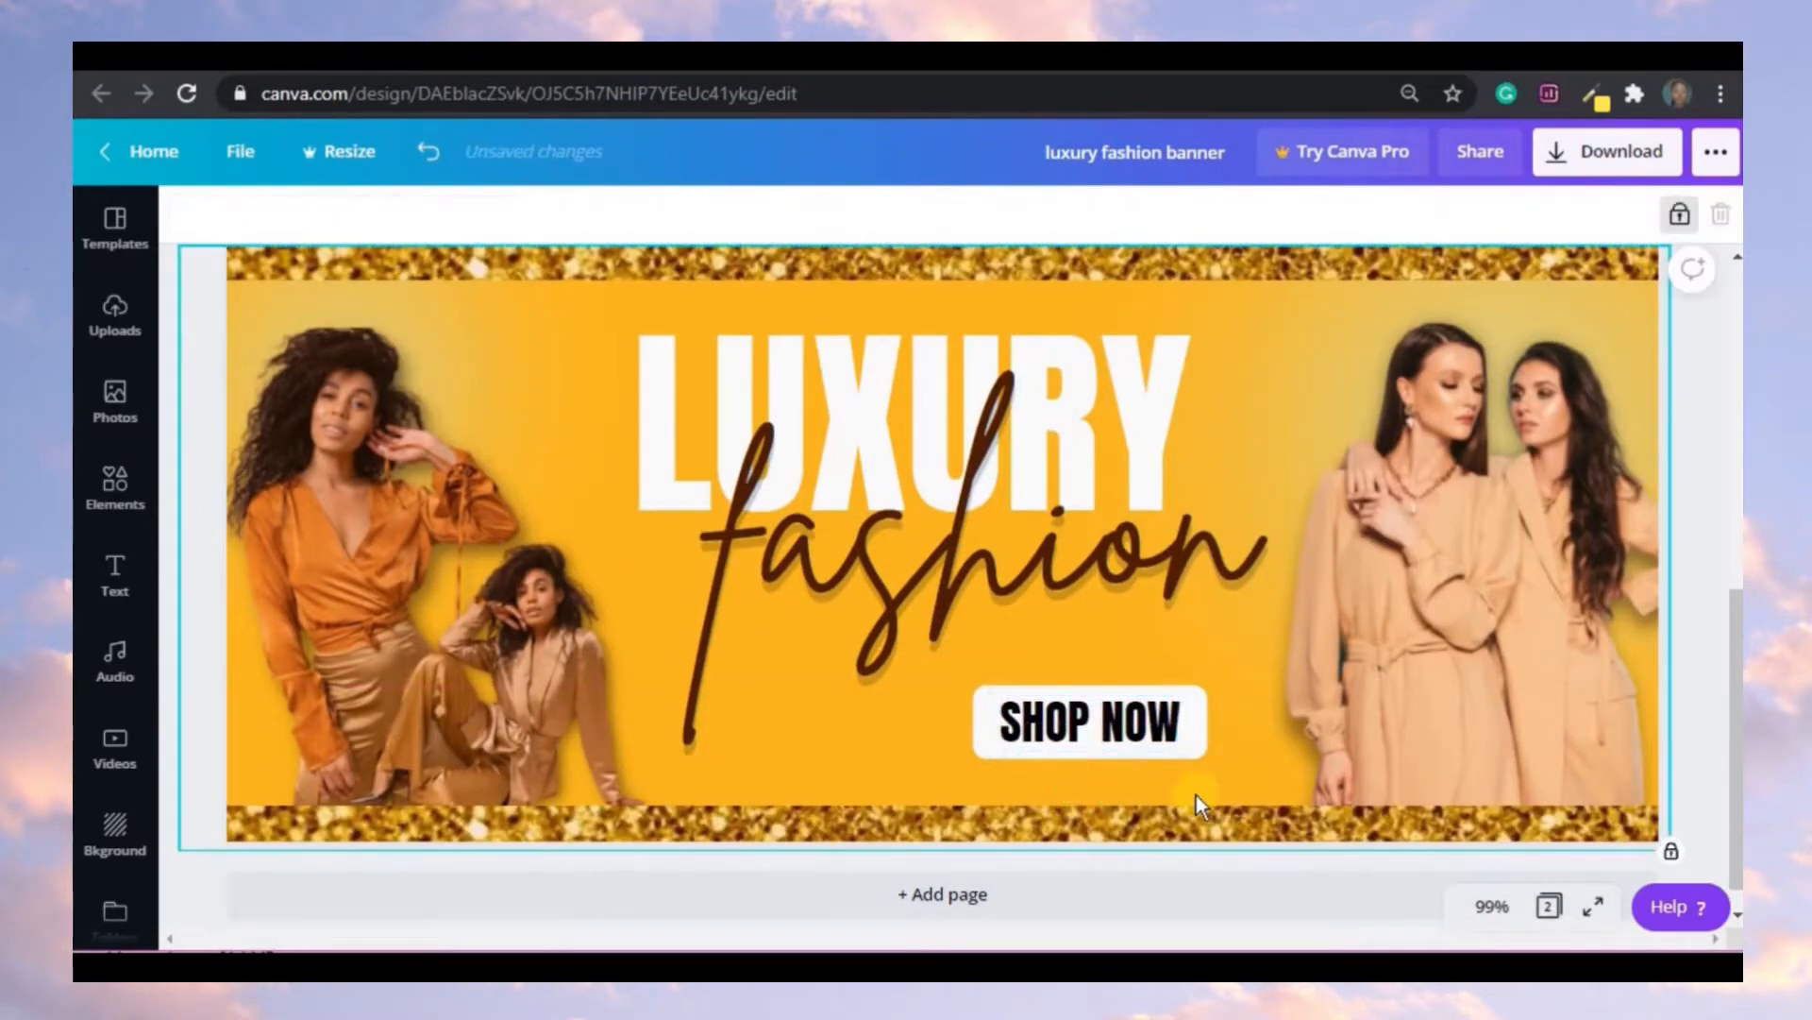
left_click(1195, 793)
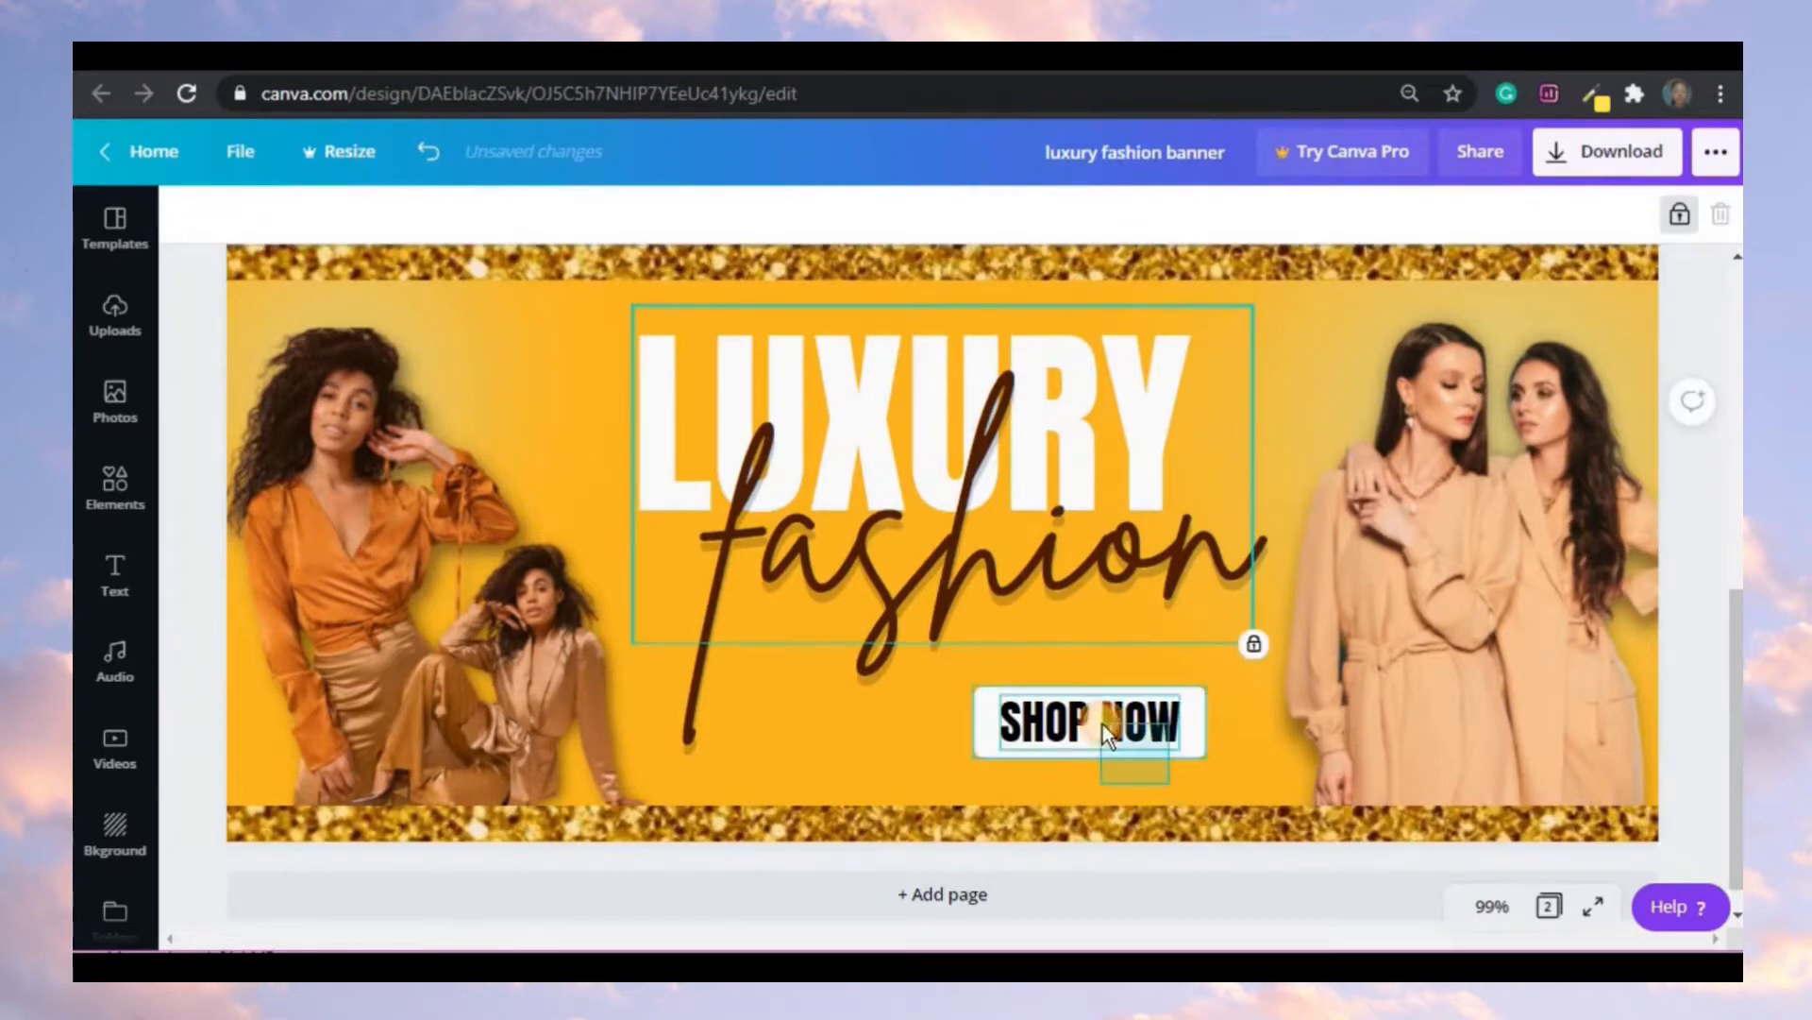
left_click(1057, 687)
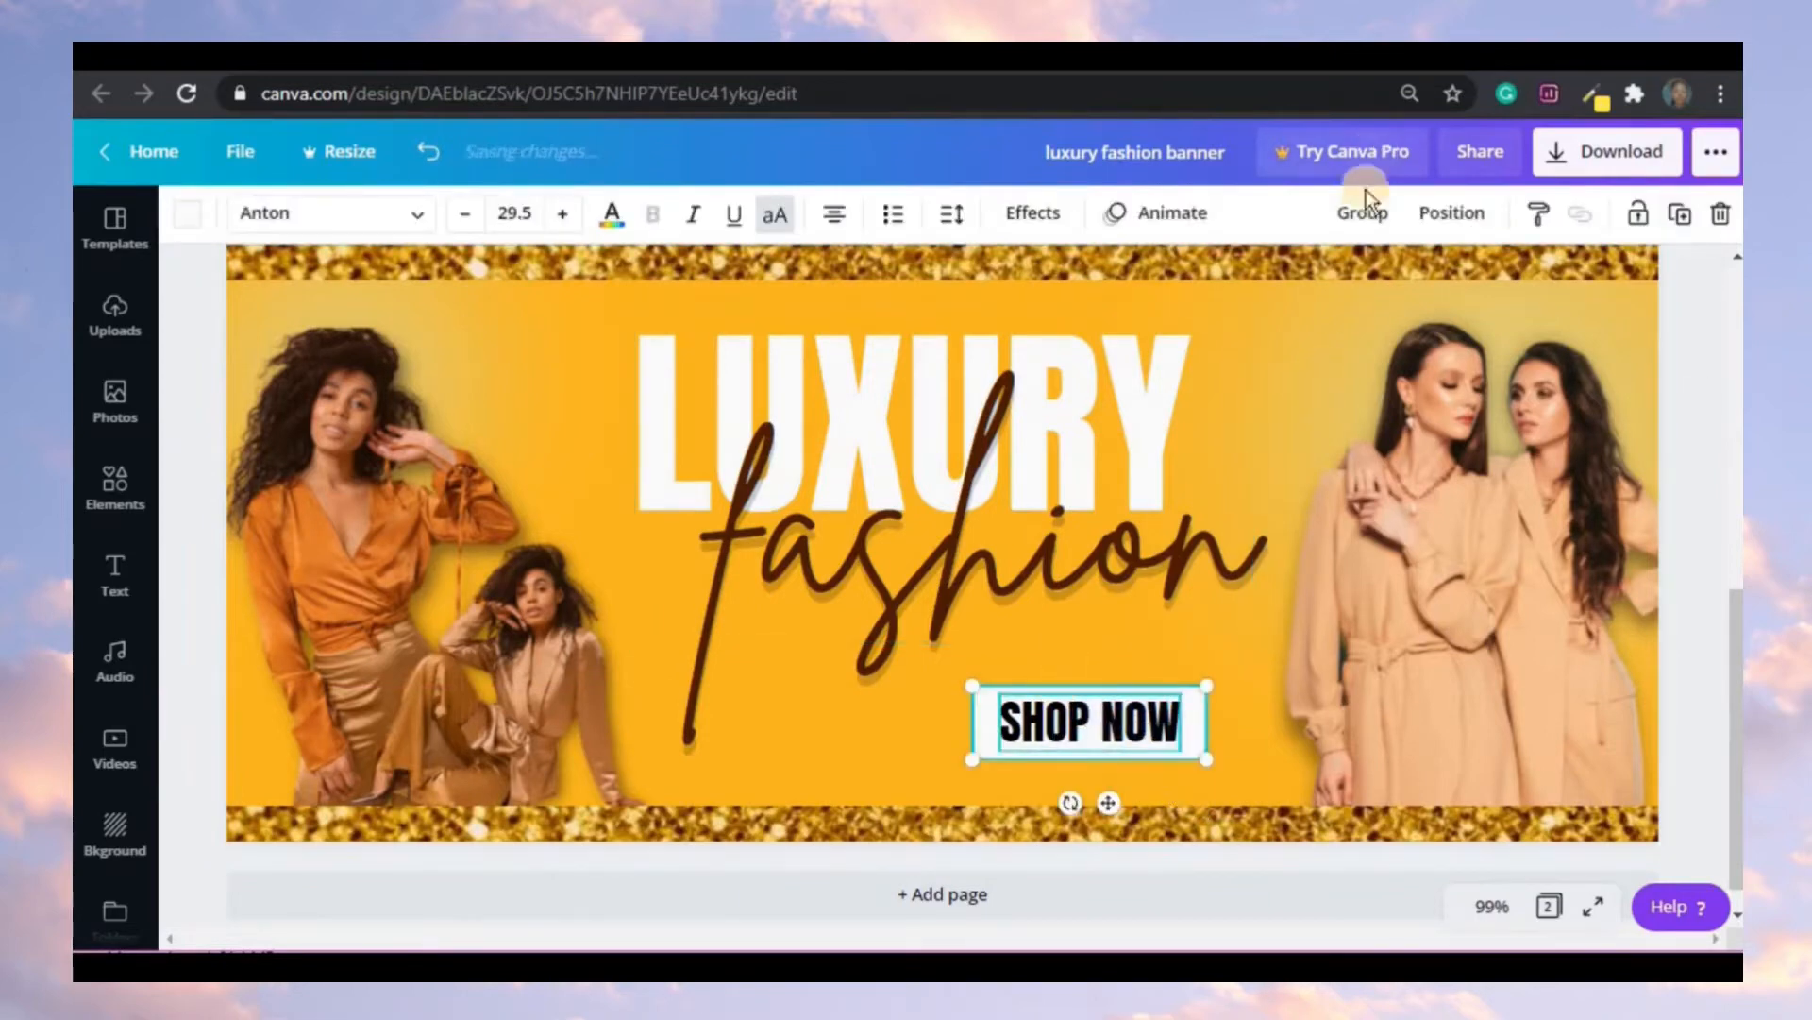
left_click(1366, 211)
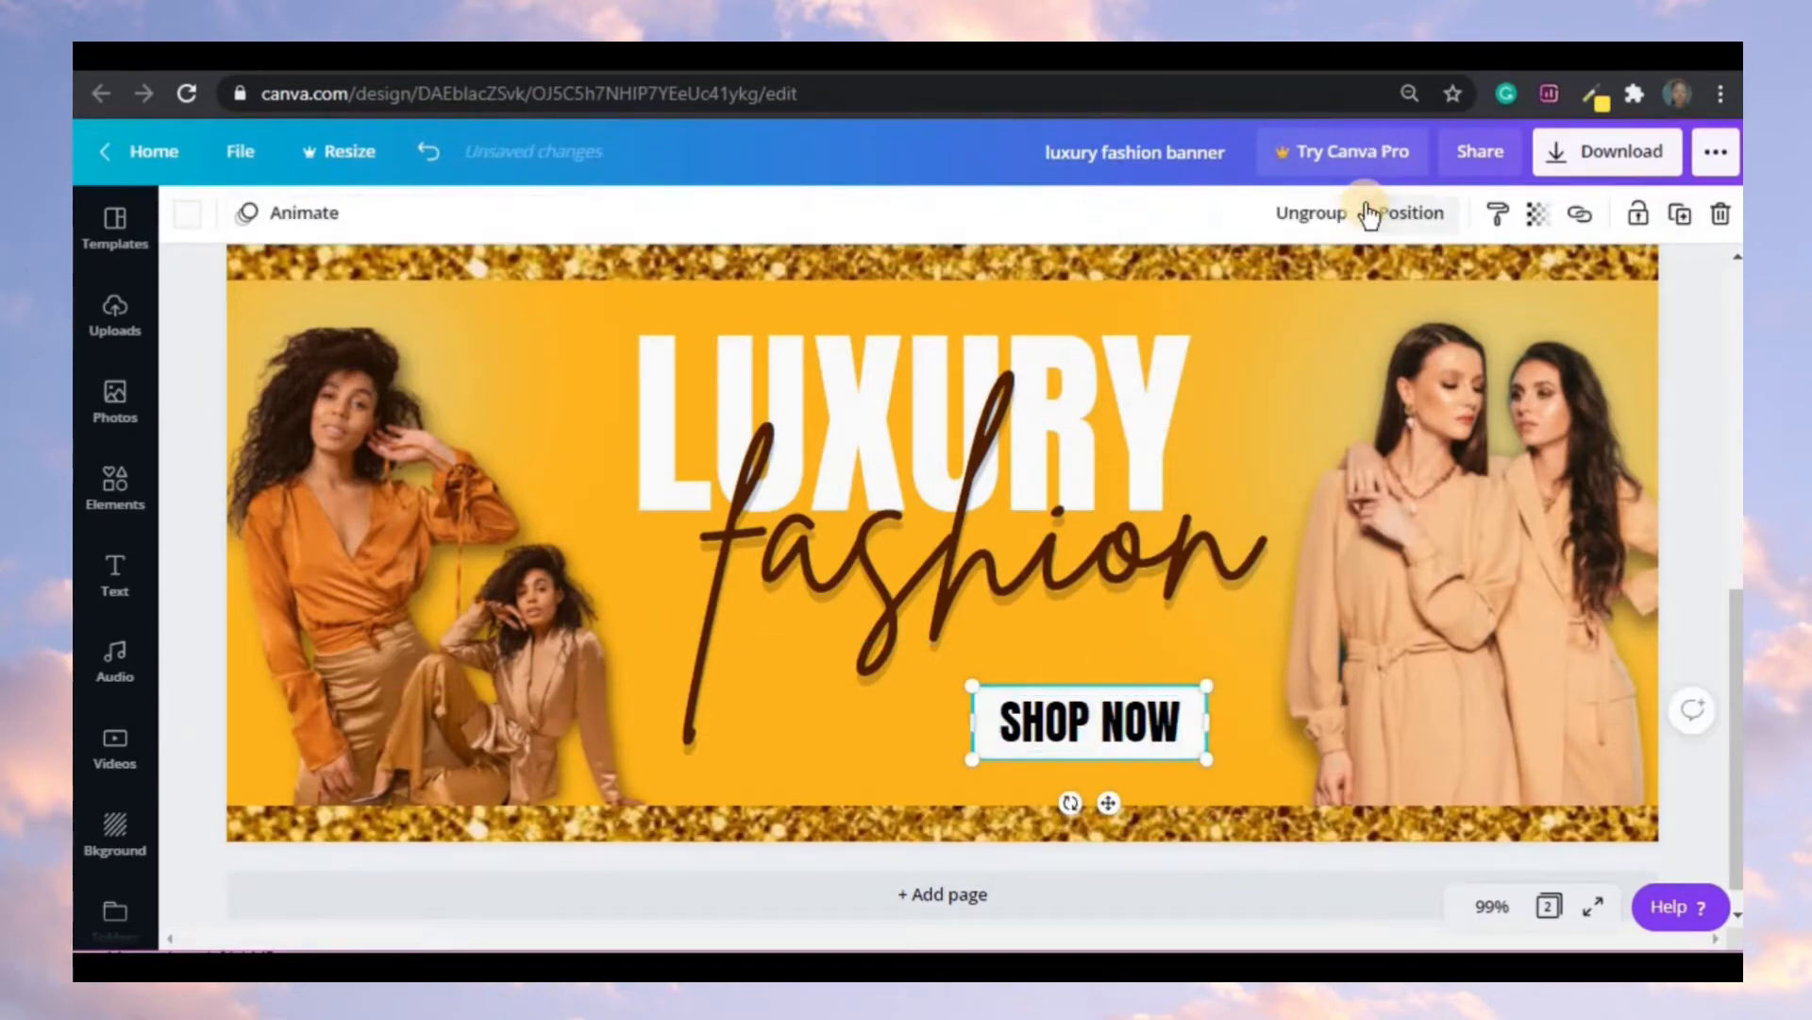
left_click(1431, 750)
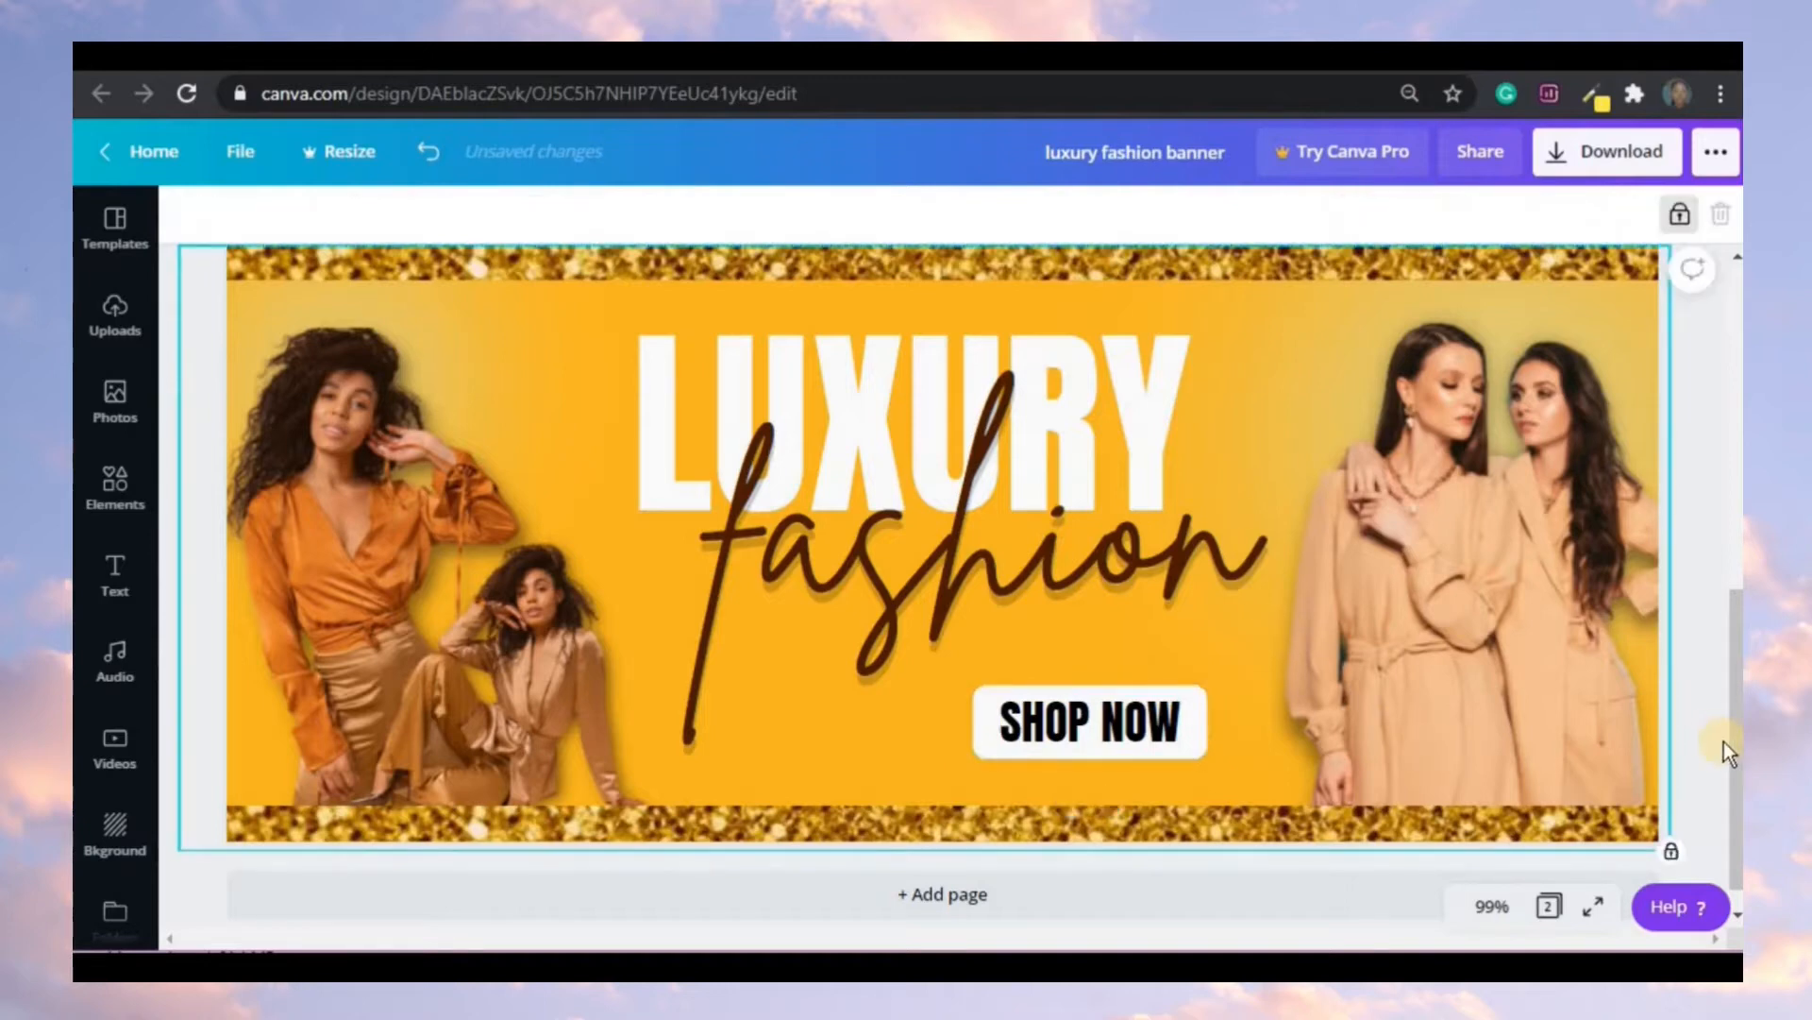
left_click(1706, 761)
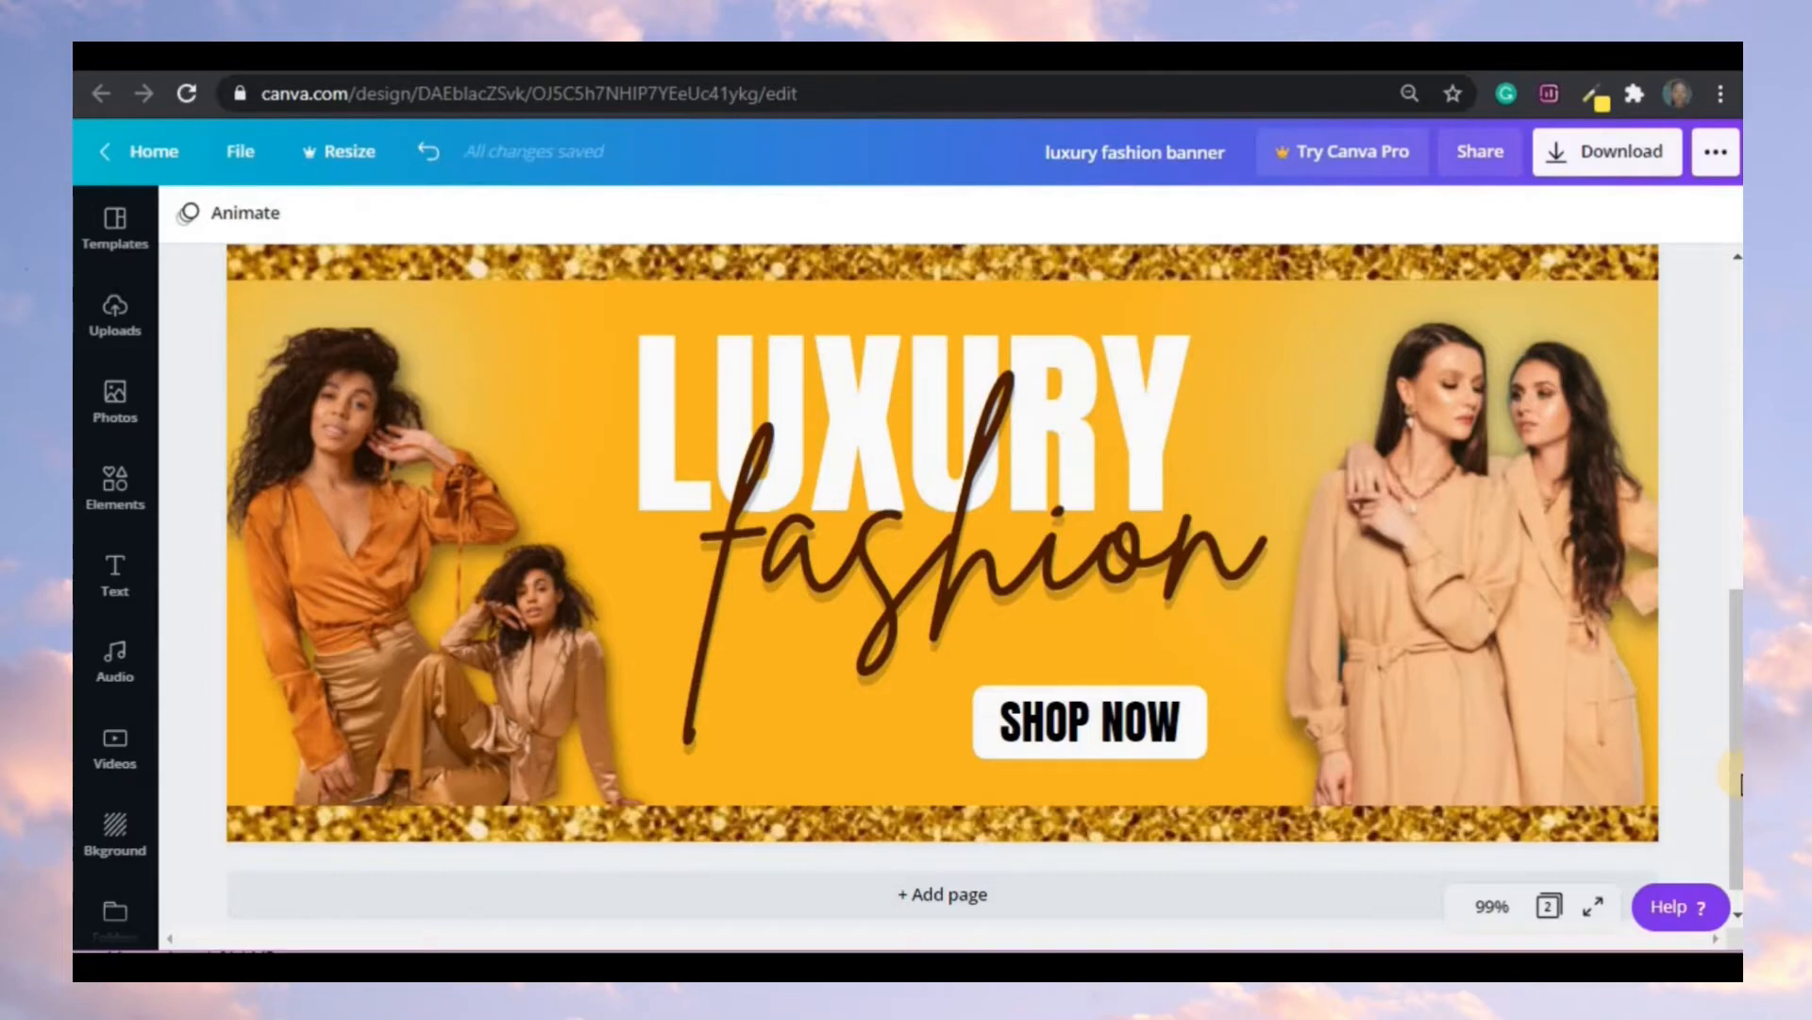
scroll(1739, 767, "up", 1)
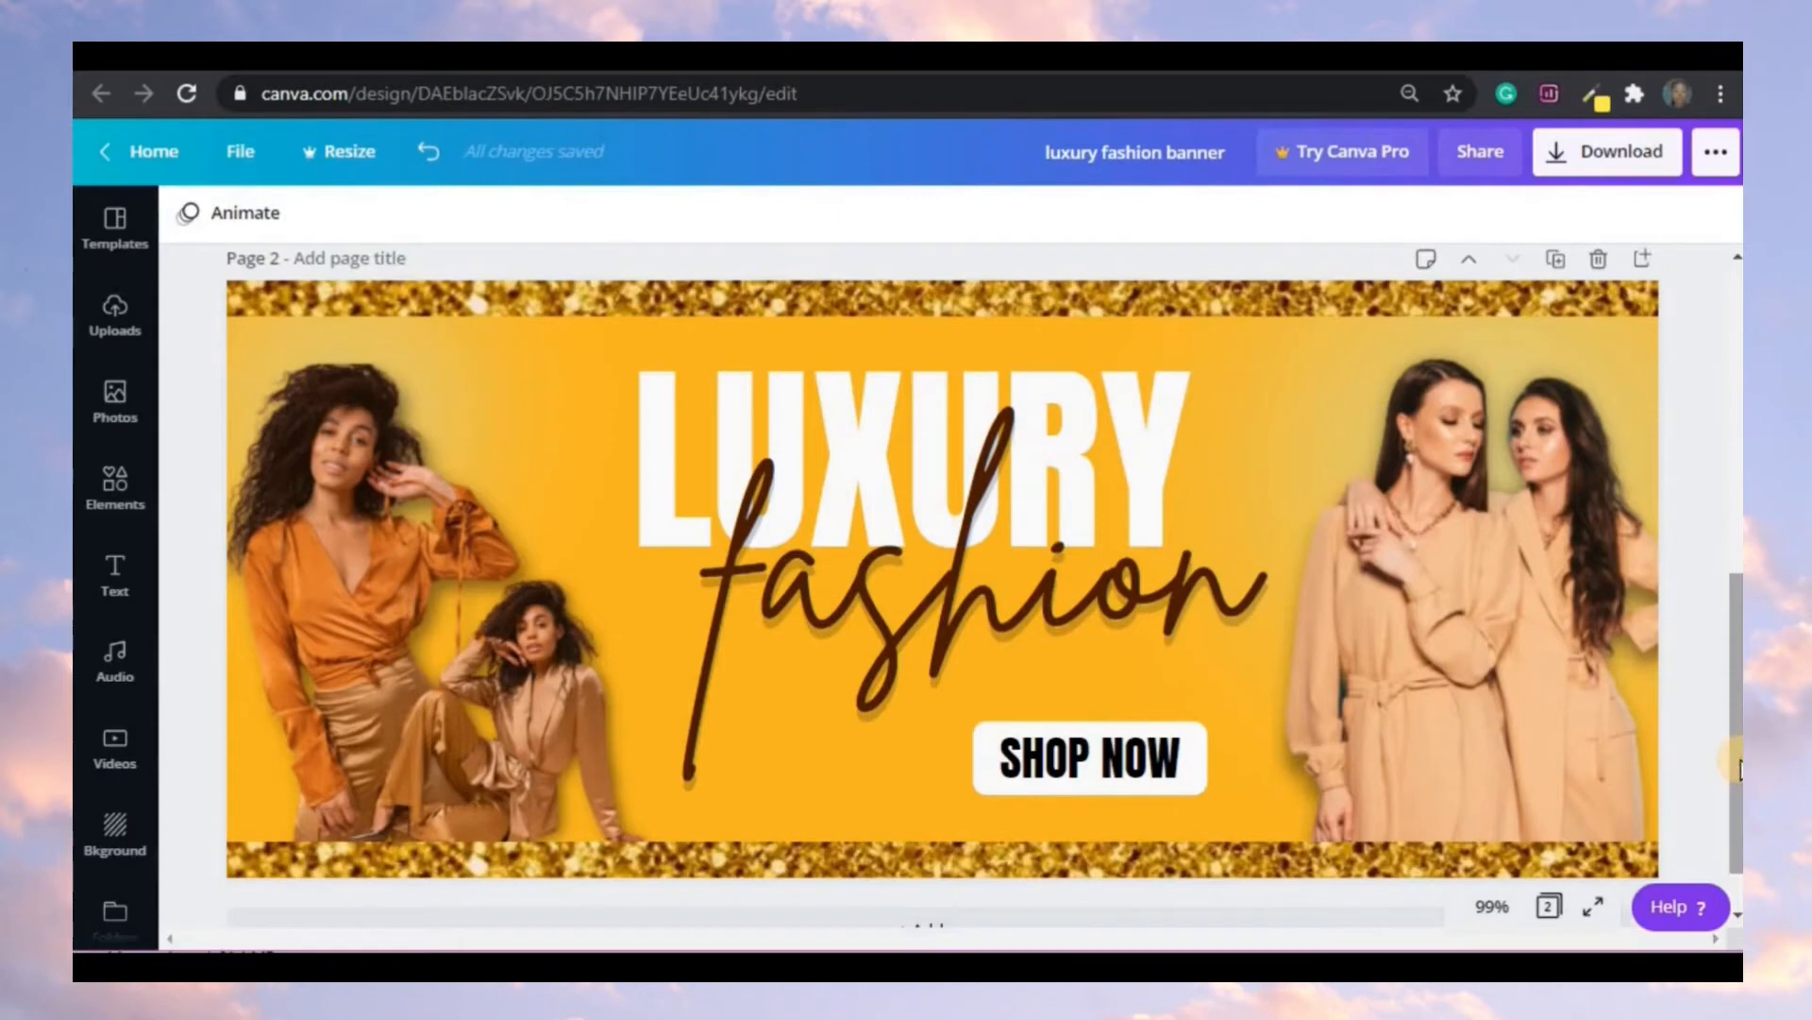